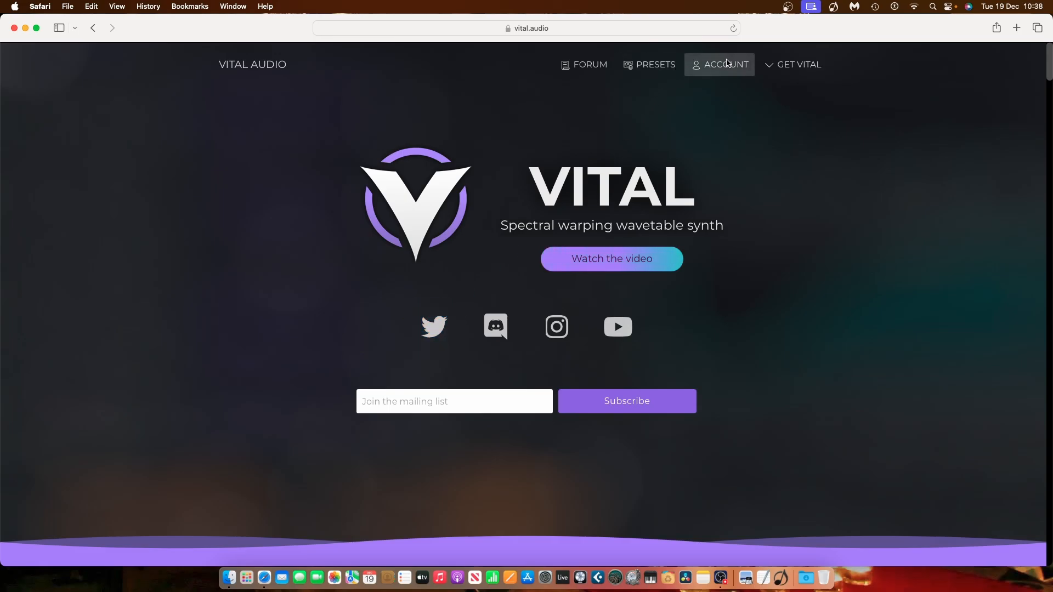
Step: View the Get Vital pricing section of the Vital website and return to the start of the homepage
click(728, 62)
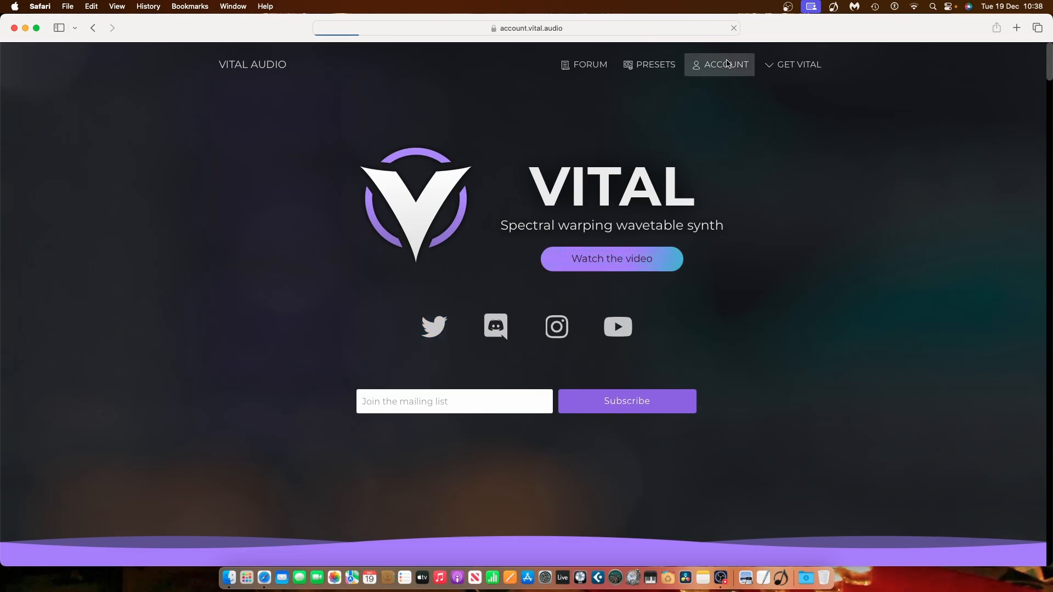
click(801, 65)
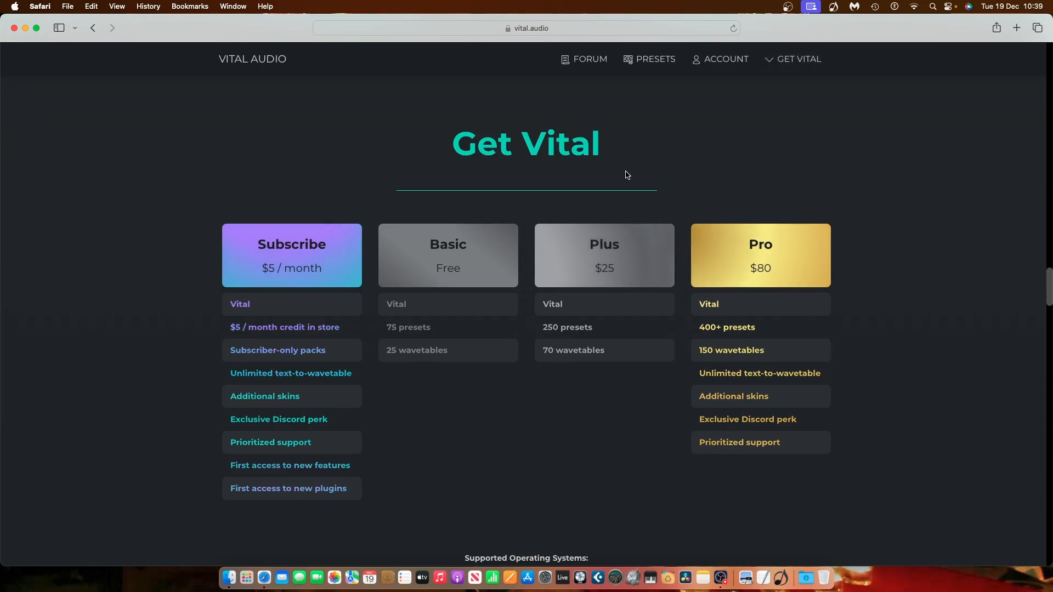
scroll(626, 173, up, 3)
scroll(627, 174, up, 15)
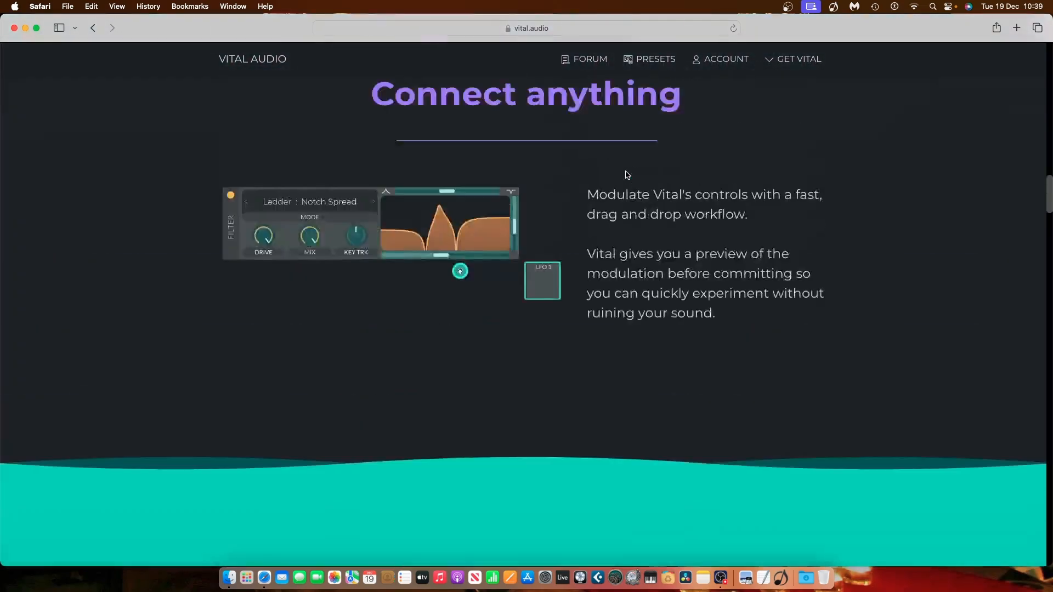
scroll(627, 175, up, 10)
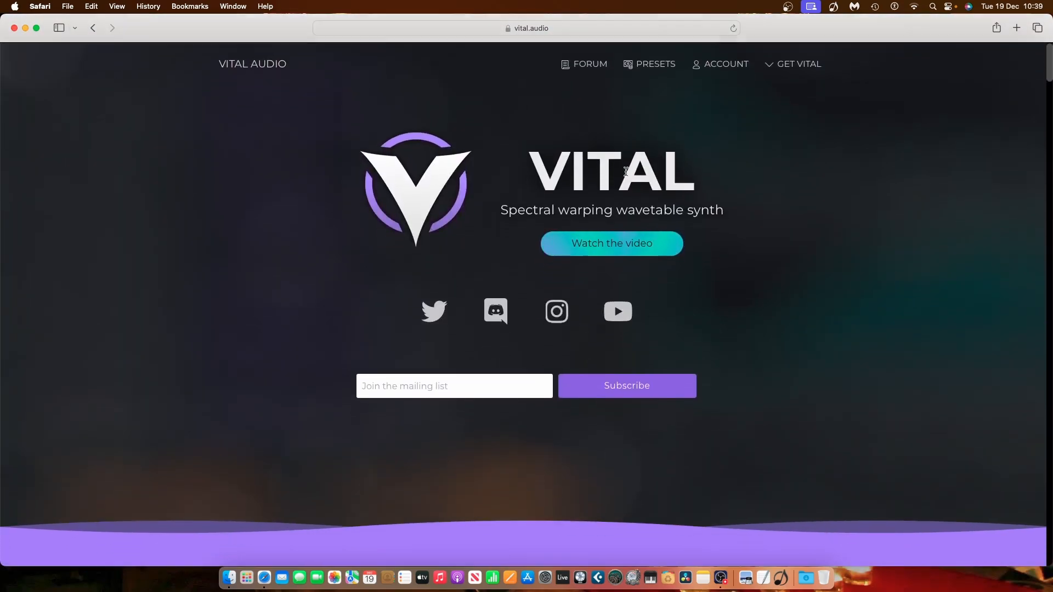
scroll(626, 171, up, 2)
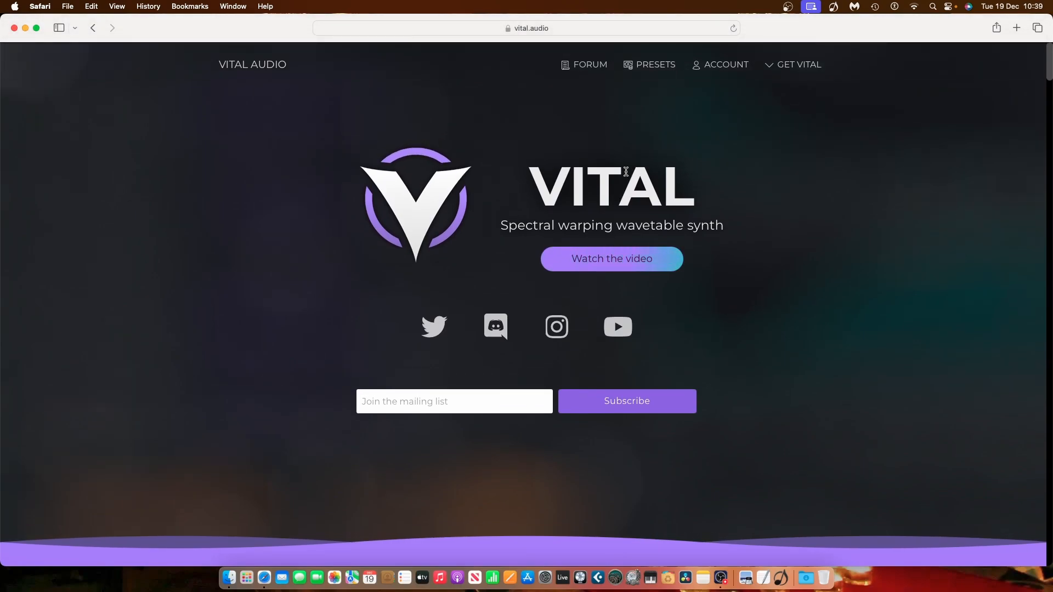
Step: Read through the homepage's feature sections, from wave warping to modulation, down to the Get Vital pricing plans
scroll(626, 172, down, 8)
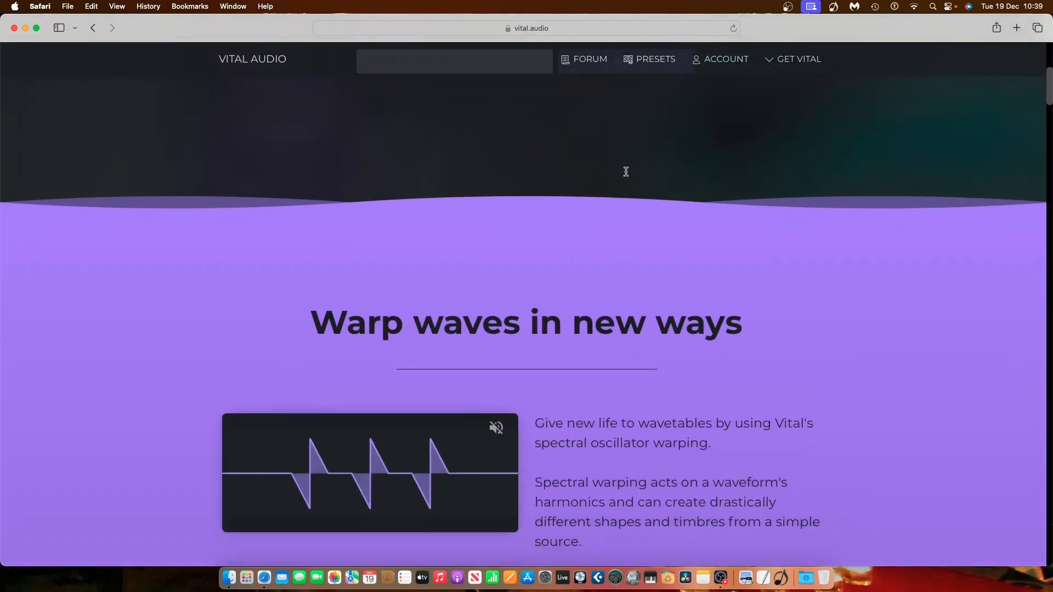
scroll(626, 172, down, 2)
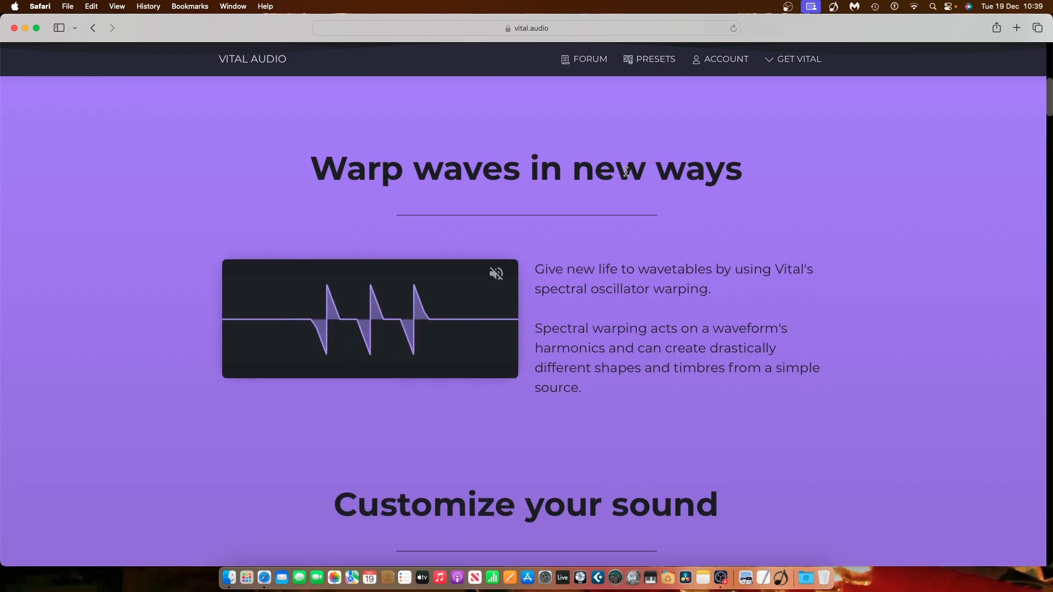
scroll(626, 172, down, 5)
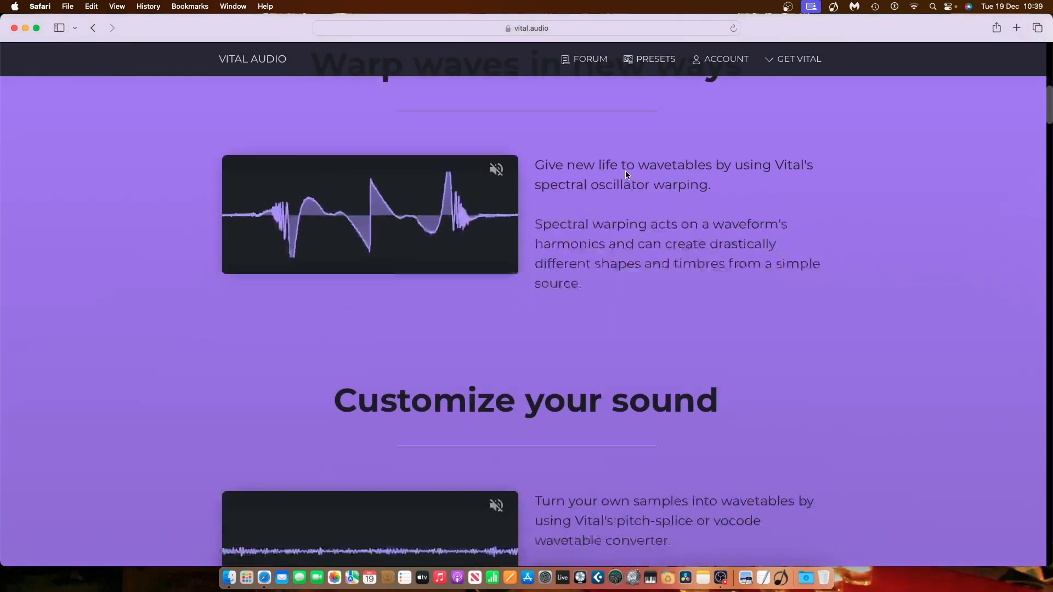
scroll(625, 173, down, 1)
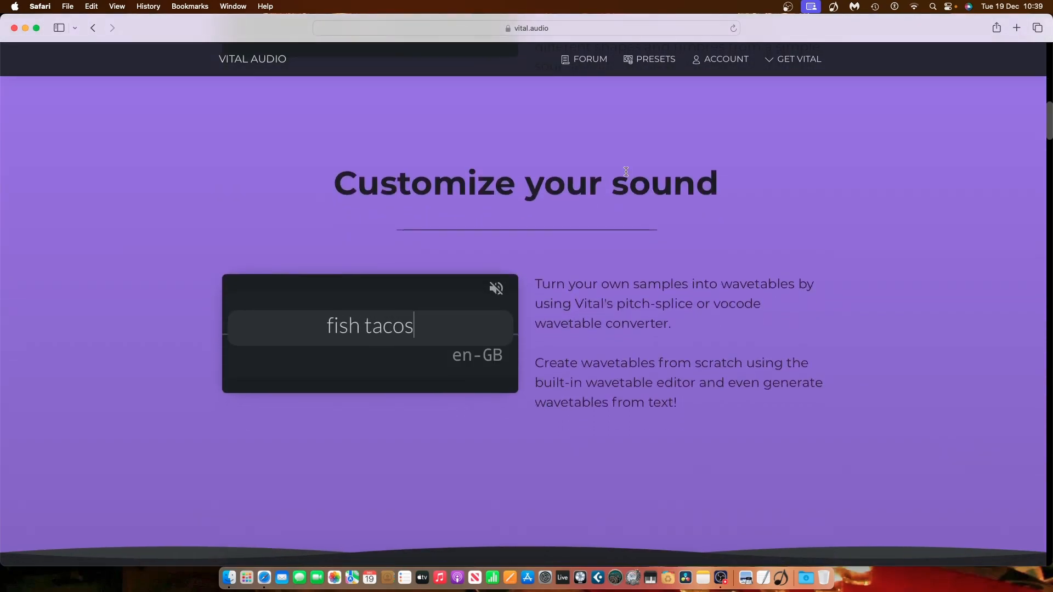
scroll(626, 172, down, 9)
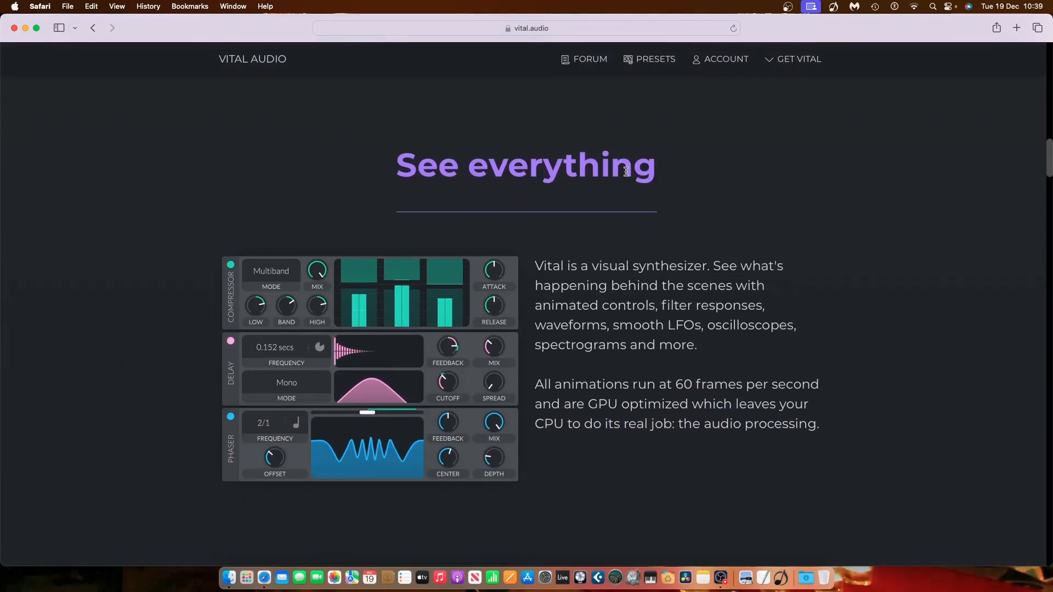
scroll(626, 171, down, 9)
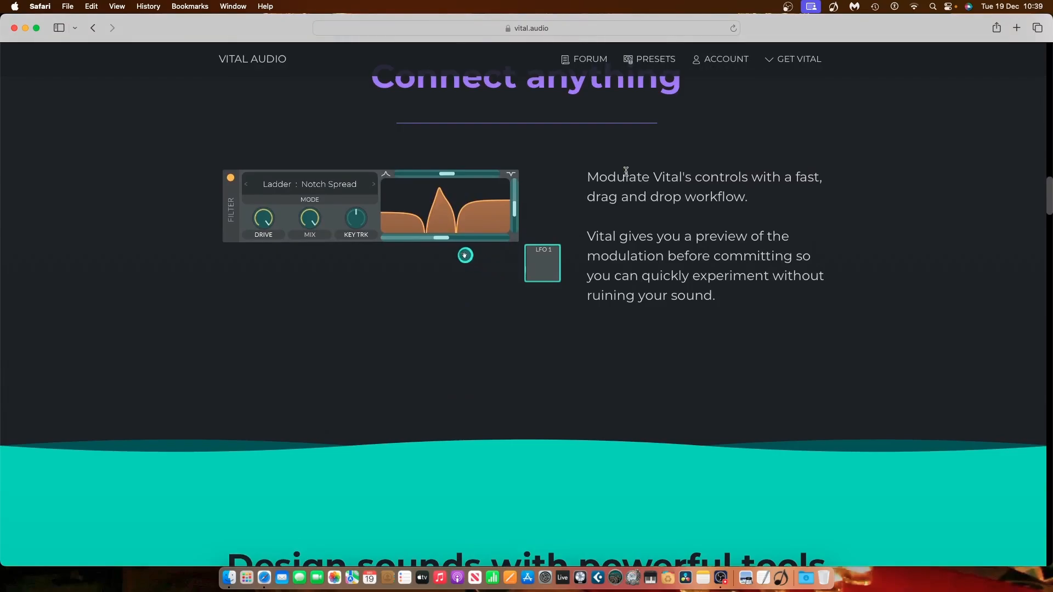
scroll(626, 173, up, 1)
scroll(626, 174, down, 8)
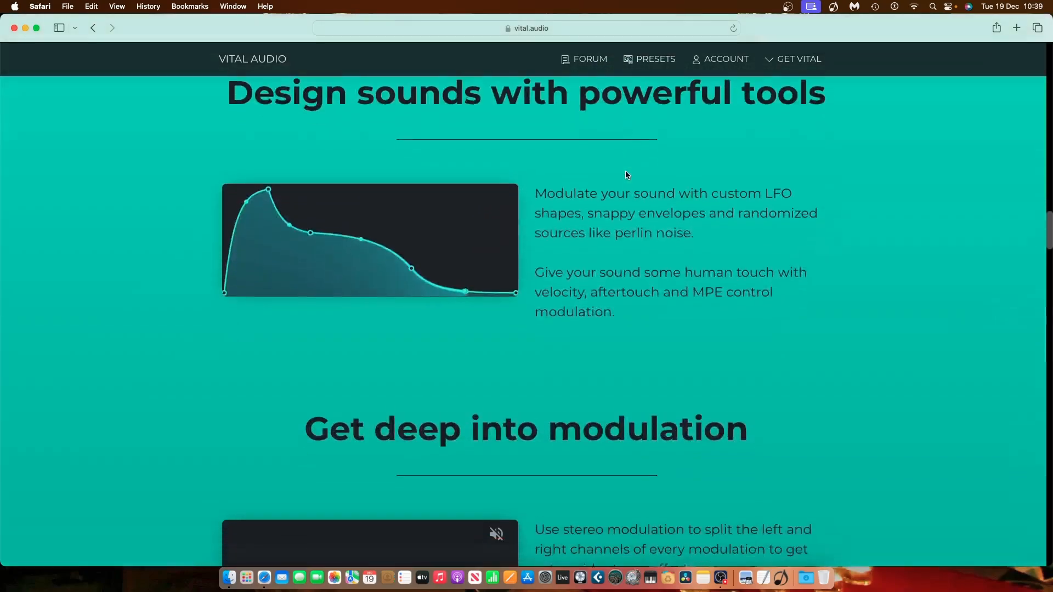
scroll(627, 173, down, 8)
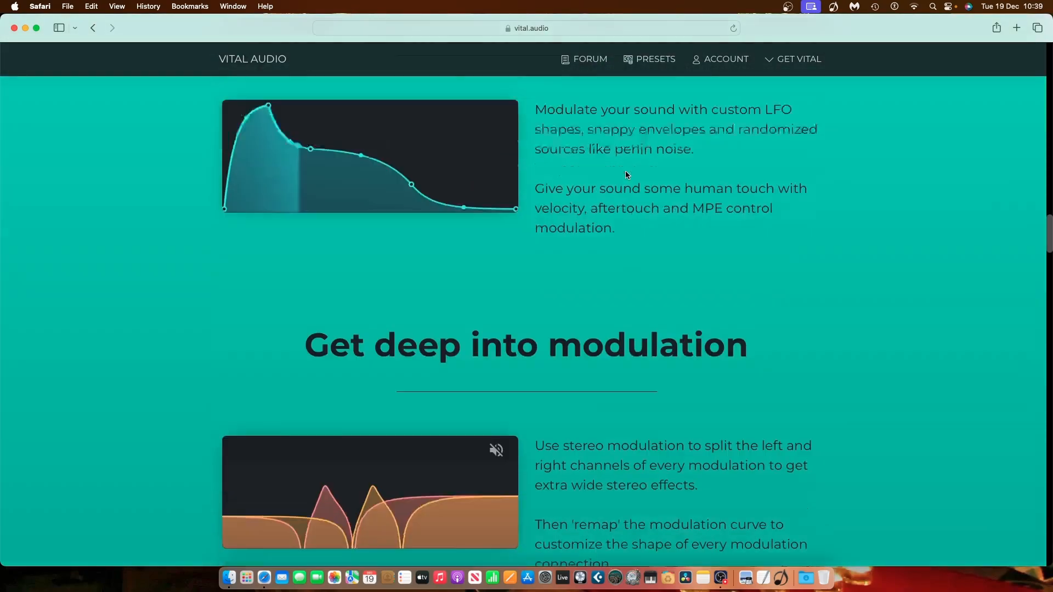
scroll(626, 173, down, 10)
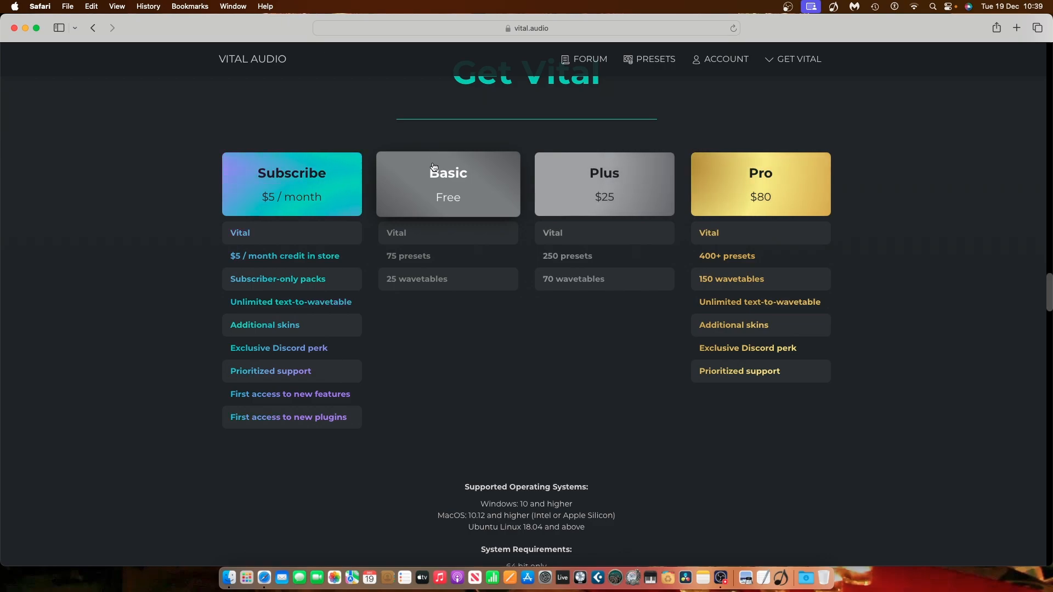
Step: Compare the features of the Subscribe, Basic, Plus and Pro plans and choose the free Basic plan
mouse_move(414, 260)
mouse_move(409, 283)
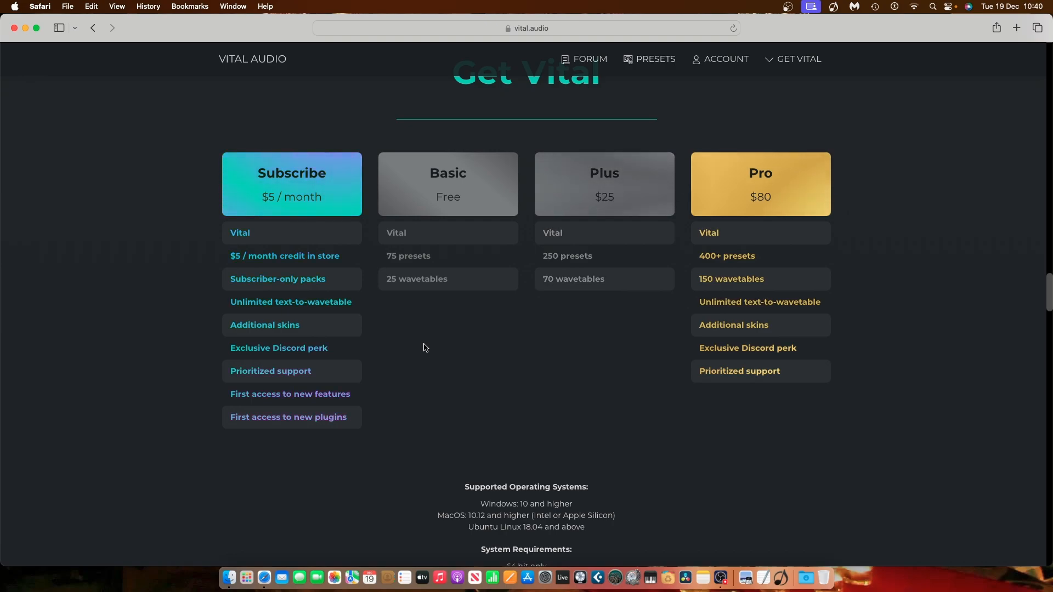
mouse_move(544, 234)
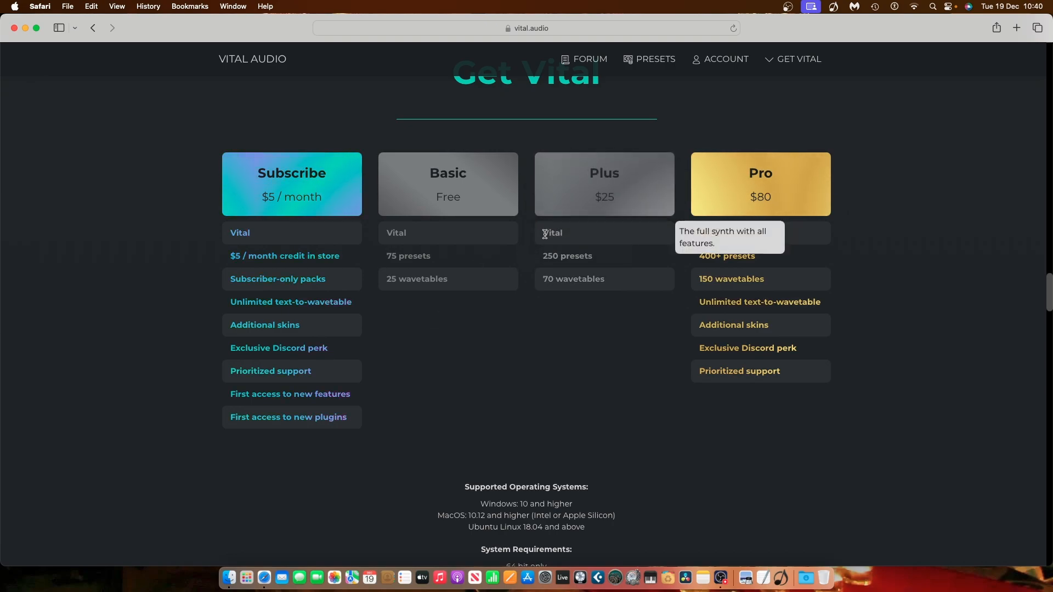
mouse_move(549, 253)
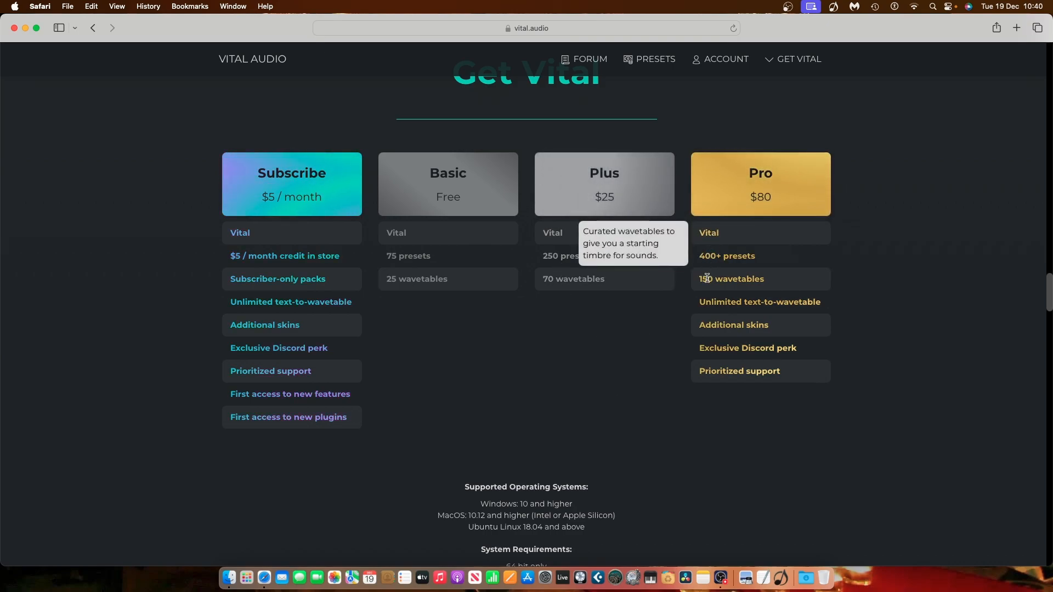
mouse_move(702, 300)
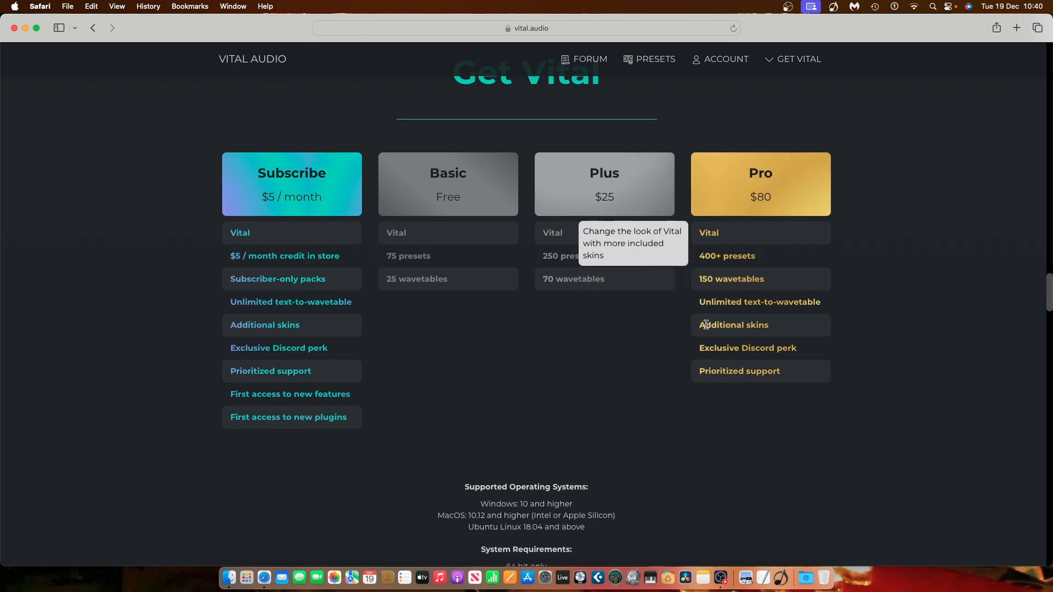
mouse_move(700, 352)
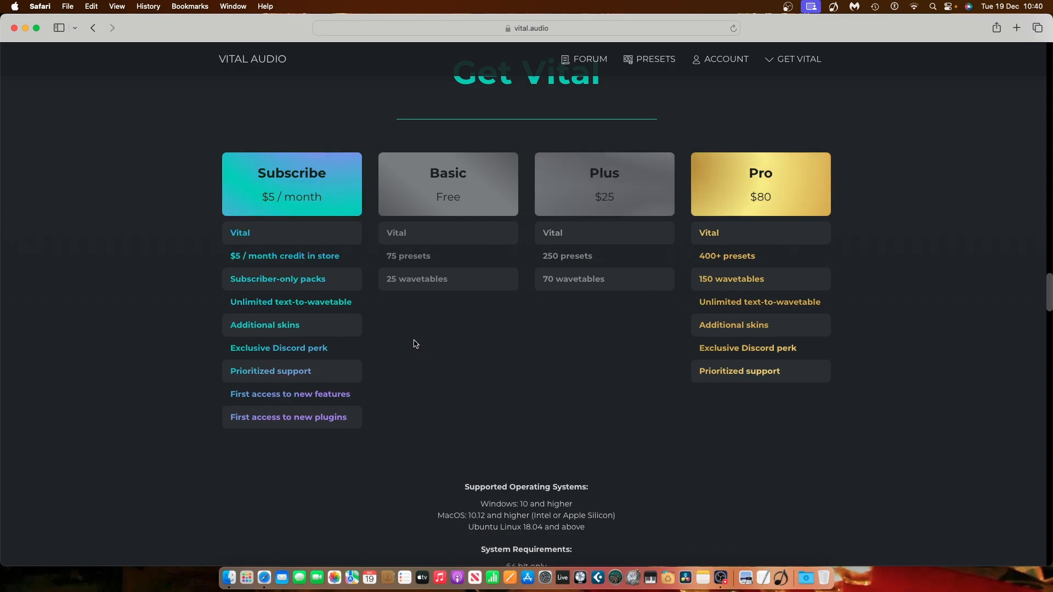
mouse_move(312, 290)
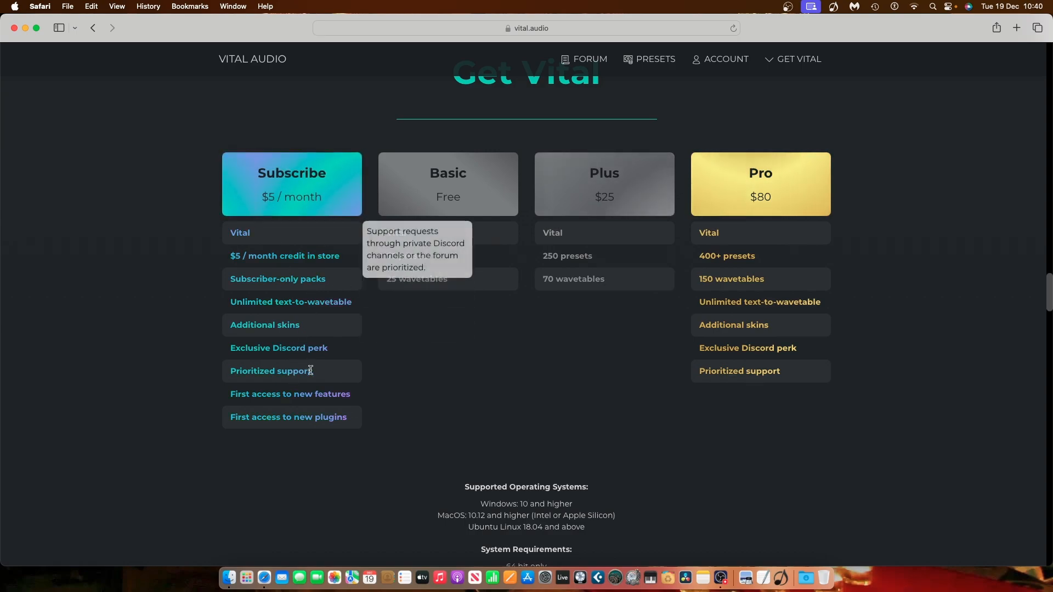
click(449, 183)
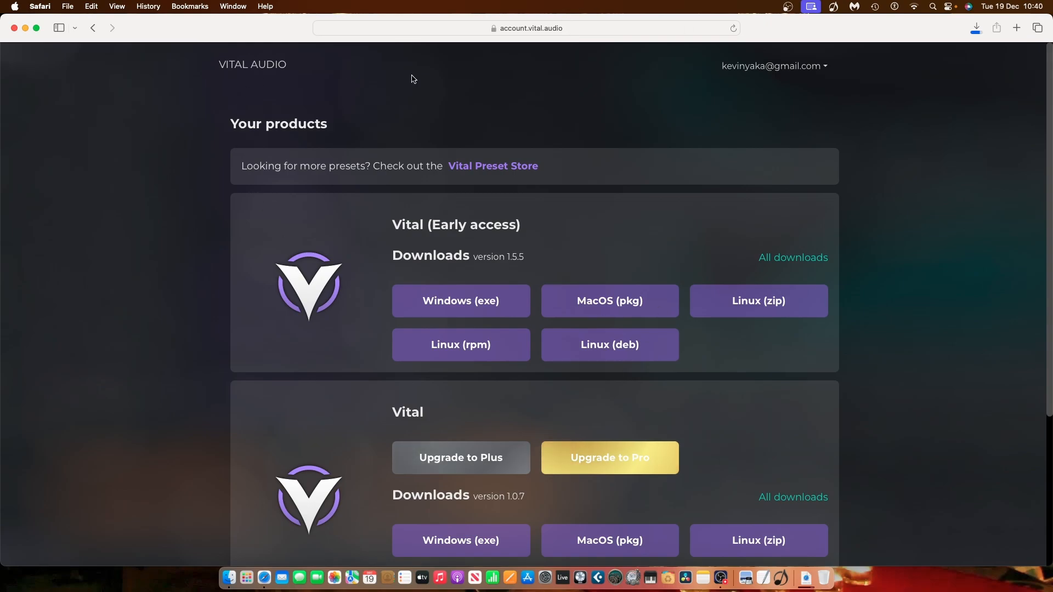
Step: Close the browser window and open VitalInstaller.pkg from the Downloads folder
scroll(426, 90, down, 1)
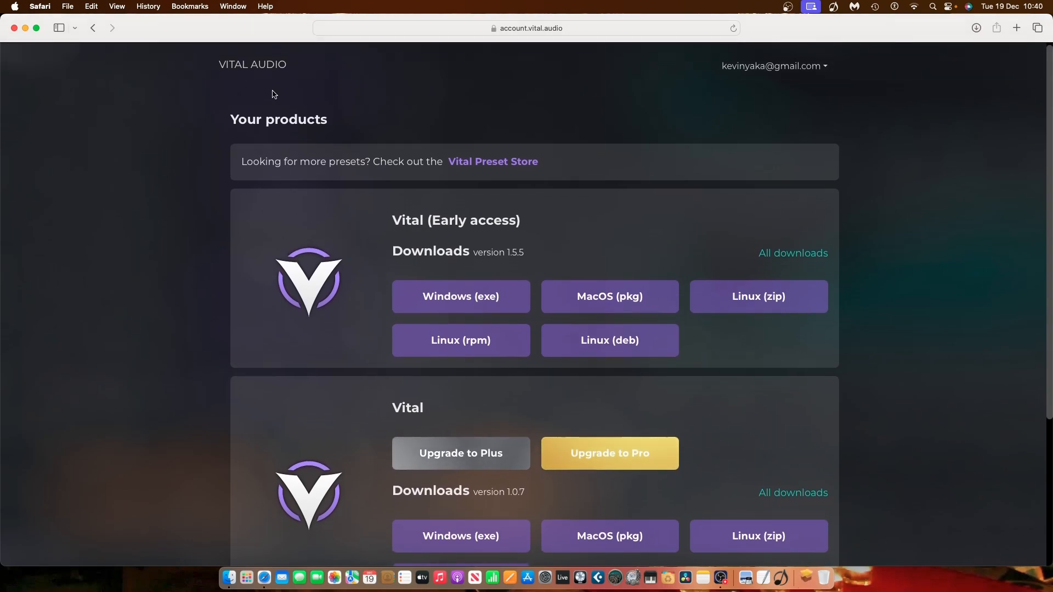
click(14, 28)
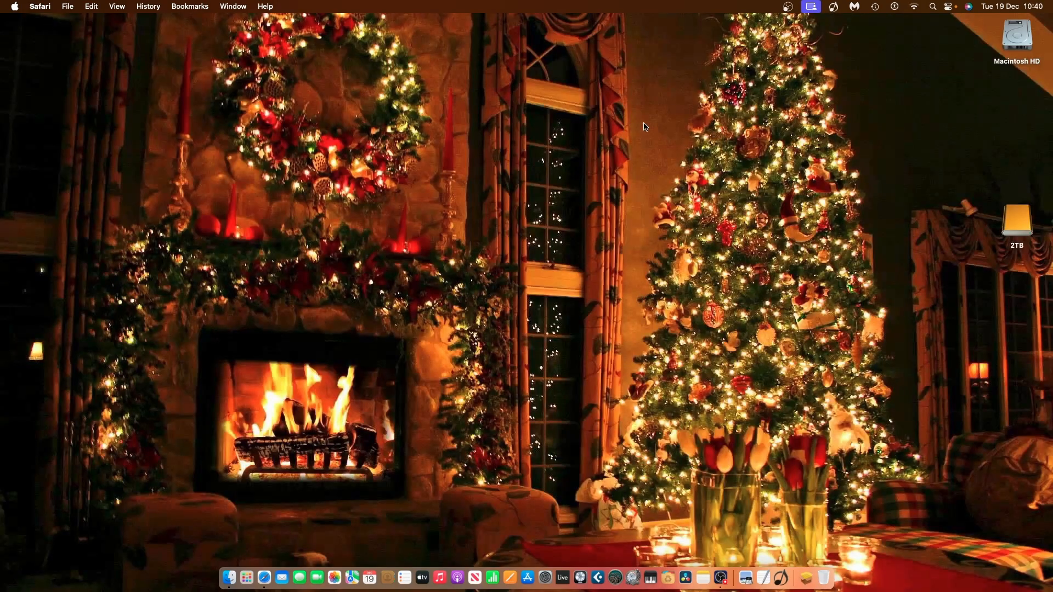
click(229, 576)
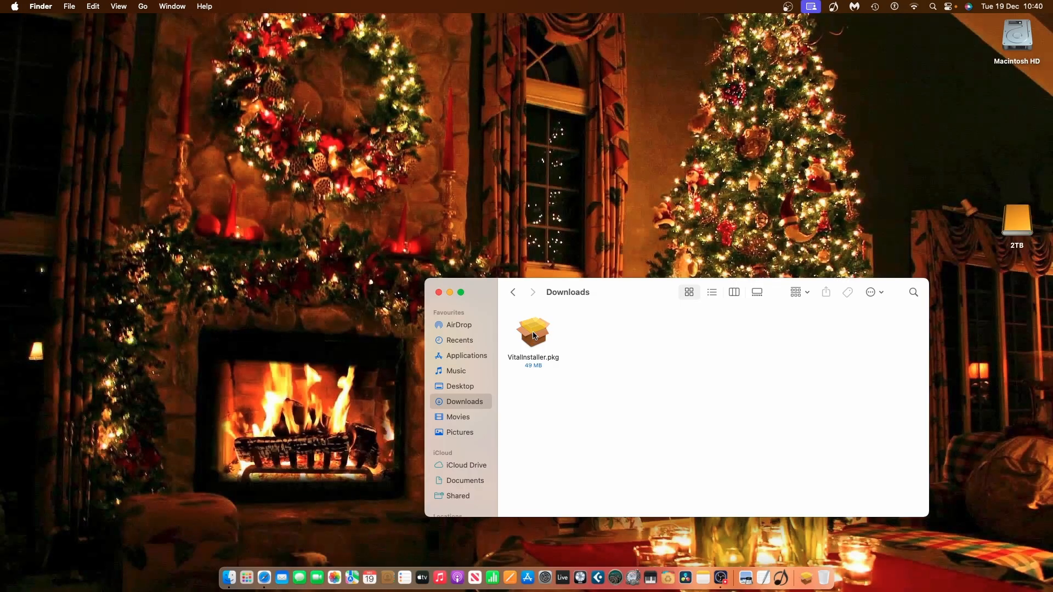
right_click(534, 335)
click(546, 338)
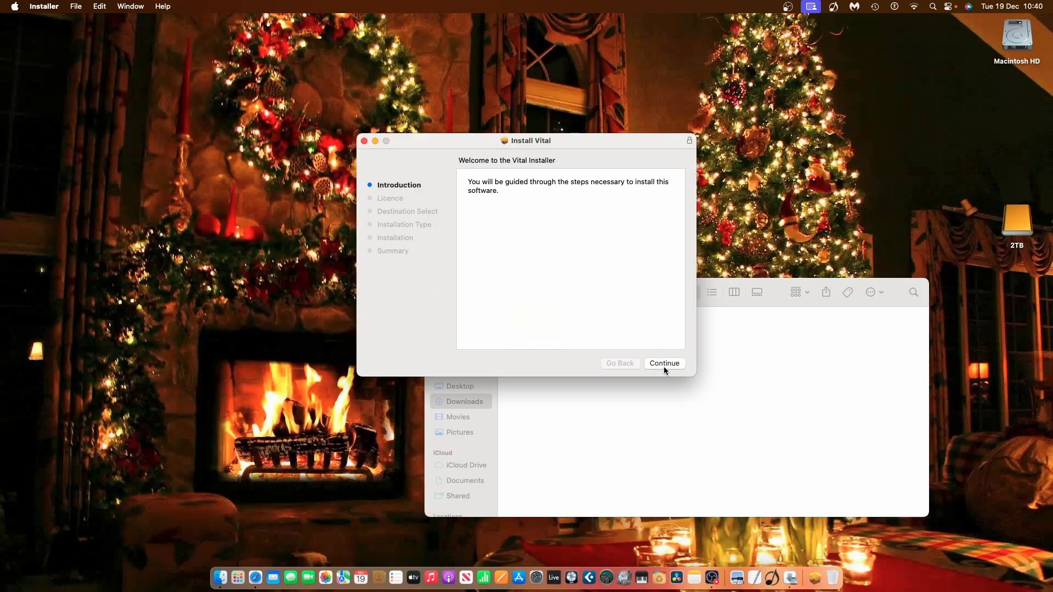
Step: Agree to the licence, run the standard Vital installation on Macintosh HD, and close the Downloads window
click(666, 367)
click(665, 367)
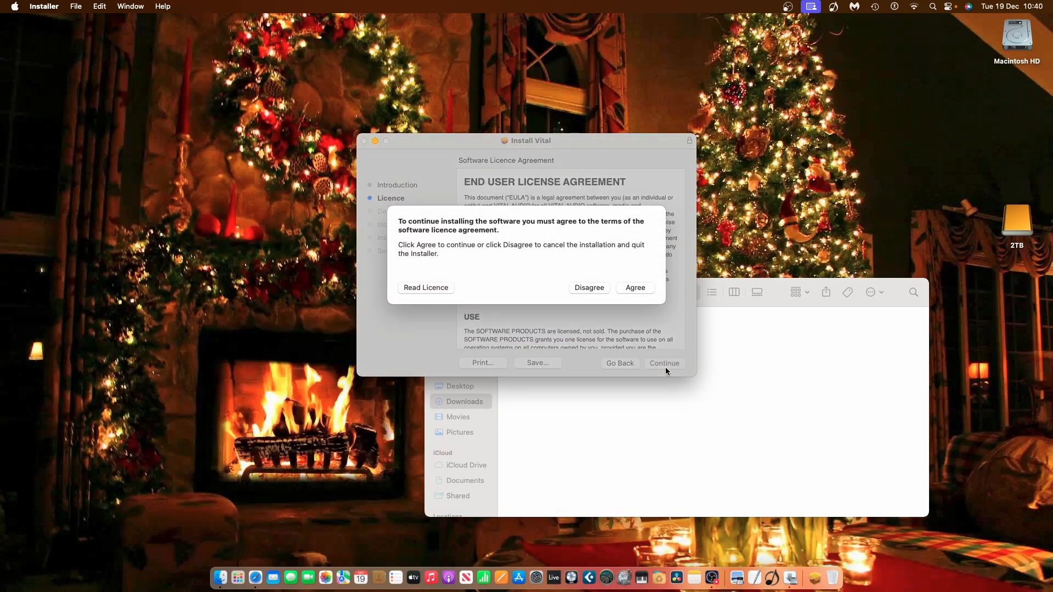
click(643, 286)
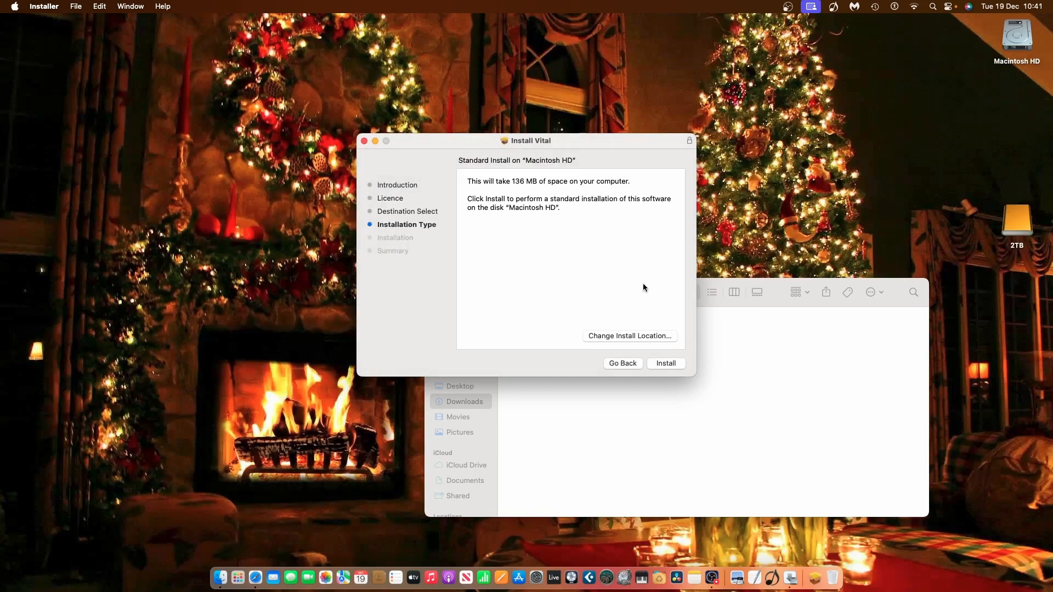
click(659, 364)
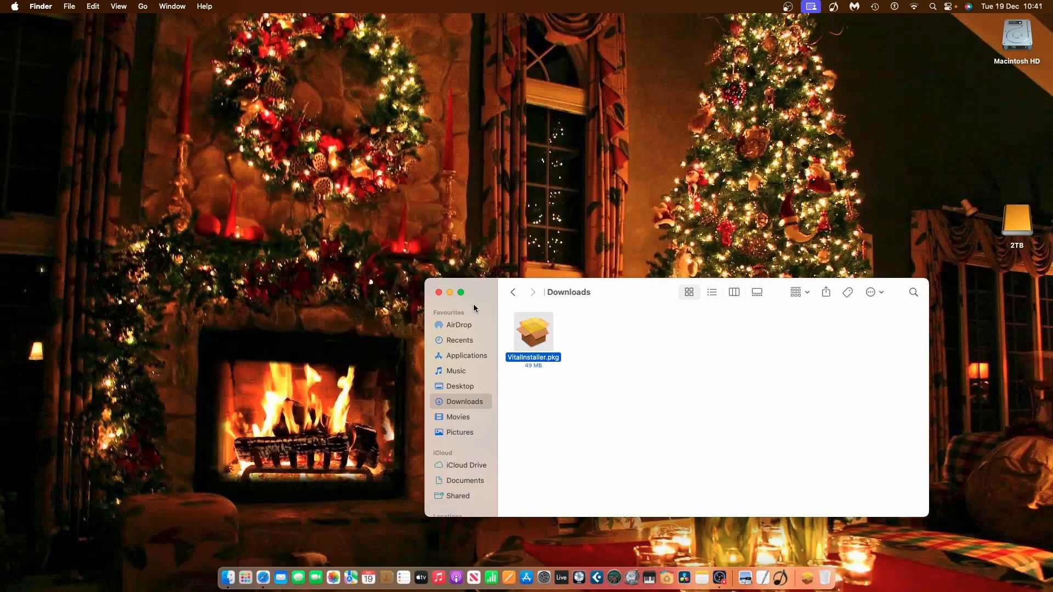
click(439, 293)
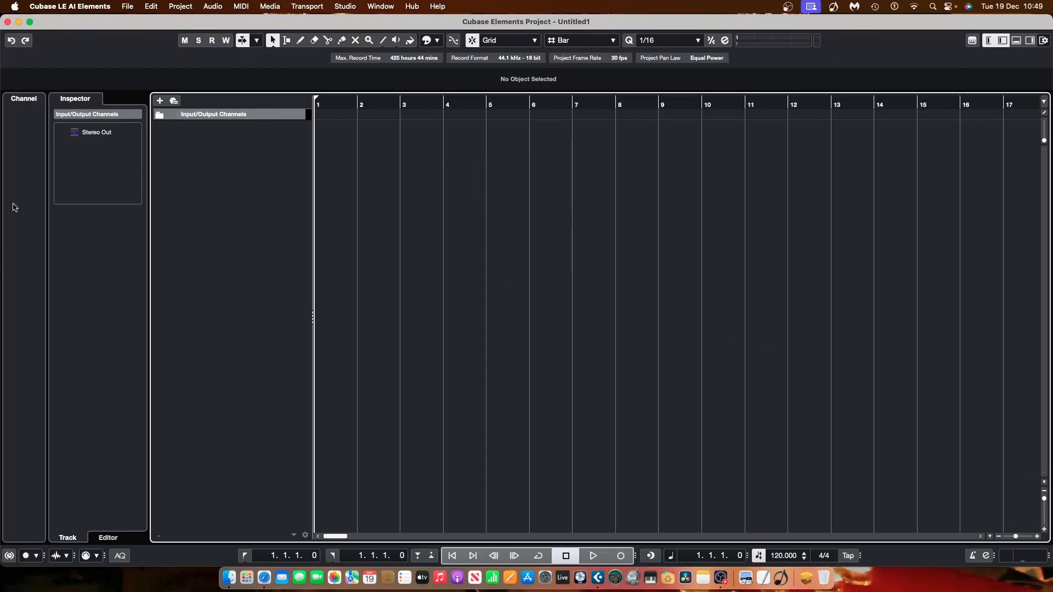
Step: Add one instrument track to the Cubase project with the Vital synth as its instrument
click(161, 102)
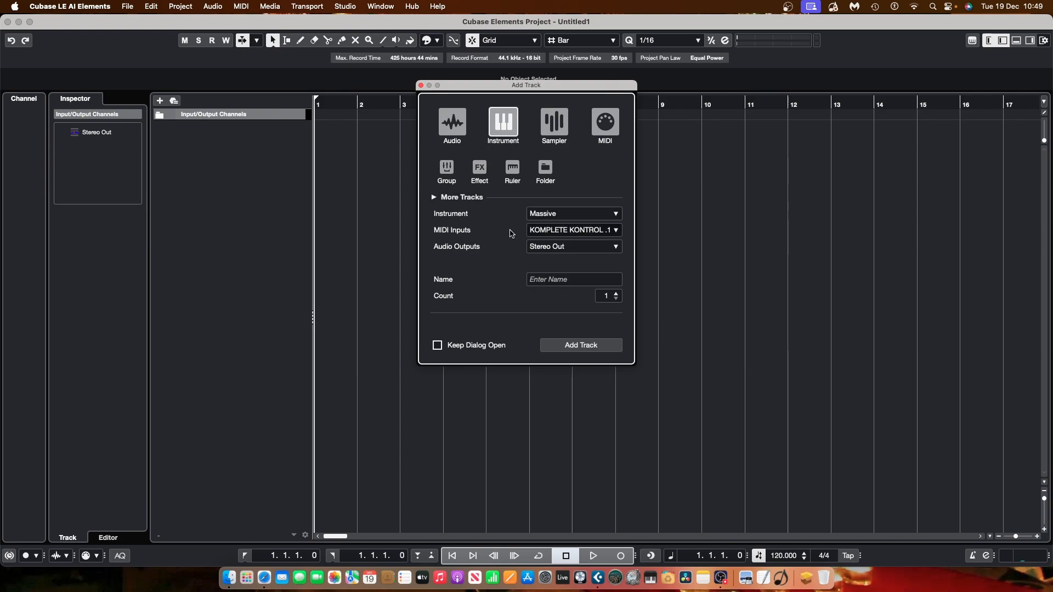
click(546, 217)
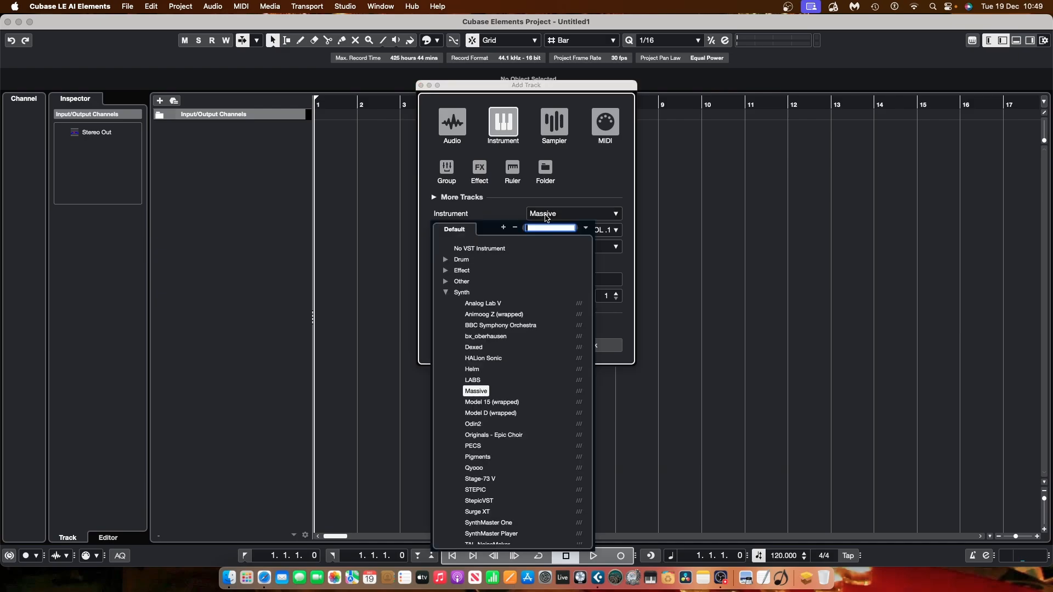
scroll(535, 360, down, 3)
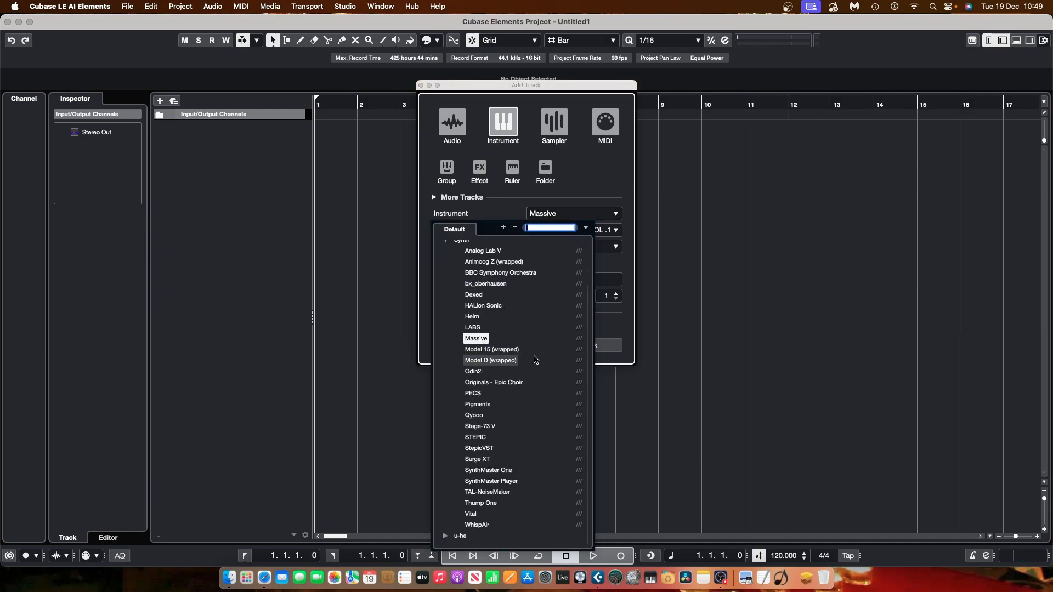
click(470, 514)
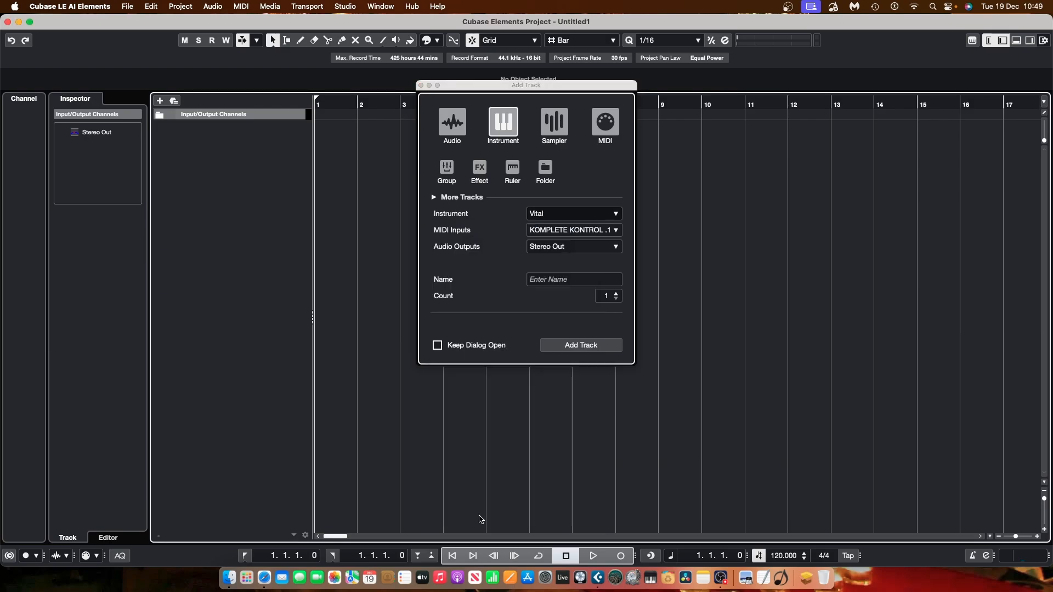
click(580, 346)
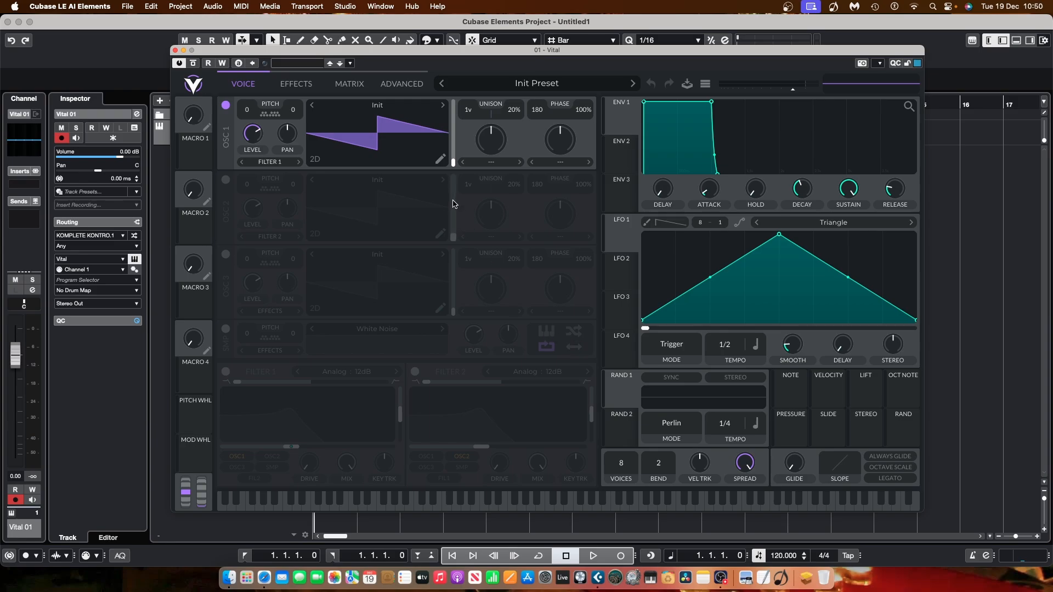
Step: View the preset saving form, cancel it without saving, and open Vital's preset browser
click(687, 85)
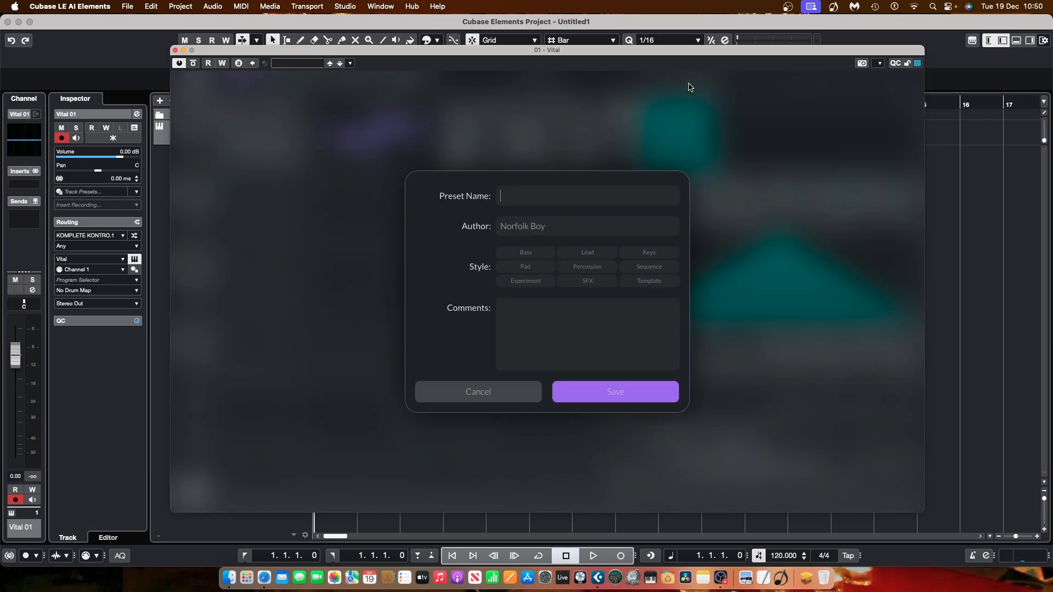
click(491, 392)
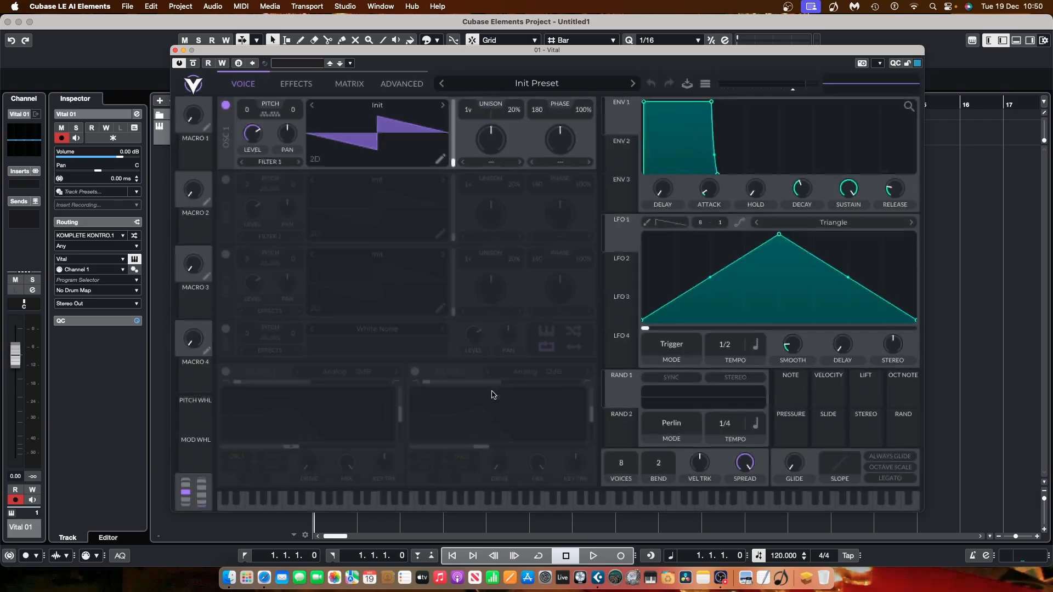
click(704, 84)
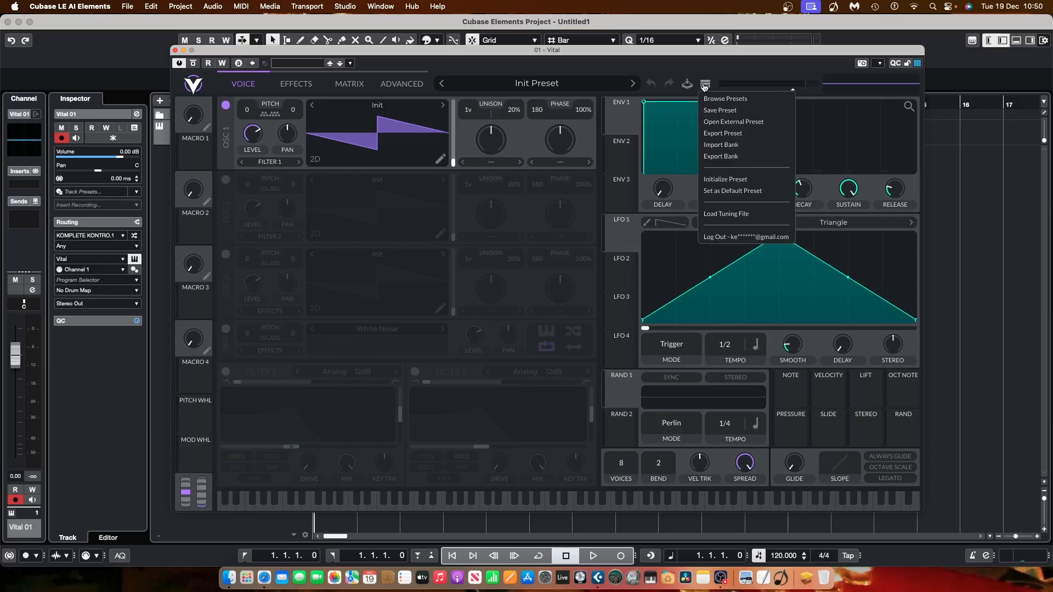
click(735, 99)
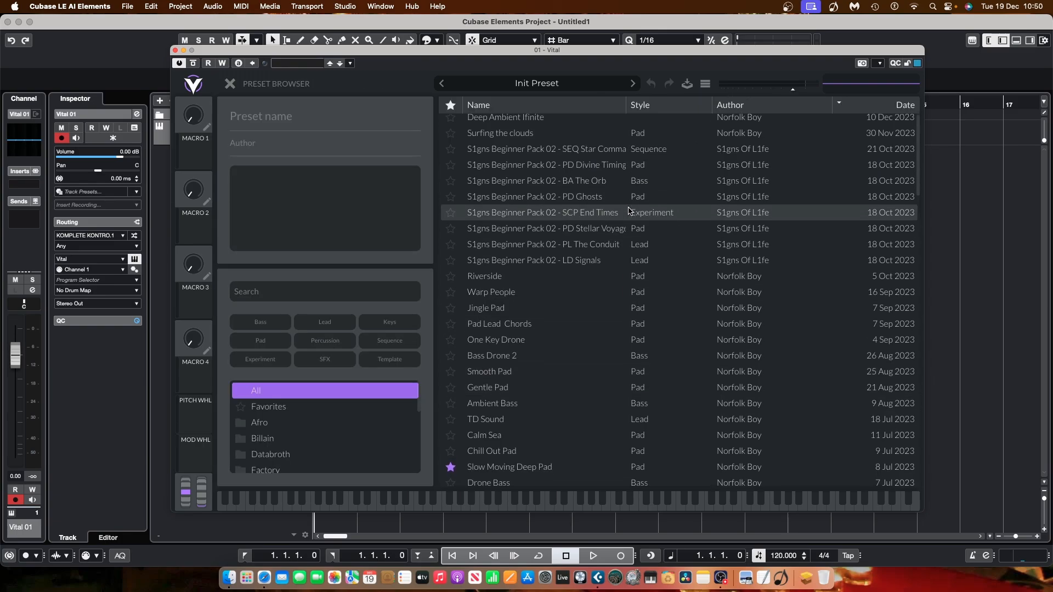
scroll(510, 230, down, 1)
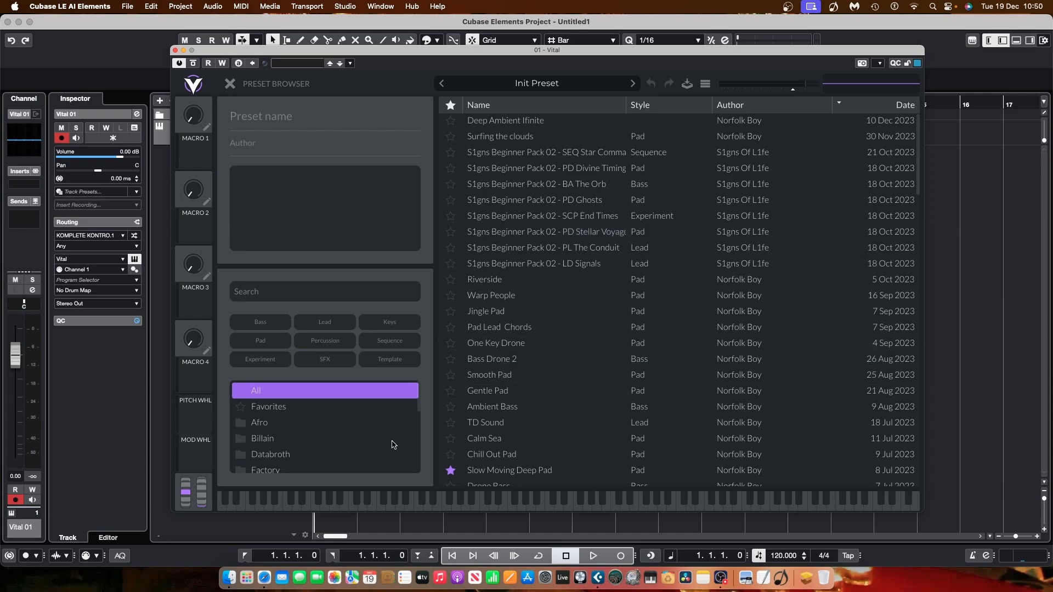
Step: Look through the preset folders Afro, Billain, Databroth, Factory, Glorkglunk, Halcyon Future Riddim Vol 1, In The Mix and User
click(291, 424)
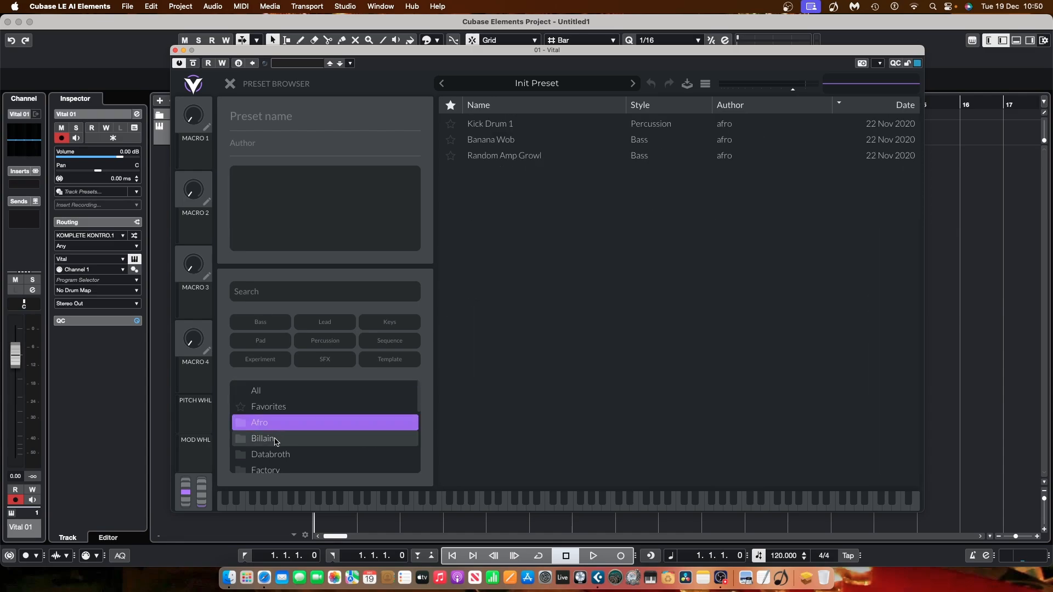
click(276, 440)
click(267, 456)
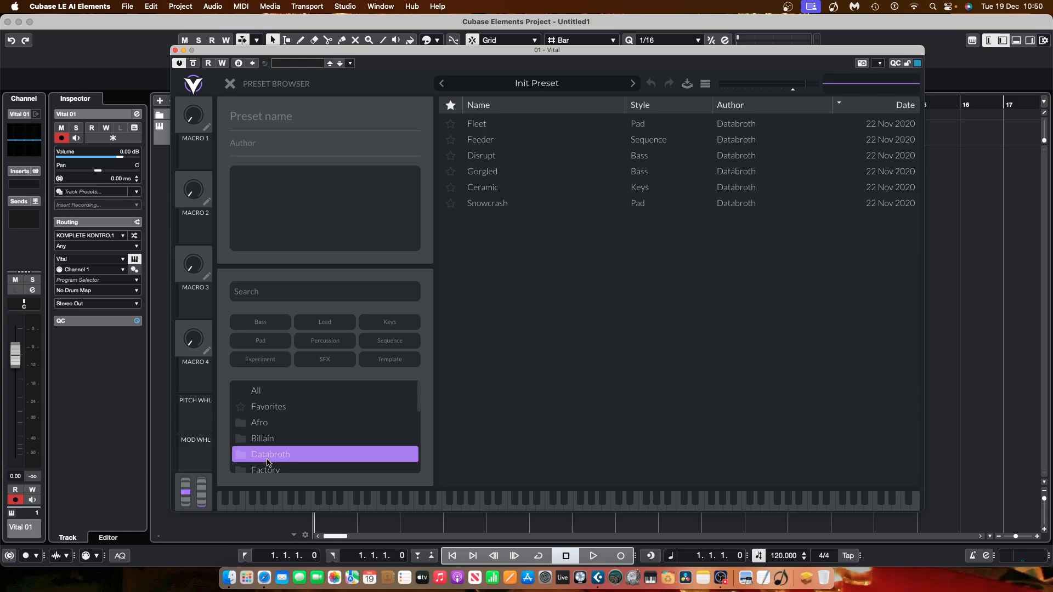
scroll(268, 461, down, 3)
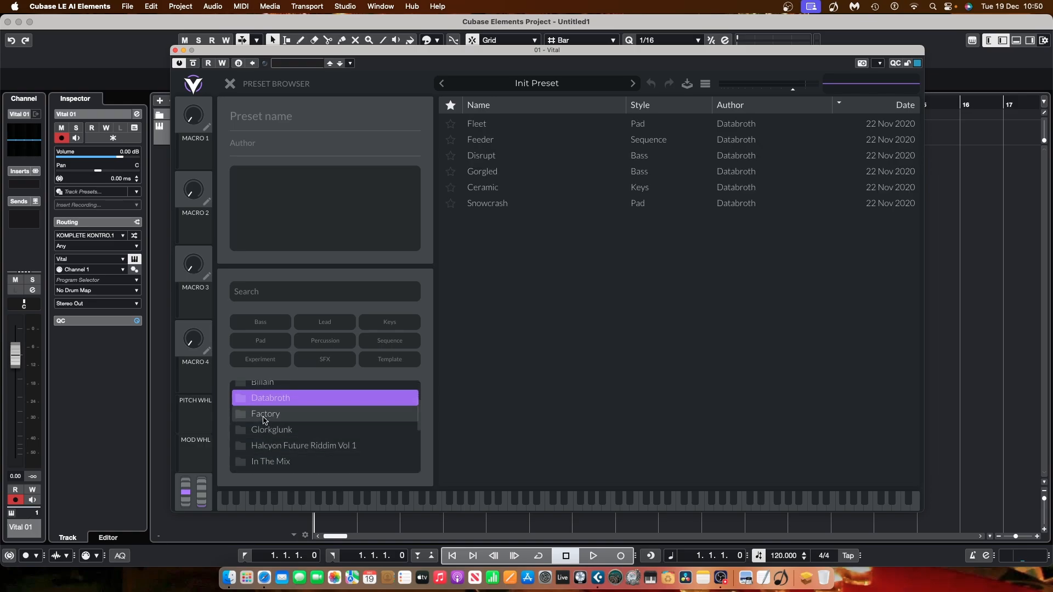
click(266, 415)
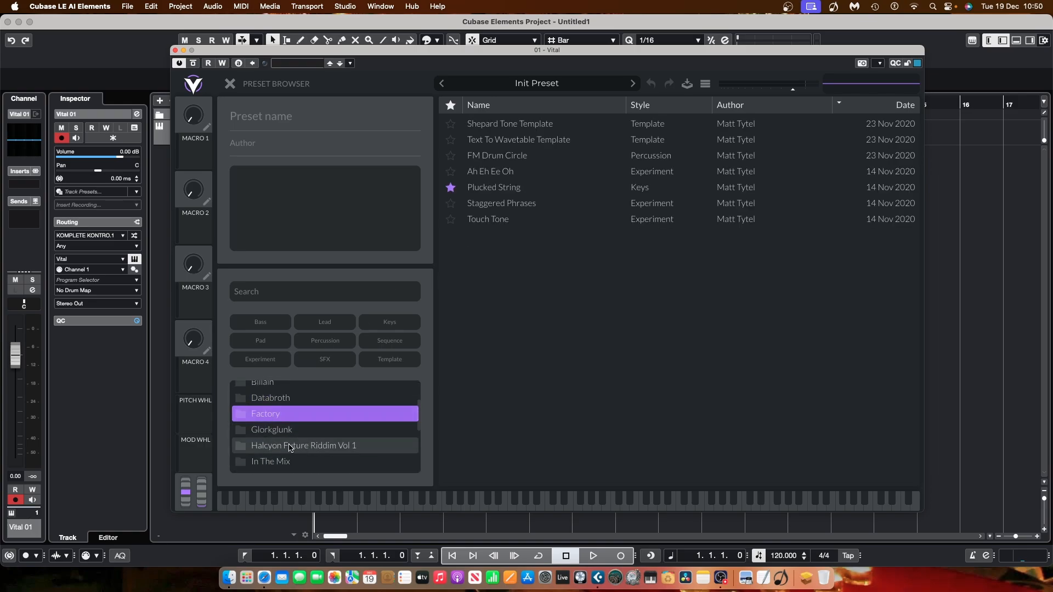
click(272, 432)
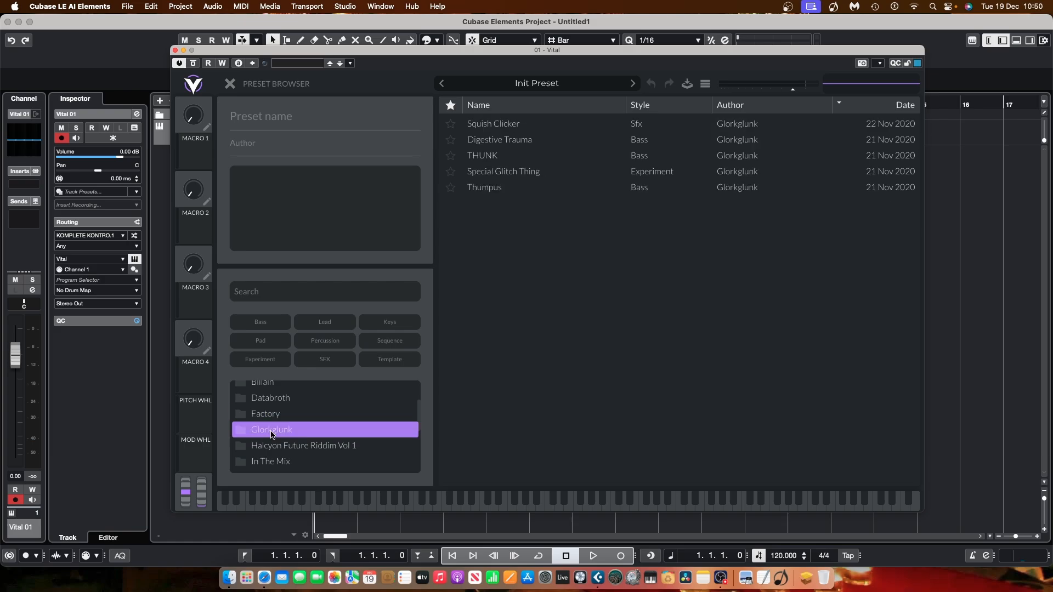
click(272, 447)
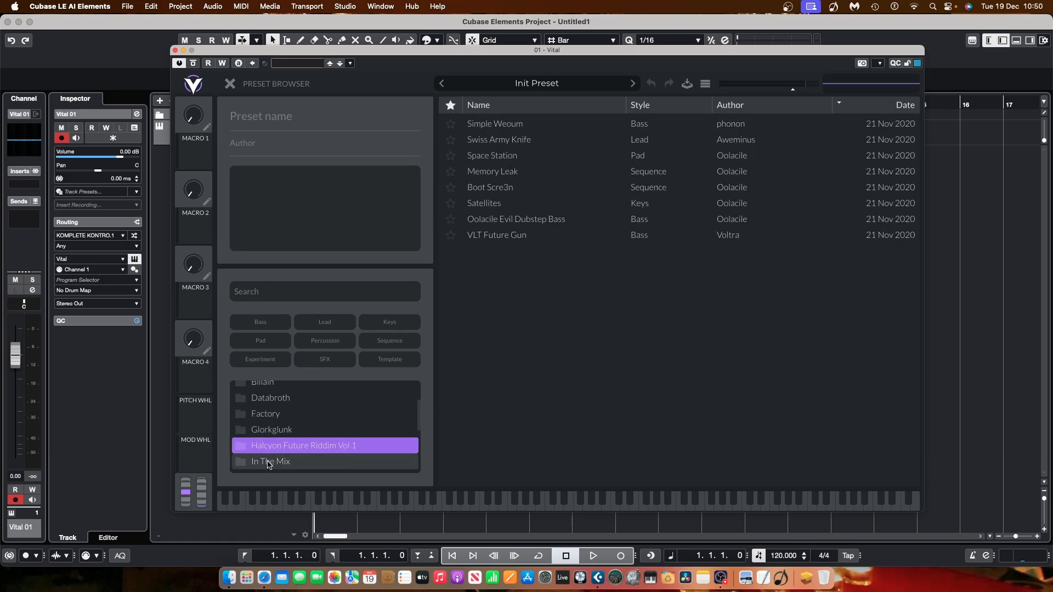
click(267, 462)
scroll(269, 465, down, 1)
scroll(269, 465, down, 4)
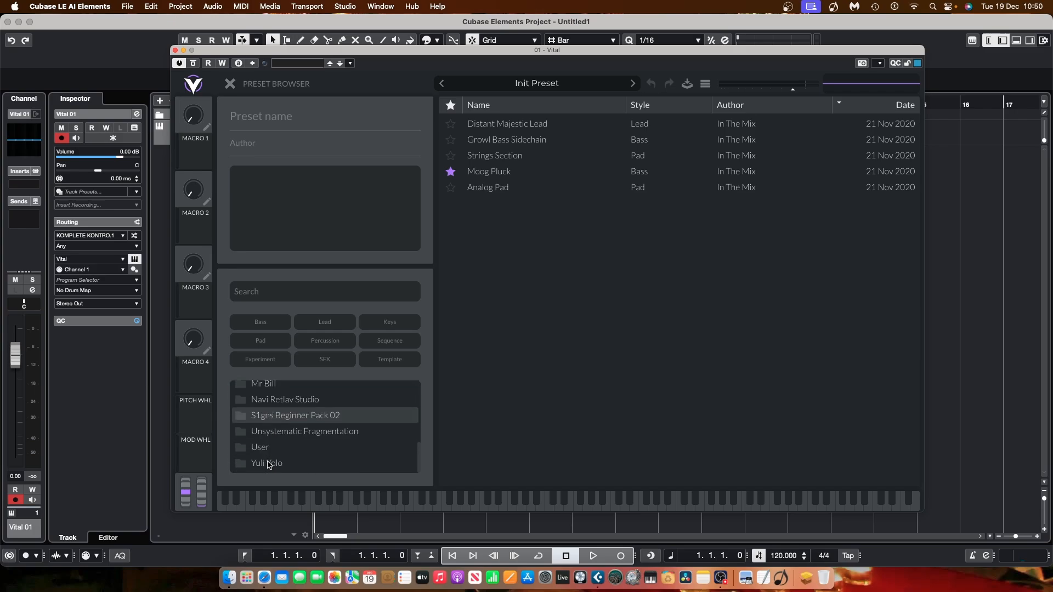
click(263, 447)
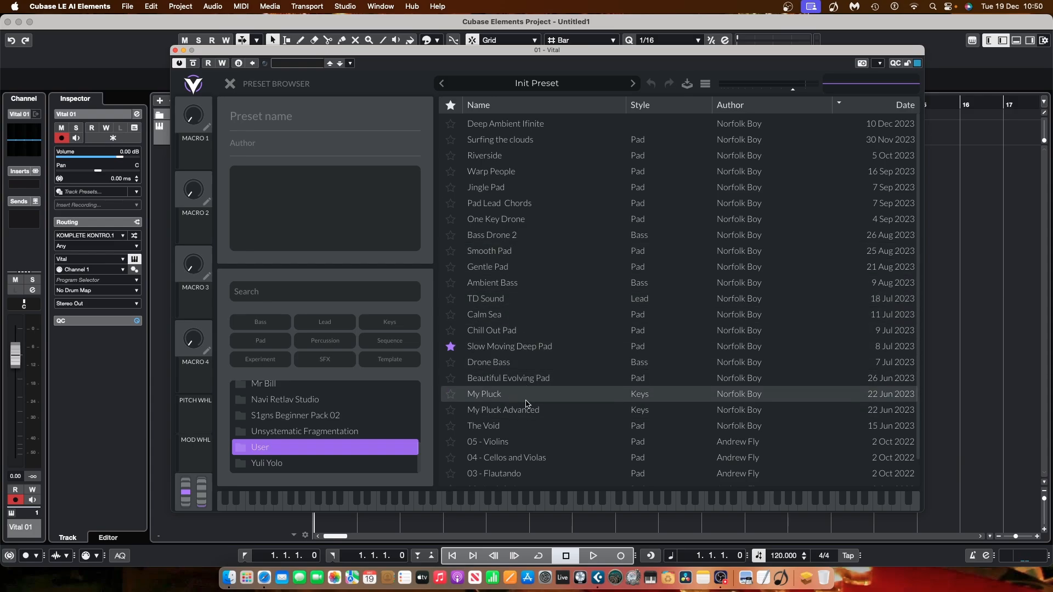
Step: Initialize the preset so Vital starts from a blank sound, and close the preset browser
click(704, 85)
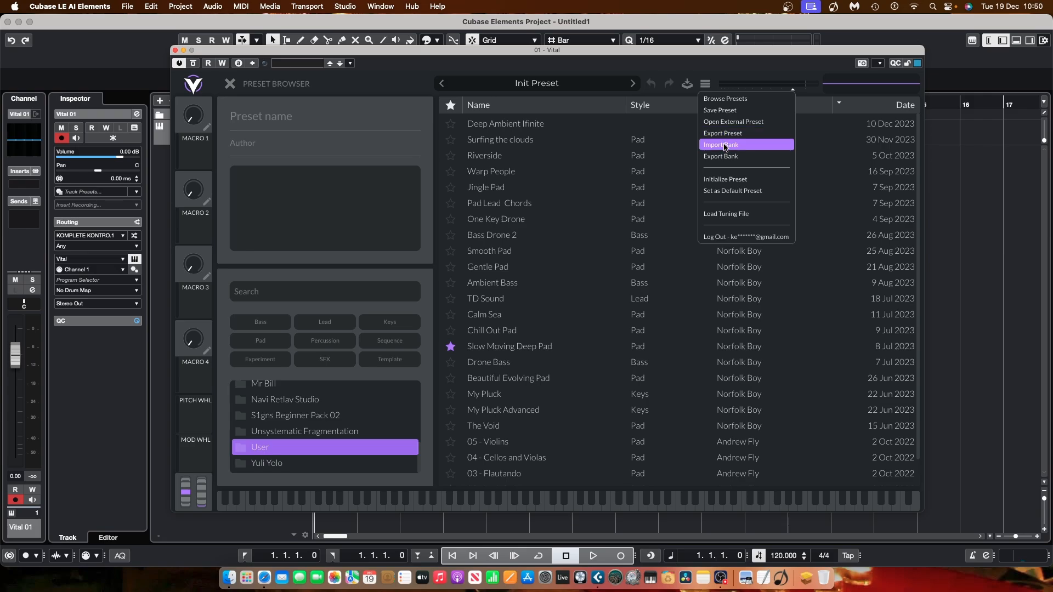
click(725, 179)
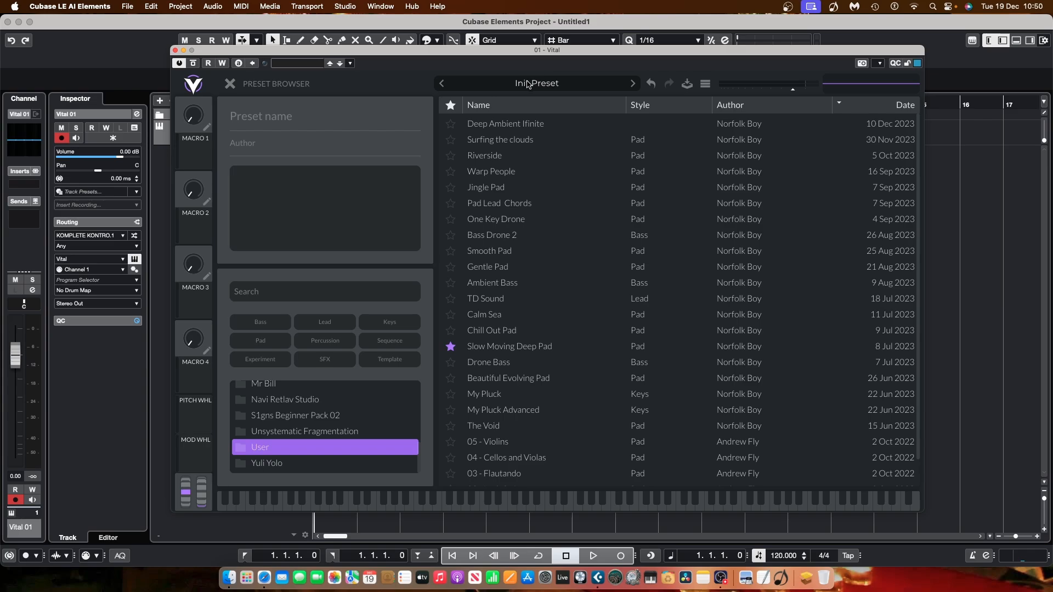
click(705, 85)
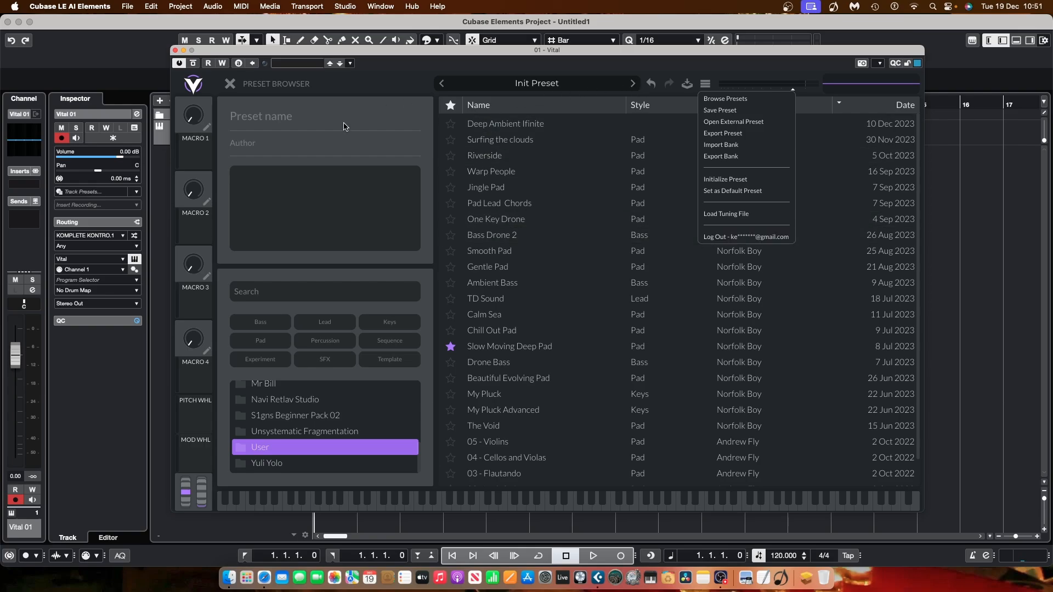
click(232, 83)
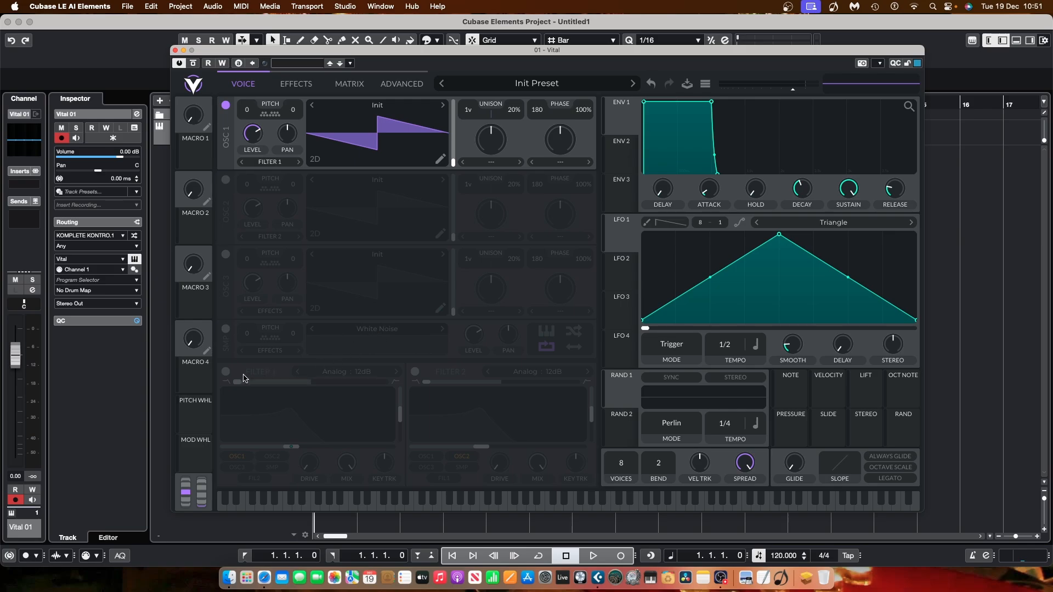
Step: Switch Filter 1, oscillator 2 and Filter 2 on and back off, one after the other
click(225, 372)
click(225, 373)
click(225, 179)
click(225, 181)
click(416, 372)
click(415, 372)
Step: View the Effects, Matrix and Advanced pages of Vital, and return to the Voice page
click(291, 87)
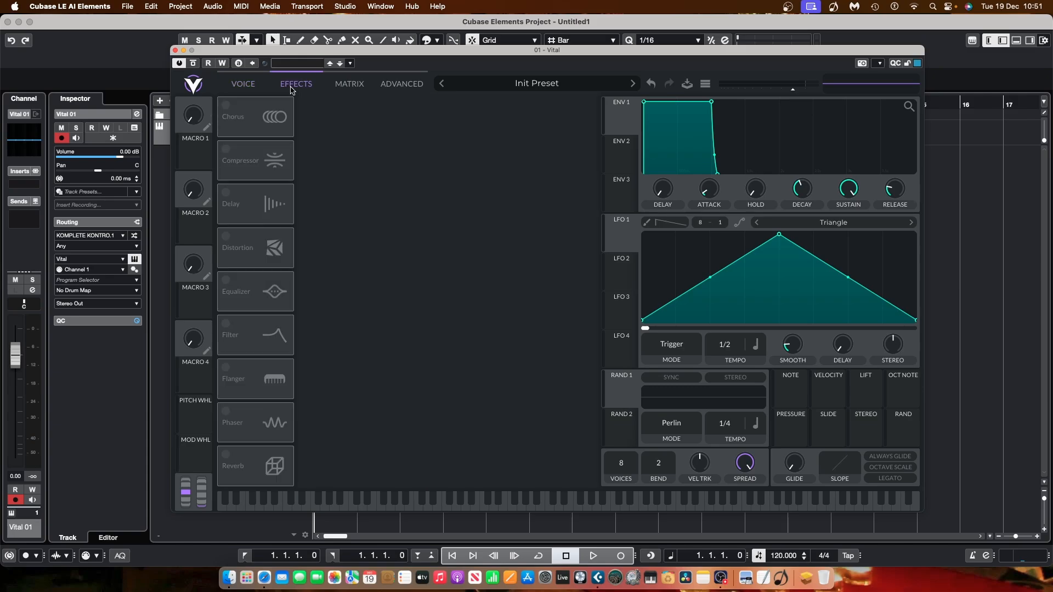
click(350, 86)
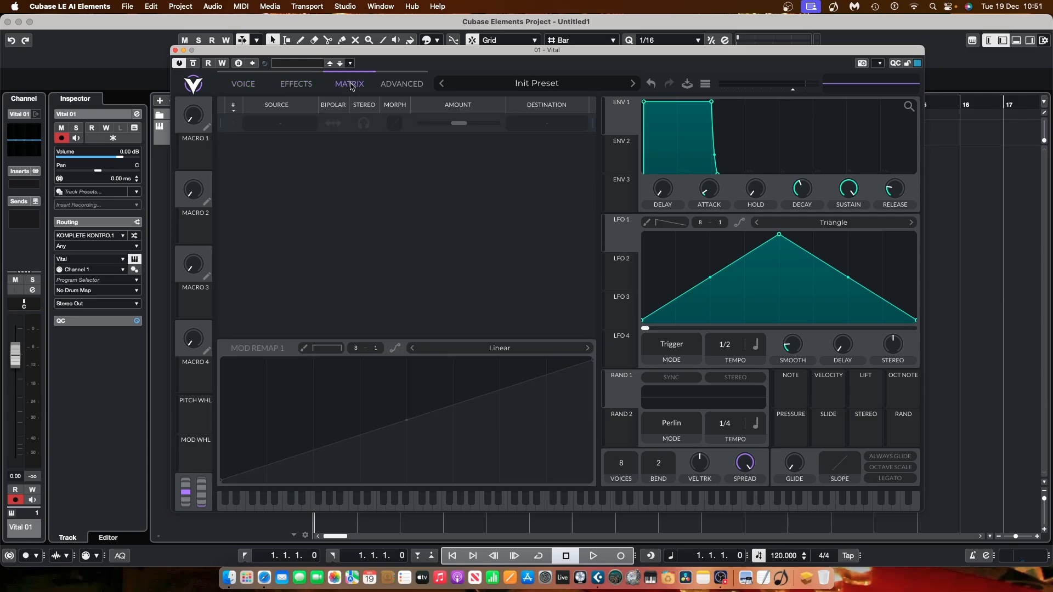
click(403, 86)
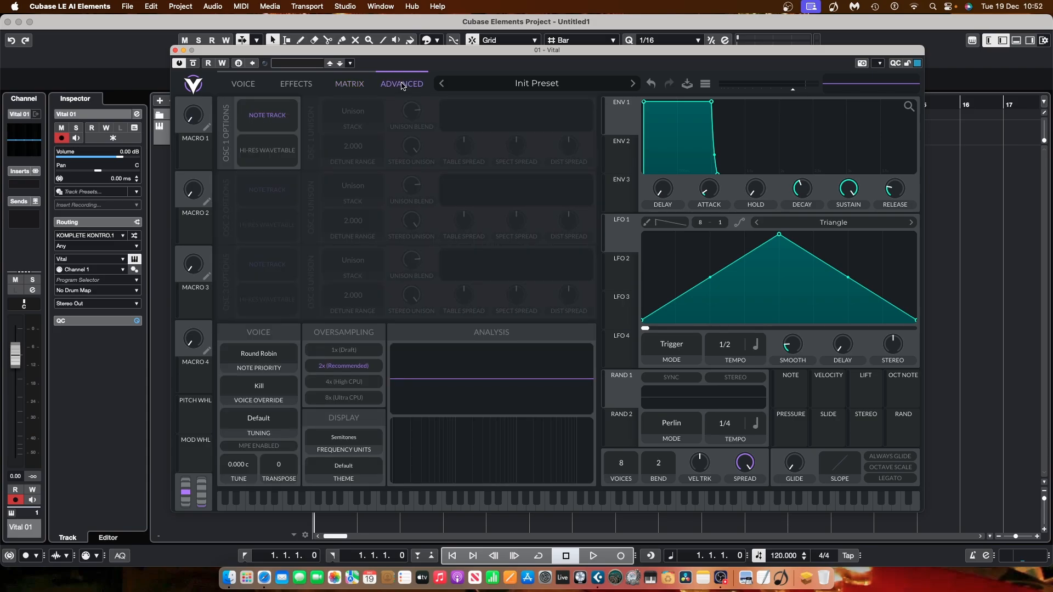
click(243, 86)
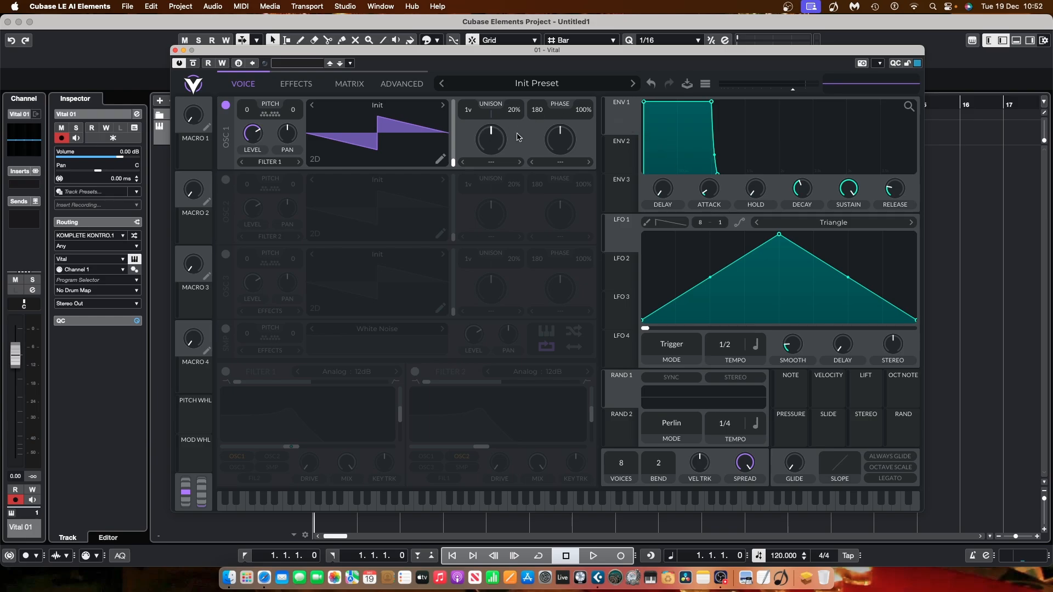
Step: Load the Basic Shapes wavetable from the Factory folder into oscillator 1
right_click(363, 136)
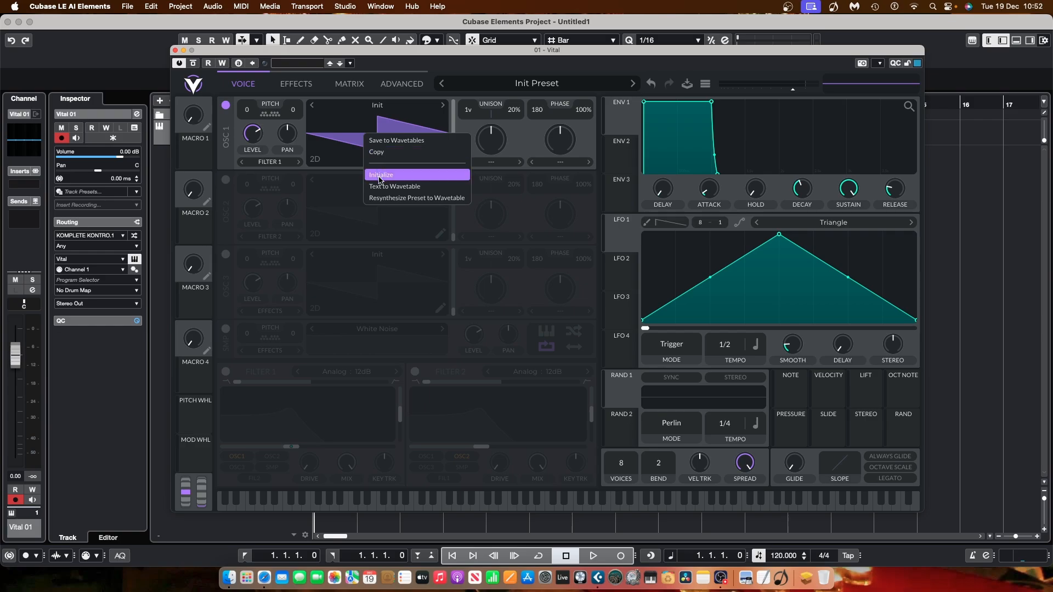
click(372, 108)
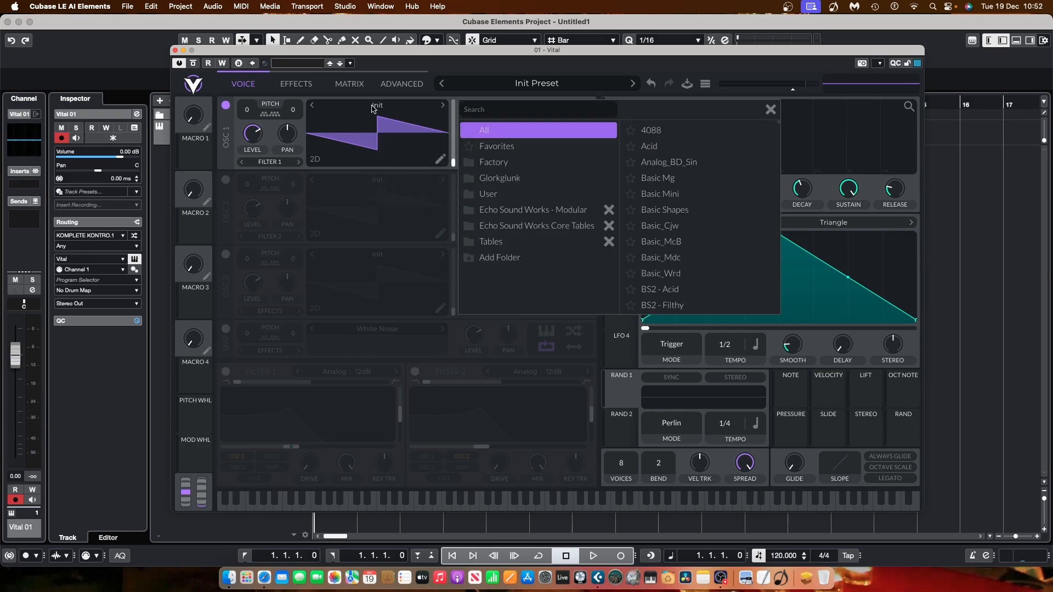
click(493, 161)
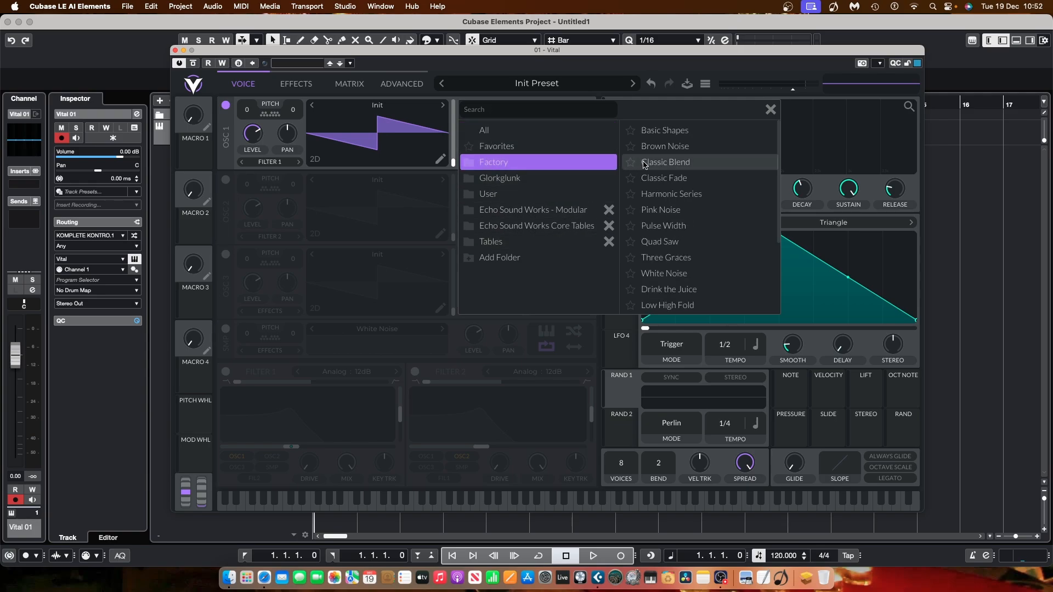
click(676, 132)
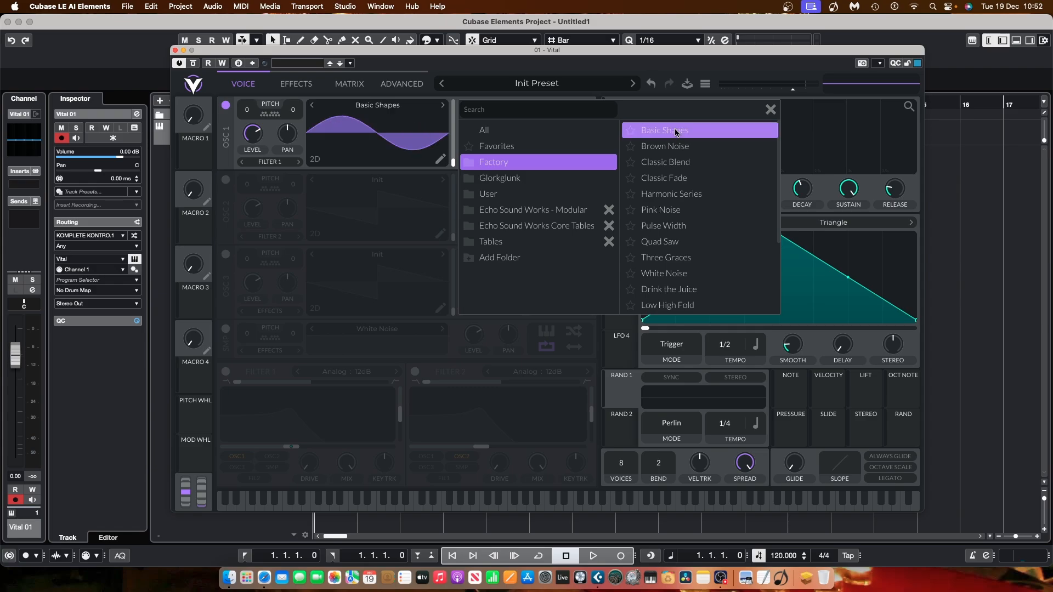
Step: Try other factory wavetables up to Harmonic Series and Three Graces in oscillator 1, reselect Basic Shapes, and close the wavetable browser
click(443, 105)
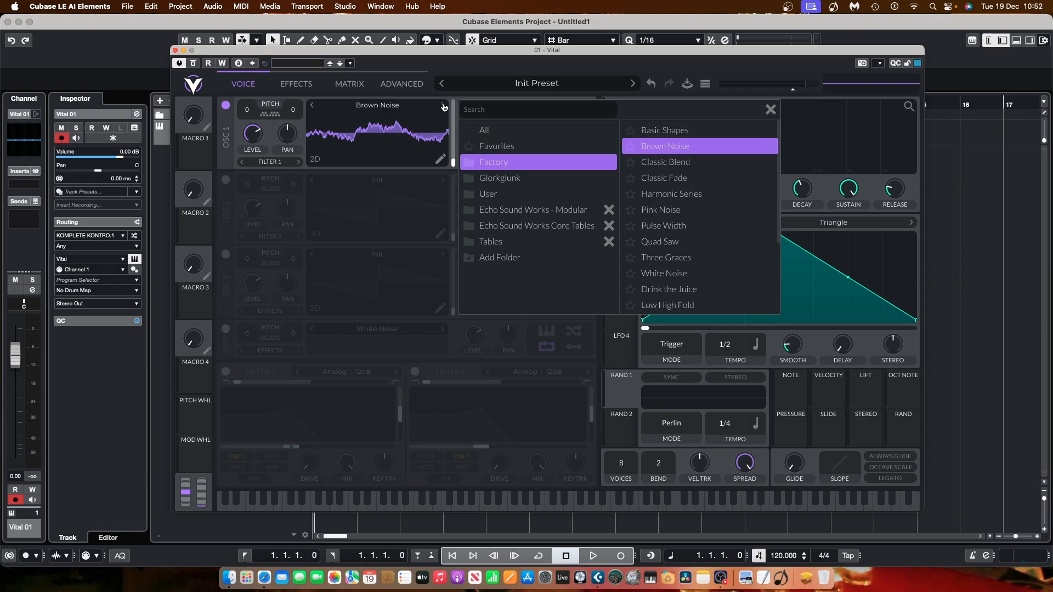
click(444, 106)
click(443, 106)
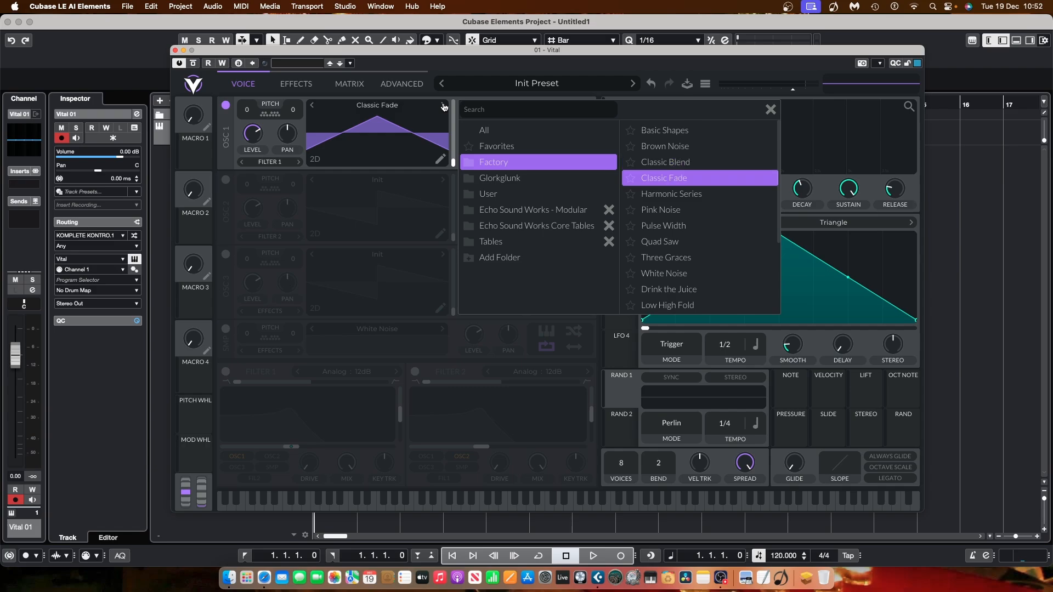
click(443, 106)
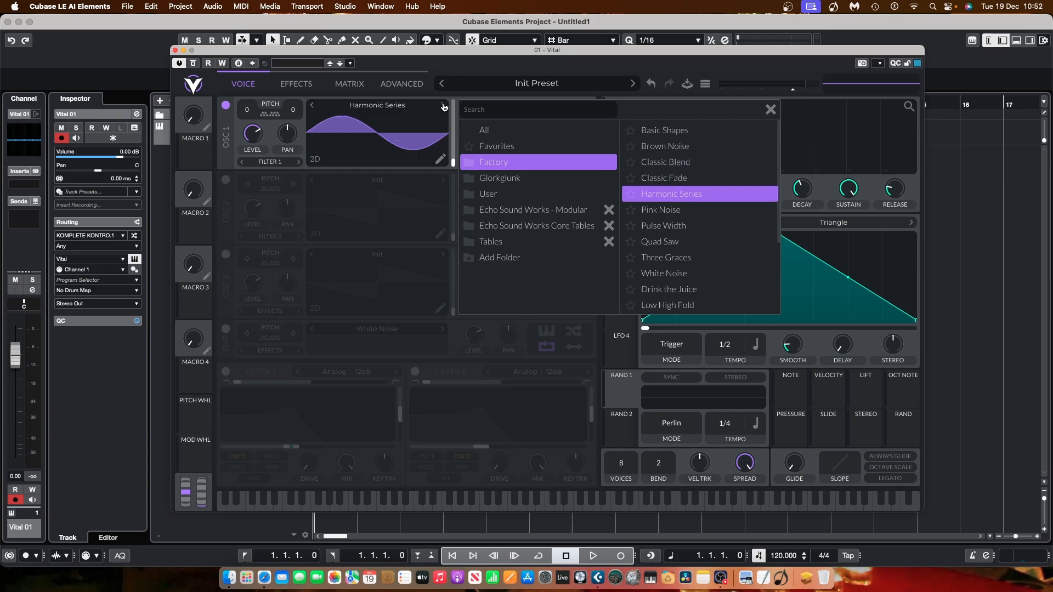
click(693, 260)
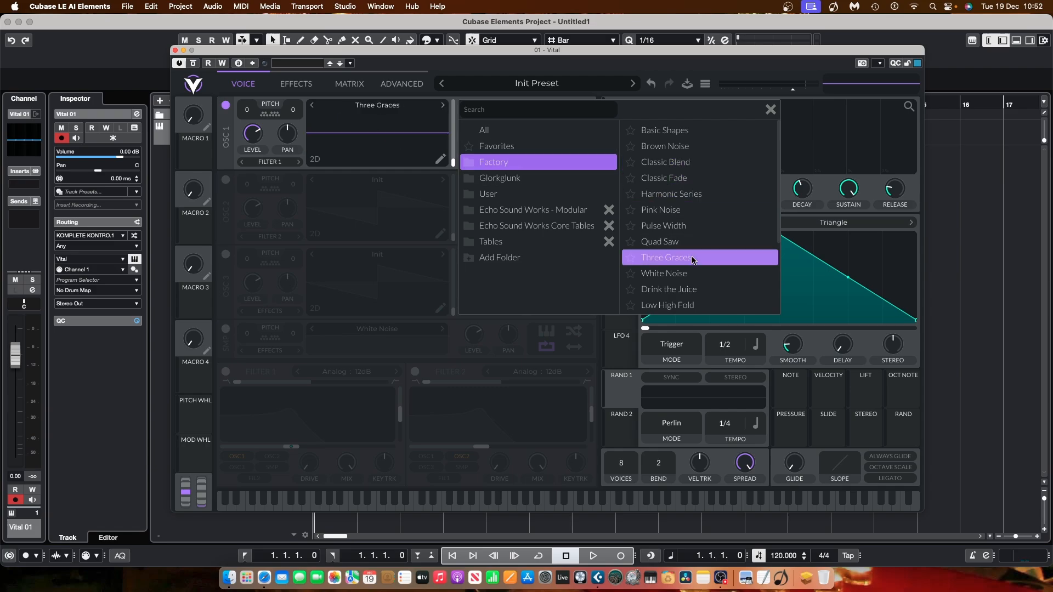
click(666, 136)
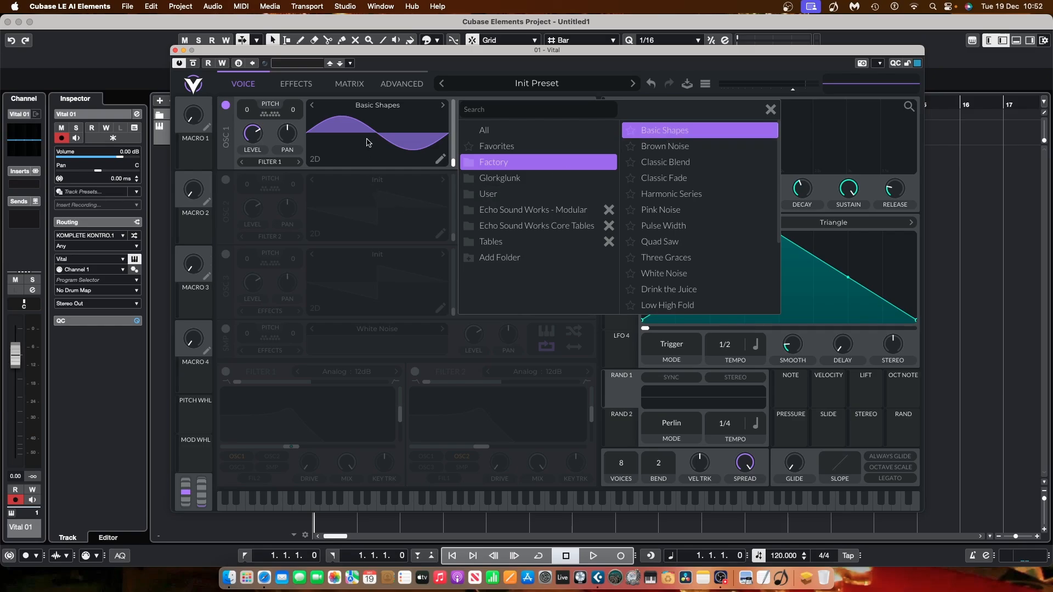
drag(367, 137, 368, 137)
click(770, 108)
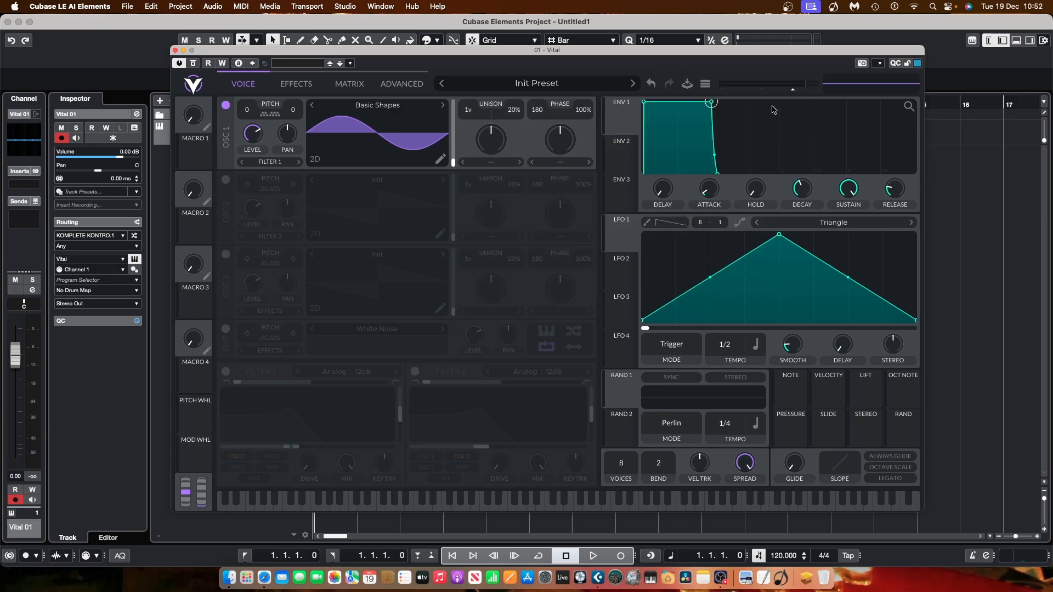
Step: Initialize oscillator 1's wavetable and open it in the wavetable editor
click(440, 161)
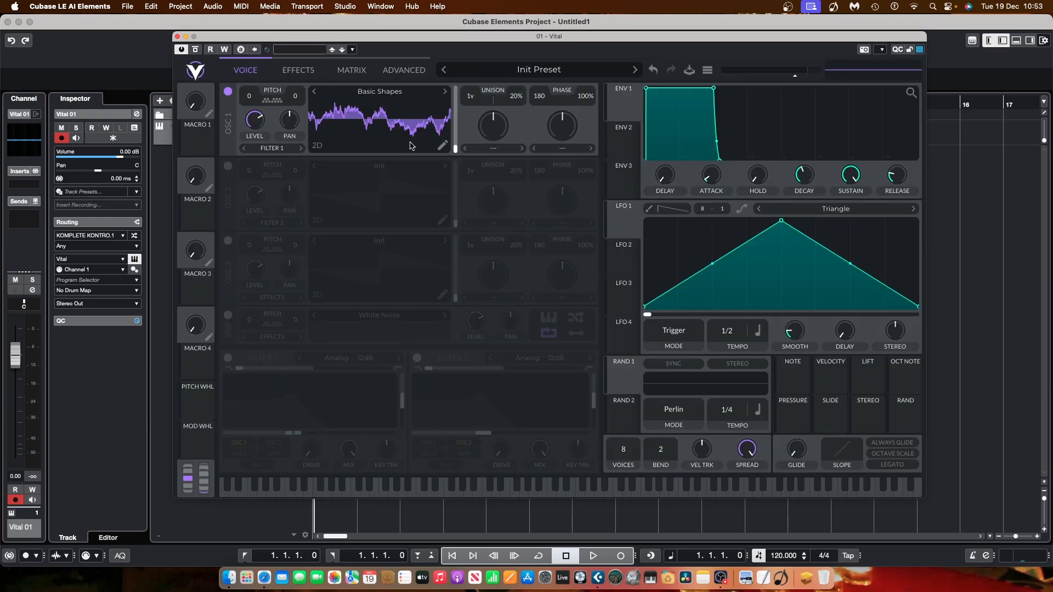
right_click(414, 137)
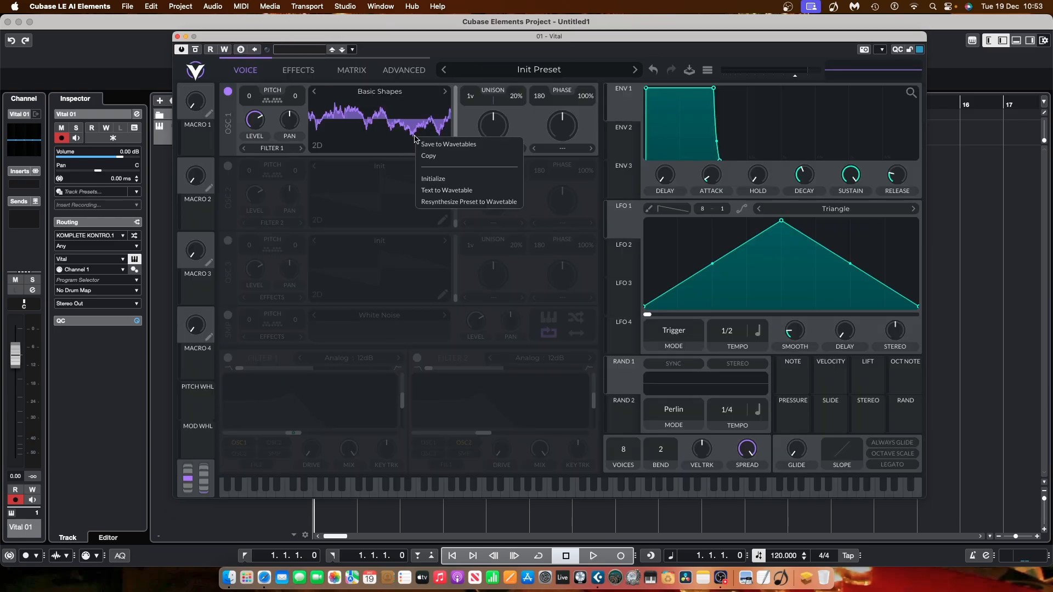
click(434, 178)
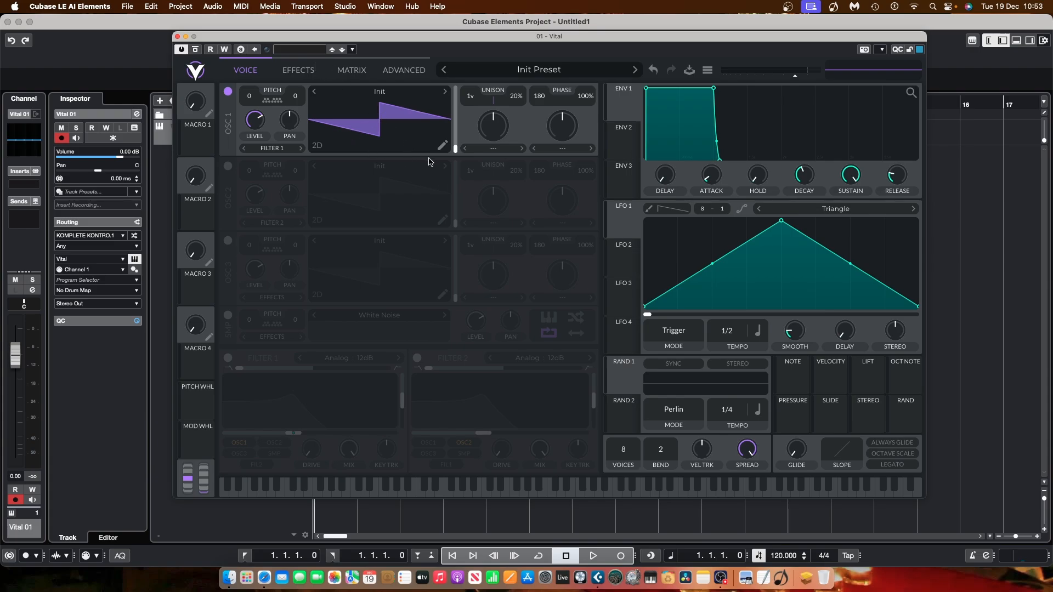
click(443, 148)
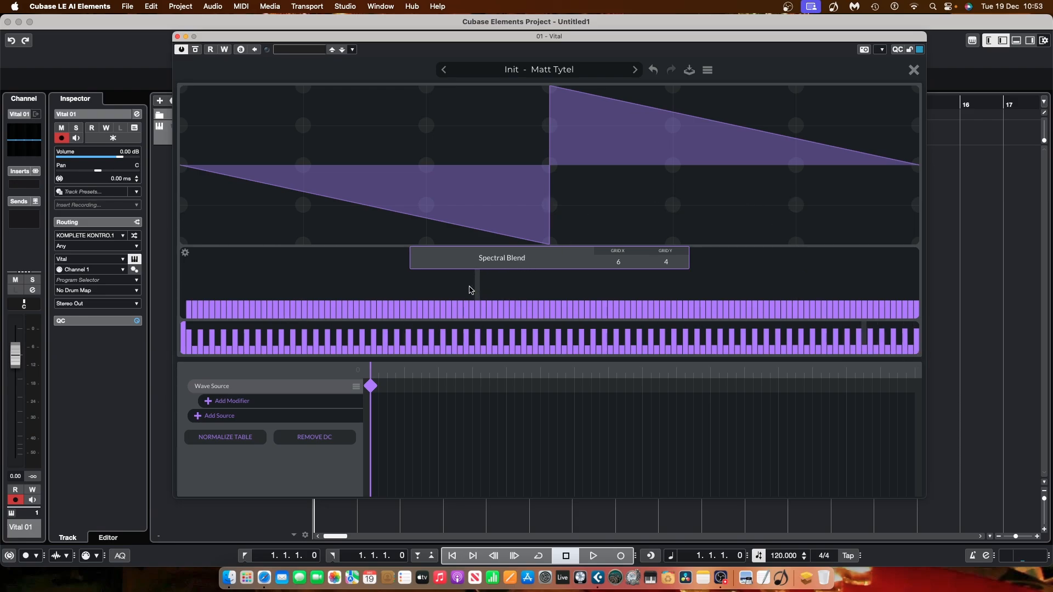
Step: Randomize the harmonic amplitudes and phases of the first Wave Source keyframe, and clear all amplitudes above the lowest harmonics with Clear Right
right_click(546, 285)
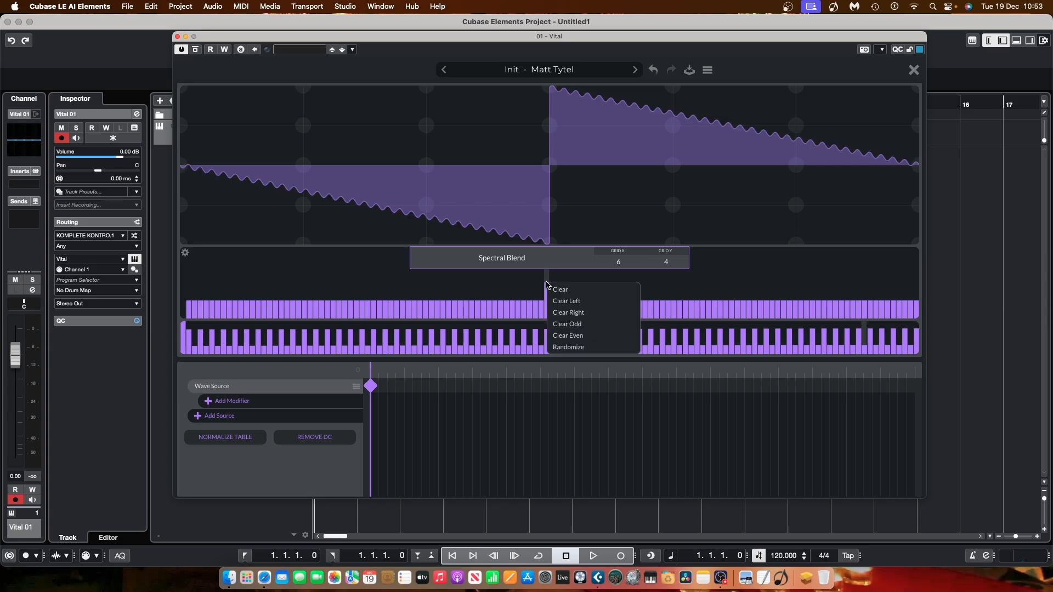
click(557, 346)
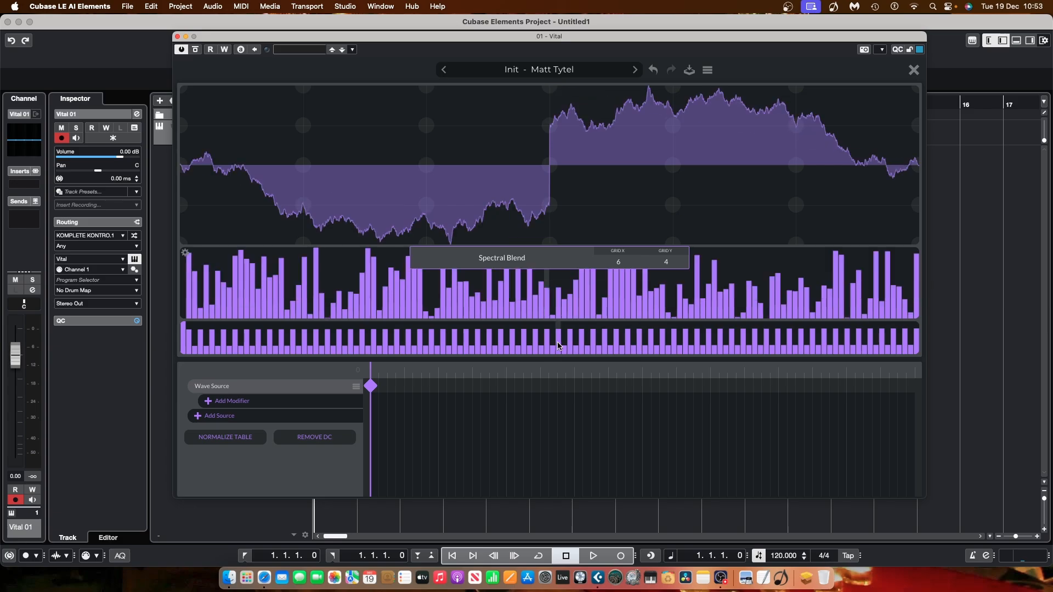
right_click(483, 335)
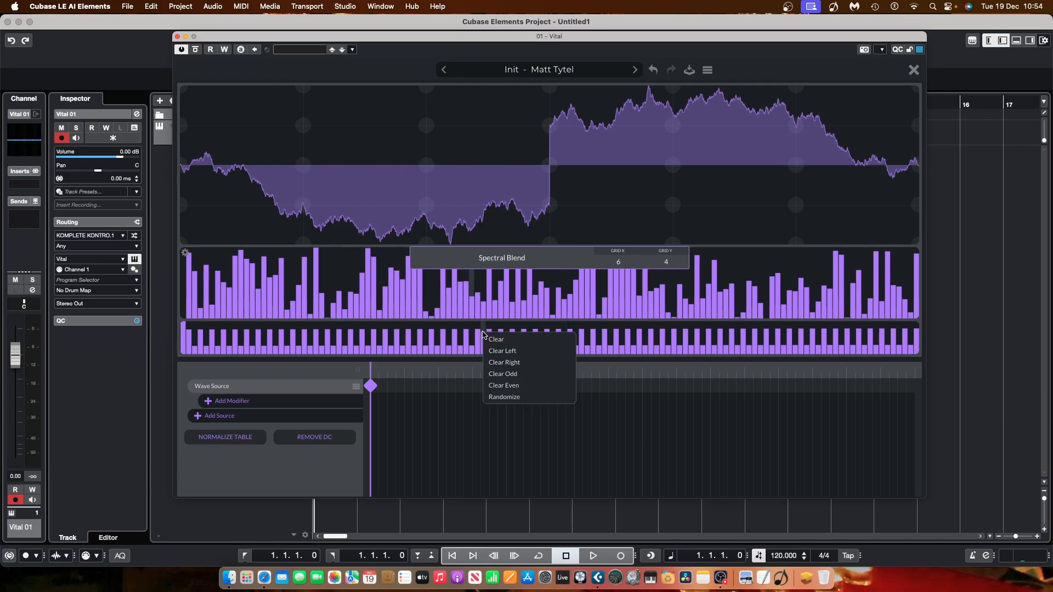
click(503, 396)
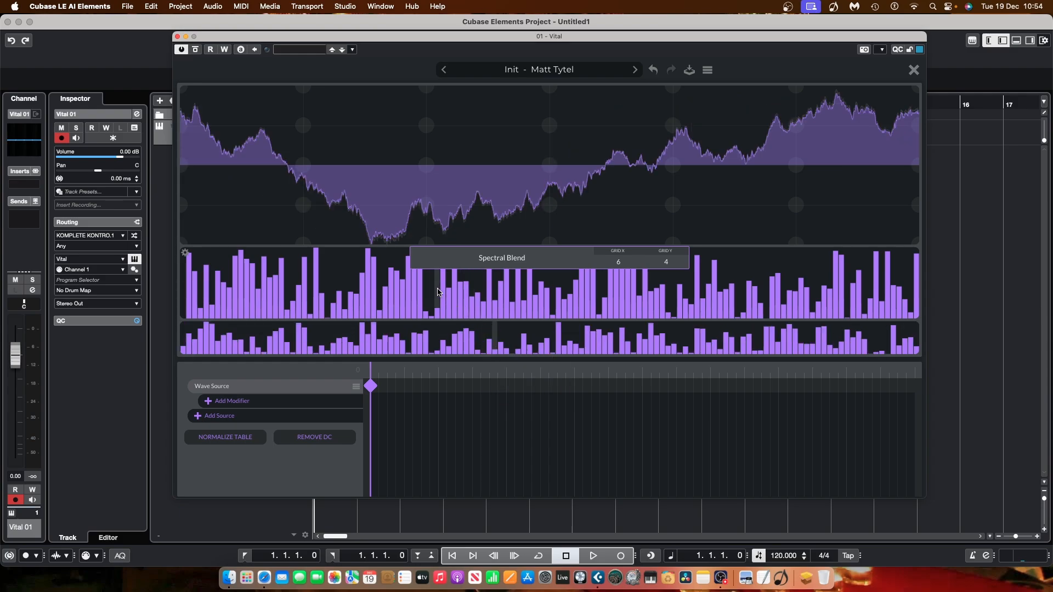
right_click(341, 282)
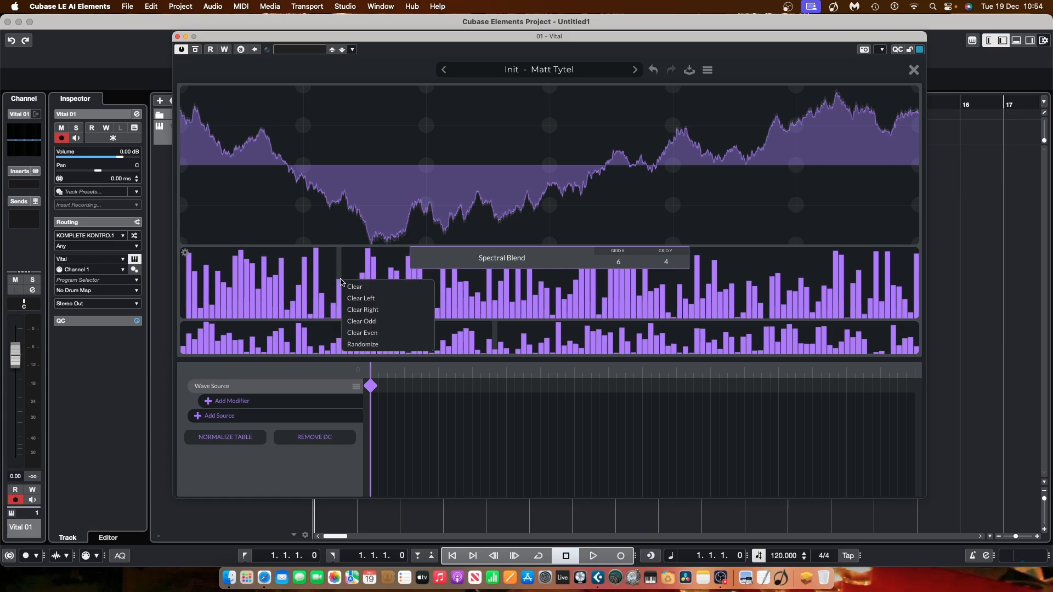
click(358, 310)
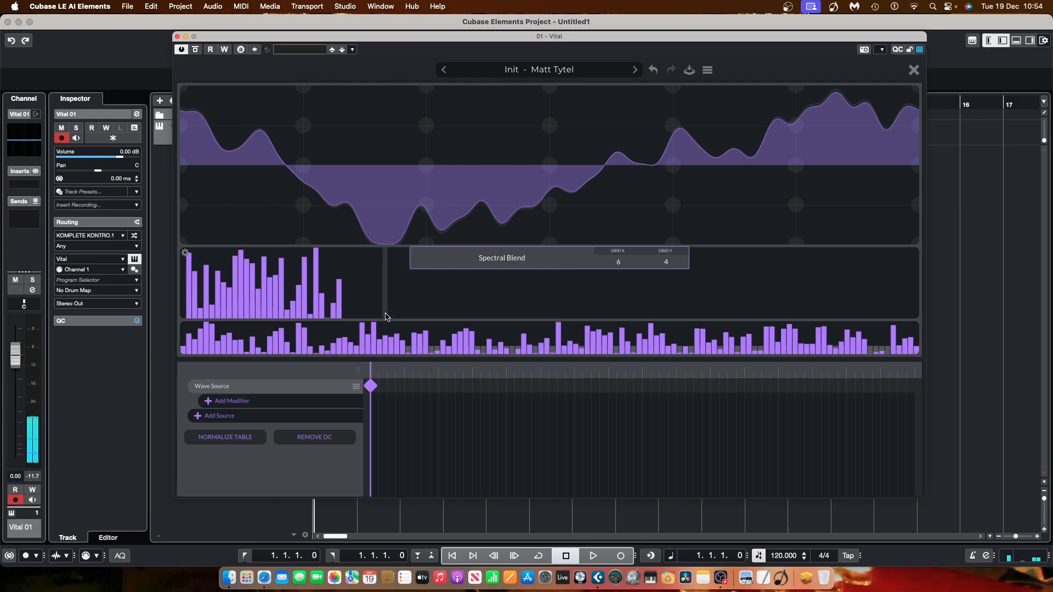
Step: Add a second Wave Source keyframe and randomize its harmonic amplitudes and phases
click(439, 387)
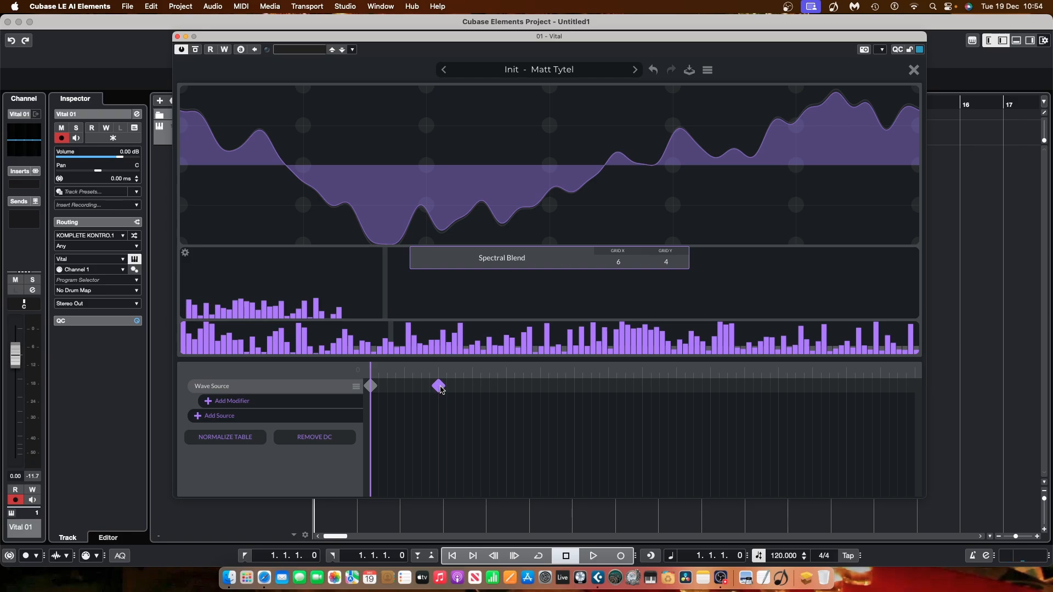
right_click(459, 300)
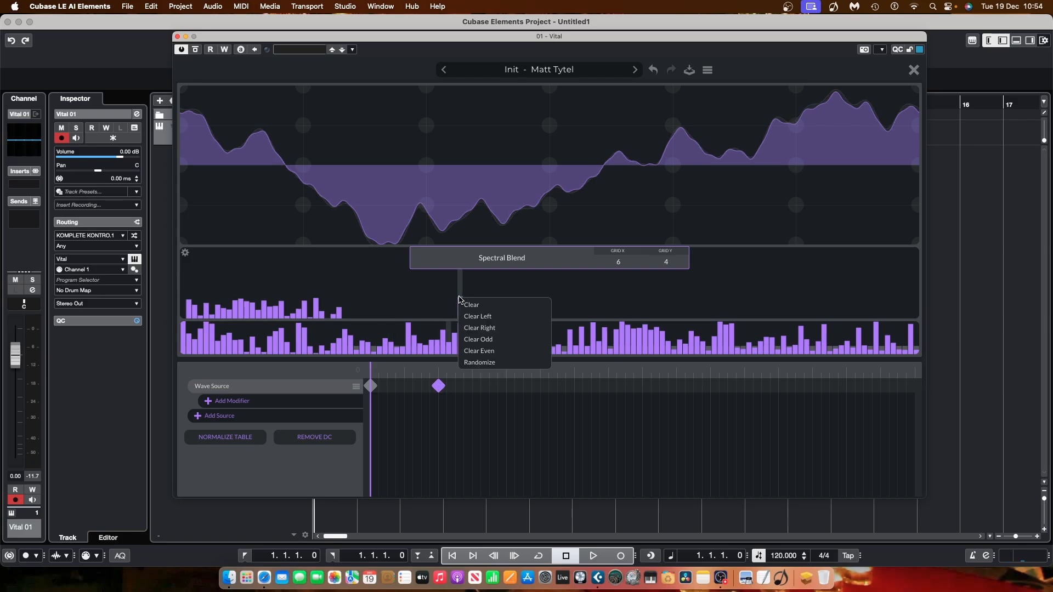
click(481, 363)
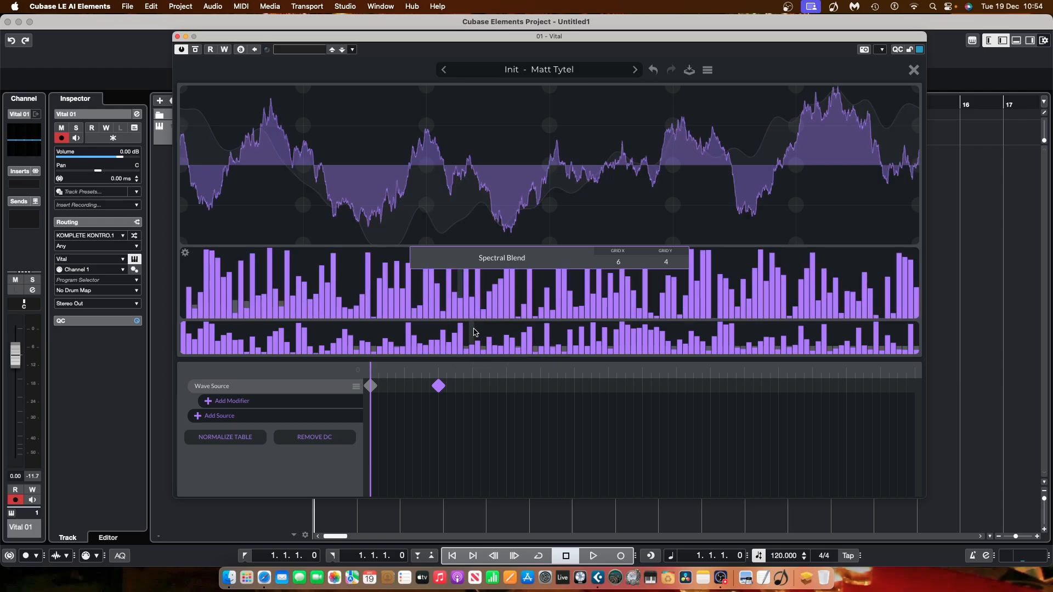
right_click(475, 333)
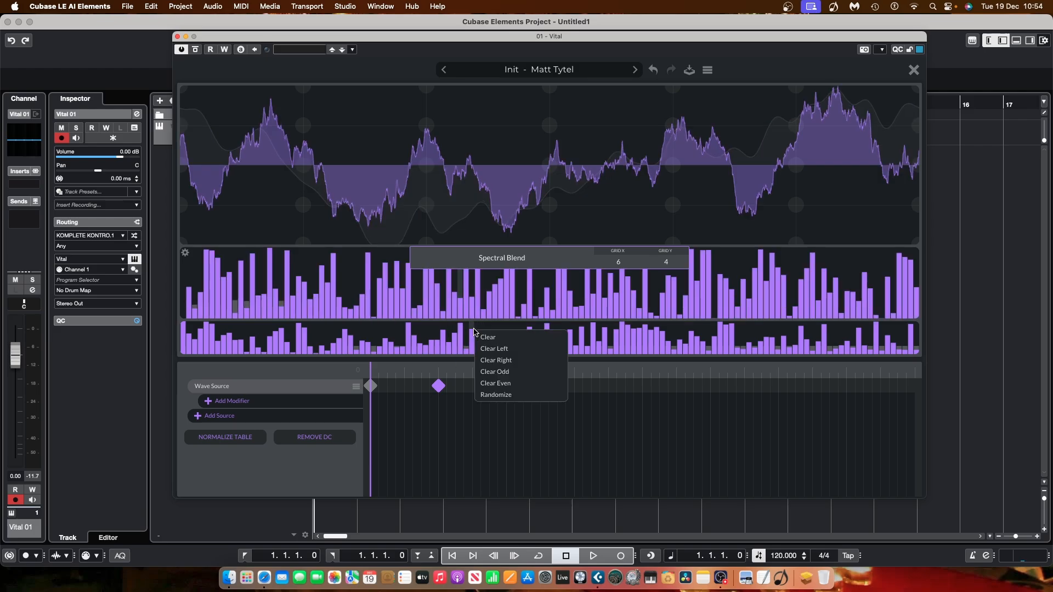
click(490, 395)
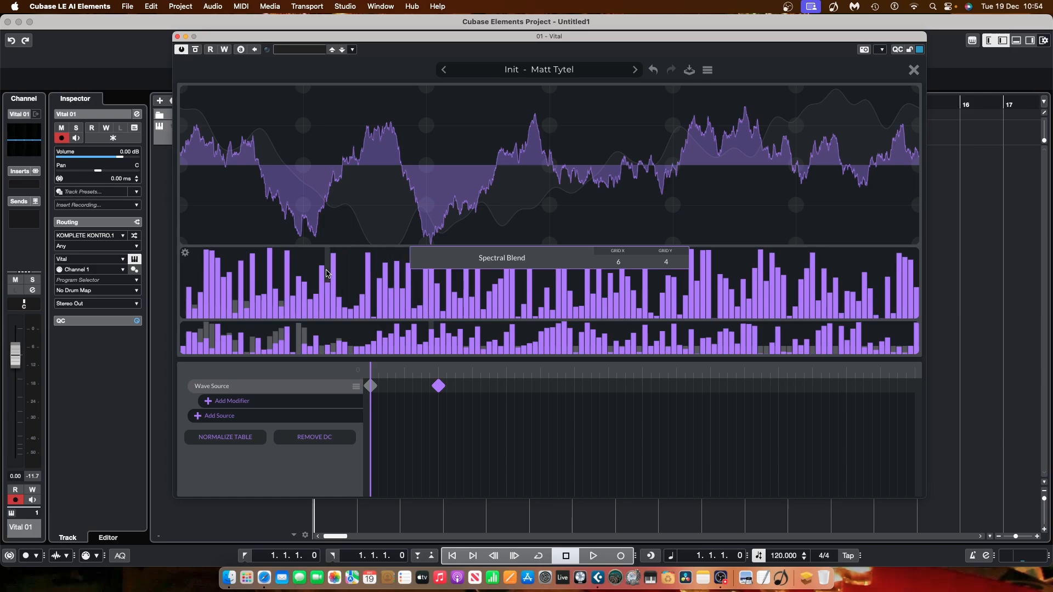
Step: Clear the second keyframe's upper harmonics with Clear Right and draw a short falling taper of amplitudes after the remaining ones
right_click(418, 288)
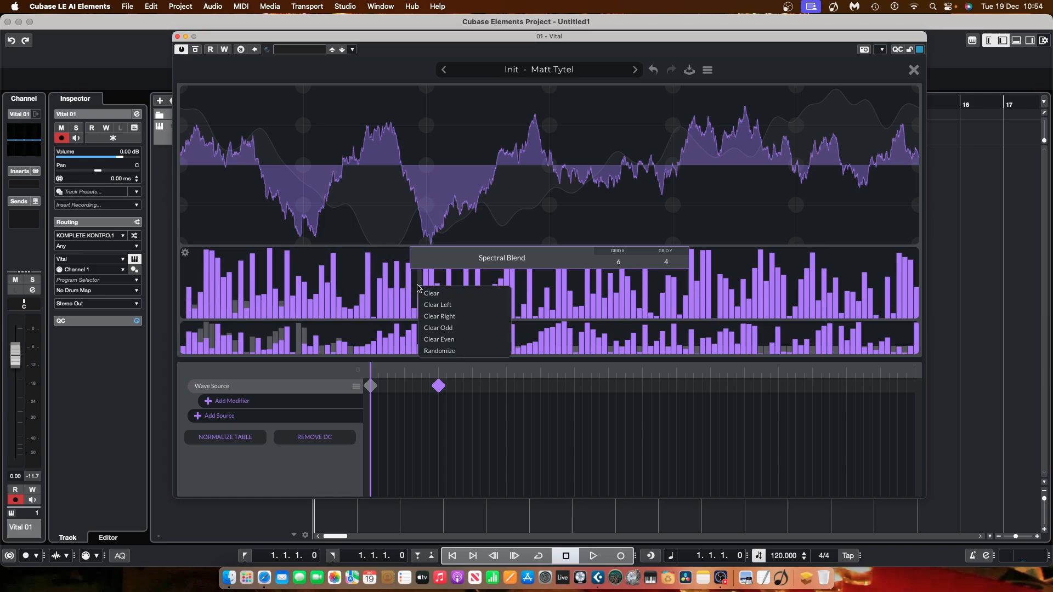
click(437, 317)
mouse_move(437, 322)
mouse_down()
mouse_move(455, 313)
mouse_move(409, 308)
mouse_up()
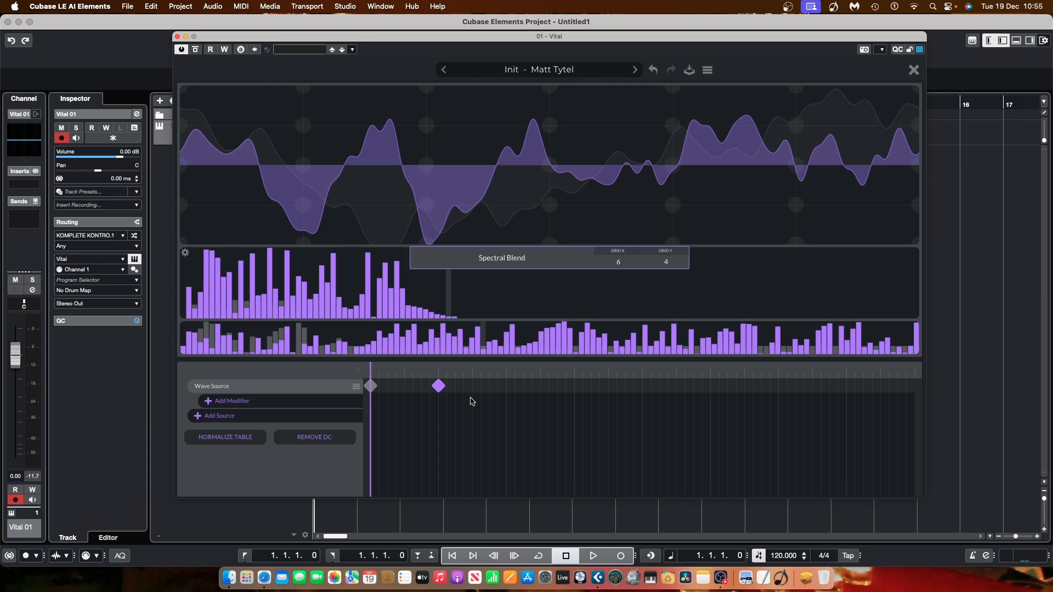
Step: Add a third Wave Source keyframe with randomized harmonic amplitudes and phases, clearing its upper harmonic amplitudes with Clear Right
click(507, 387)
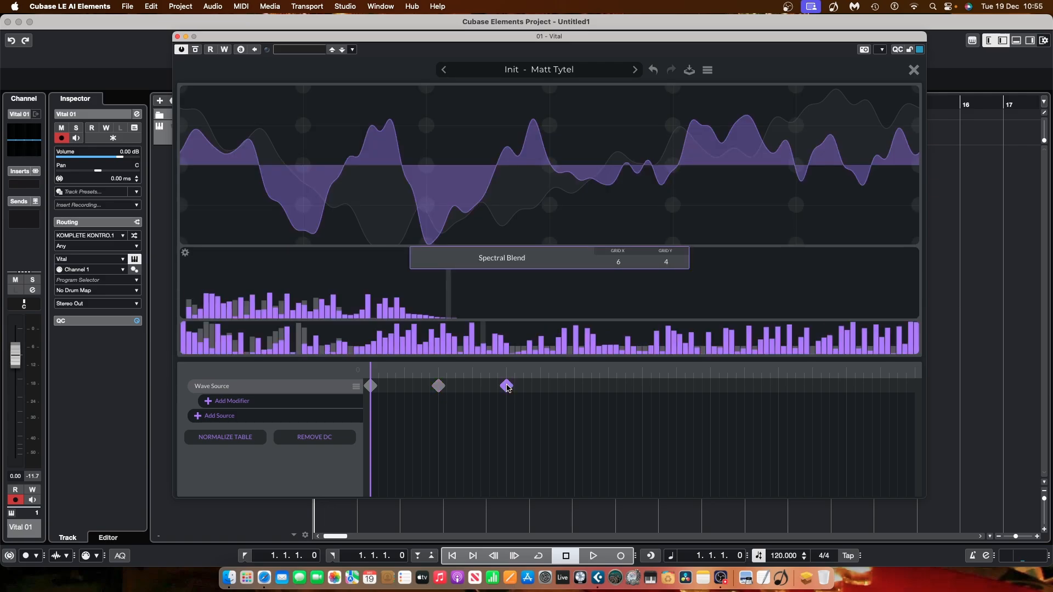
right_click(499, 301)
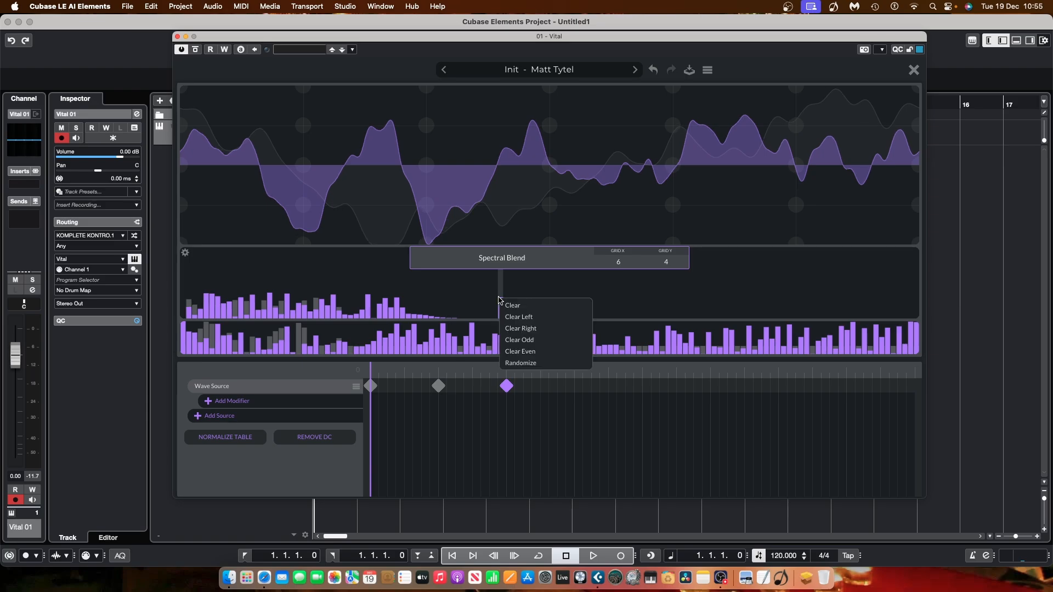
click(511, 366)
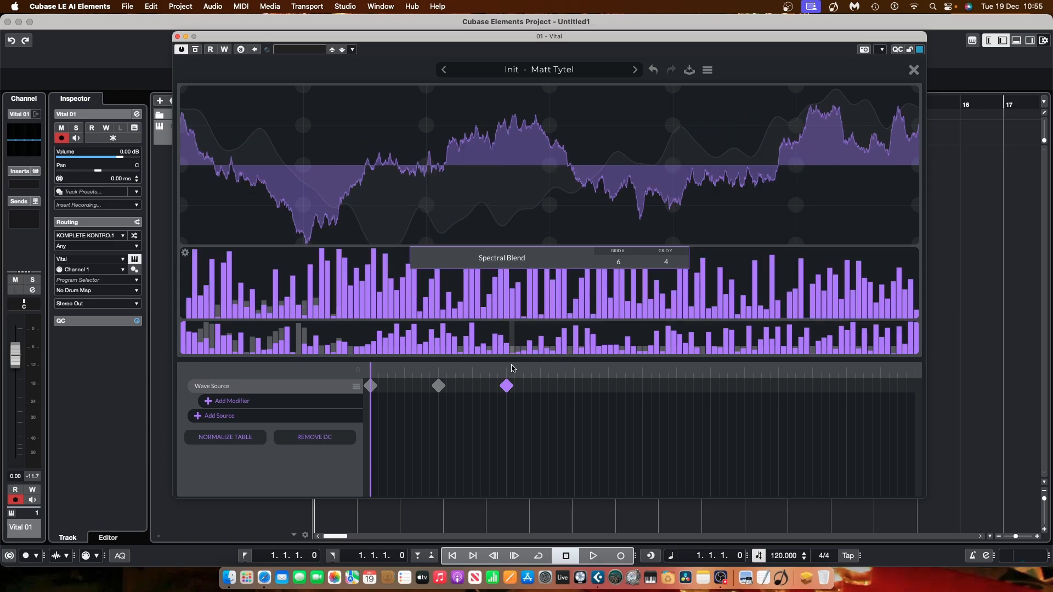
right_click(482, 293)
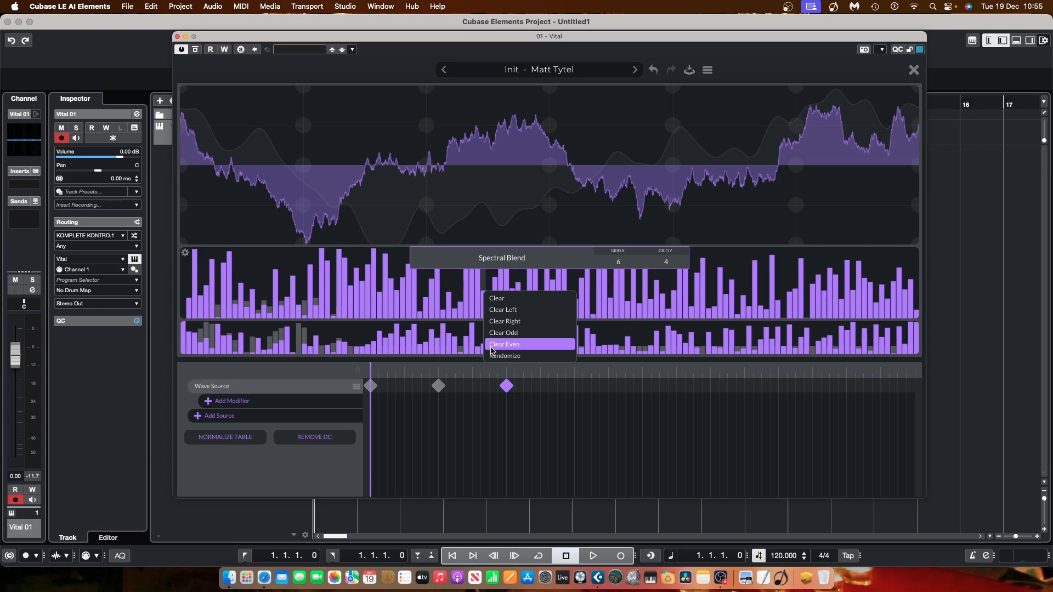
click(502, 322)
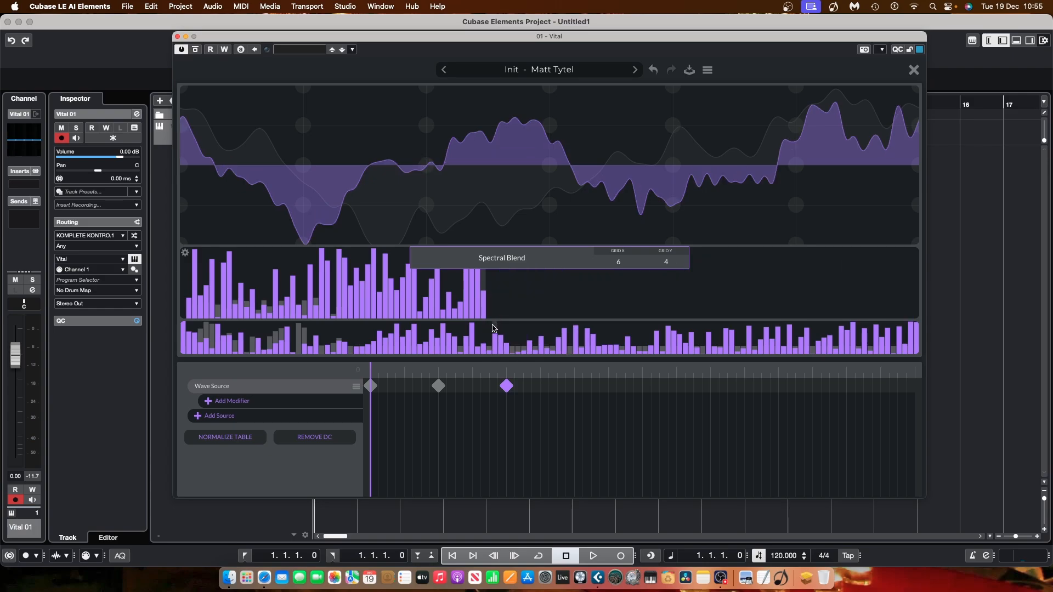
right_click(480, 332)
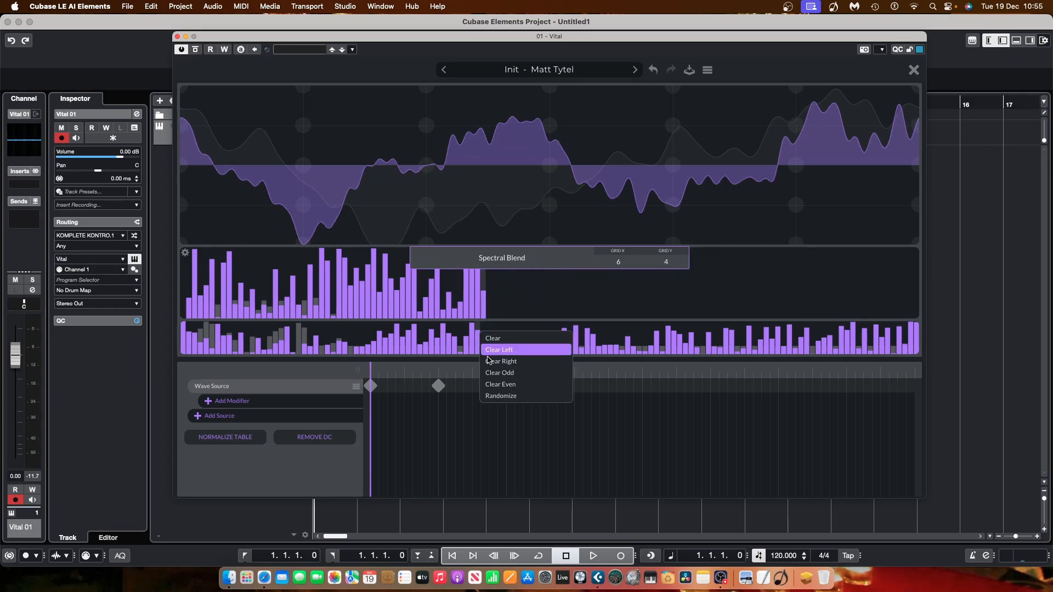
click(499, 395)
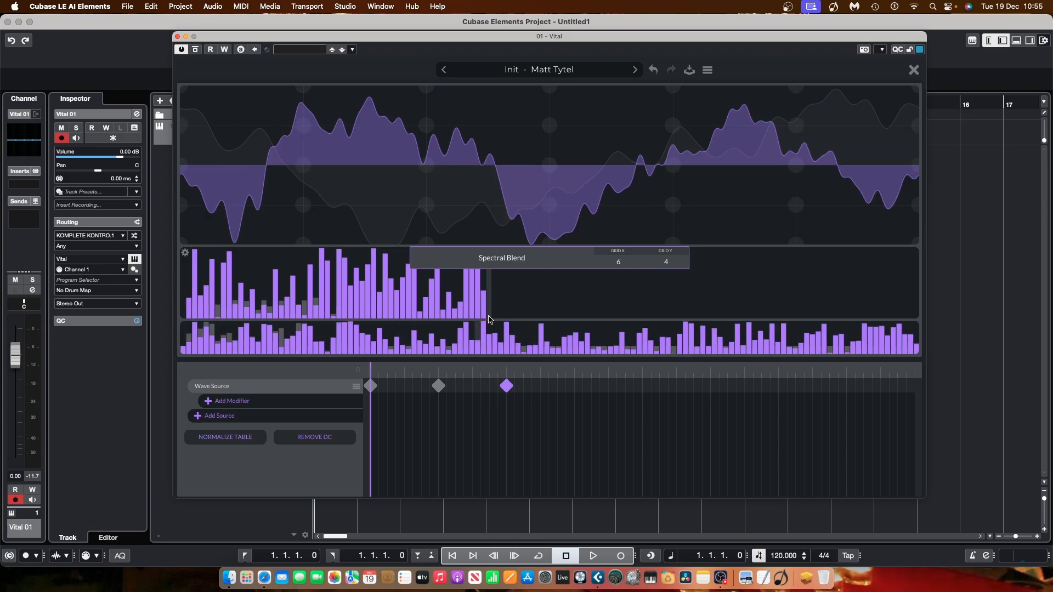
Step: Hand-draw the third keyframe's upper harmonics as a falling slope followed by small separate groups of higher bars
mouse_move(492, 317)
mouse_down()
mouse_move(442, 303)
mouse_move(558, 289)
mouse_move(449, 317)
mouse_up()
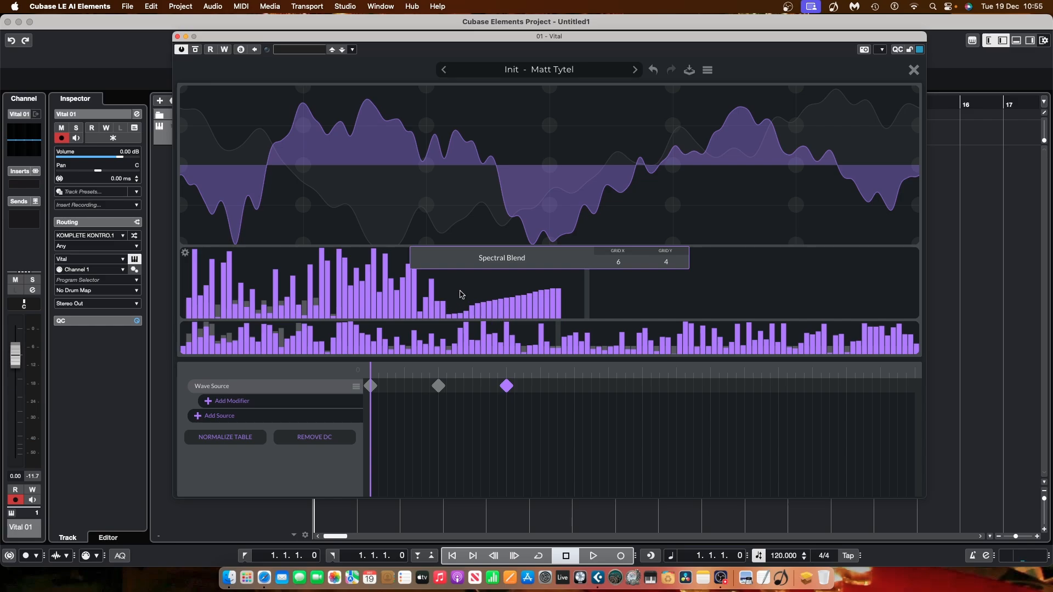
mouse_move(459, 294)
mouse_down()
mouse_move(509, 316)
mouse_move(564, 318)
mouse_move(597, 296)
mouse_move(615, 310)
mouse_move(623, 292)
mouse_up()
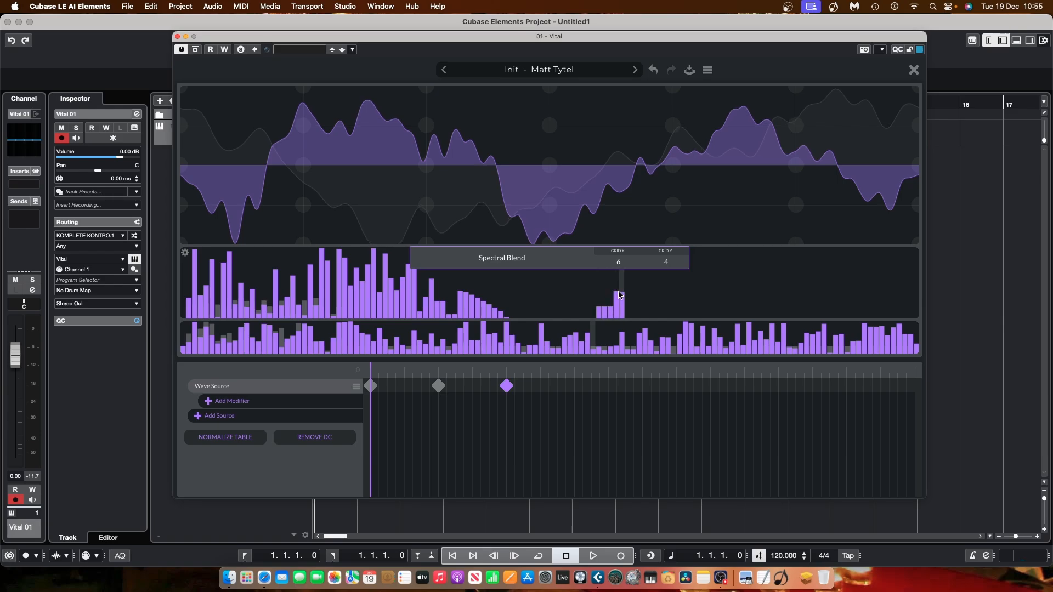
click(656, 297)
Step: Add a fourth Wave Source keyframe and randomize its harmonic amplitudes and phases
click(575, 387)
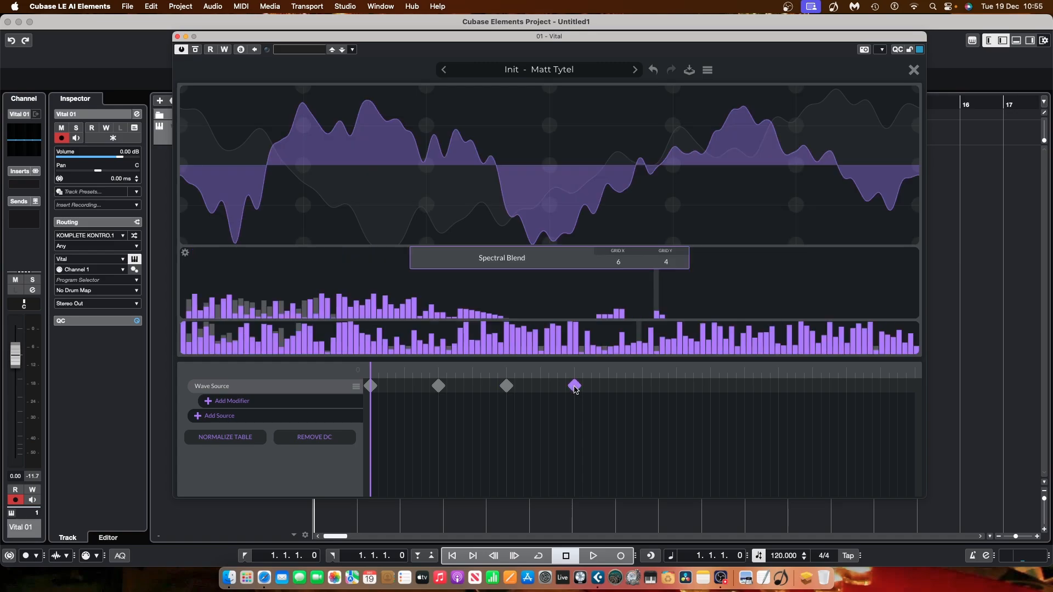
click(552, 295)
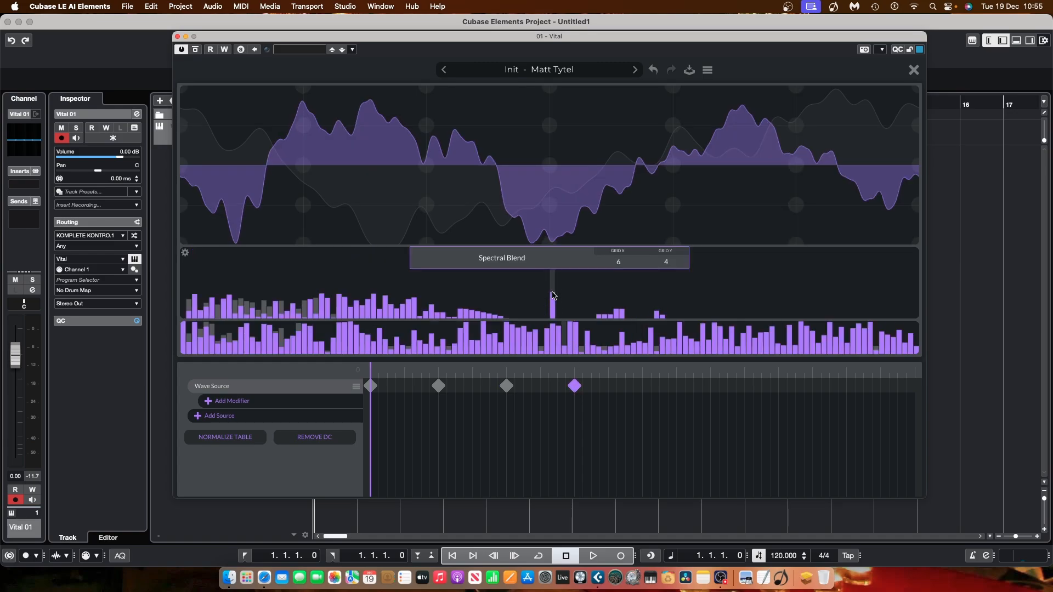
right_click(552, 295)
click(576, 357)
right_click(544, 327)
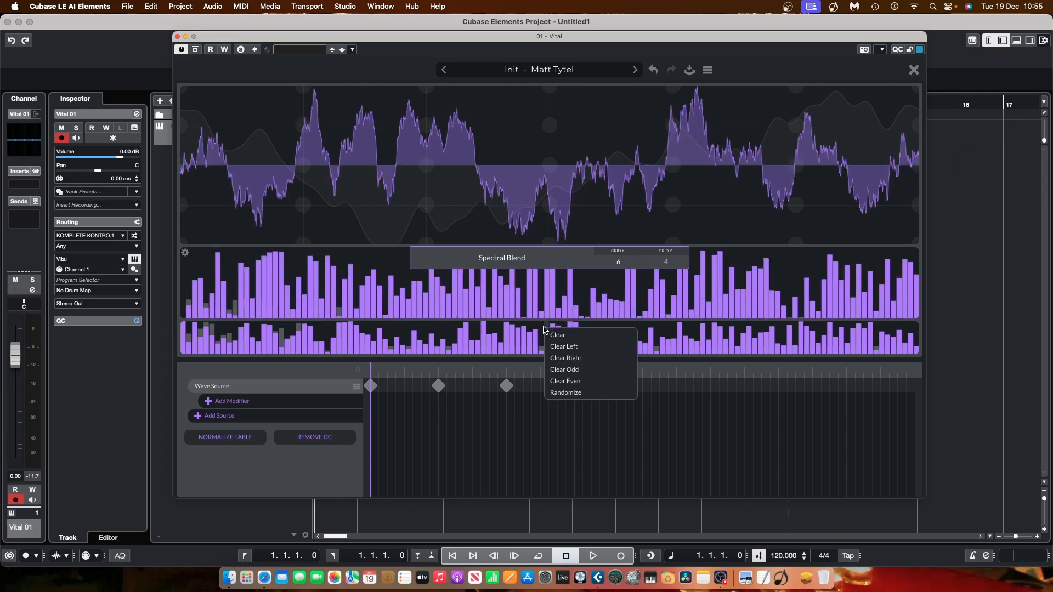
click(573, 392)
Step: Clear the fourth keyframe's upper harmonics with Clear Right and draw a single high bar and a small rising group of amplitudes
right_click(558, 296)
click(575, 327)
click(645, 285)
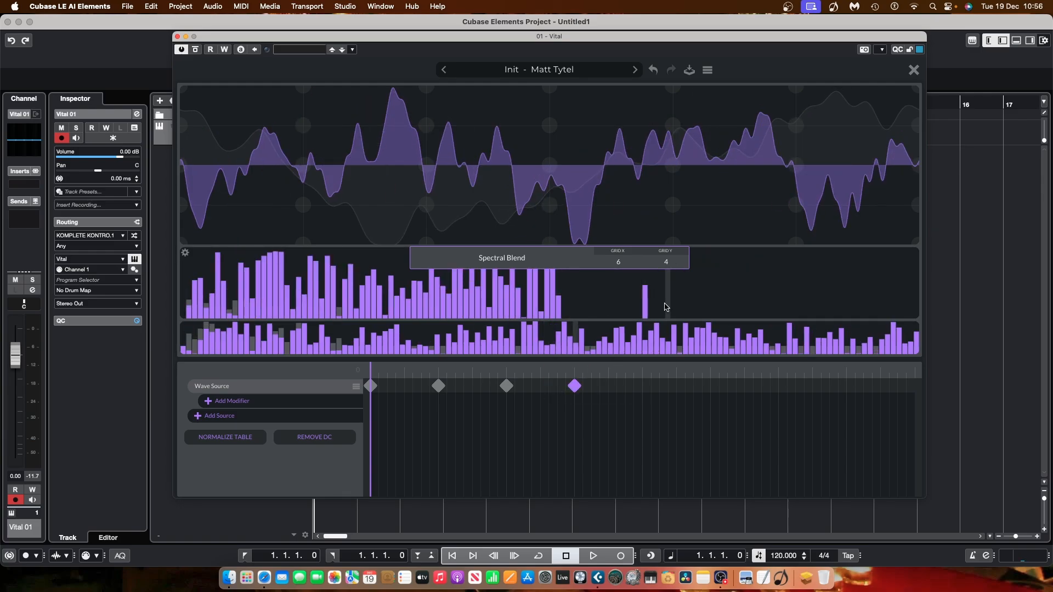
drag(667, 304, 691, 289)
Step: Add a fifth Wave Source keyframe and randomize its harmonic amplitudes and phases
click(642, 386)
right_click(388, 273)
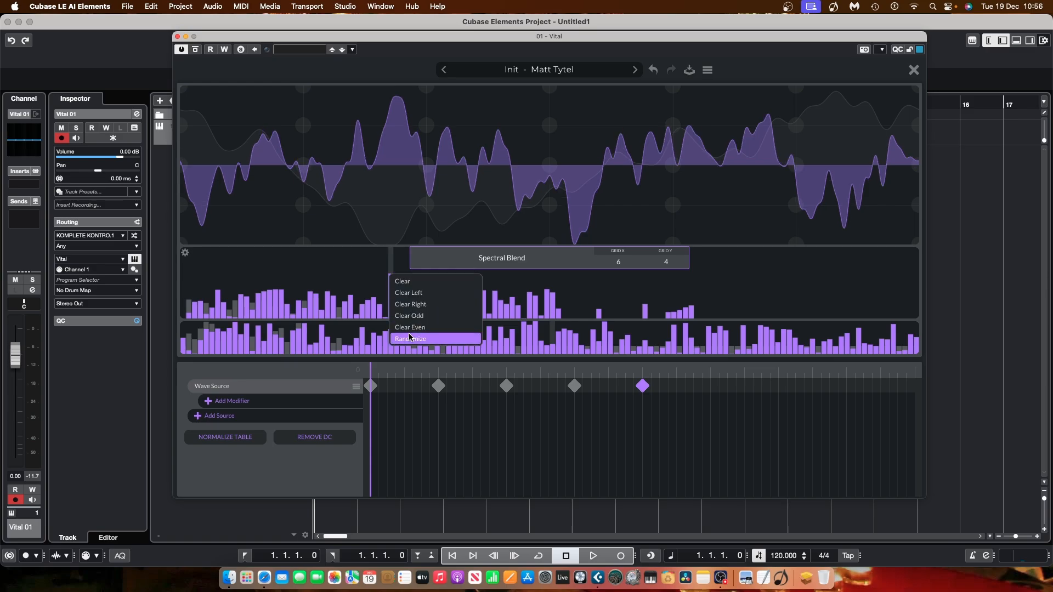
click(417, 339)
right_click(552, 332)
click(573, 401)
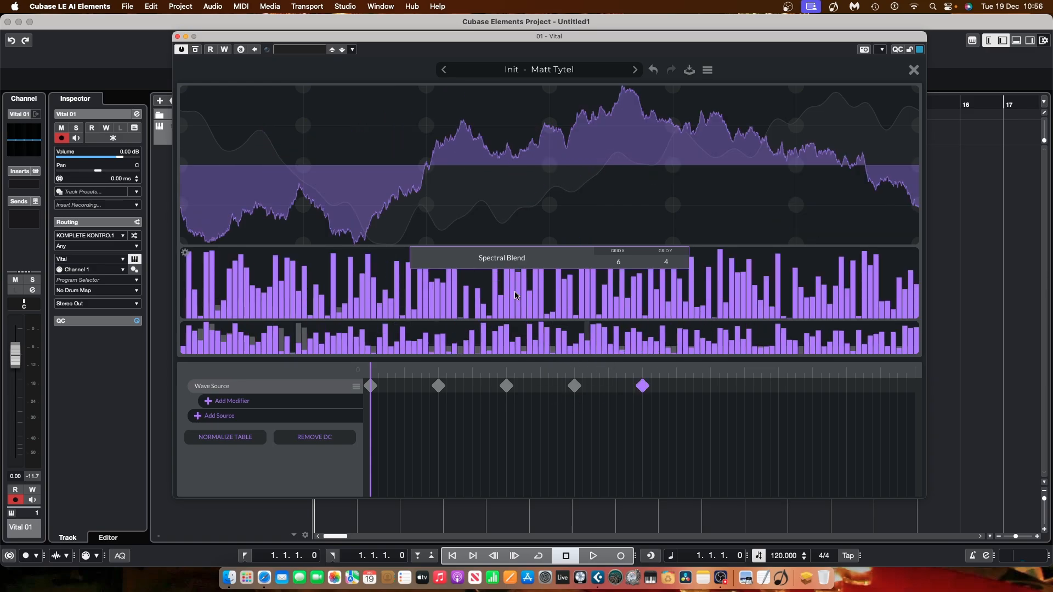
Step: Clear the fifth keyframe's upper harmonics with Clear Right and draw a falling taper plus a separate descending group higher up
right_click(598, 287)
click(620, 317)
drag(618, 316, 518, 300)
drag(702, 292, 744, 304)
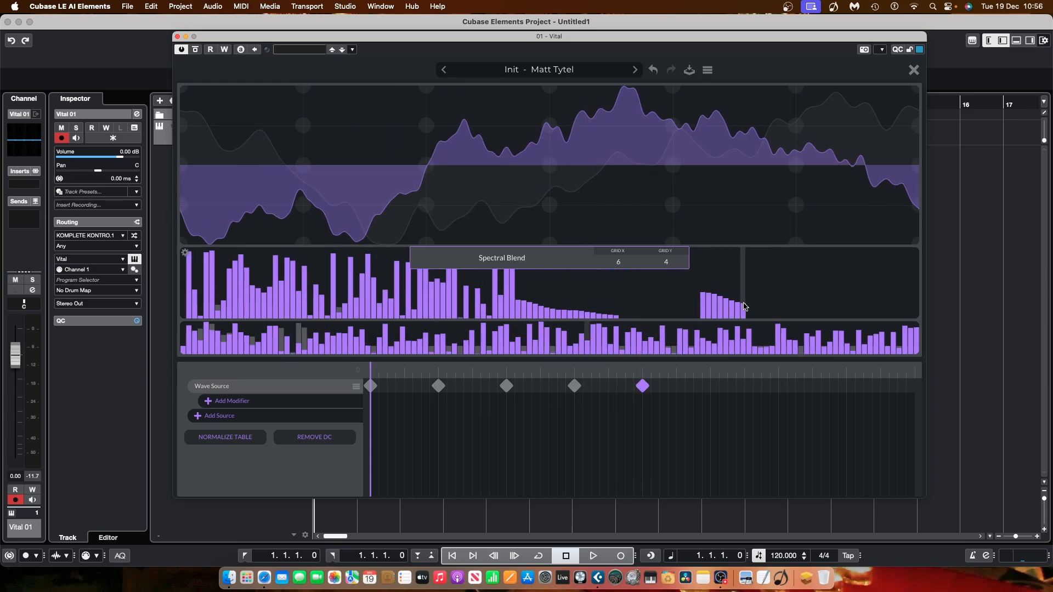
Step: Add a sixth Wave Source keyframe and randomize its harmonic amplitudes and phases
click(711, 387)
right_click(556, 279)
click(575, 344)
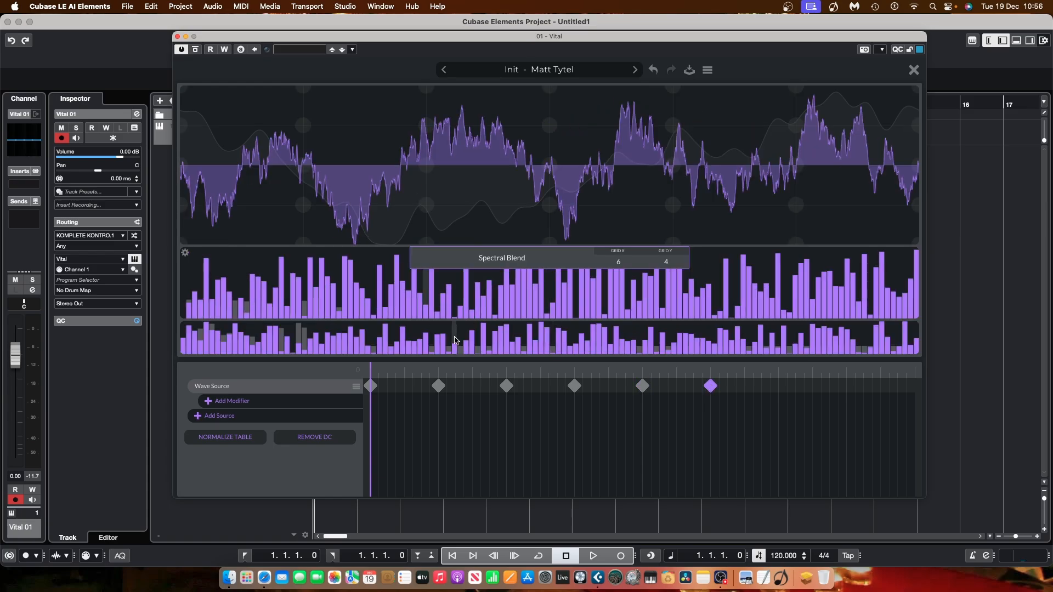
right_click(452, 331)
click(473, 397)
Step: Replace the sixth keyframe's upper harmonics with two hand-drawn rising groups of amplitudes, and randomize its phases again
right_click(492, 292)
click(511, 321)
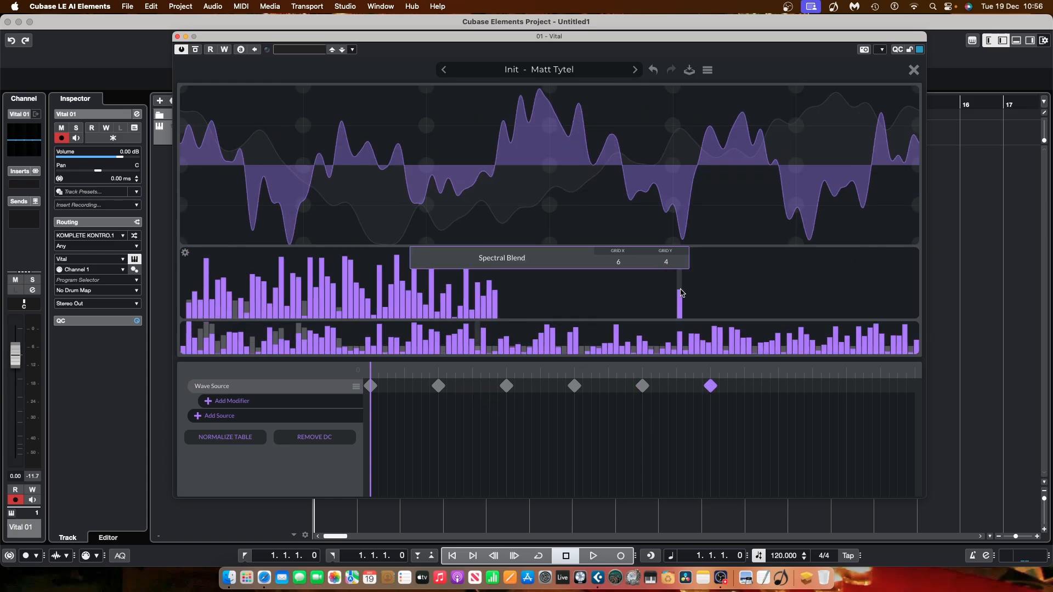
drag(680, 304, 714, 277)
drag(830, 297, 870, 279)
right_click(587, 325)
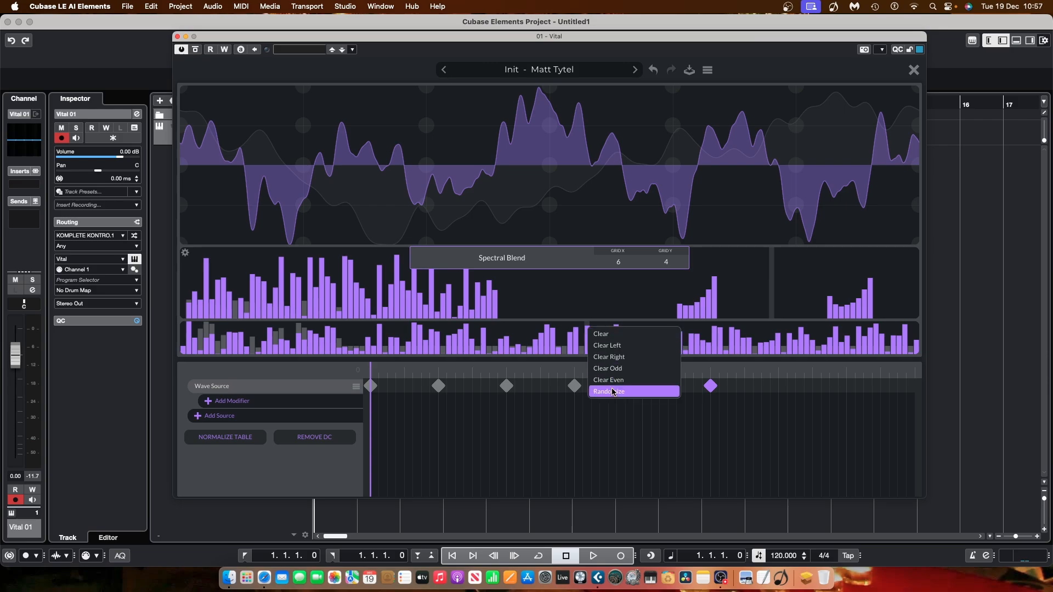
click(614, 392)
Step: Add a seventh Wave Source keyframe and randomize its harmonic amplitudes
double_click(779, 387)
right_click(527, 302)
click(548, 367)
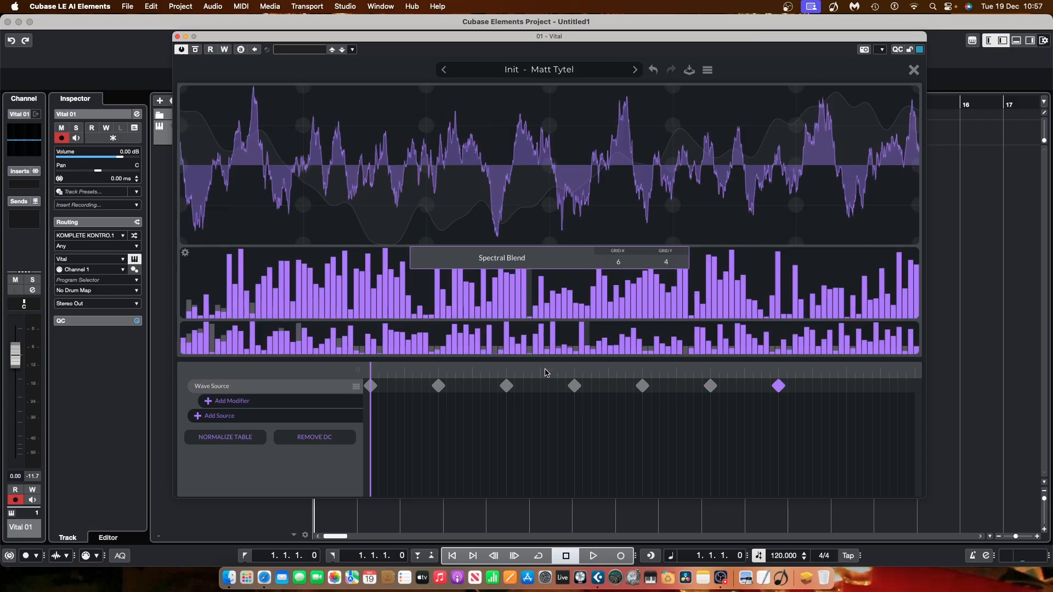
Step: Randomize the seventh keyframe's phases and replace its upper harmonics with a hand-drawn falling slope and a separate higher group
right_click(420, 291)
click(441, 322)
right_click(437, 331)
click(450, 394)
drag(385, 295, 450, 317)
mouse_move(575, 293)
mouse_down()
mouse_move(587, 304)
mouse_move(616, 285)
mouse_up()
Step: Add an eighth Wave Source keyframe with randomized harmonic amplitudes and phases, clearing all but its lowest harmonic amplitudes with Clear Right
double_click(846, 387)
right_click(444, 292)
click(466, 357)
right_click(459, 325)
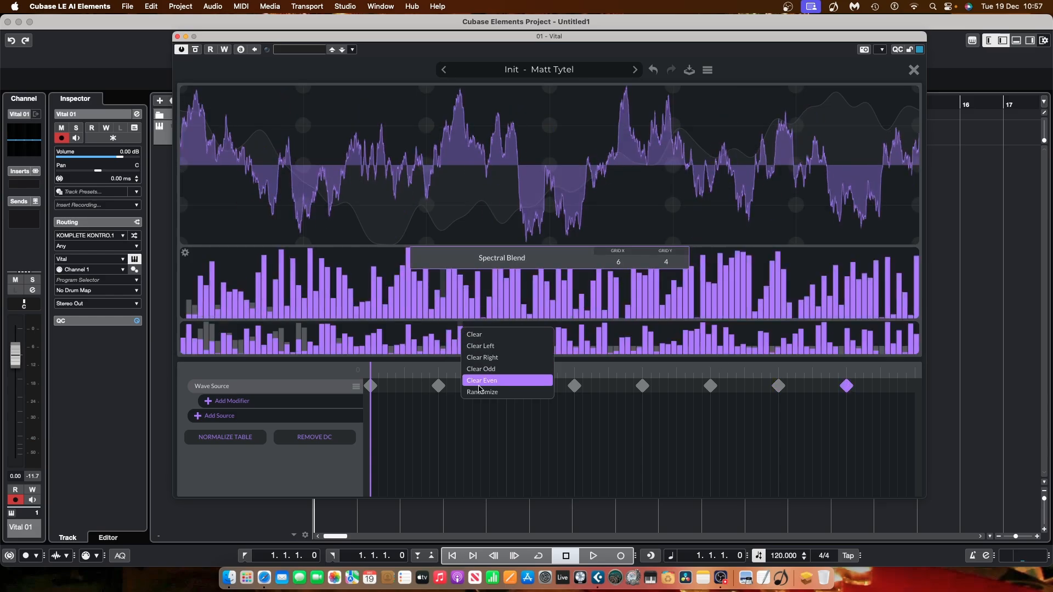
click(483, 385)
right_click(297, 269)
click(321, 296)
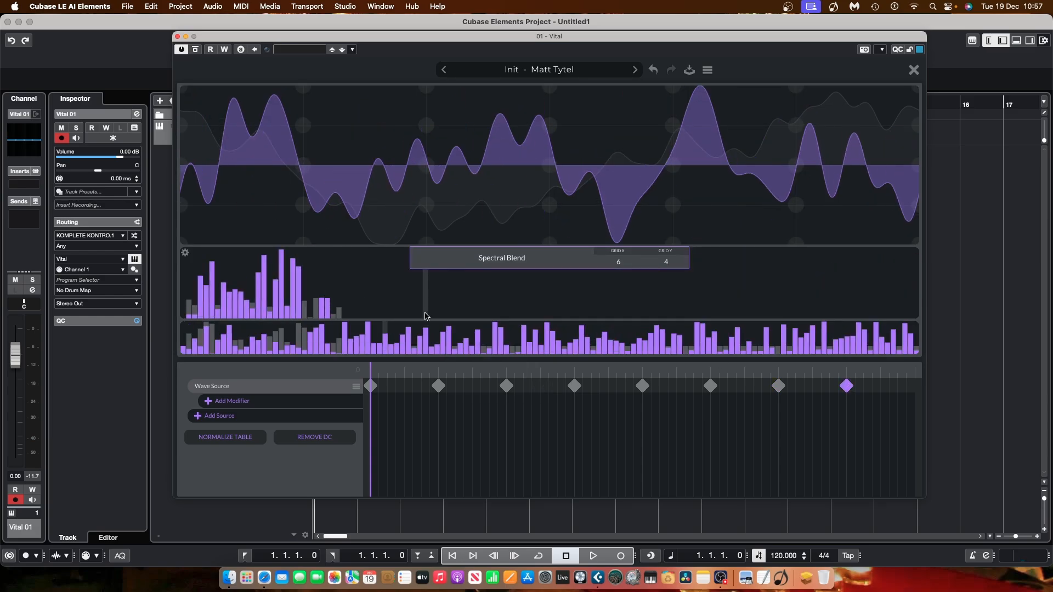
Step: Draw a small upper-harmonic group on the eighth keyframe, and add a ninth with randomized harmonic amplitudes and phases at the table's end
drag(423, 315, 531, 314)
double_click(910, 387)
right_click(424, 272)
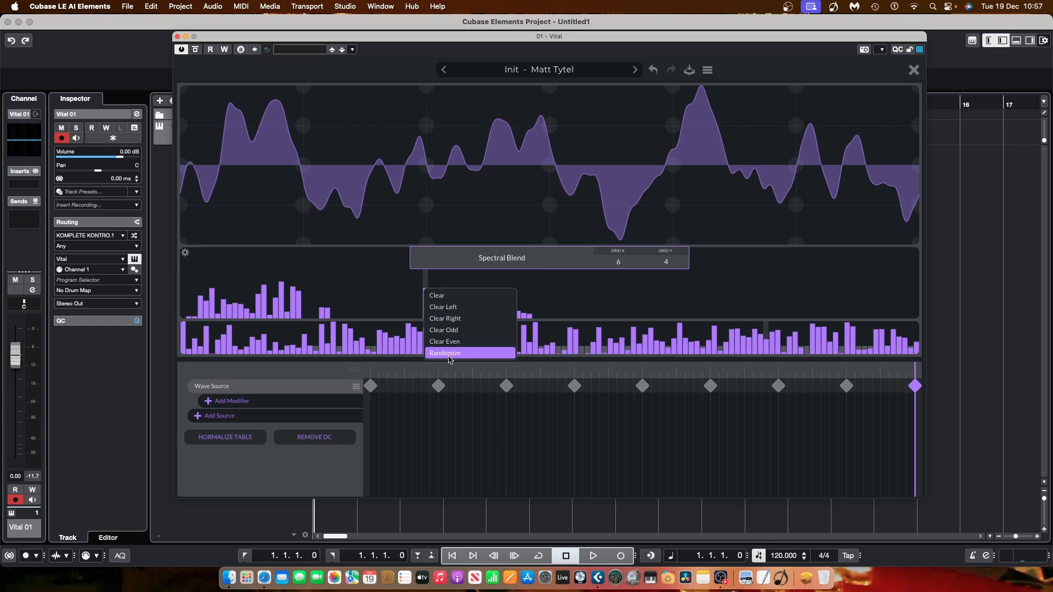
click(466, 354)
right_click(390, 323)
click(438, 394)
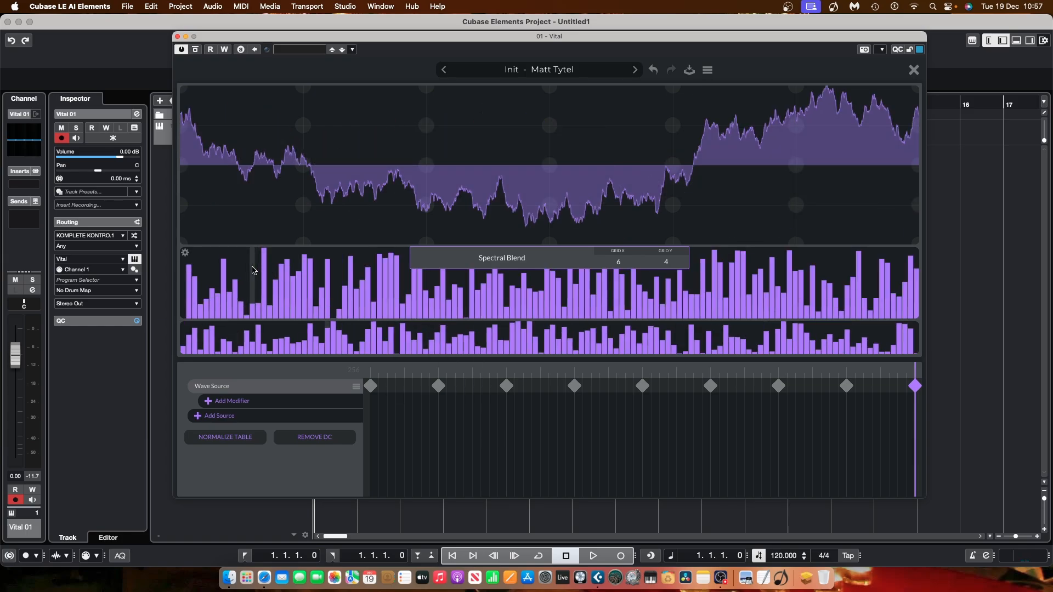
Step: Clear all but the ninth keyframe's lowest harmonic amplitudes with Clear Right, and hand-draw two small groups of higher harmonics
right_click(253, 269)
click(274, 299)
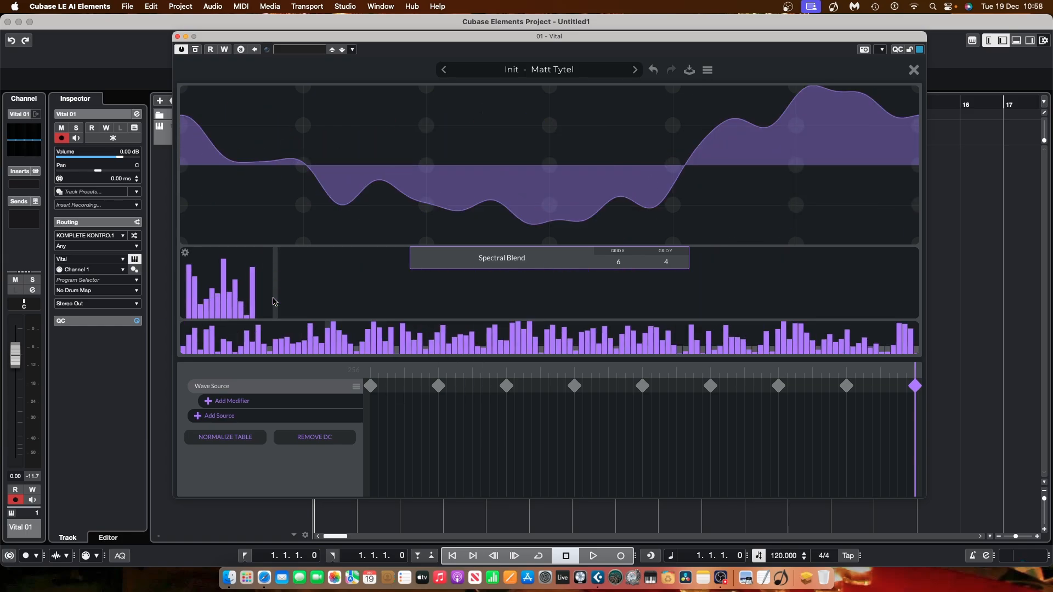
click(401, 284)
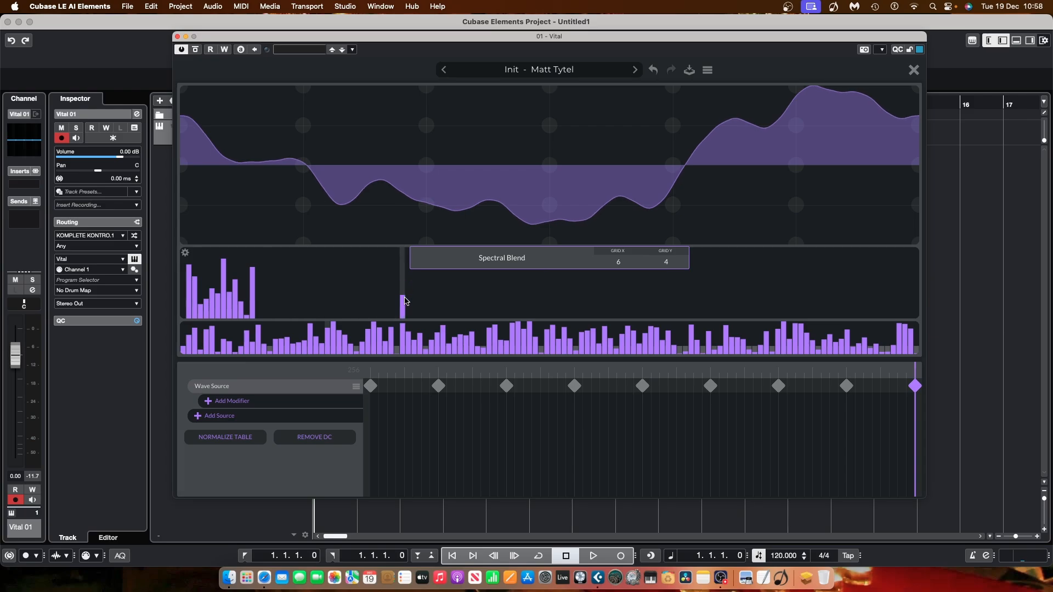
drag(405, 300, 415, 291)
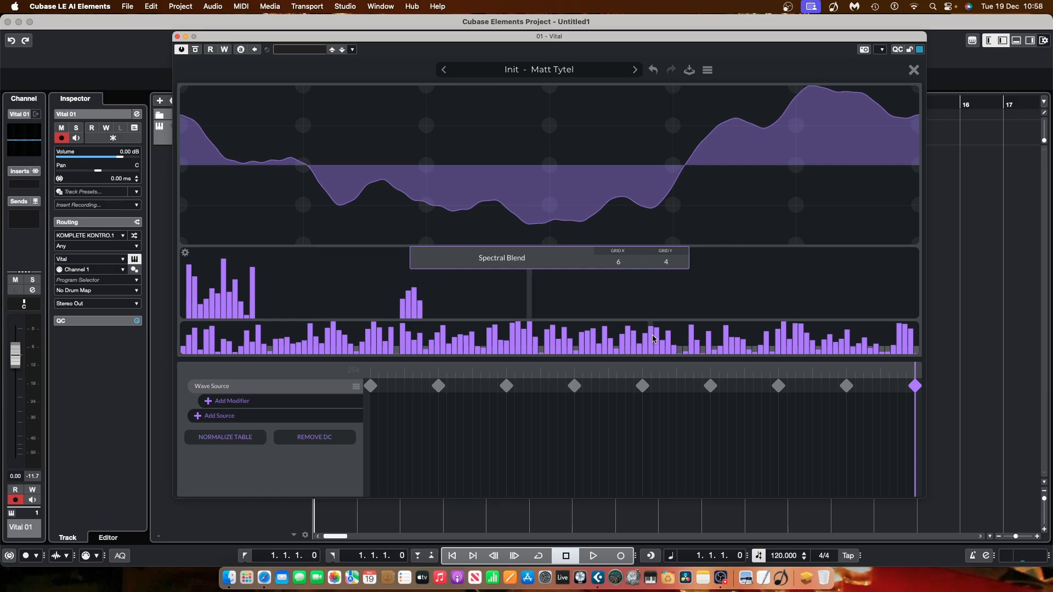
click(674, 281)
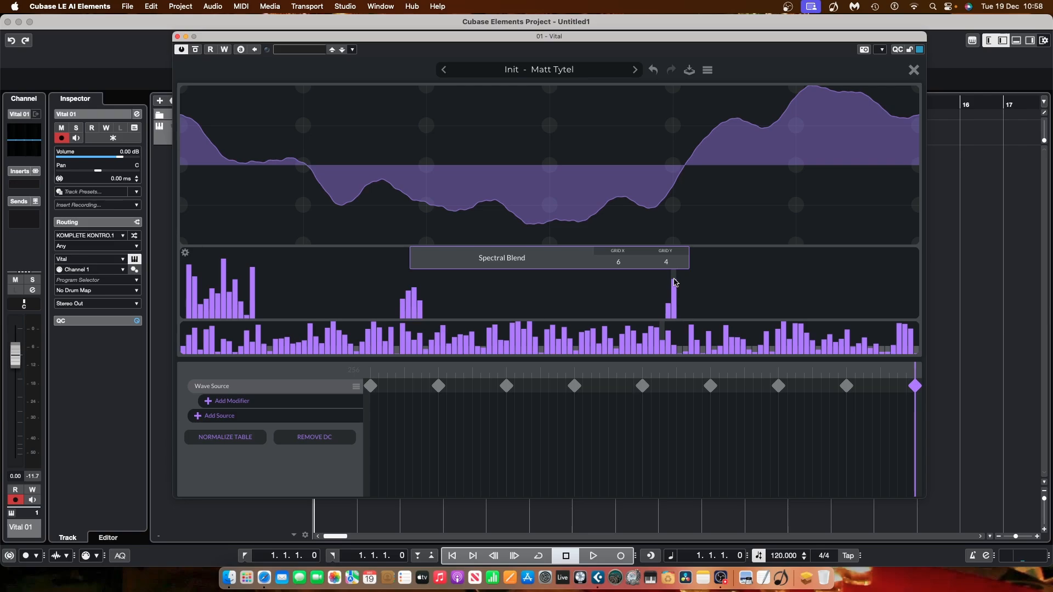
Step: Scrub the playhead back and forth across the nine keyframes to preview how the wavetable morphs
click(912, 386)
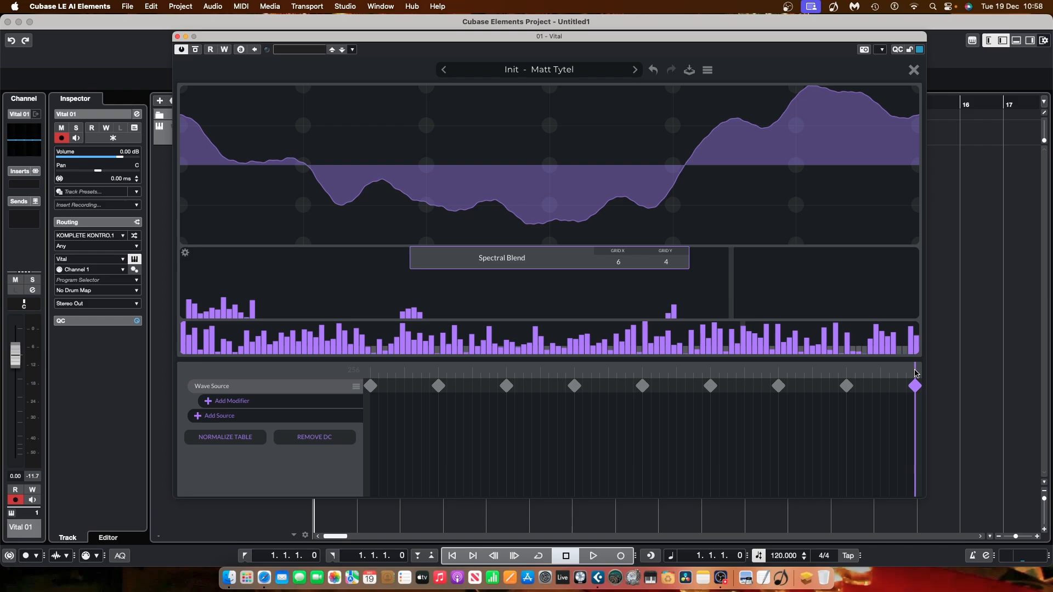
mouse_move(914, 372)
mouse_down()
mouse_move(502, 384)
mouse_move(370, 404)
mouse_move(468, 418)
mouse_move(712, 404)
mouse_move(911, 423)
mouse_move(699, 379)
mouse_up()
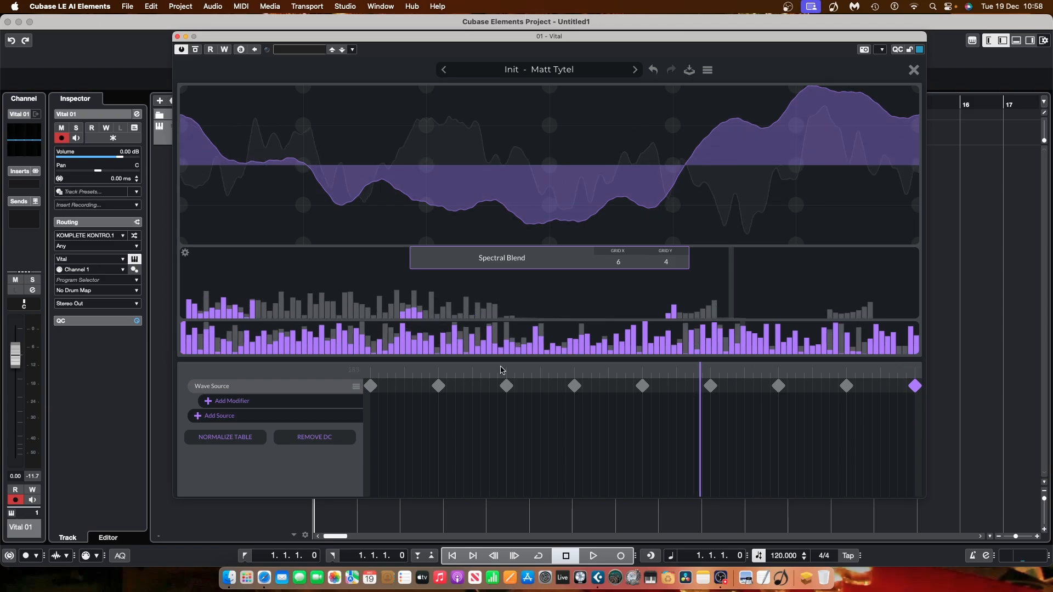
drag(500, 370, 263, 358)
mouse_move(232, 257)
mouse_down()
mouse_move(571, 188)
mouse_move(817, 108)
mouse_move(785, 142)
mouse_up()
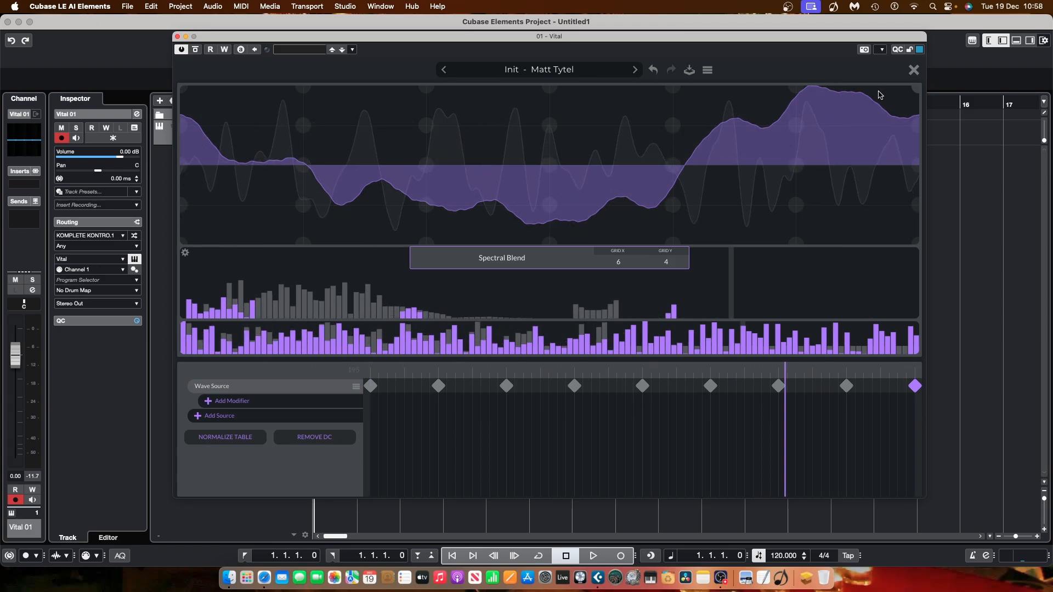
Step: Close the wavetable editor, show oscillator 1's wavetable in 3D, and raise its wave frame position while auditioning
click(912, 70)
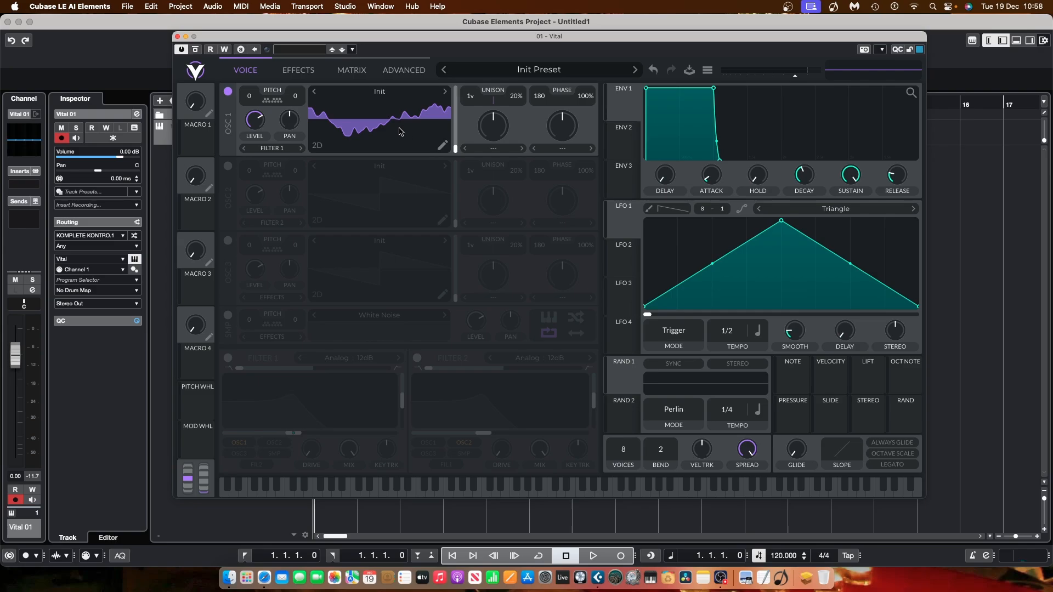
click(318, 147)
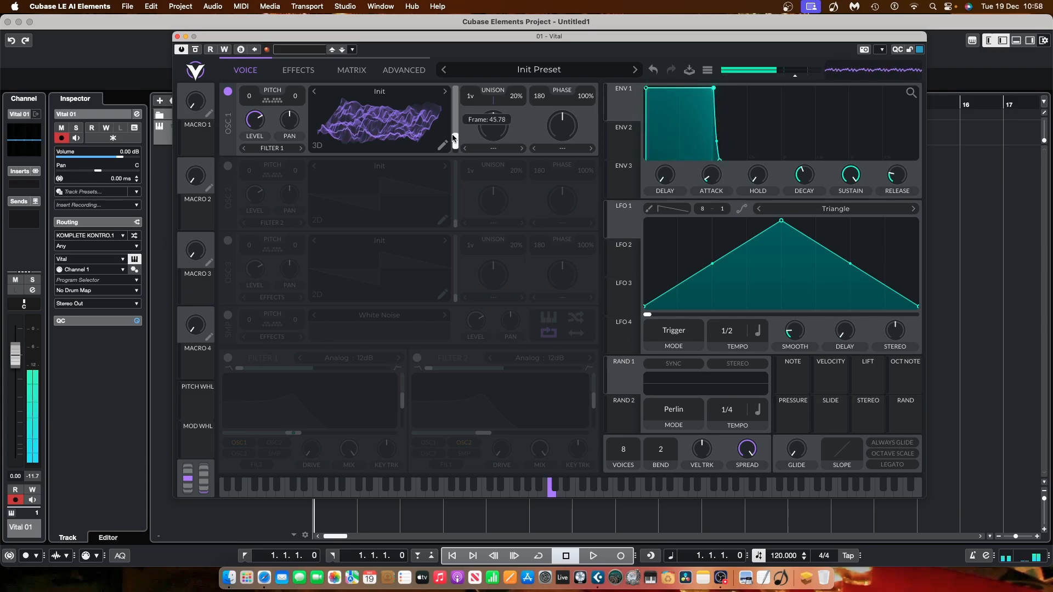
mouse_move(455, 149)
mouse_down()
mouse_move(466, 98)
mouse_move(456, 129)
mouse_up()
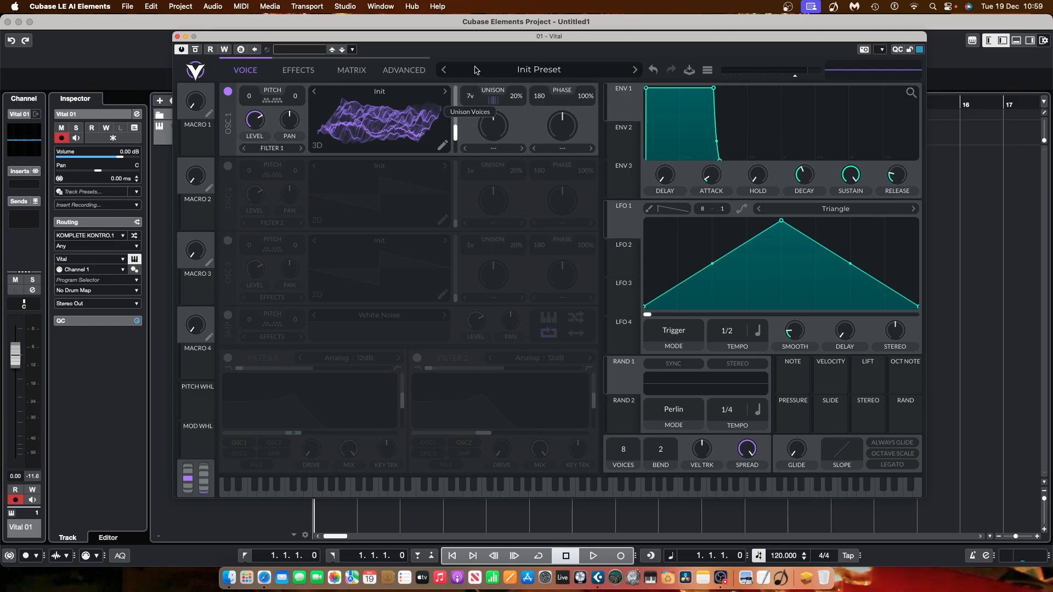
Step: Set oscillator 1's unison to 12 voices with 8% detune
drag(520, 97, 519, 113)
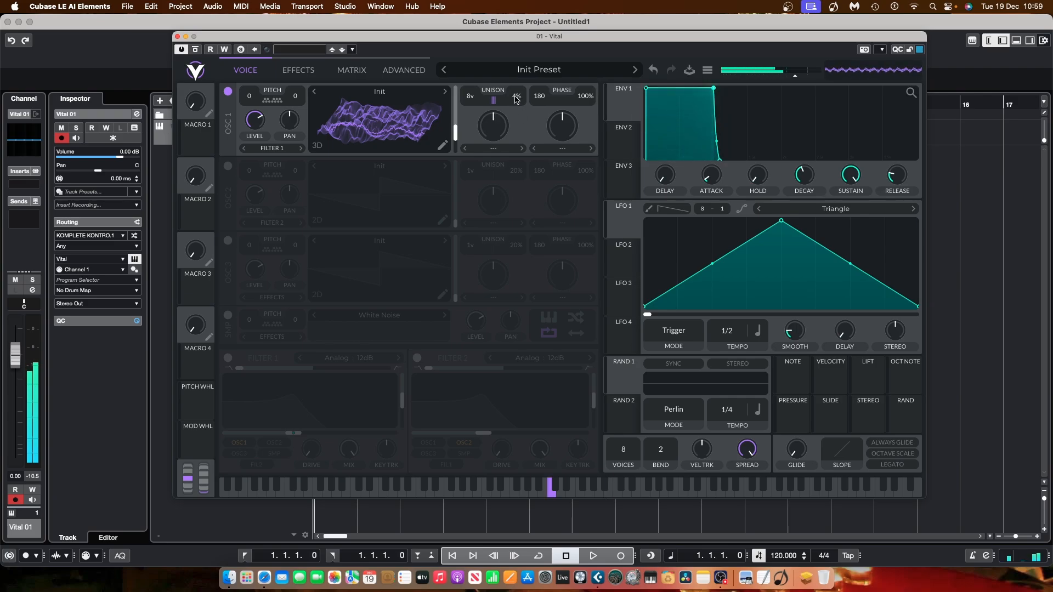
drag(516, 99, 516, 92)
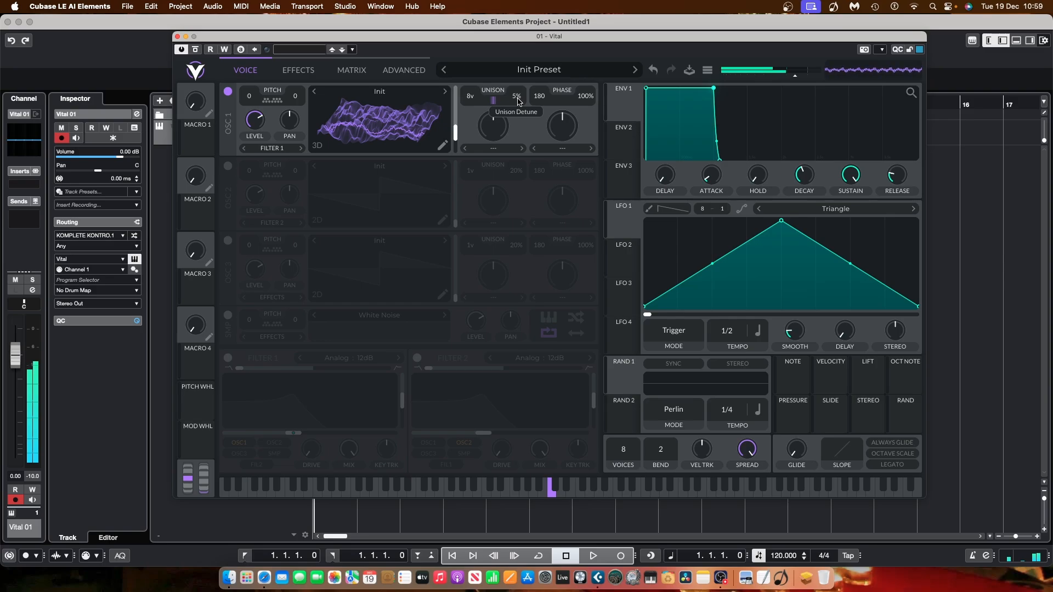
drag(471, 97, 478, 84)
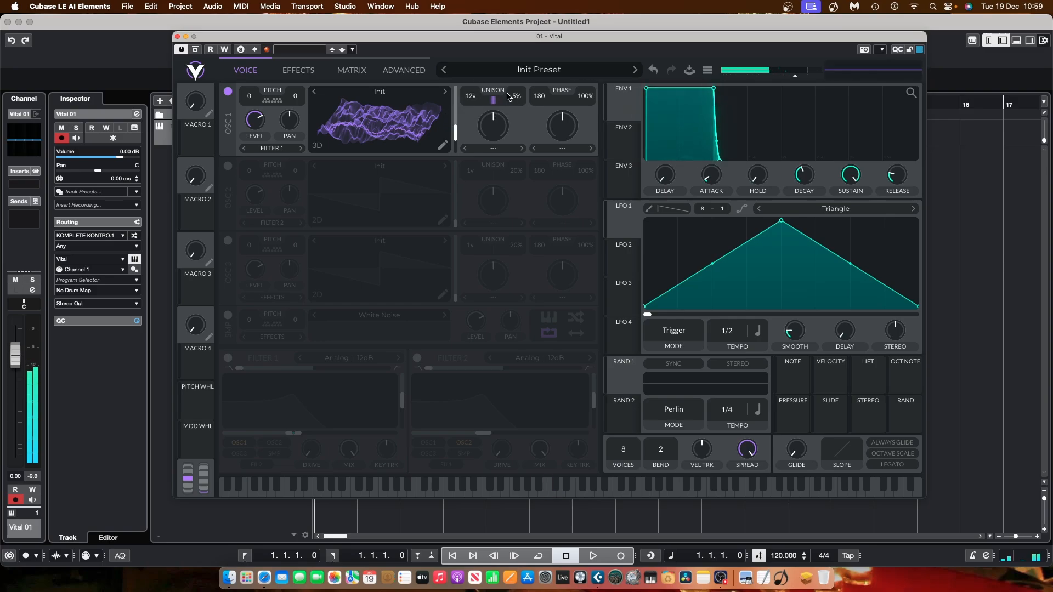
drag(517, 99, 520, 91)
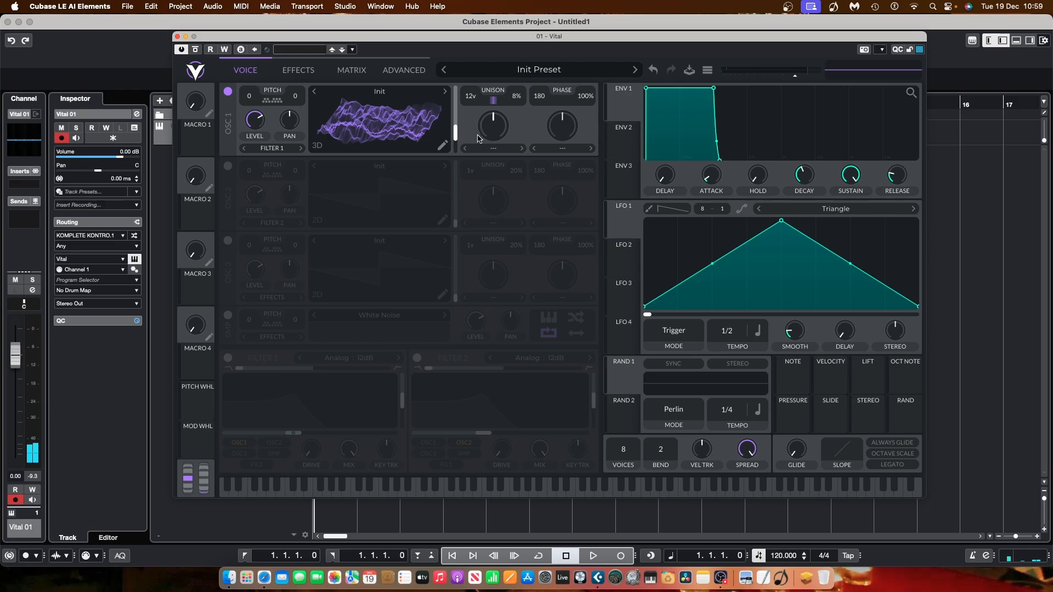
Step: Apply the Harmonic Stretch spectral morph to oscillator 1 and raise its amount slightly above centre
click(488, 149)
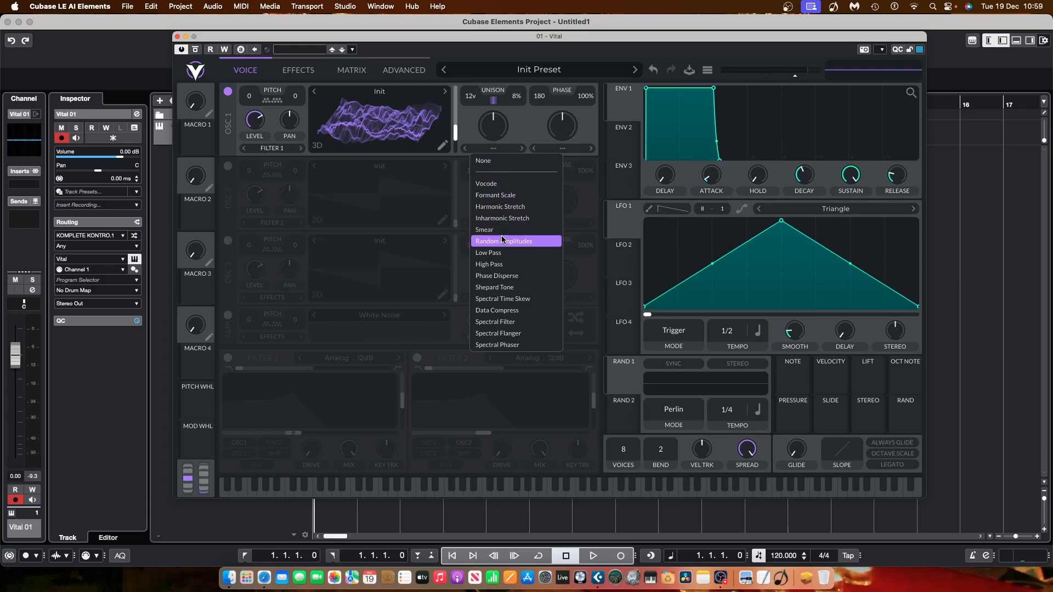
click(503, 206)
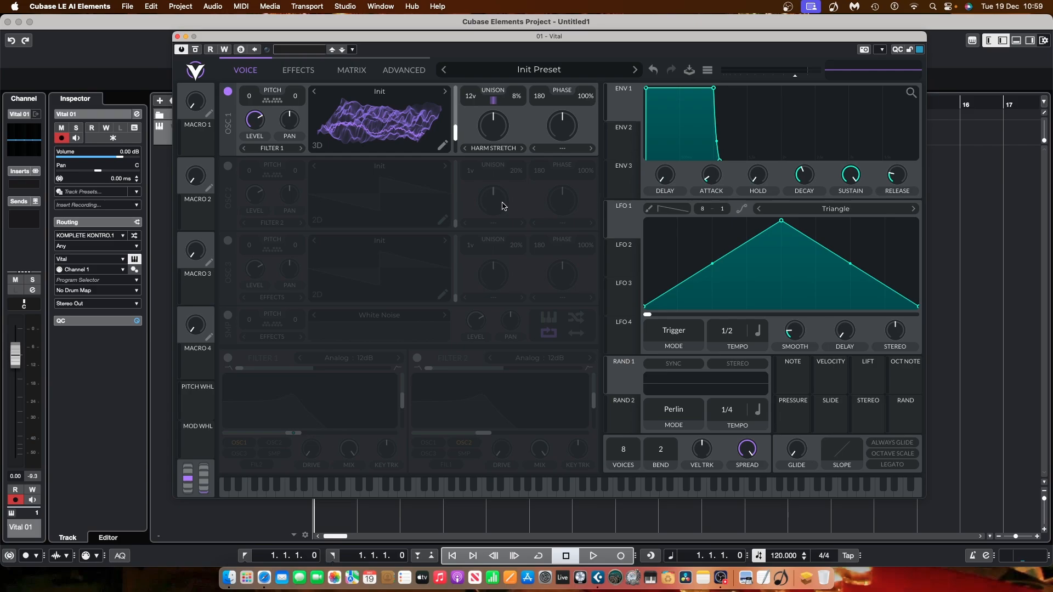
mouse_move(493, 134)
mouse_down()
mouse_move(494, 103)
mouse_move(490, 128)
mouse_up()
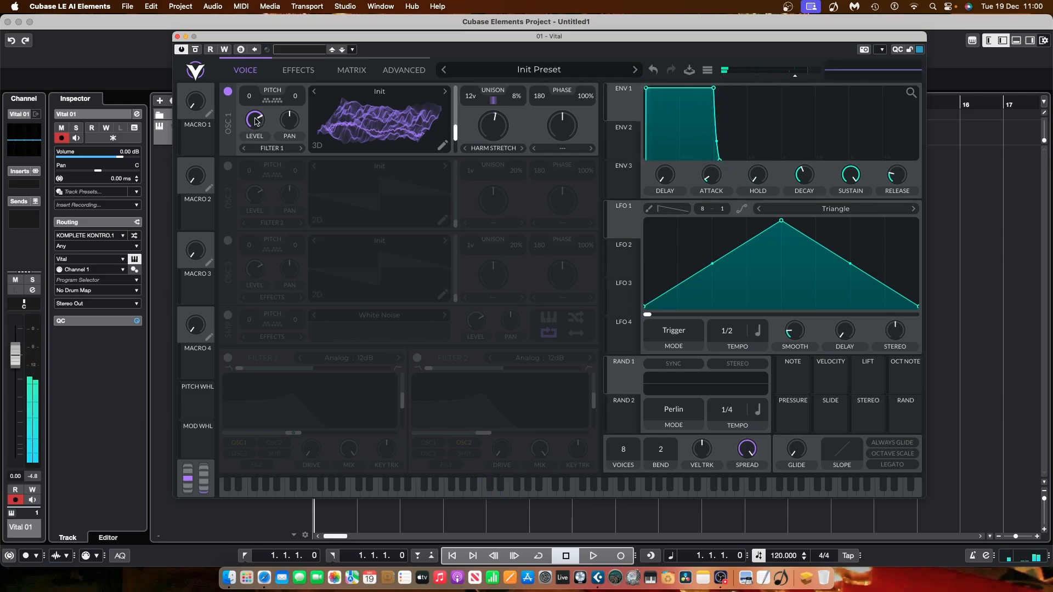
Step: Open oscillator 1's transpose value for entry, and turn down the oscillator's level slightly
mouse_move(257, 120)
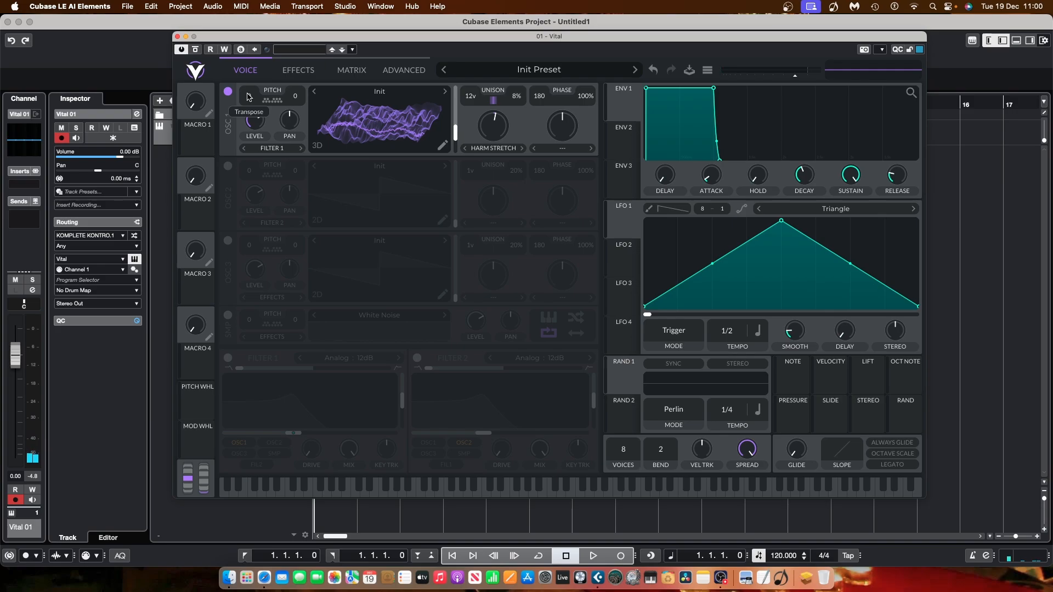
right_click(248, 97)
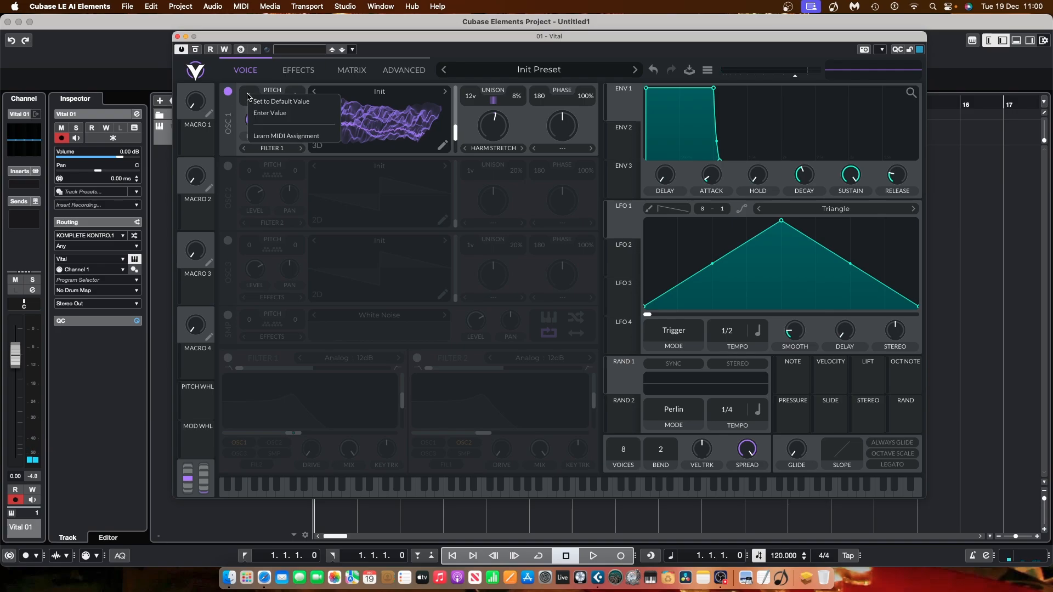
click(268, 114)
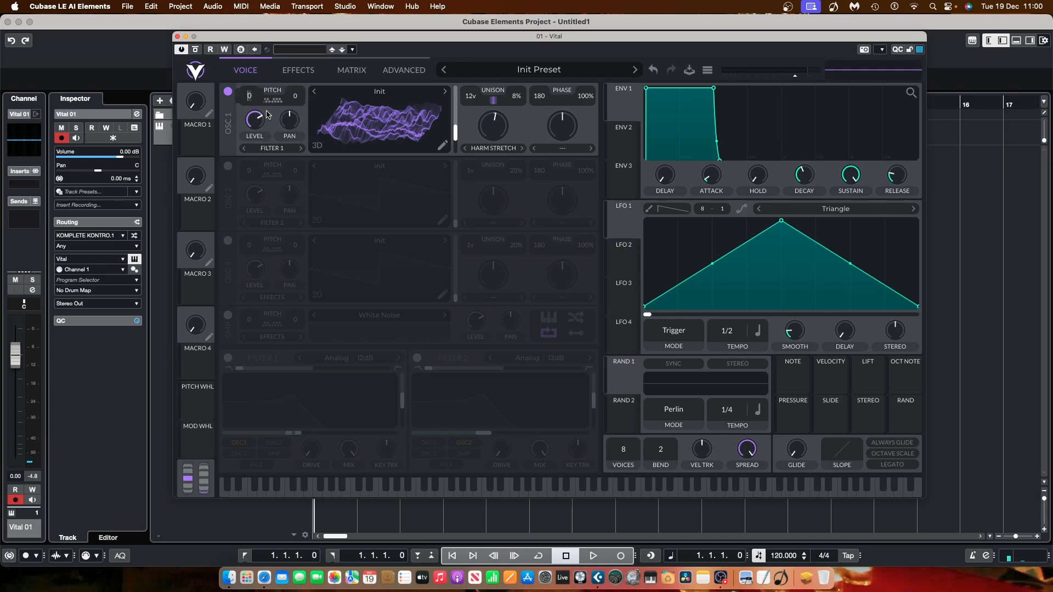
drag(255, 122, 256, 137)
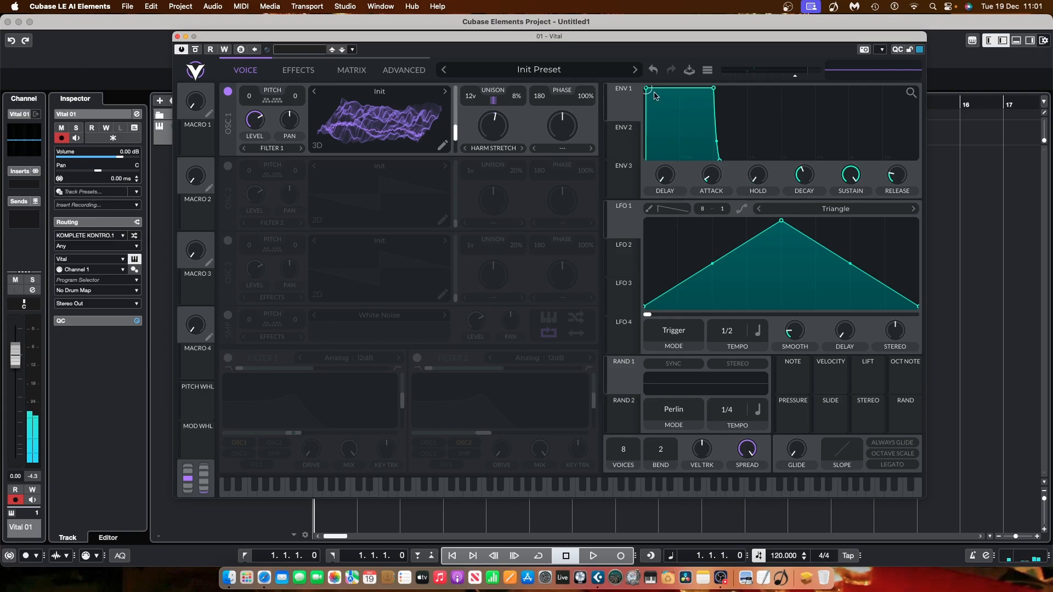
Step: Lengthen envelope 1's attack to about 4.8 seconds
drag(646, 90, 708, 102)
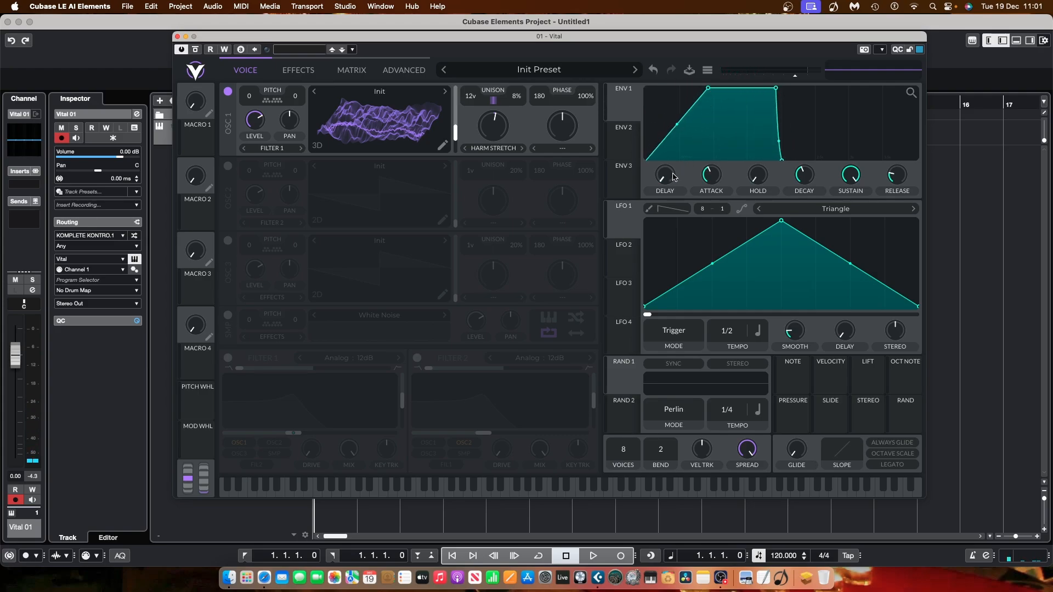
drag(711, 174, 703, 161)
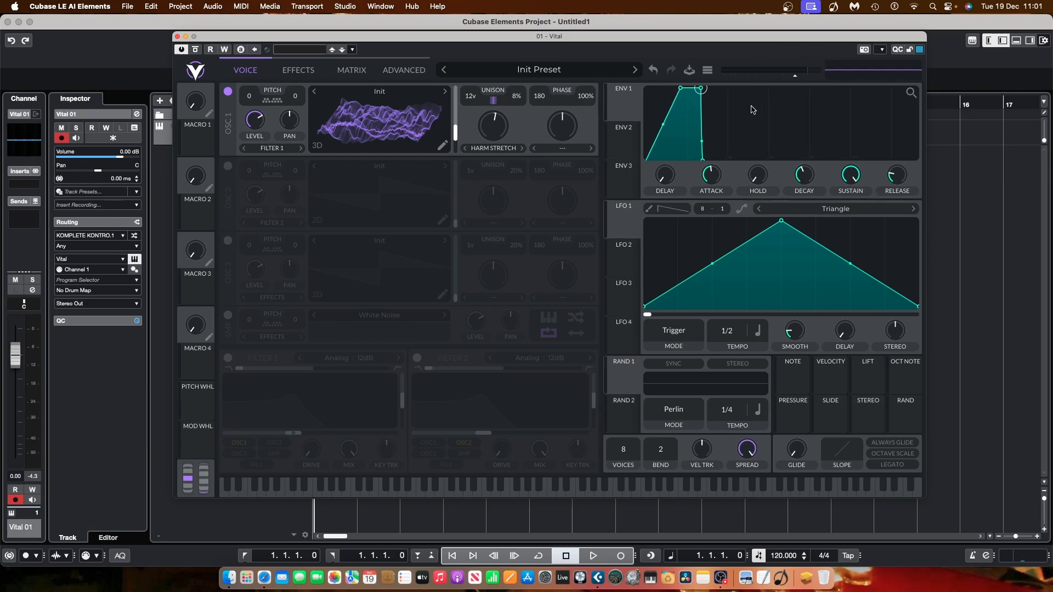
mouse_move(712, 176)
mouse_down()
mouse_move(713, 159)
mouse_move(713, 167)
mouse_up()
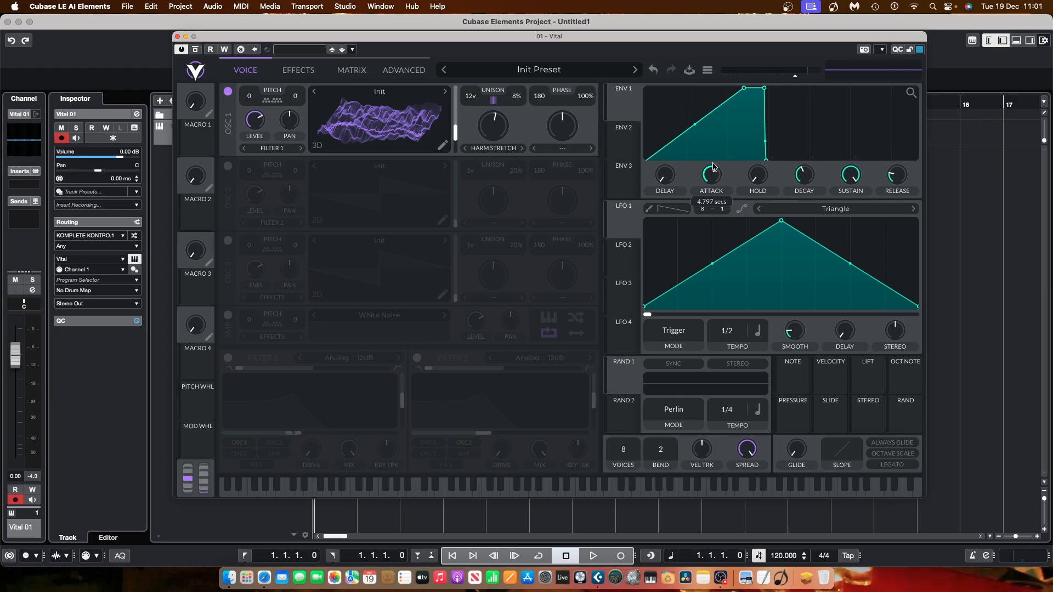
drag(714, 167, 713, 167)
Step: Give envelope 1 a longer decay, a slightly reduced sustain level and a long release tail
drag(764, 90, 775, 110)
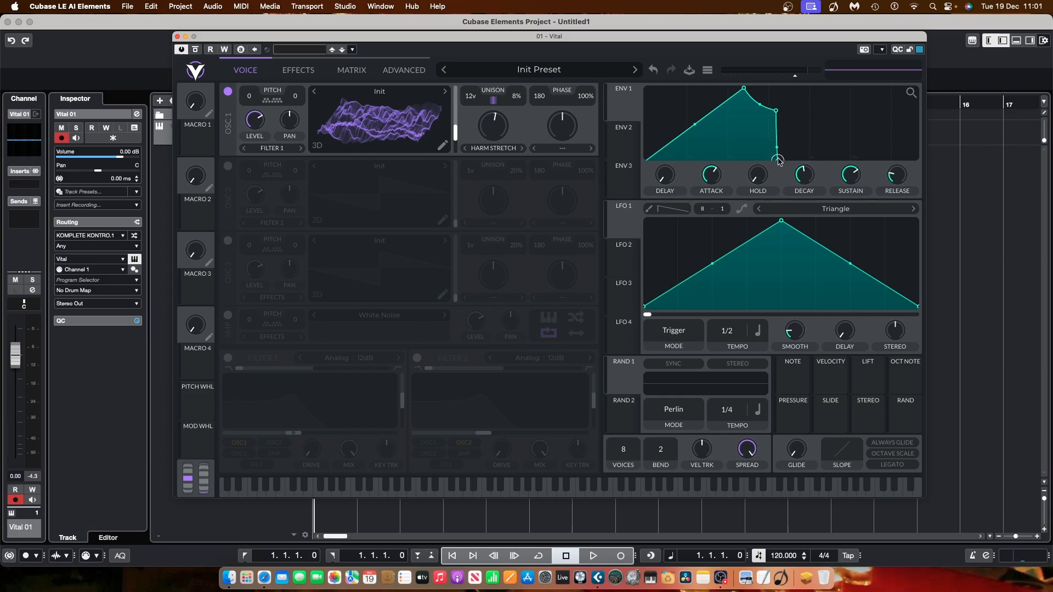
drag(779, 160, 919, 166)
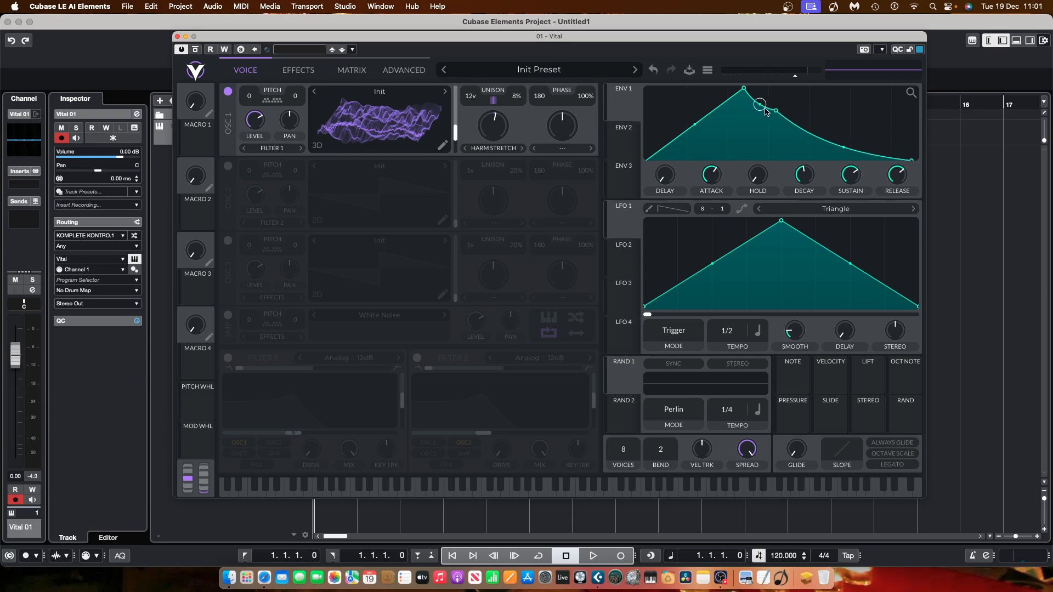
mouse_move(775, 110)
mouse_down()
mouse_move(771, 96)
mouse_move(780, 96)
mouse_up()
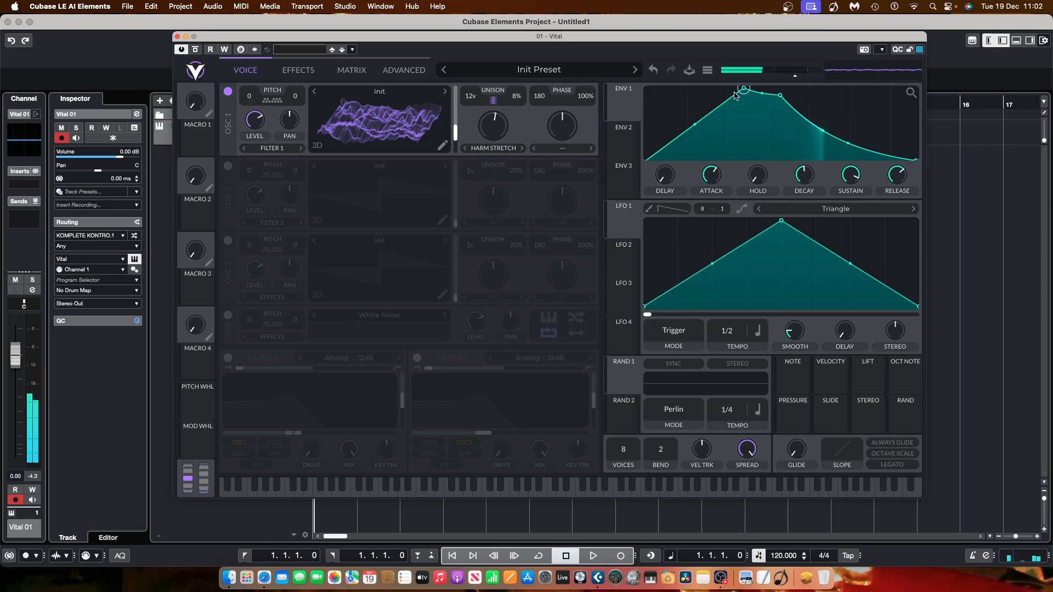
Step: Shorten envelope 1's attack slightly and bend its attack slope into a slower-starting curve
drag(745, 92, 734, 92)
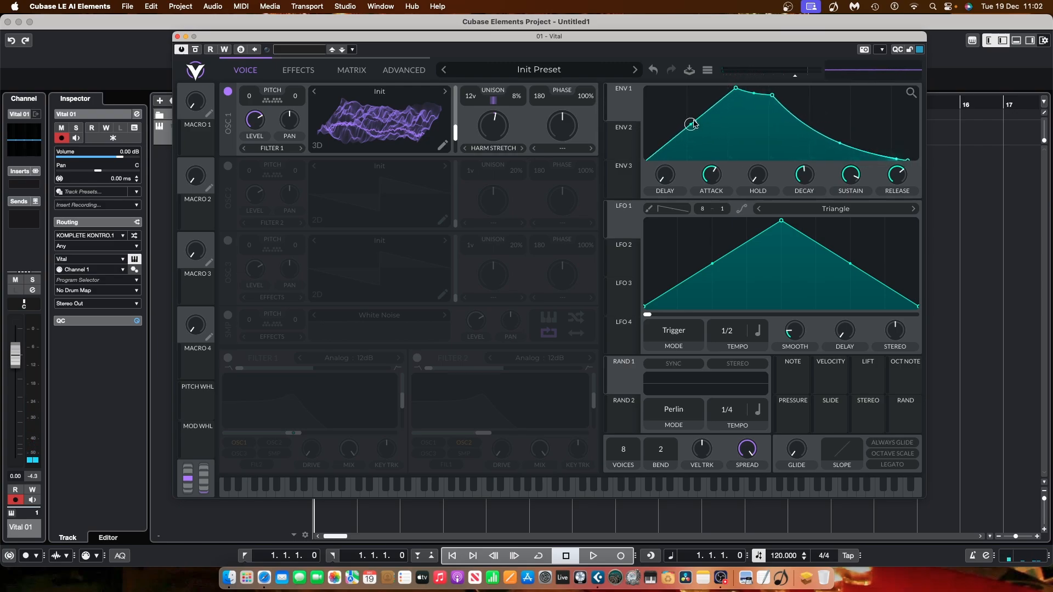
drag(692, 124, 719, 139)
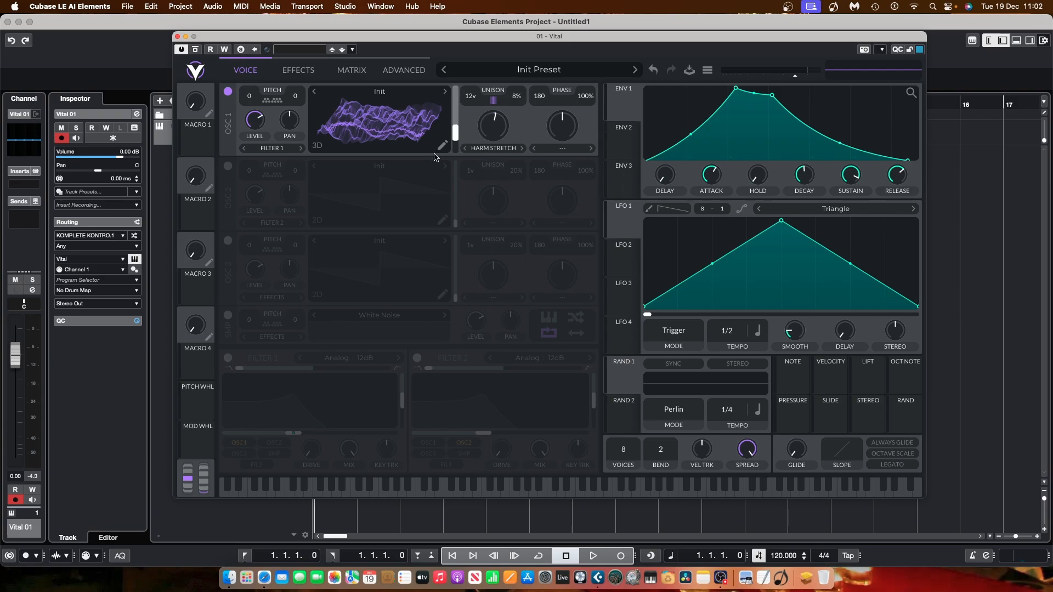
Step: Enable filter 1 on oscillator 1, lower its resonance, and raise its cutoff to about 35.59 semitones
click(228, 358)
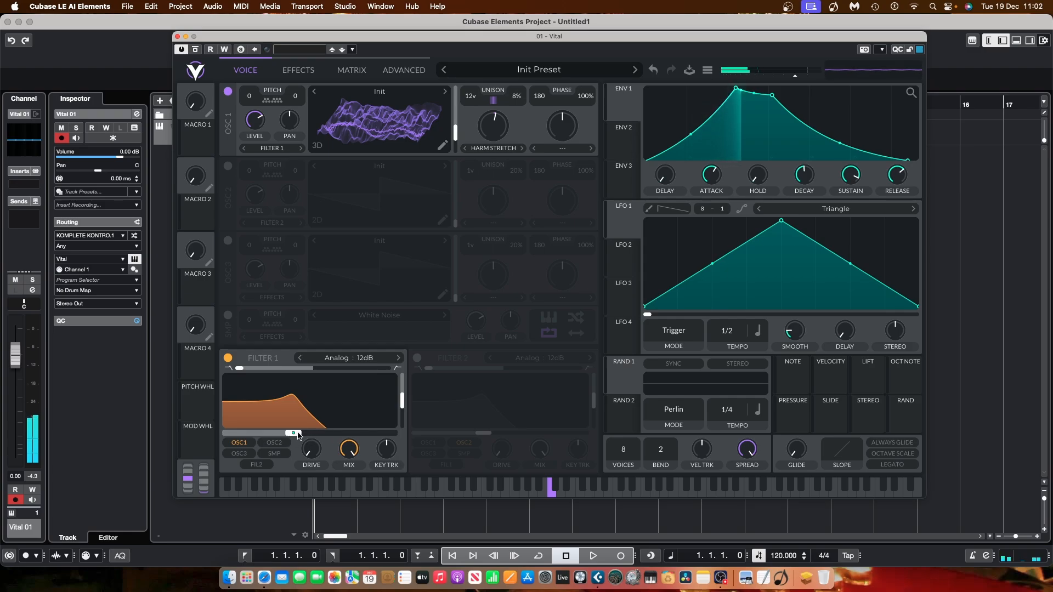
drag(402, 402, 403, 421)
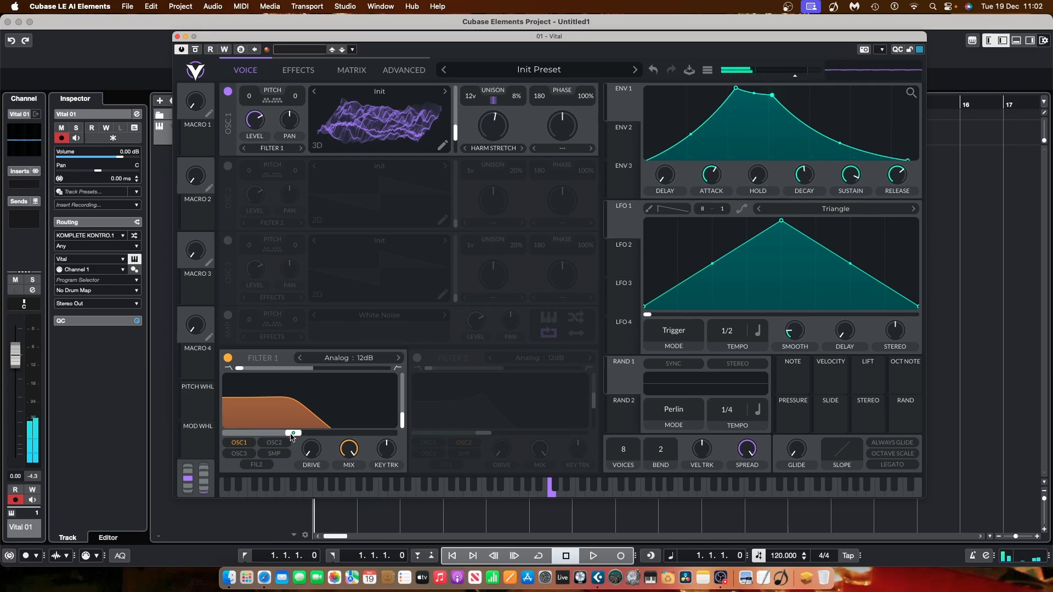
drag(293, 433, 341, 445)
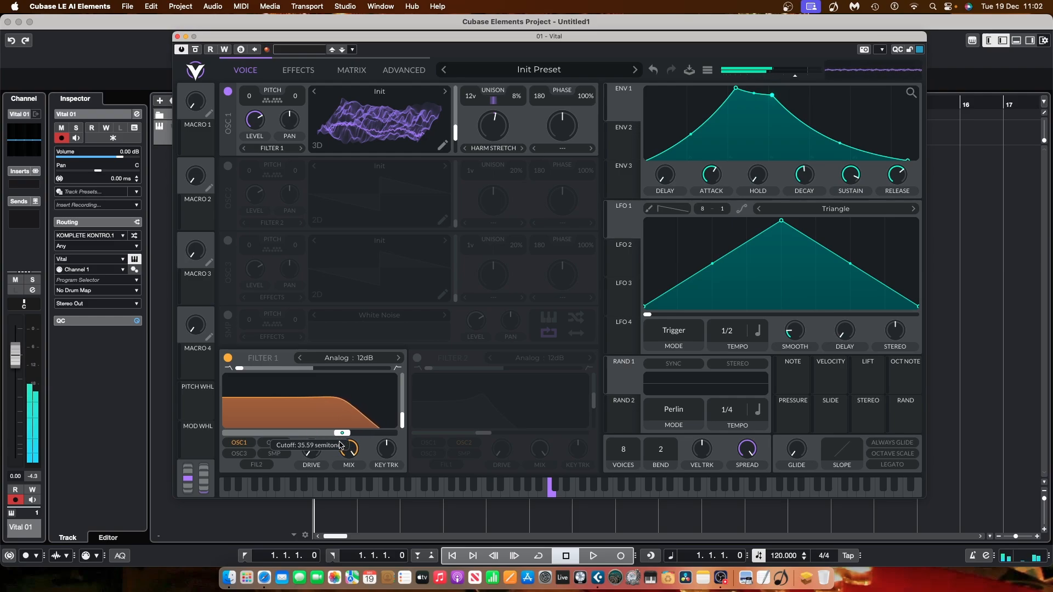
Step: Set filter 1 to the Analog 24dB type, raise its resonance slightly and lower its cutoff a touch
click(357, 360)
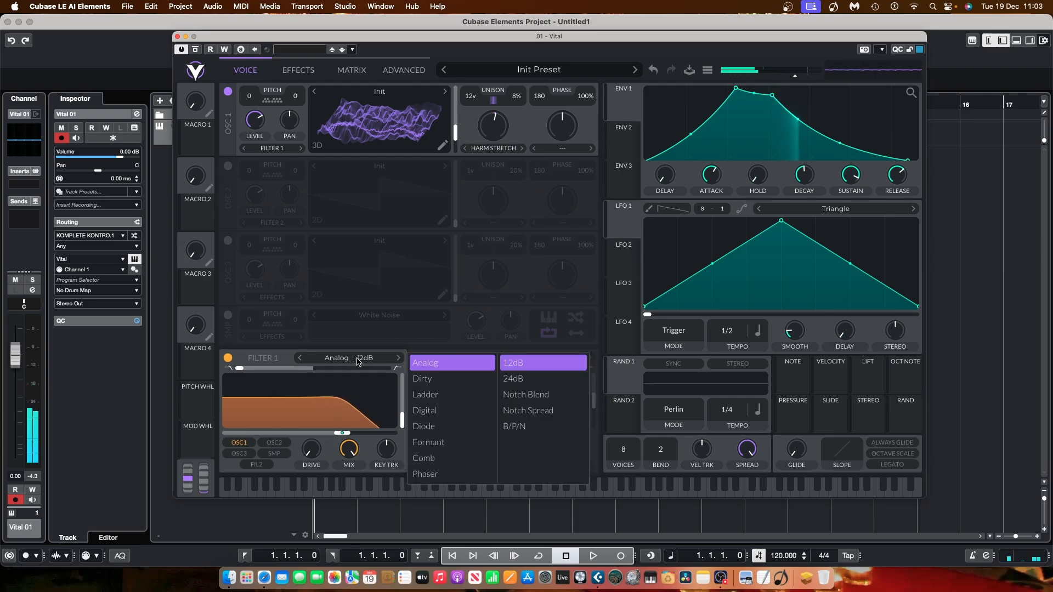
click(521, 380)
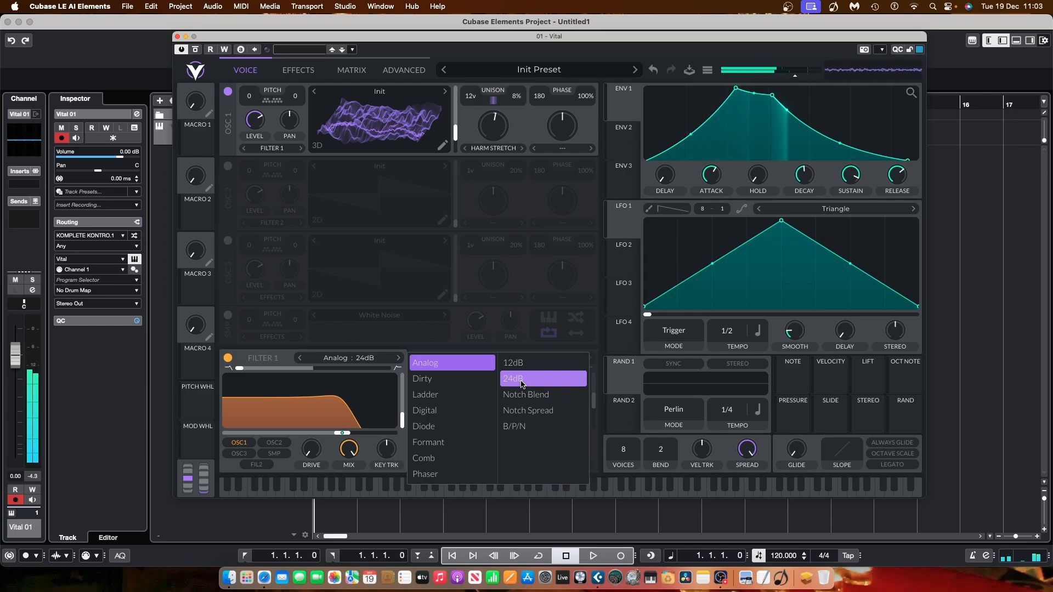
drag(402, 416, 403, 417)
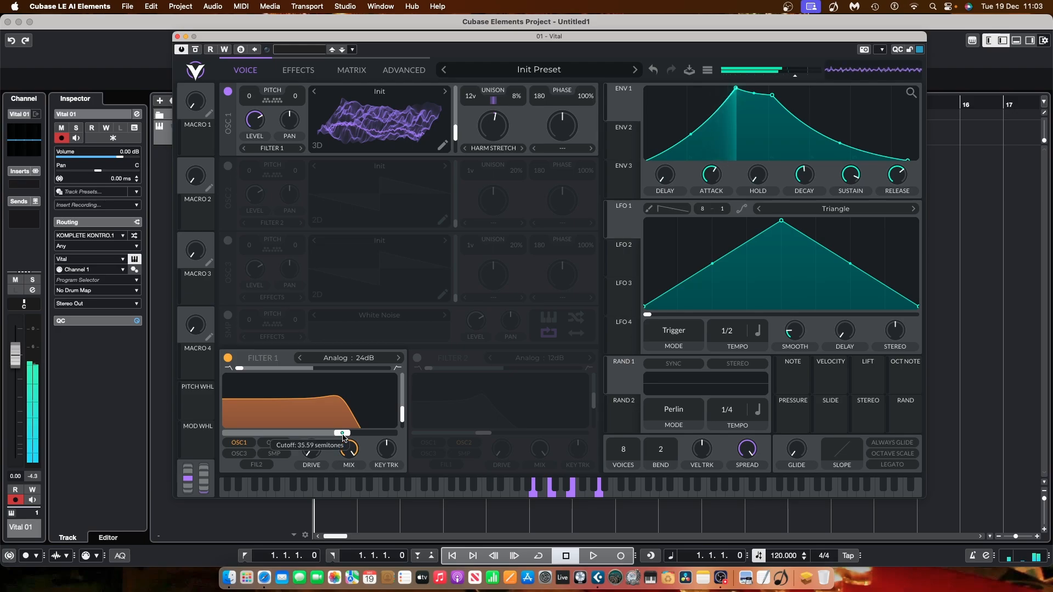
mouse_move(343, 433)
mouse_down()
mouse_move(370, 440)
mouse_move(341, 445)
mouse_up()
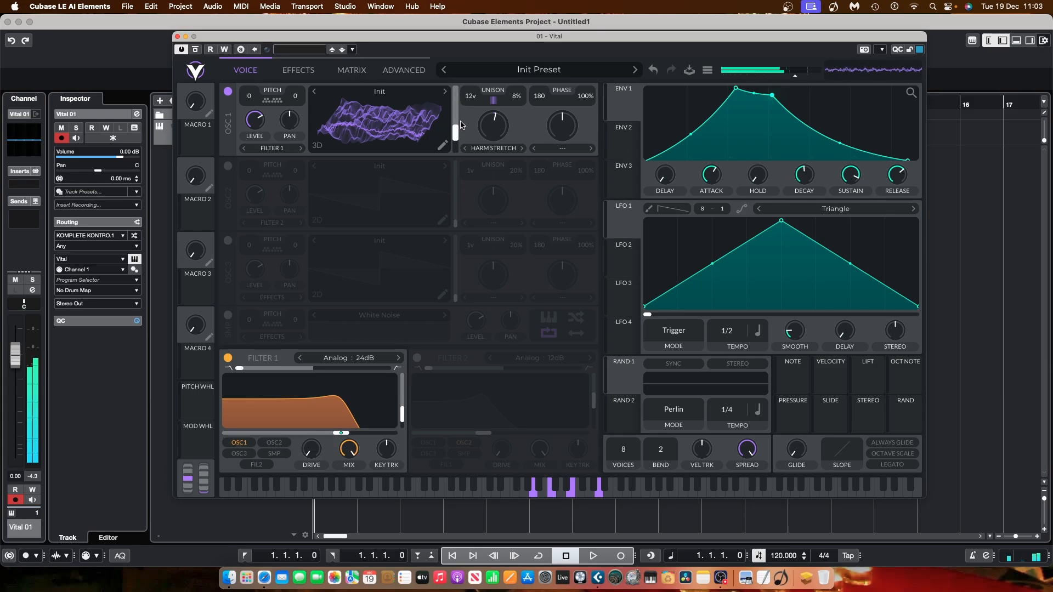
Step: Move oscillator 1's wave frame position slightly lower
mouse_move(456, 133)
mouse_down()
mouse_move(457, 121)
mouse_move(455, 138)
mouse_up()
drag(452, 132, 453, 133)
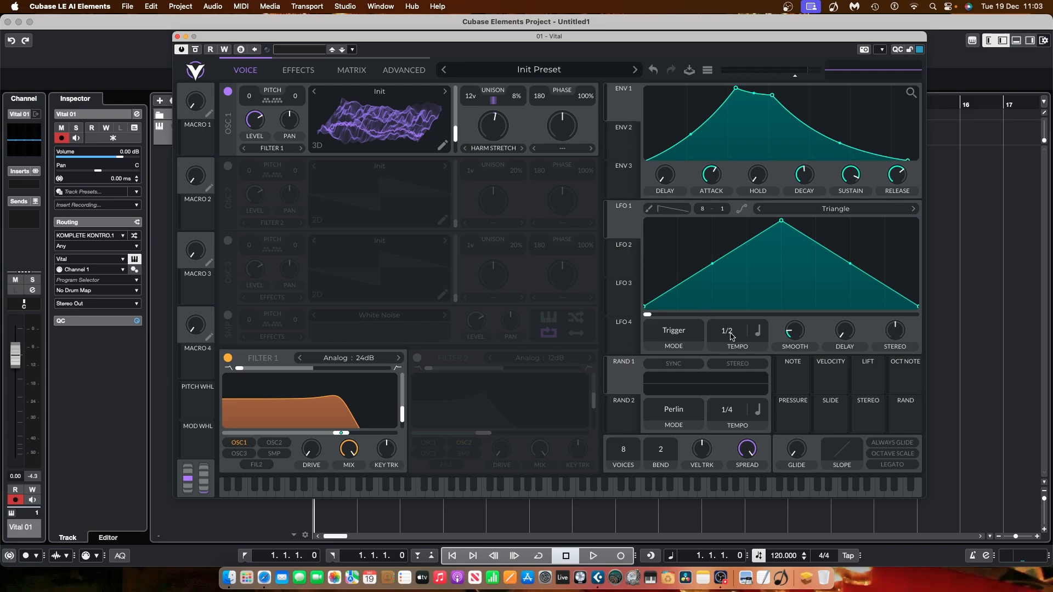
Step: Review LFO 1's mode and rate-type options, and set its tempo to 4/1
click(682, 332)
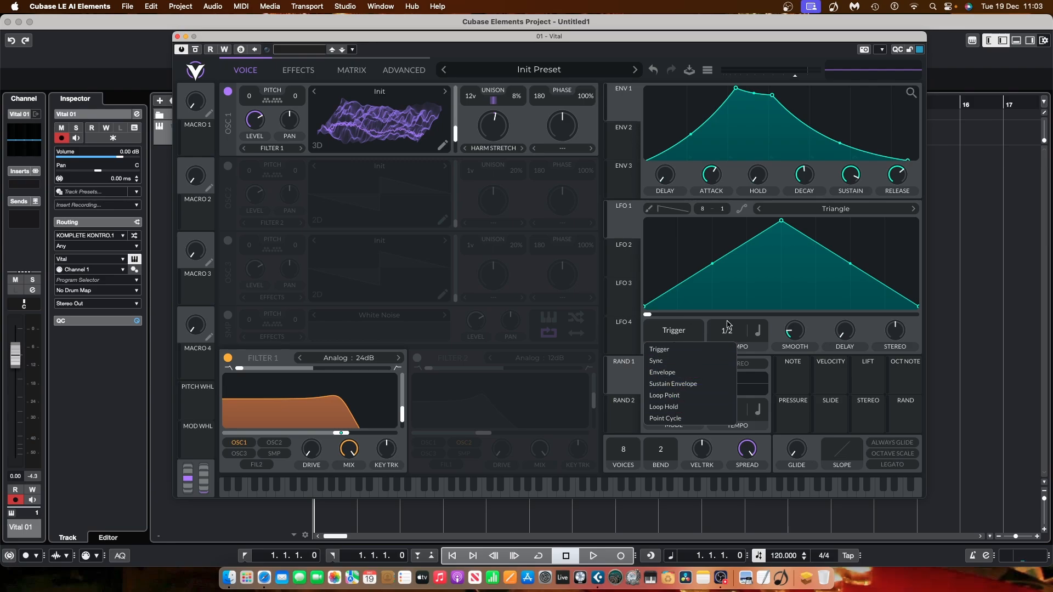
click(734, 336)
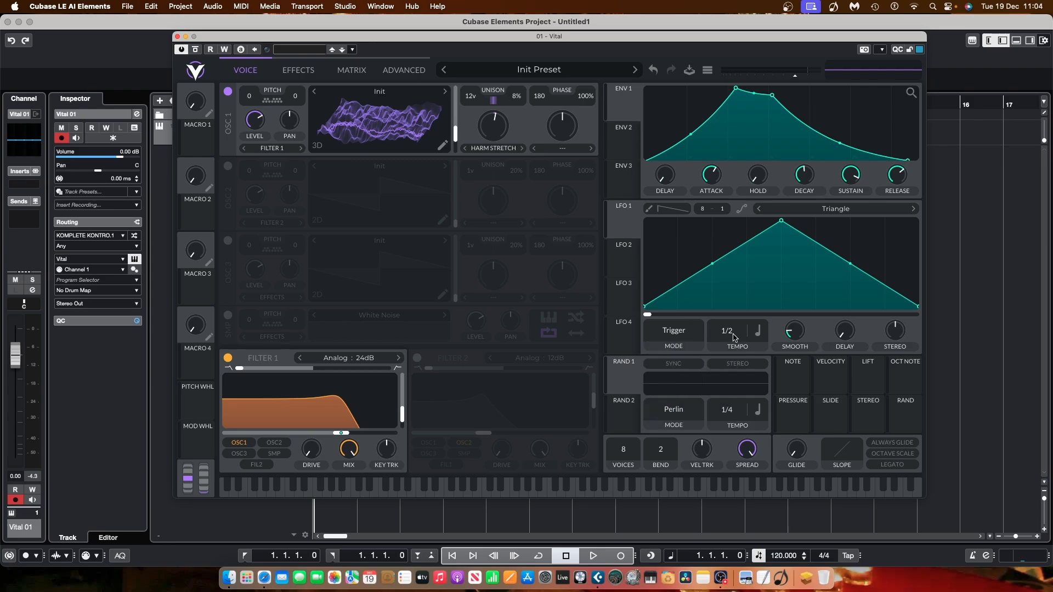
click(760, 331)
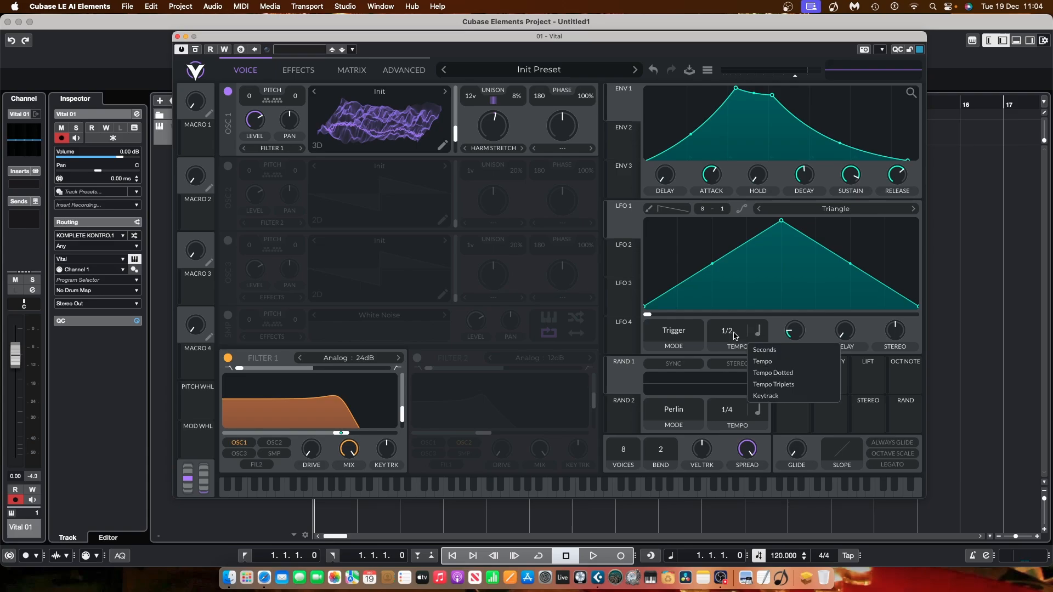
click(728, 331)
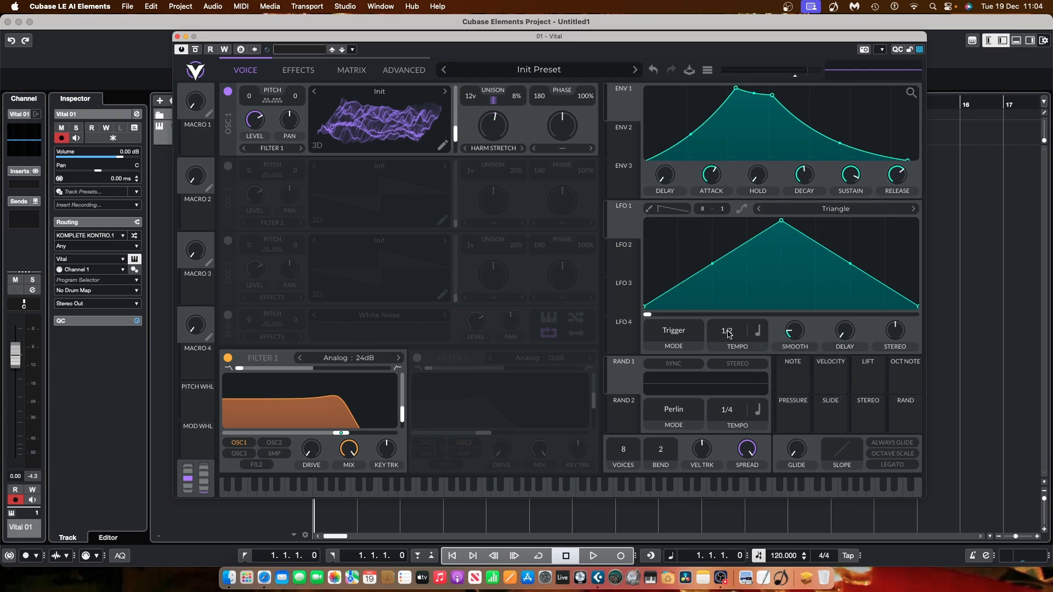
click(760, 332)
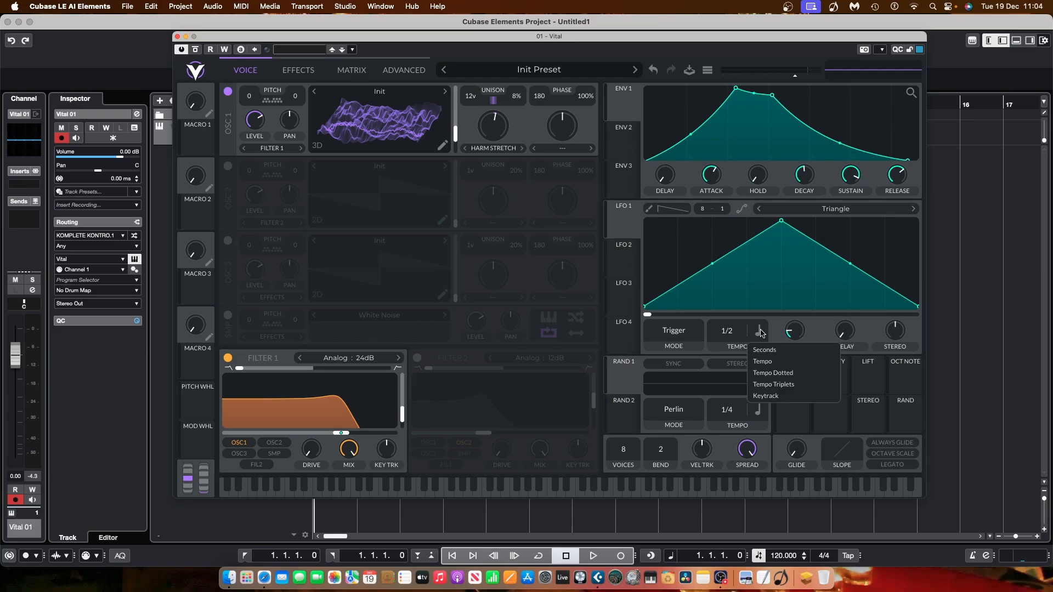
click(793, 370)
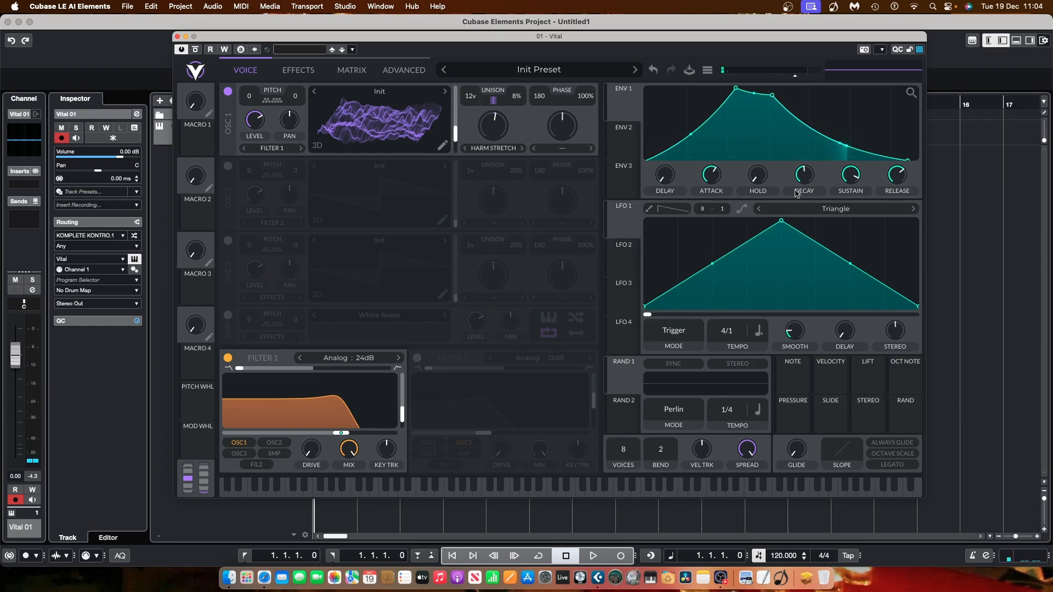
Step: Load the Sin shape into LFO 1 and pull its centre peak down slightly
click(835, 209)
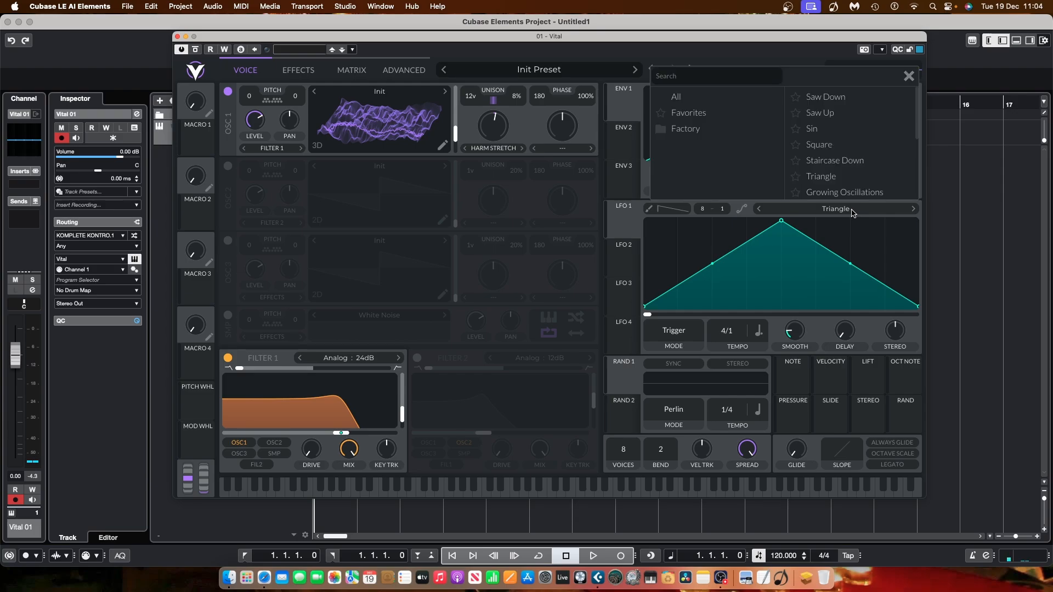
click(813, 130)
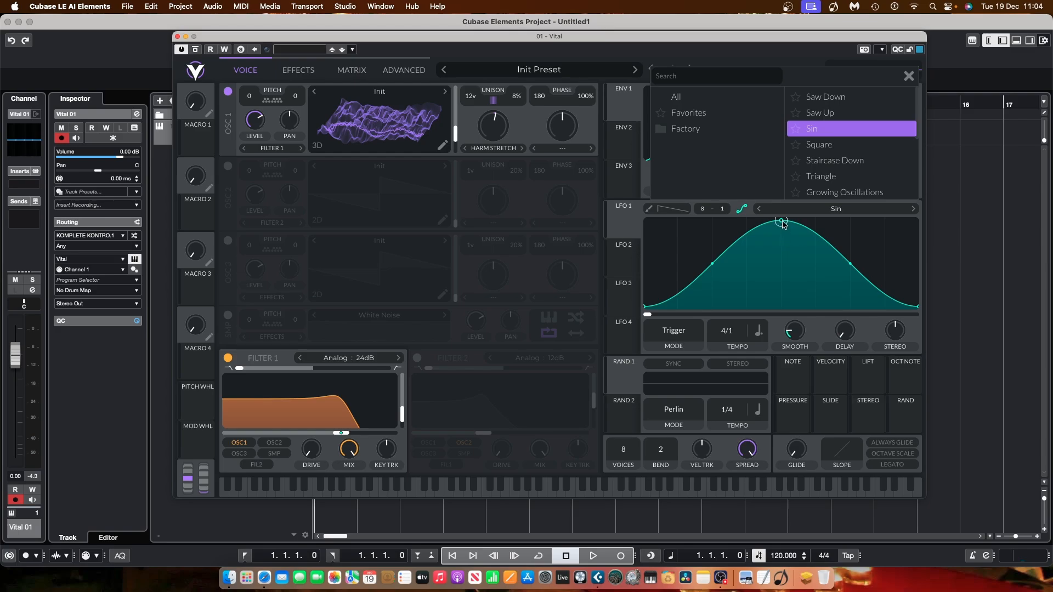
mouse_move(781, 221)
mouse_down()
mouse_move(780, 256)
mouse_move(781, 223)
mouse_move(722, 230)
mouse_move(781, 225)
mouse_up()
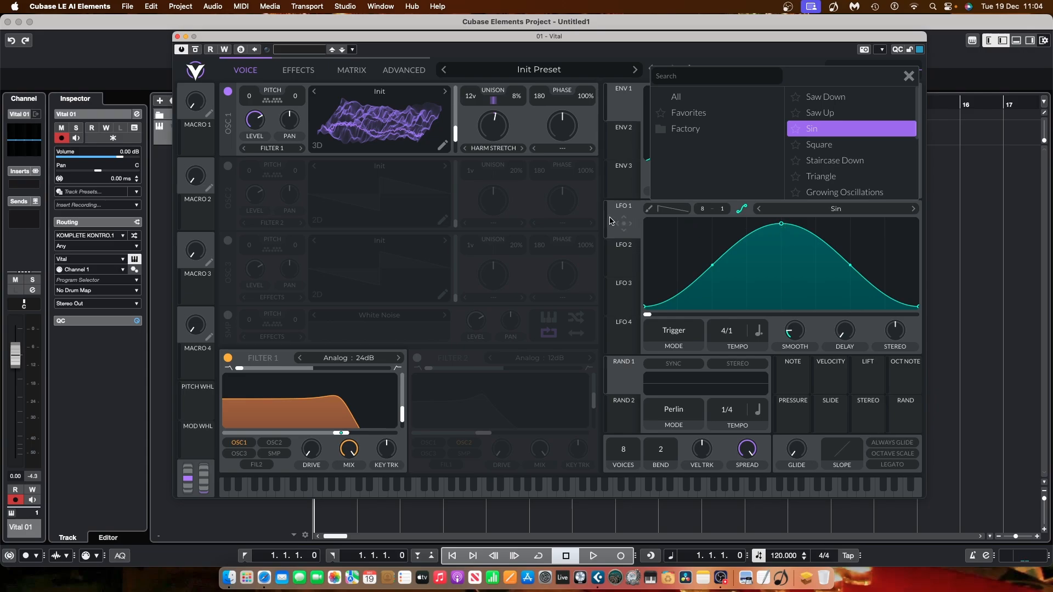
Step: Assign LFO 1 to oscillator 1's wave frame position and lower the frame's base position
click(626, 229)
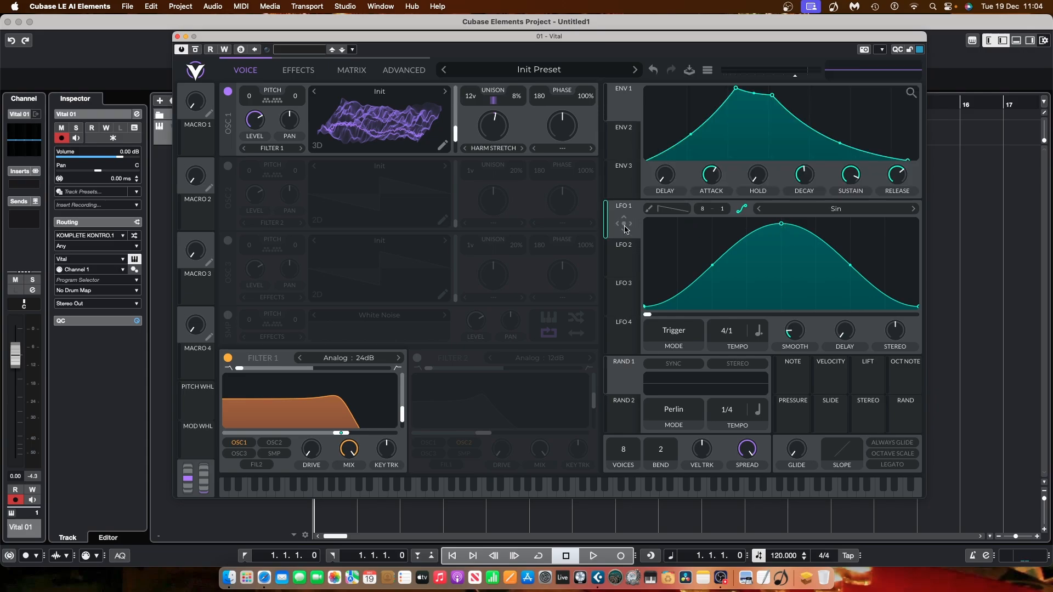
drag(625, 229, 453, 141)
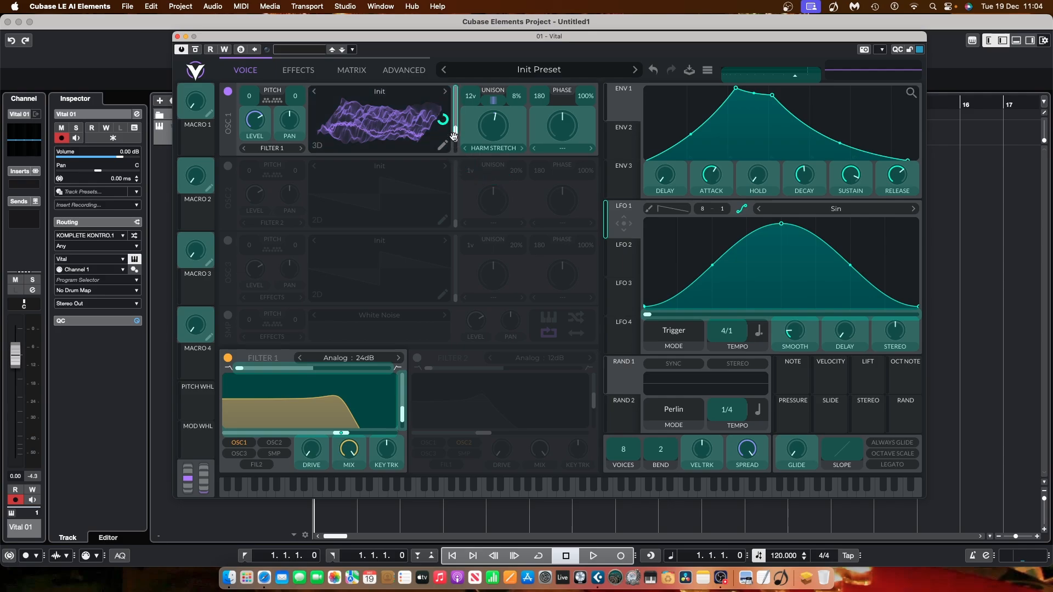
drag(452, 136, 453, 132)
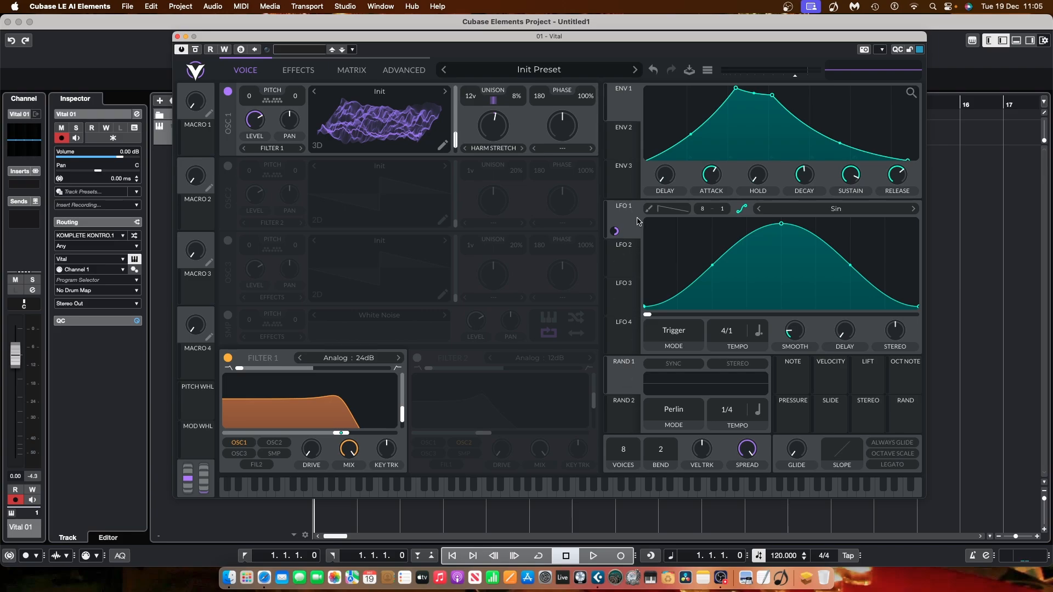
Step: Assign LFO 2 to filter 1's cutoff with a modulation amount of about 55.10
click(624, 267)
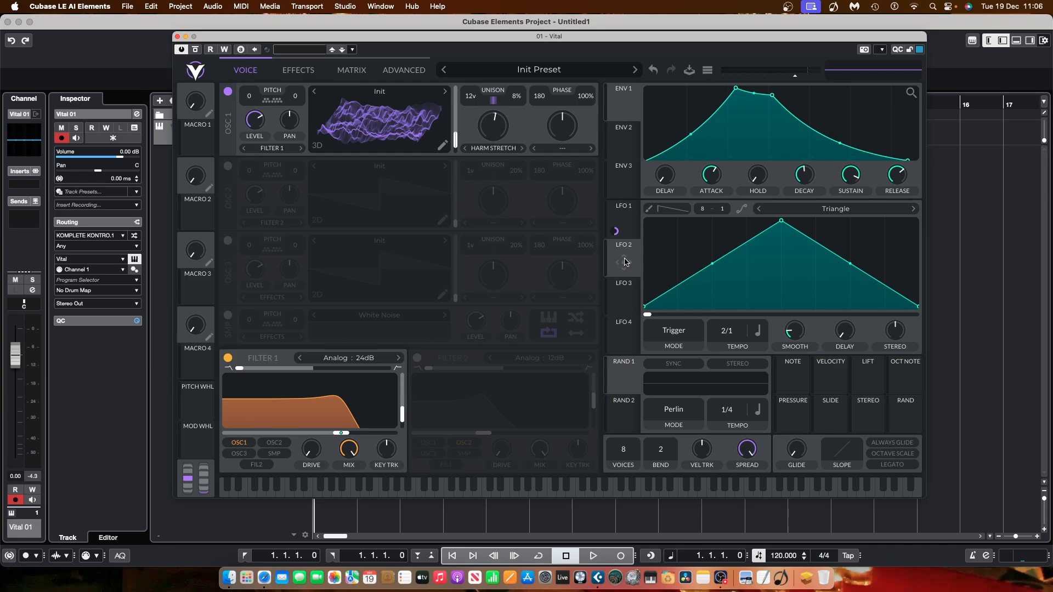
drag(624, 262, 388, 412)
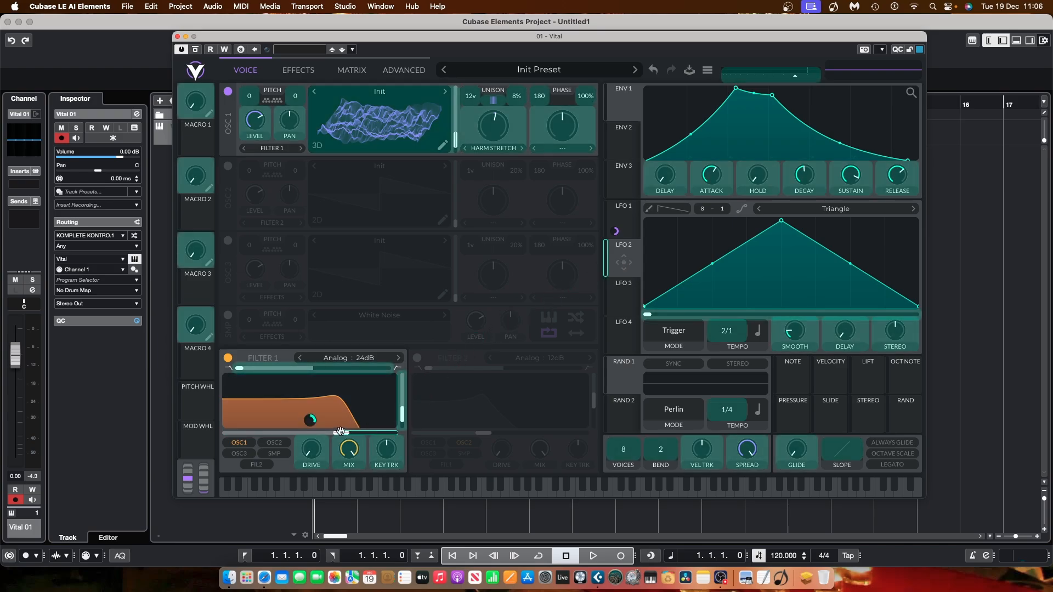
drag(341, 431, 311, 420)
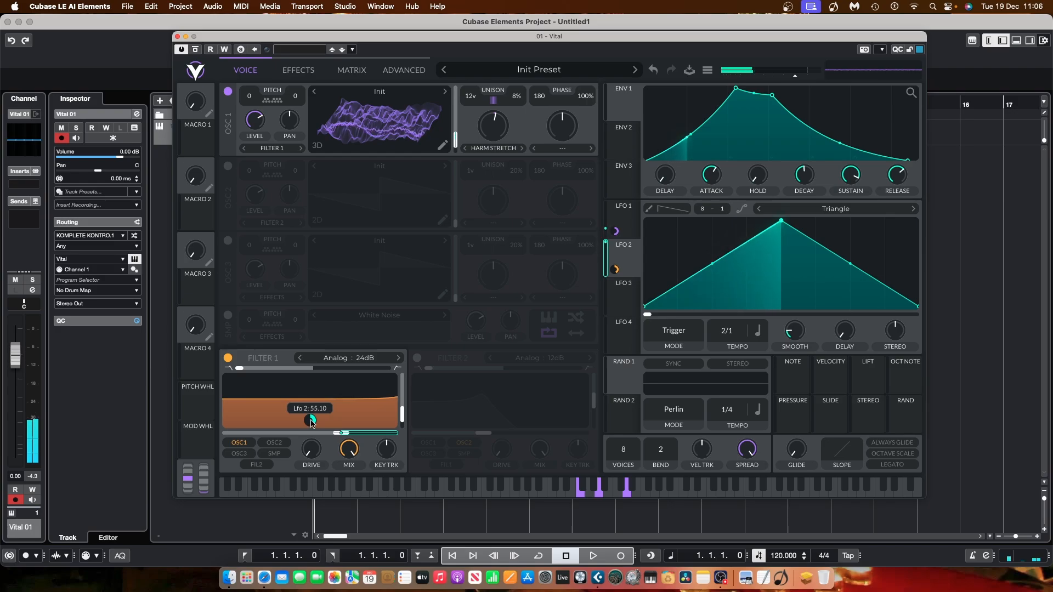
Step: Lower filter 1's base cutoff well below 21.99 semitones so the modulation sweeps up from a darker tone
mouse_move(327, 434)
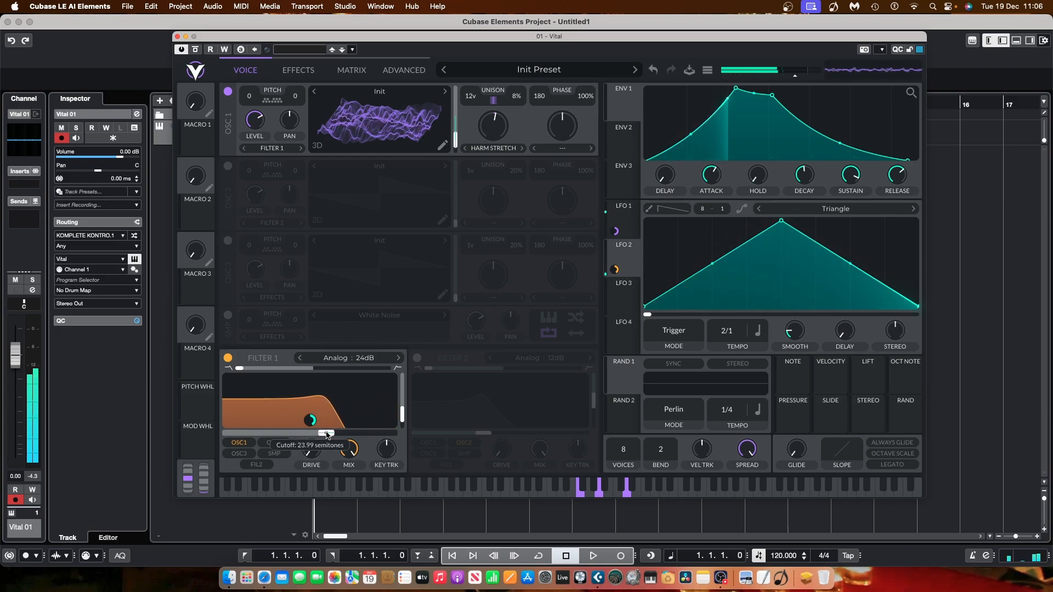
drag(327, 434, 324, 434)
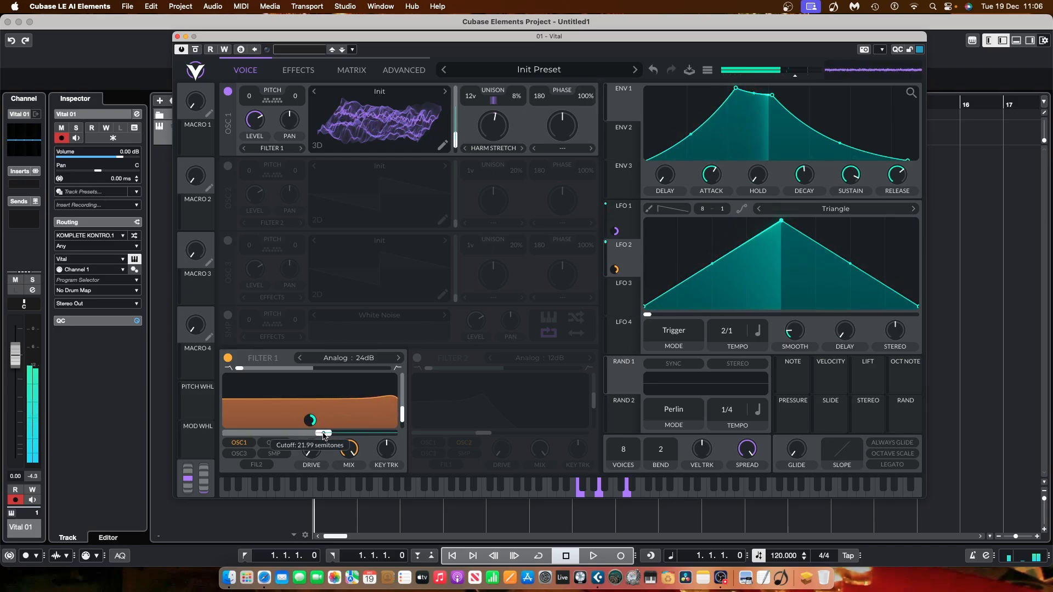
drag(324, 435, 394, 433)
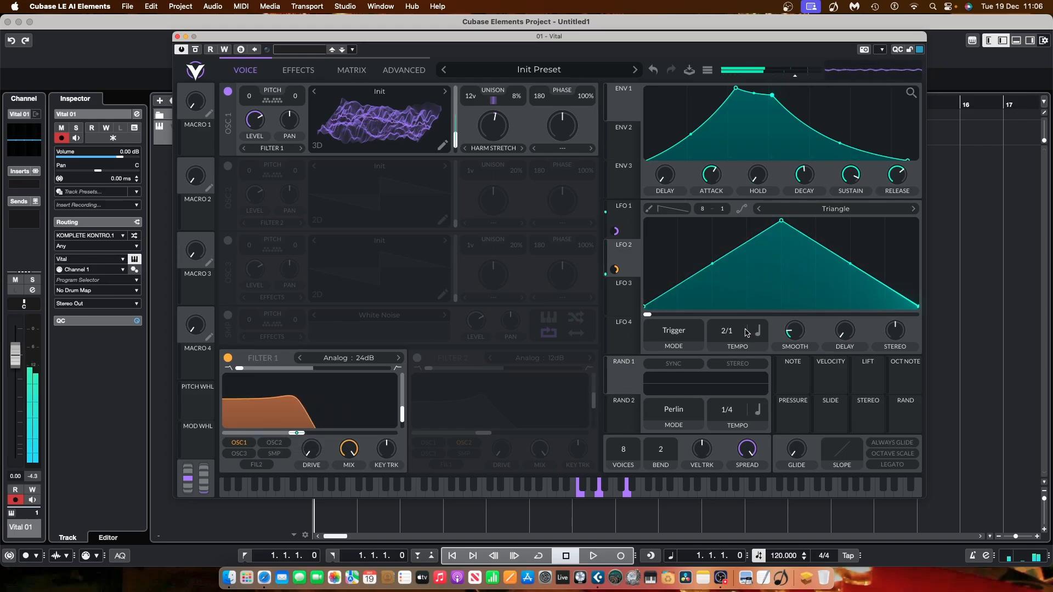
Step: Slow LFO 2's tempo to 8/1 and reduce its modulation amount on filter 1's cutoff
drag(719, 329, 718, 340)
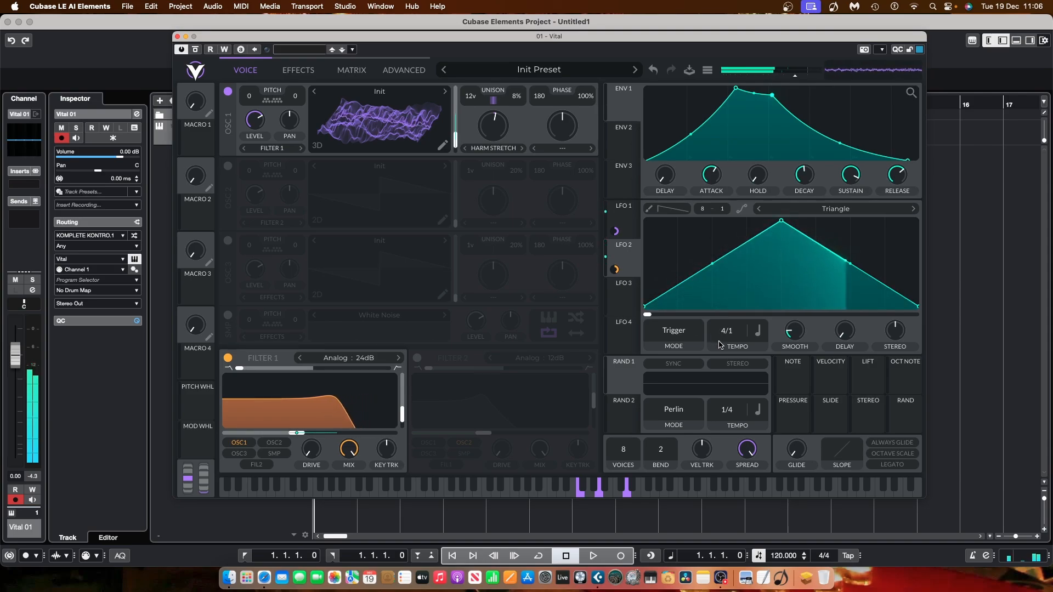
drag(720, 344, 722, 358)
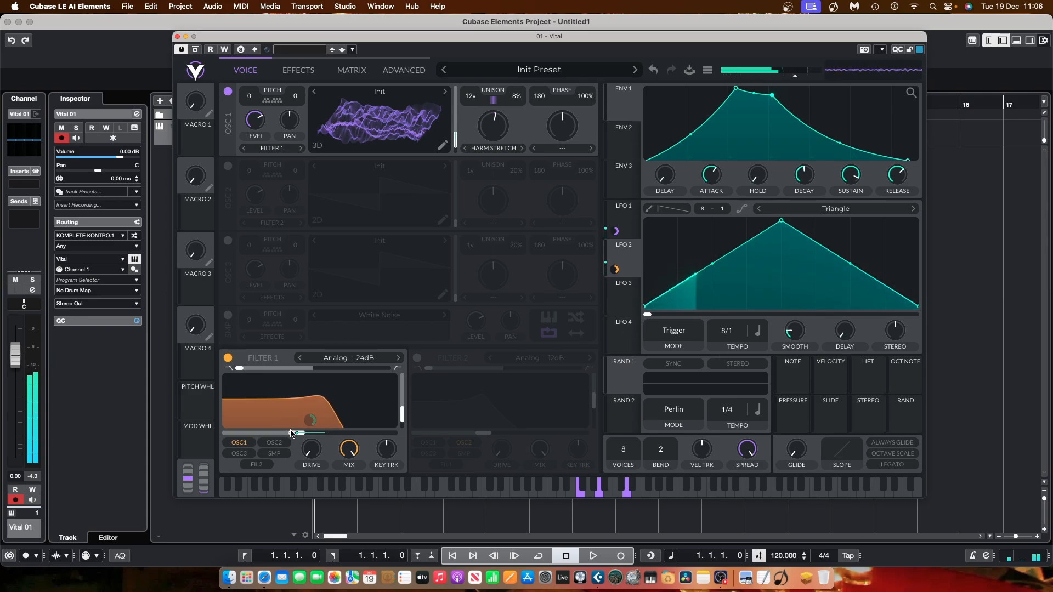
mouse_move(305, 427)
drag(305, 427, 305, 457)
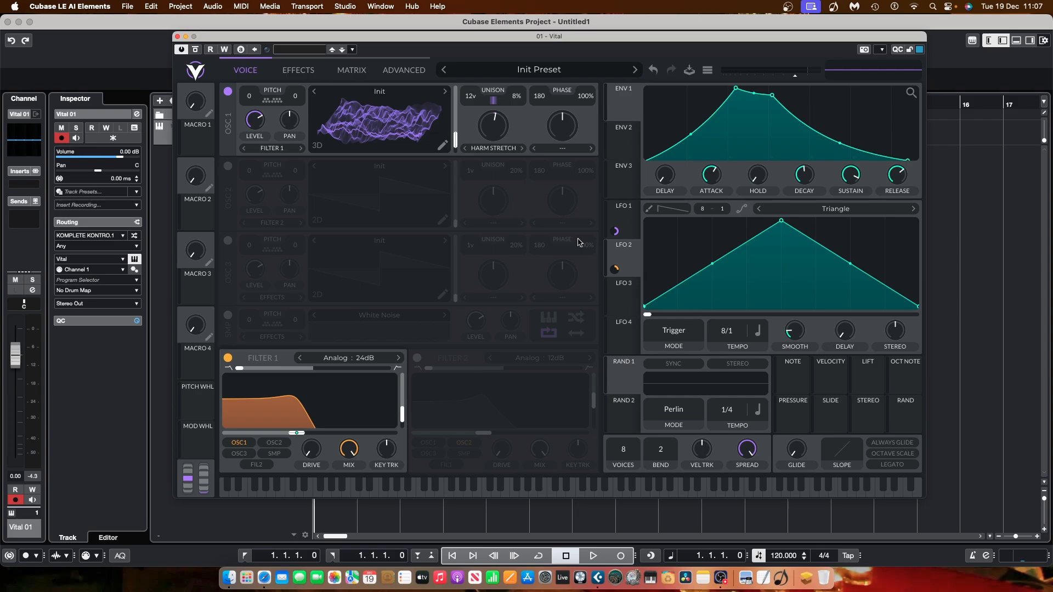
Step: Enable oscillator 2 and load the Basic Shapes wavetable into it
click(229, 167)
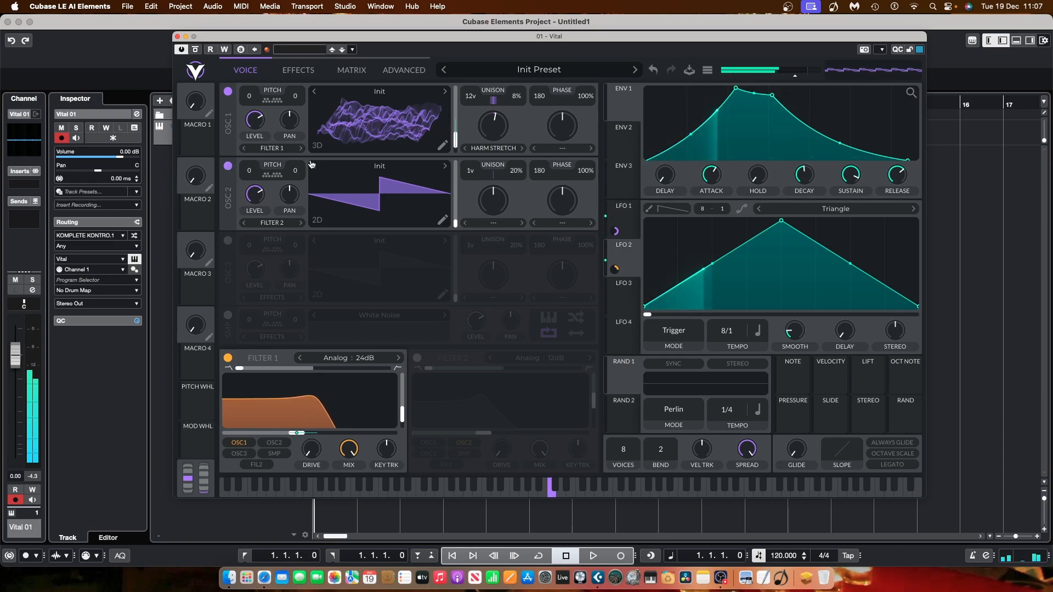
click(381, 168)
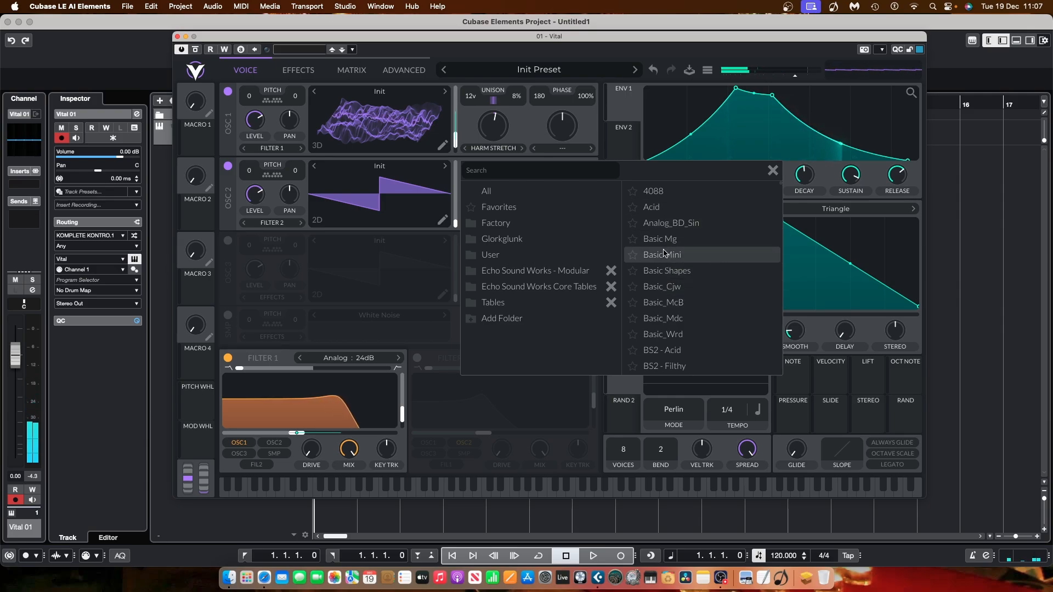
click(685, 272)
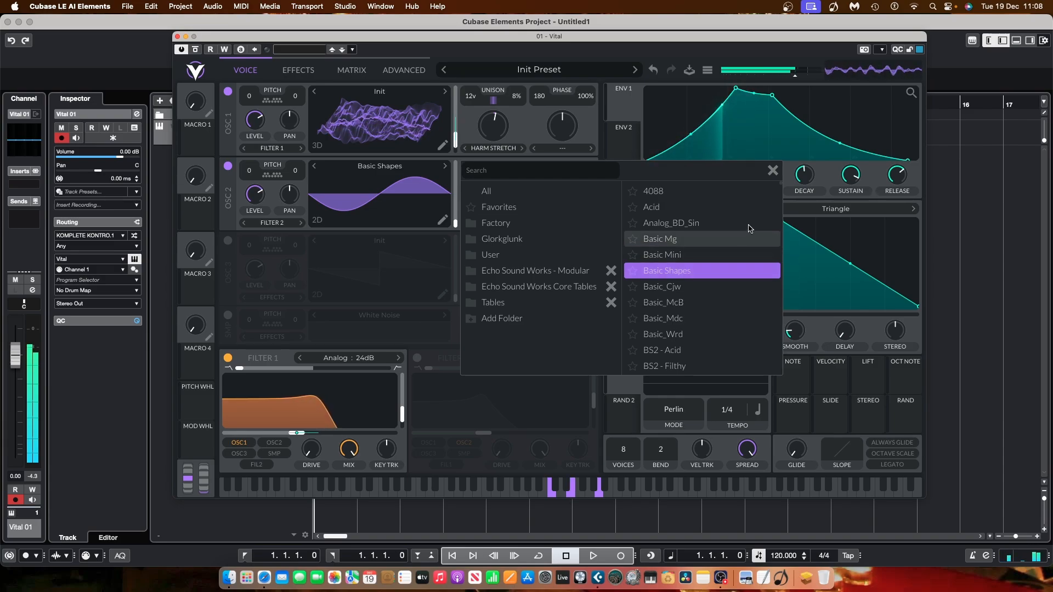
click(774, 170)
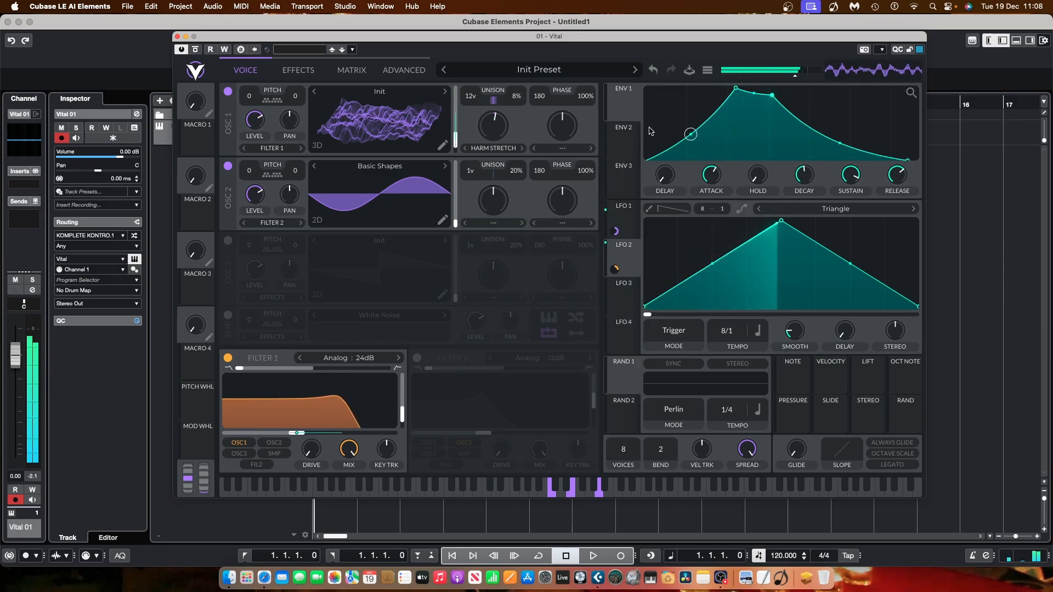
Step: Show oscillator 2's wavetable in 3D, move its wave frame up slightly and inspect the table in the wavetable editor
click(319, 222)
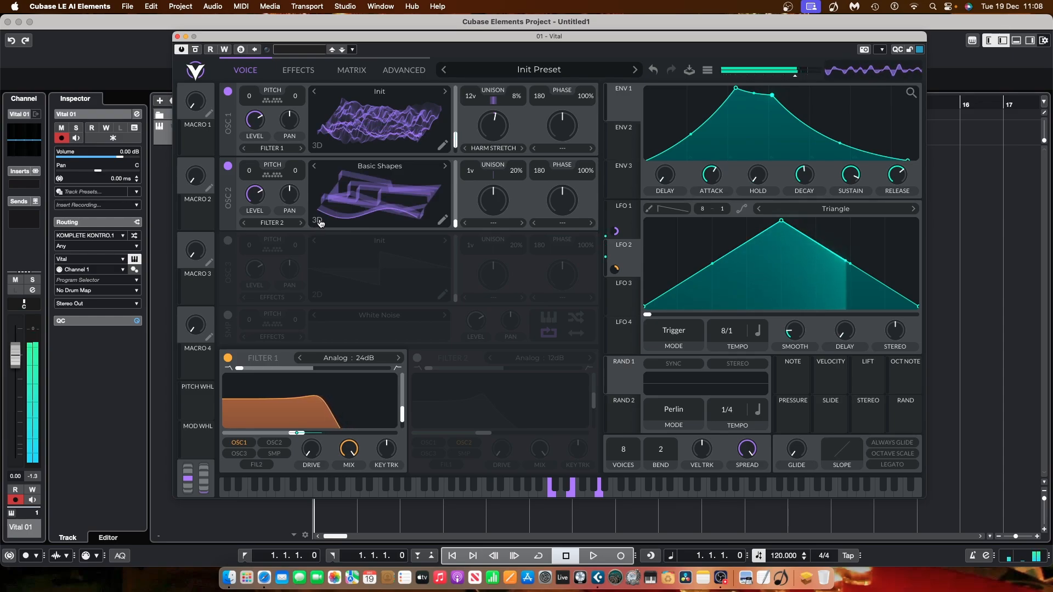
mouse_move(449, 223)
mouse_down()
mouse_move(449, 172)
mouse_move(447, 218)
mouse_up()
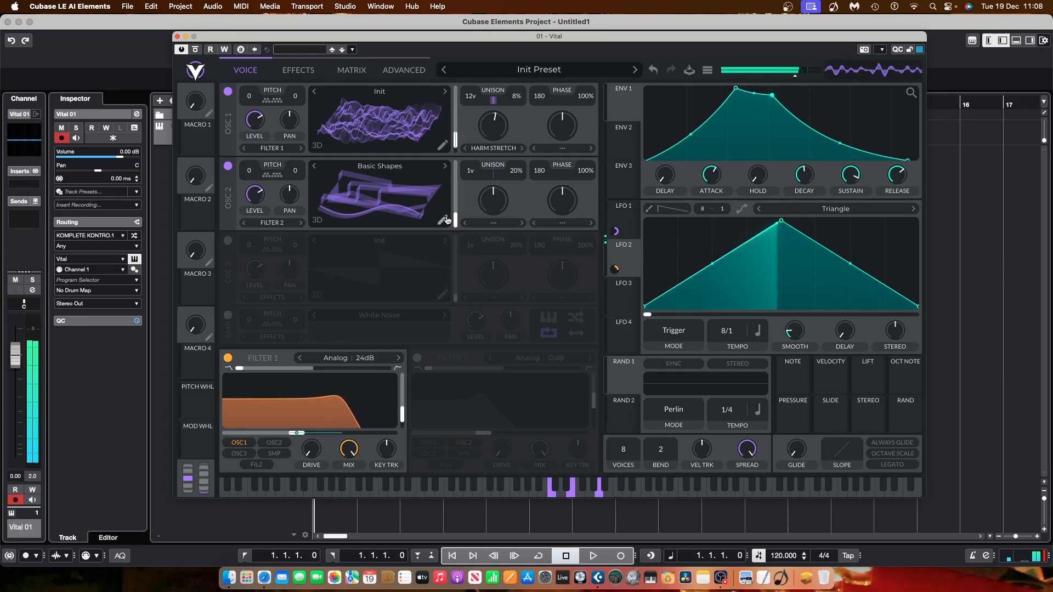
click(446, 220)
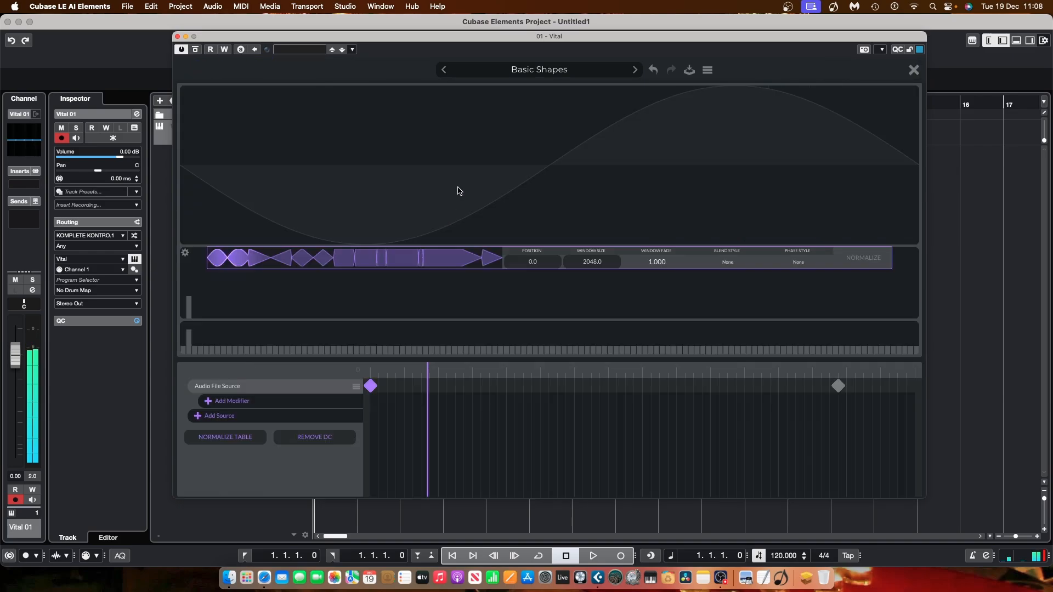
click(914, 70)
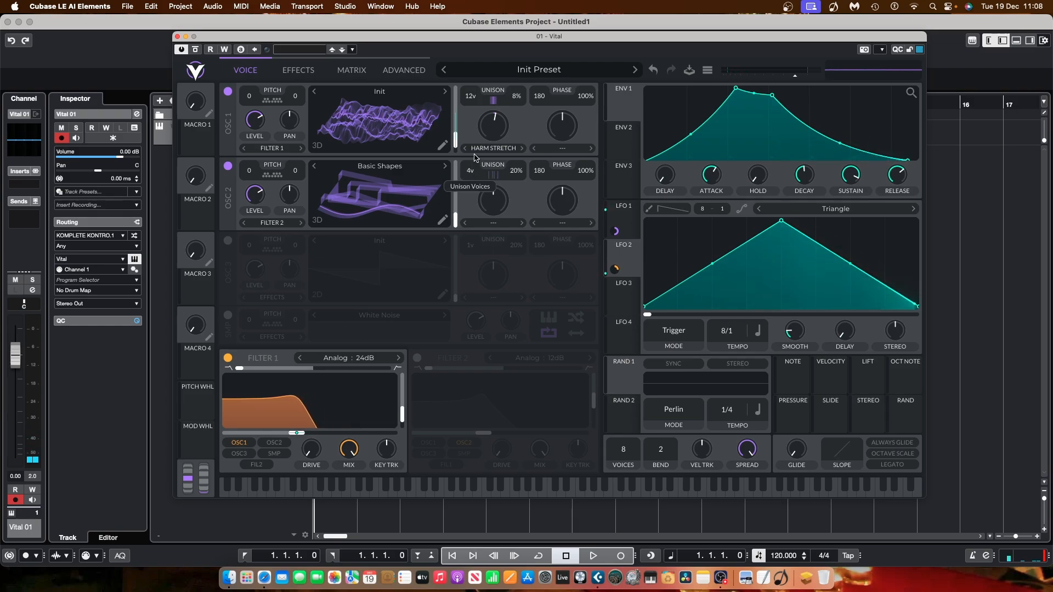
Step: Set oscillator 2's unison to 6 voices with 12% detune
drag(474, 158, 476, 154)
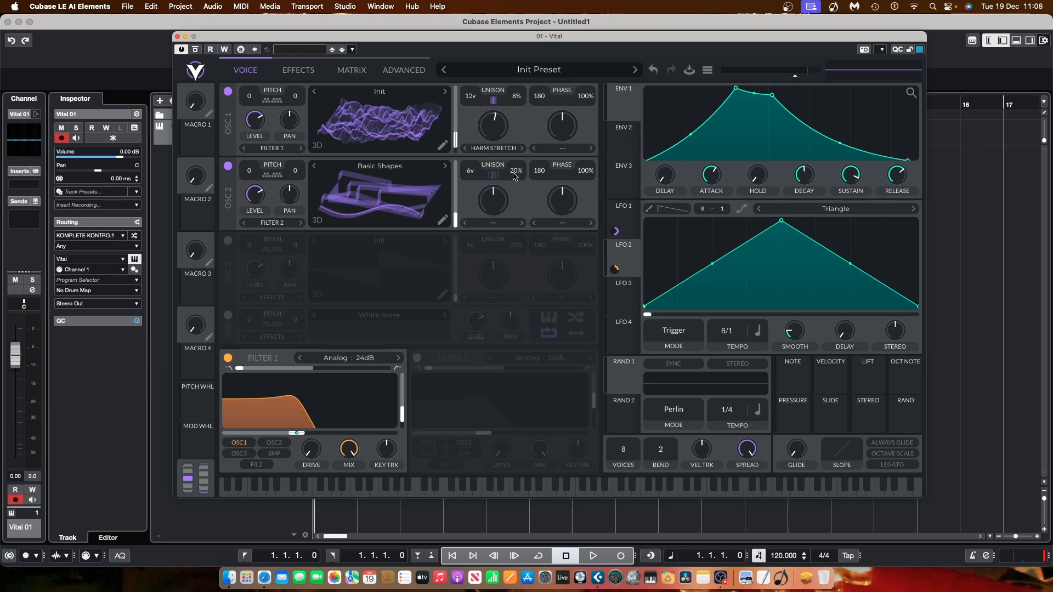
drag(516, 174, 515, 183)
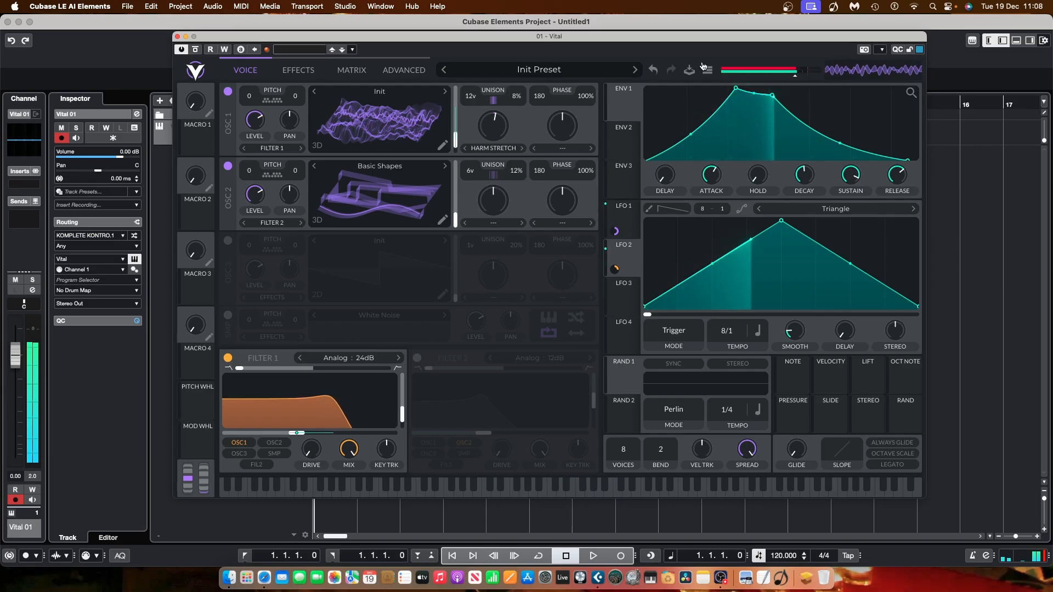
Step: Lower the synth's master volume slightly and turn down oscillator 2's level
drag(794, 76, 785, 78)
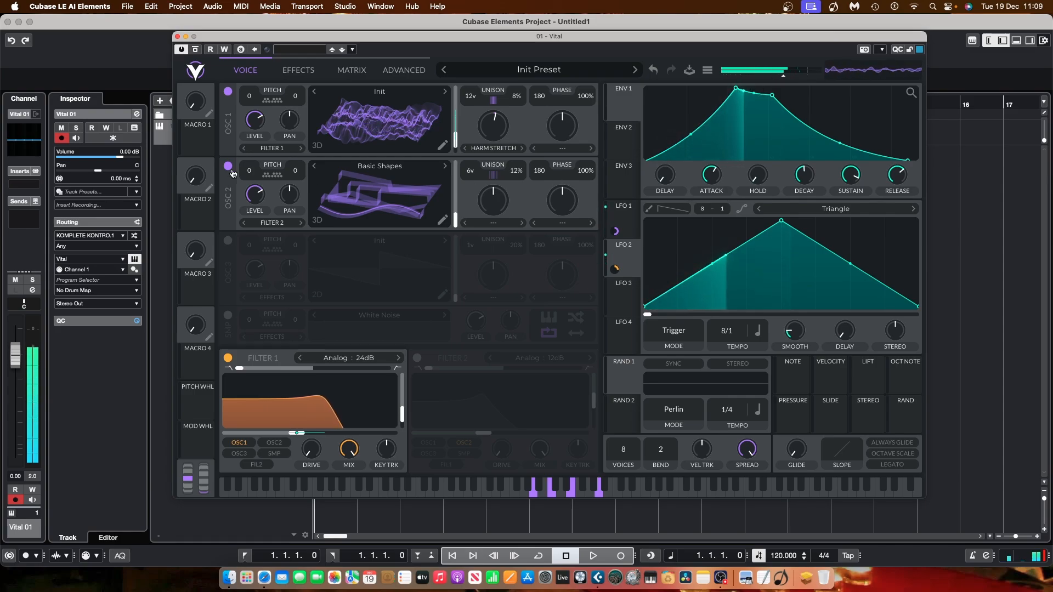
drag(251, 195, 252, 209)
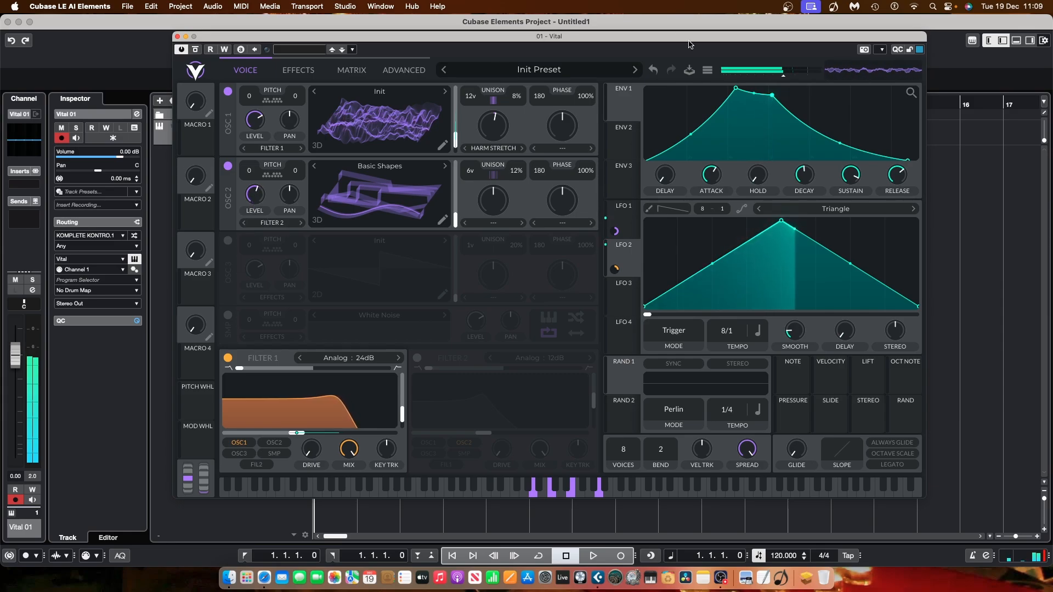
mouse_move(786, 79)
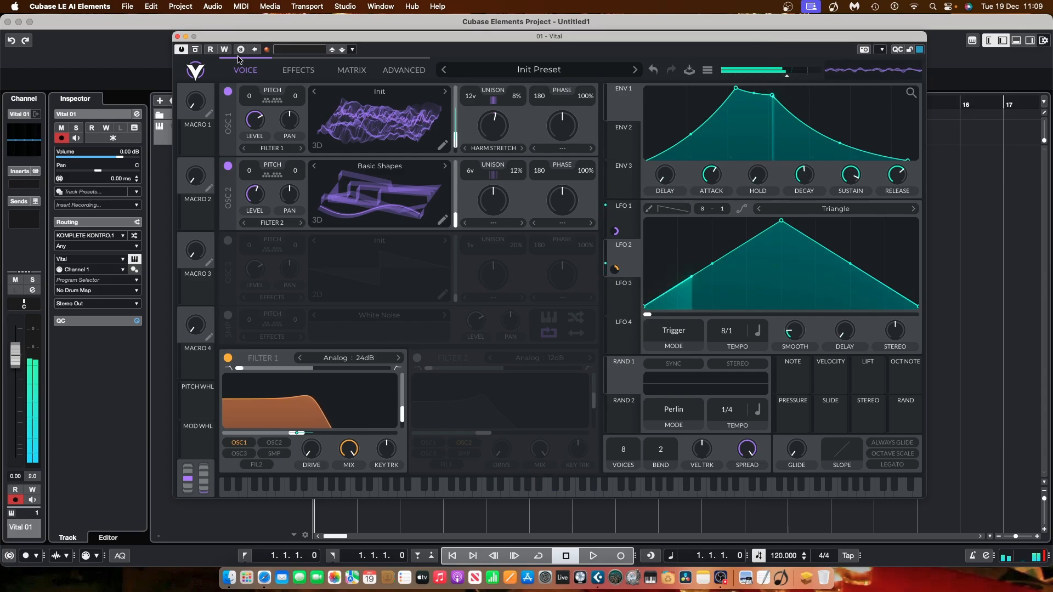
Step: Transpose oscillator 2 up 12 semitones with oscillator 1 temporarily off, and reduce oscillator 2's level further with both oscillators on
click(228, 91)
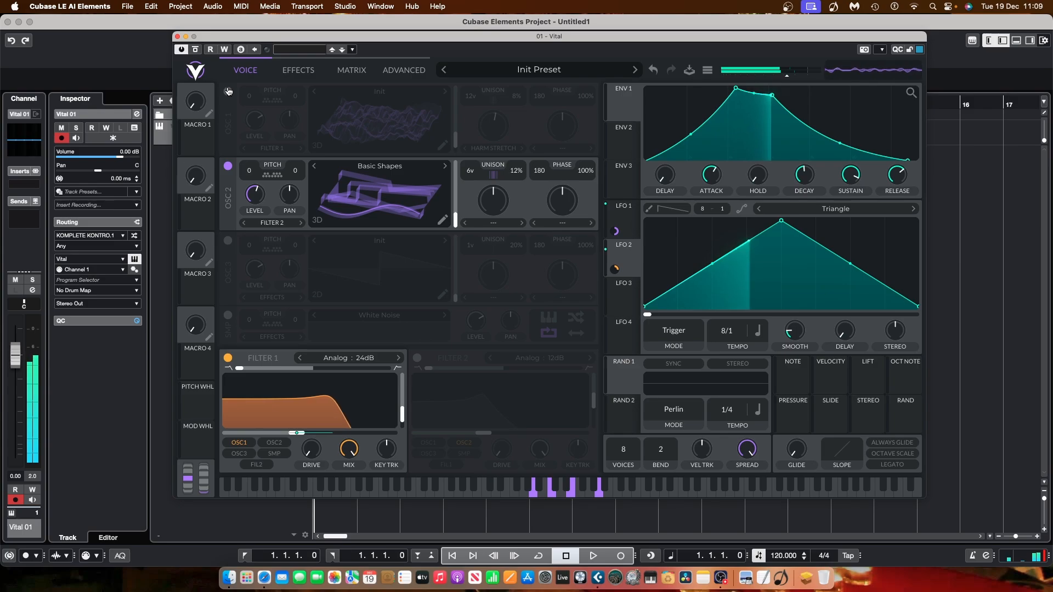
drag(251, 177, 247, 148)
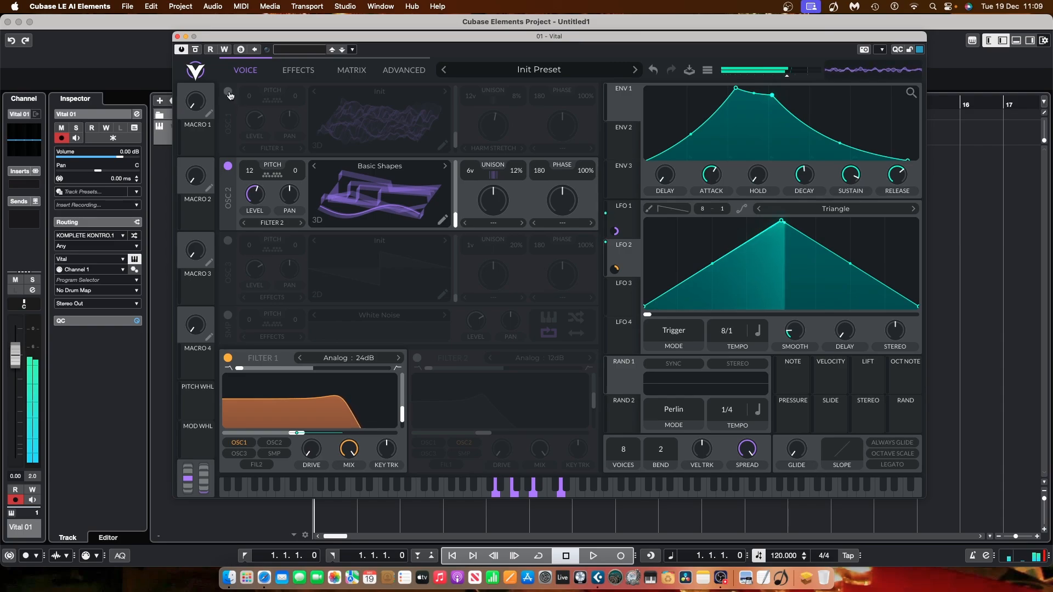
click(227, 91)
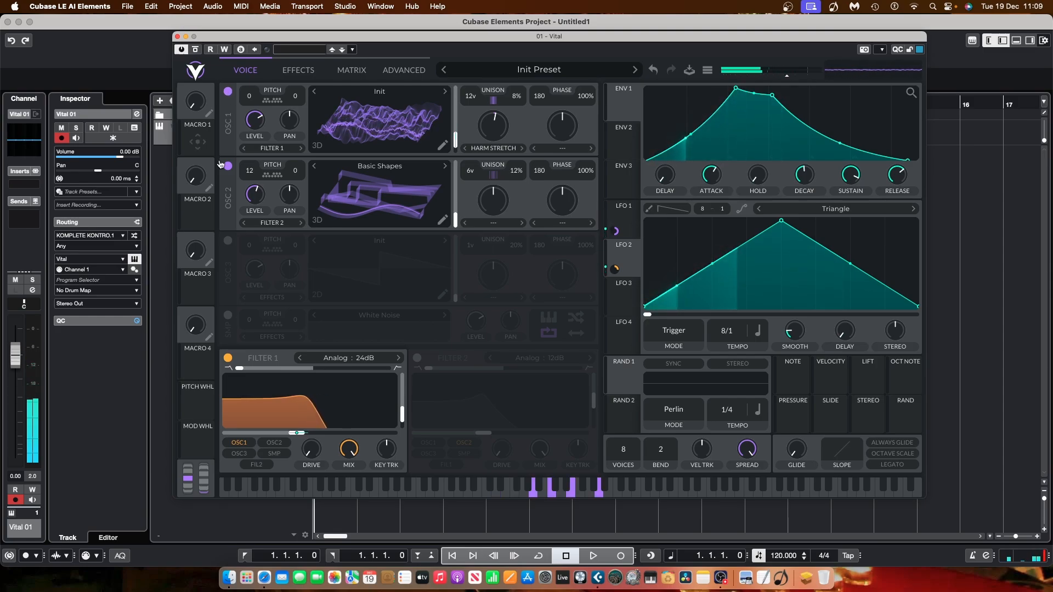
mouse_move(261, 196)
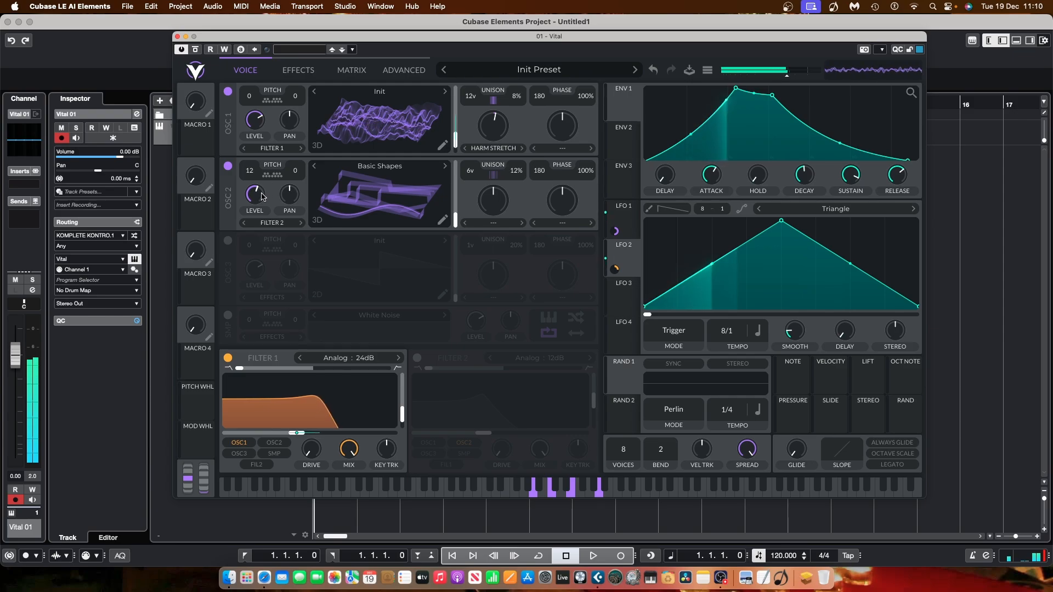
drag(261, 195, 261, 197)
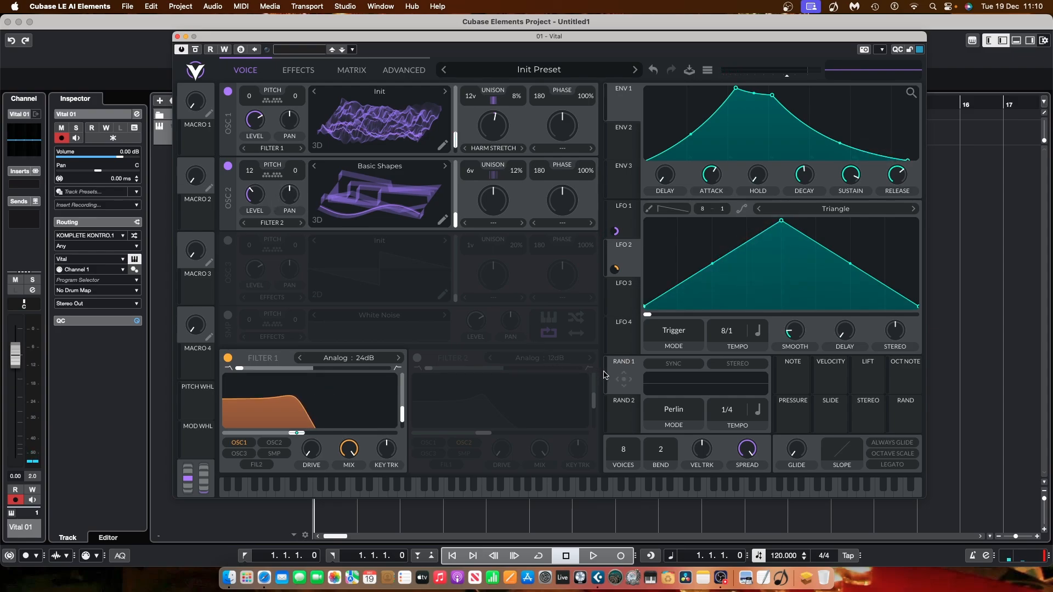
Step: Assign LFO 2 to modulate oscillator 2's pan
click(630, 261)
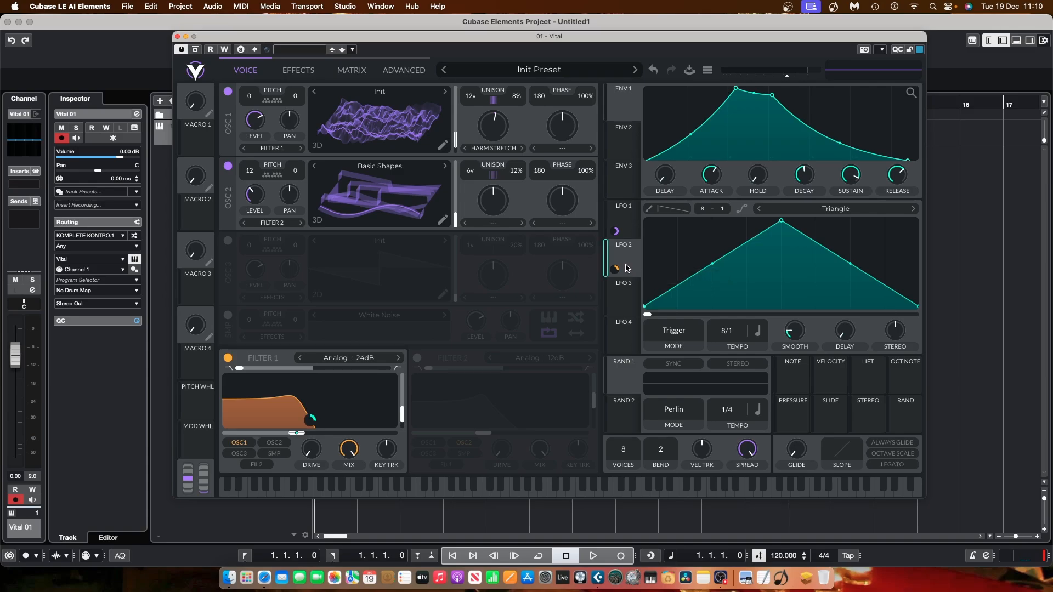
drag(626, 262, 398, 226)
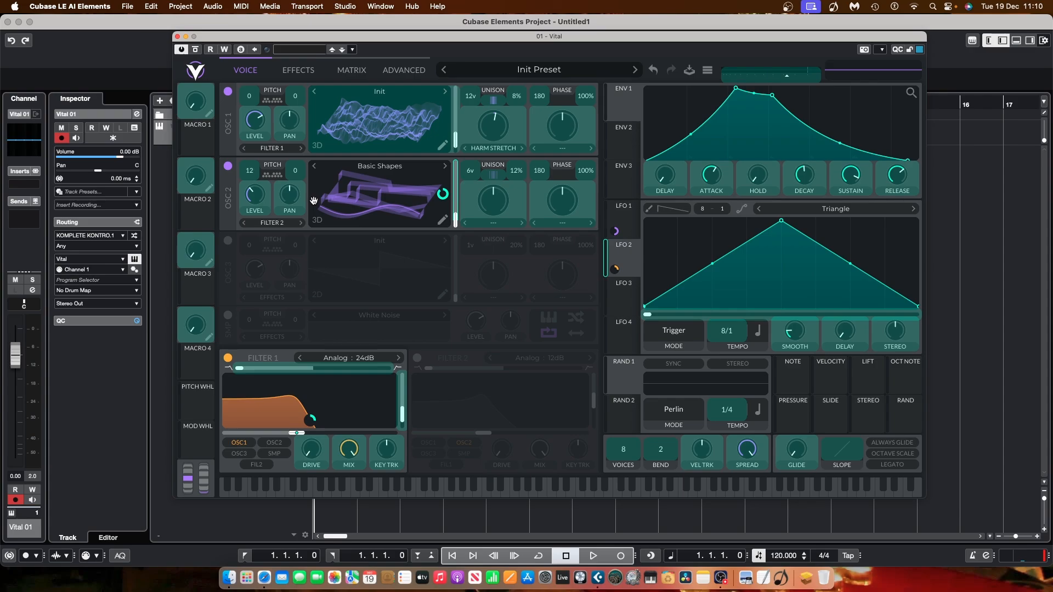
drag(314, 201, 296, 196)
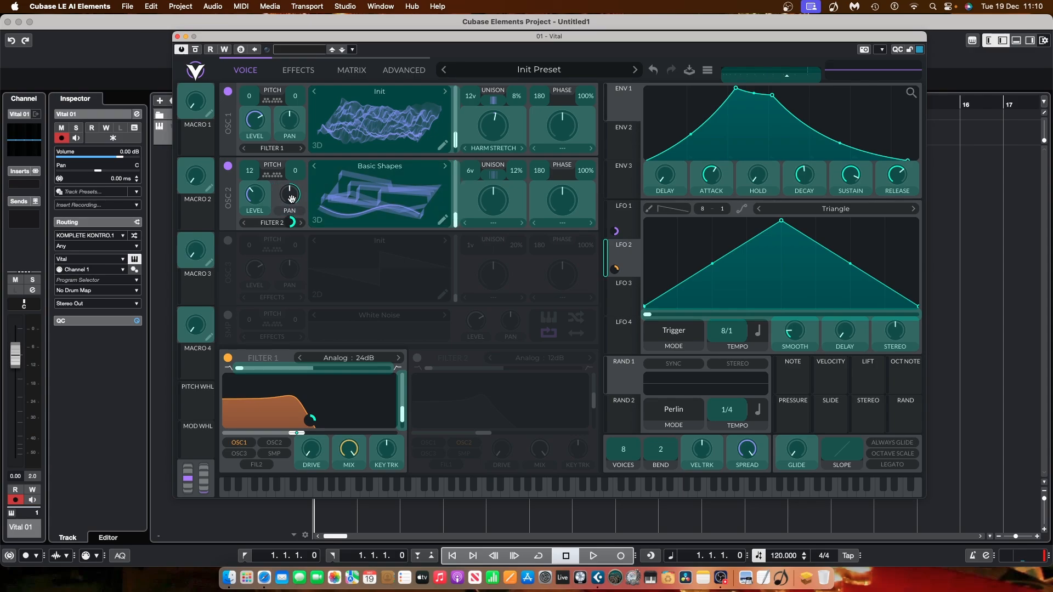
drag(291, 197, 290, 199)
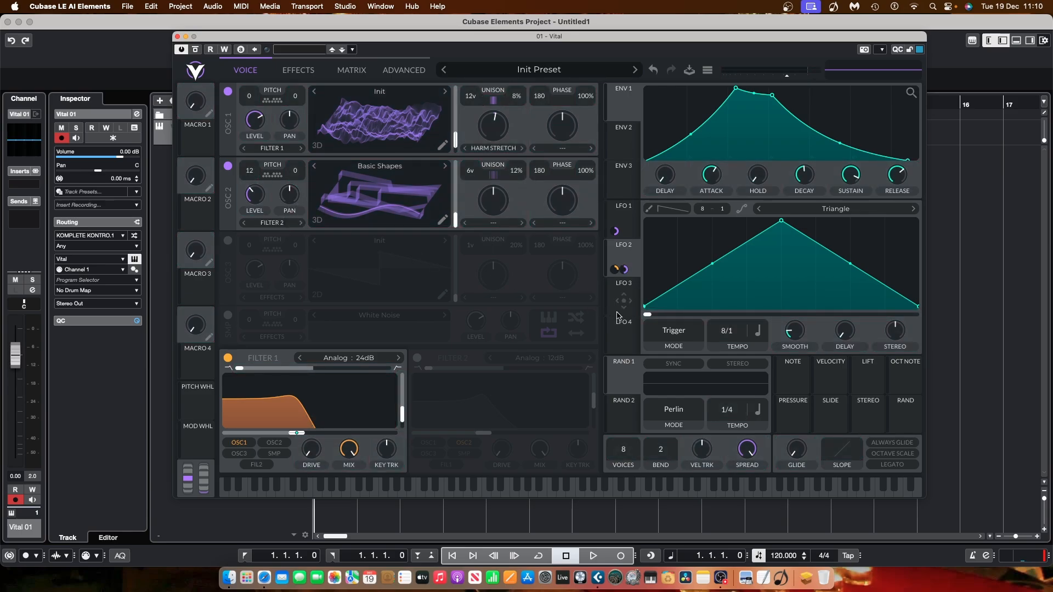
Step: Make LFO 2's modulation of oscillator 2's pan bipolar and adjust its amount
double_click(625, 269)
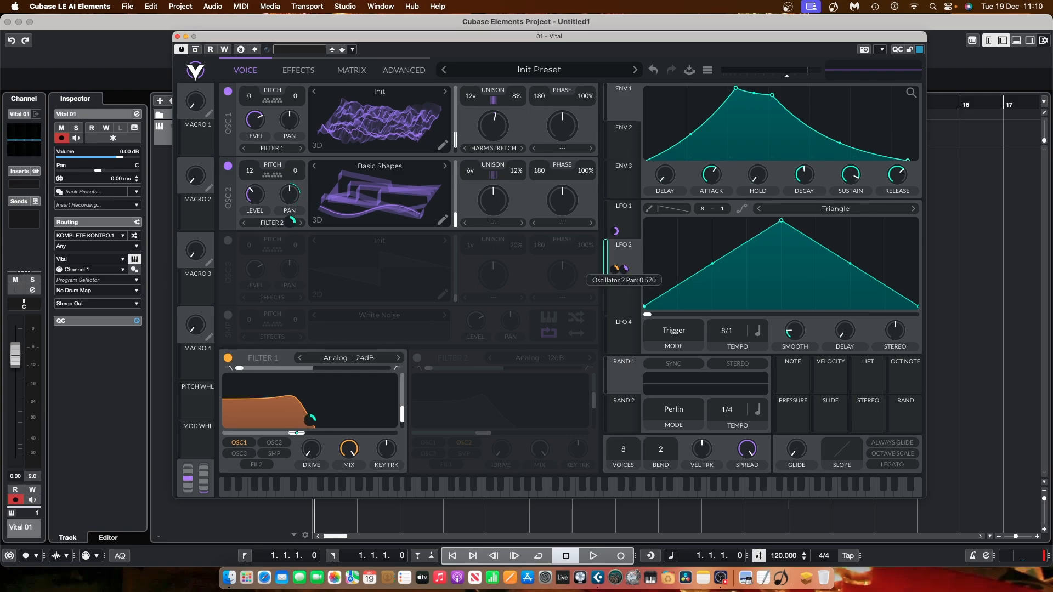
right_click(627, 274)
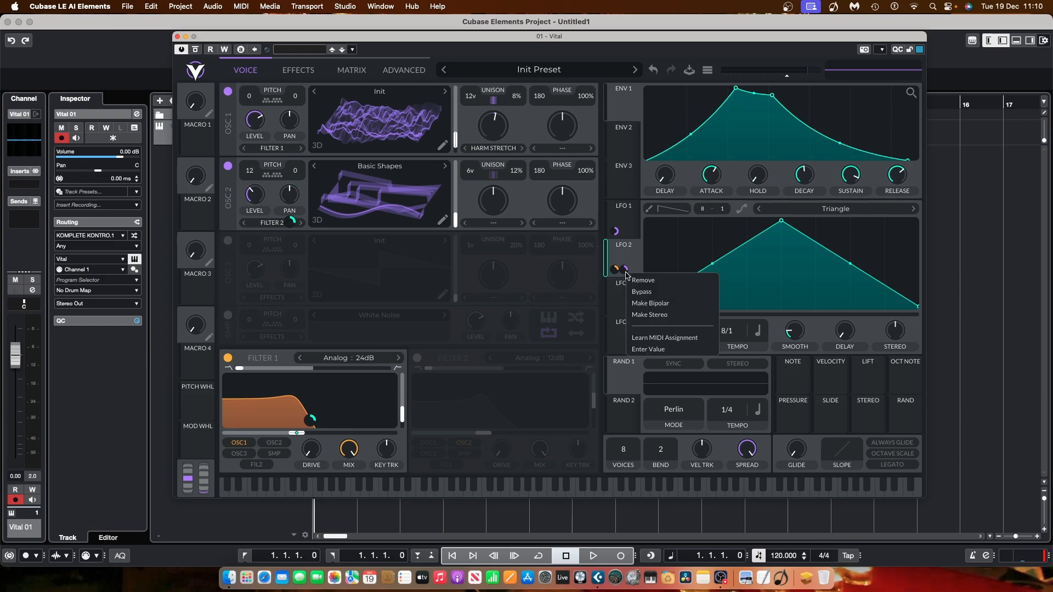
click(660, 304)
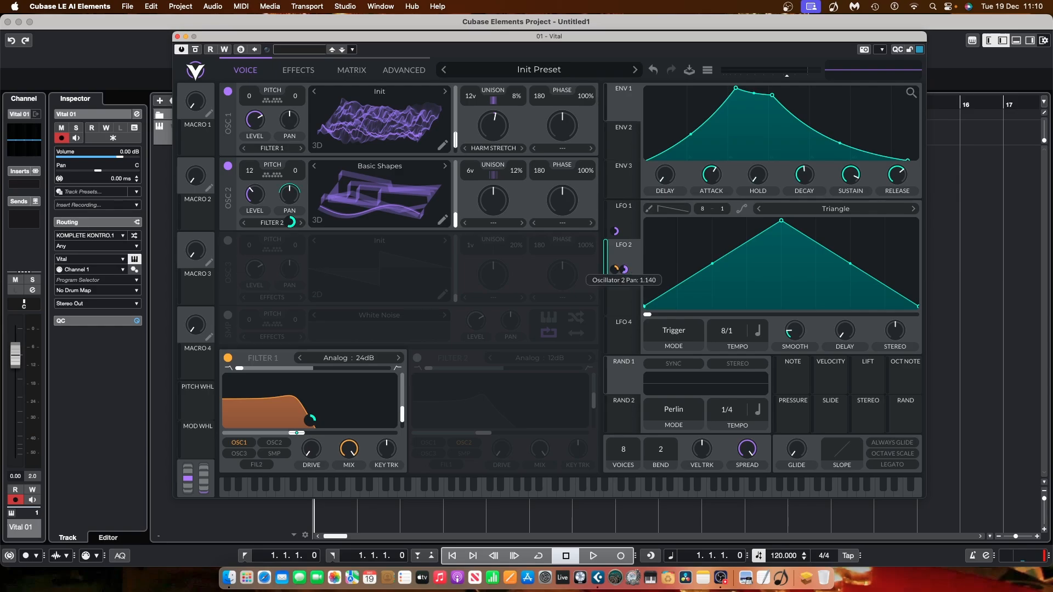
drag(625, 269, 626, 270)
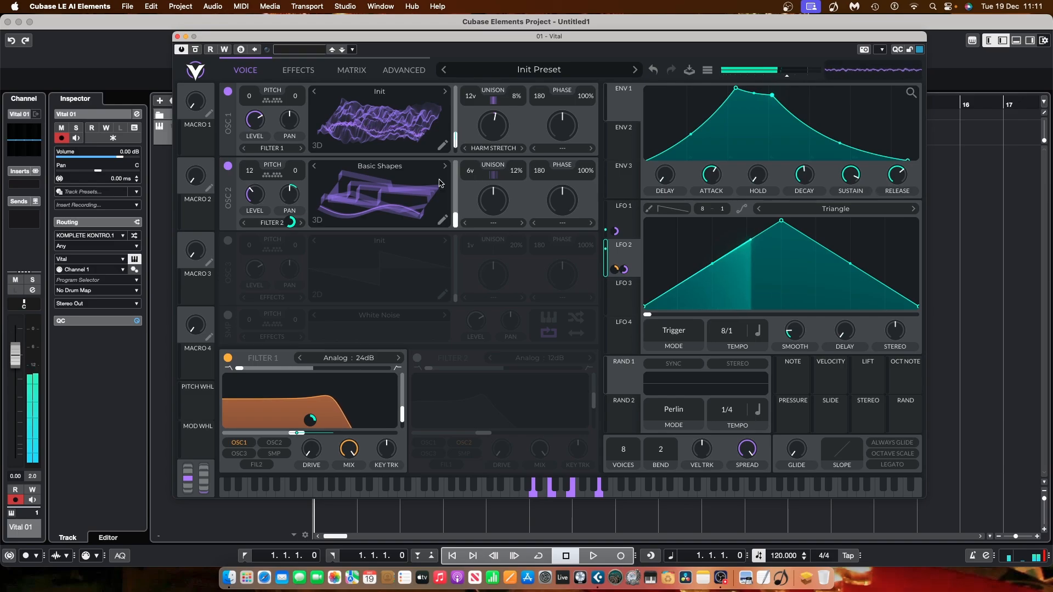
Step: Load the Analog_BD_Sin wavetable into oscillator 2 and raise its wave frame to about 106
drag(455, 224, 458, 233)
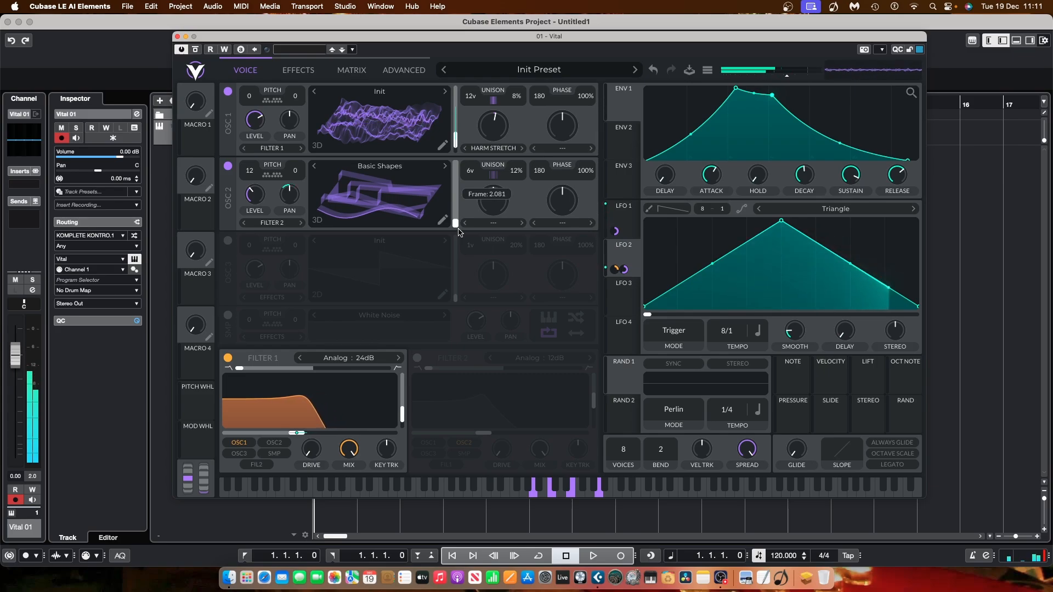
click(385, 166)
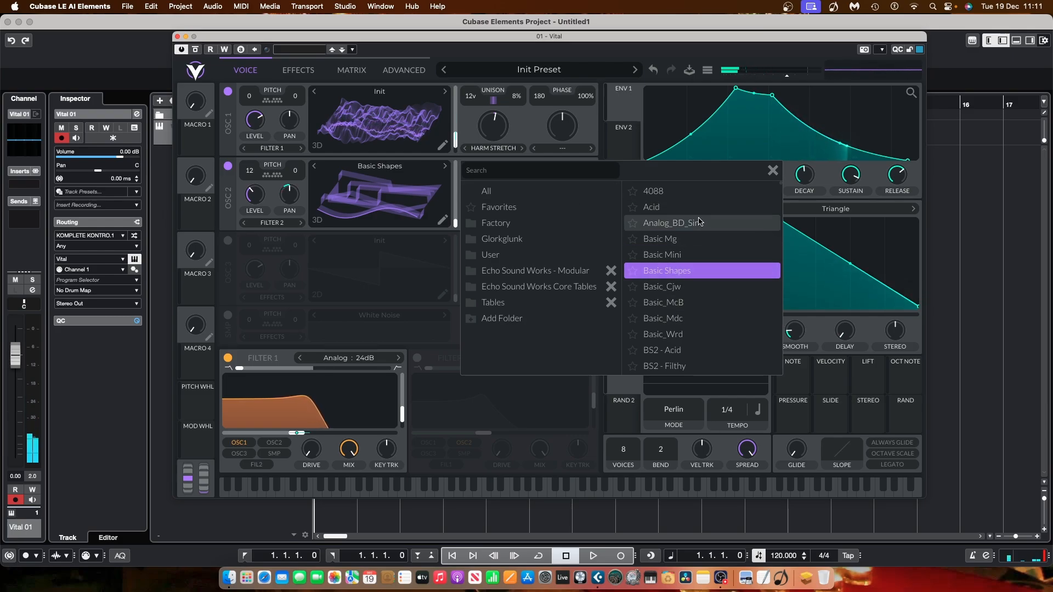
click(721, 224)
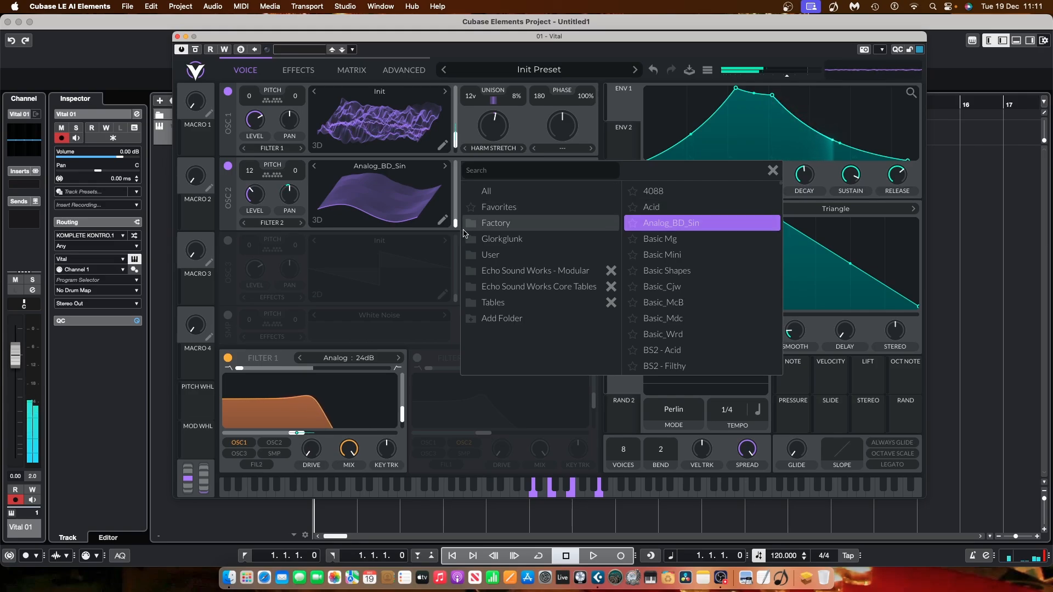
drag(455, 223, 458, 198)
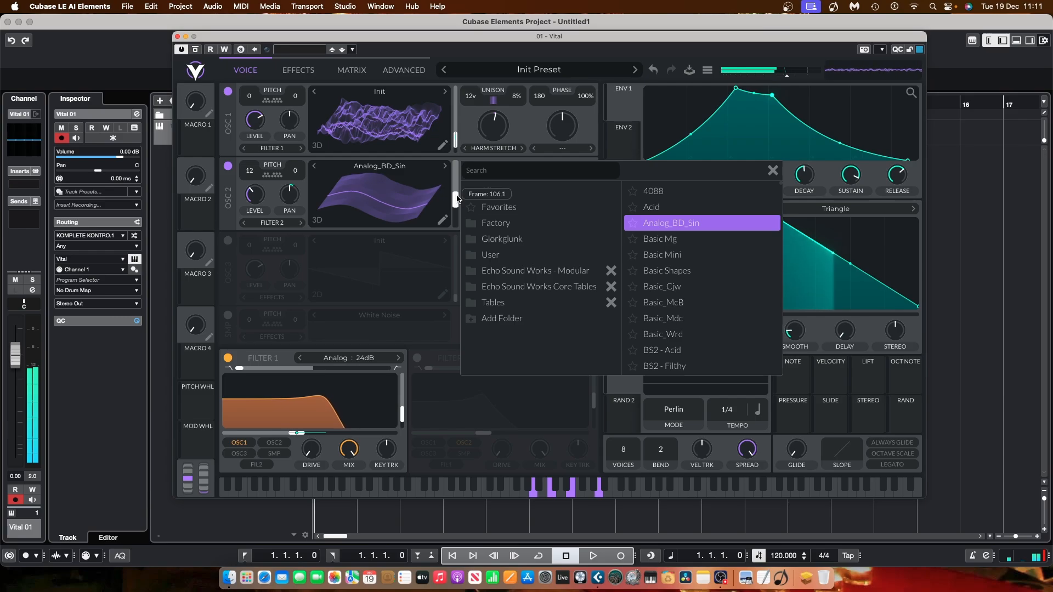
click(773, 170)
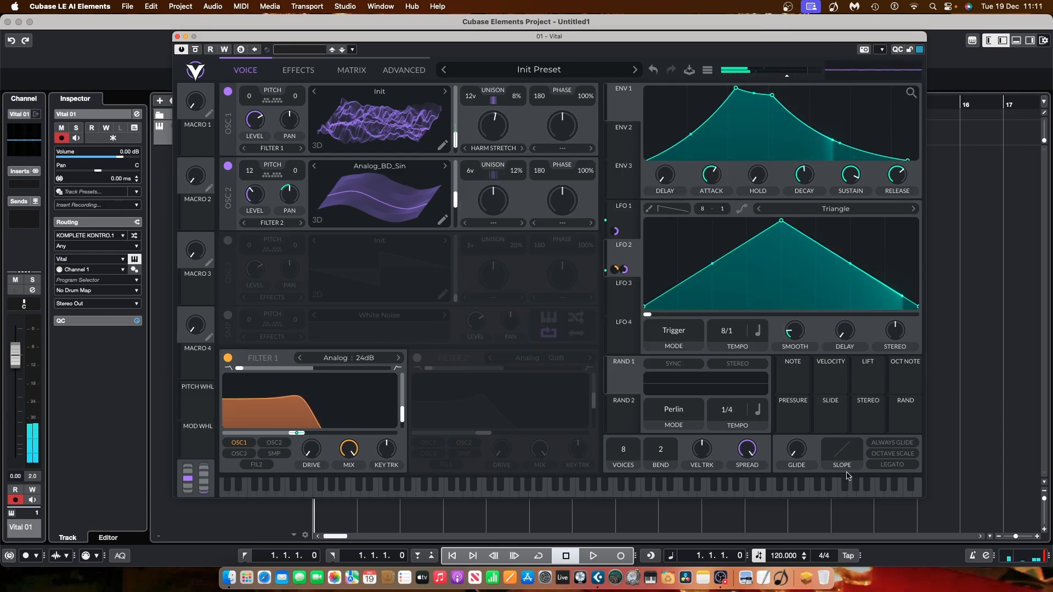
Step: Modulate oscillator 2's wave frame with RAND 1 at a 4/1 tempo, and lower the base frame to near the start
mouse_move(622, 399)
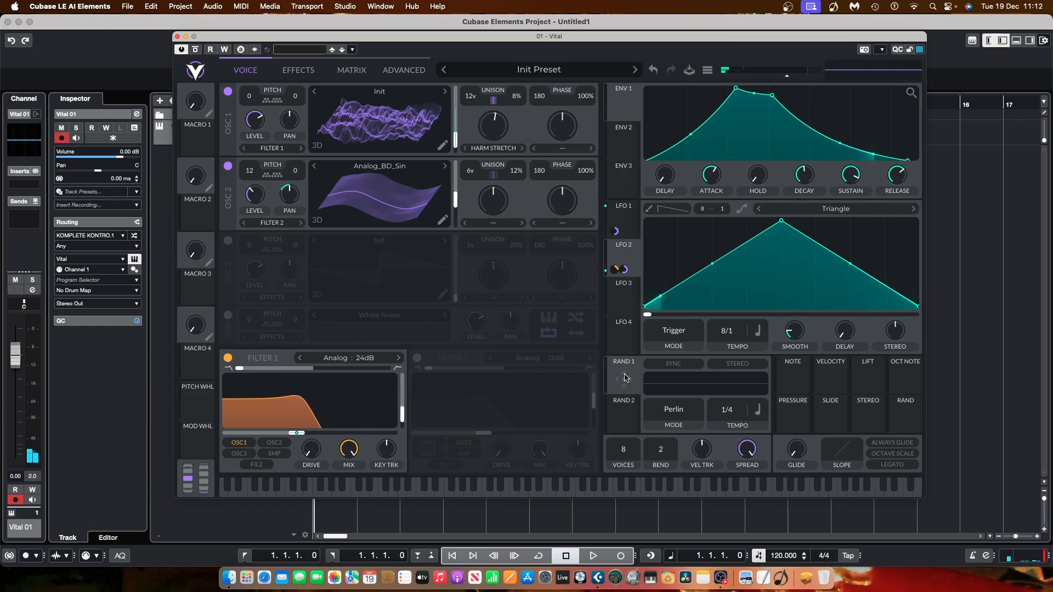
drag(624, 377, 453, 203)
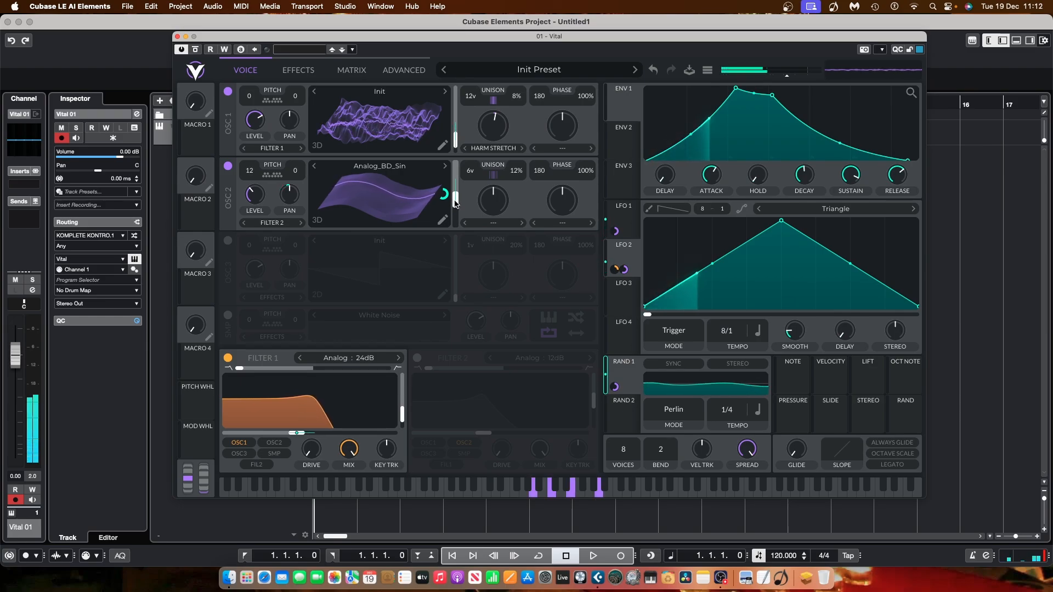
mouse_move(444, 198)
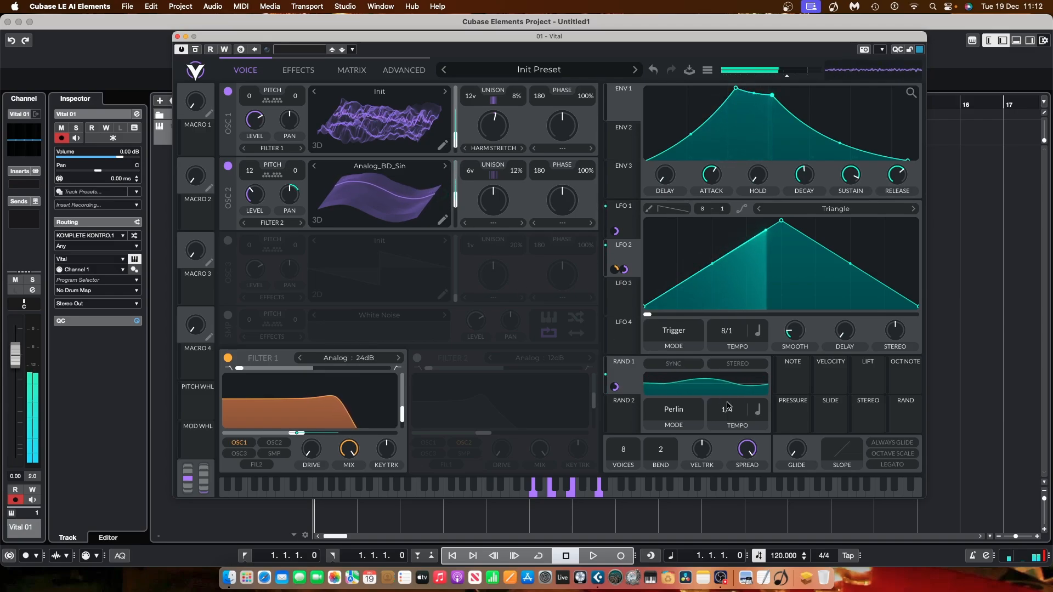
drag(730, 417, 728, 451)
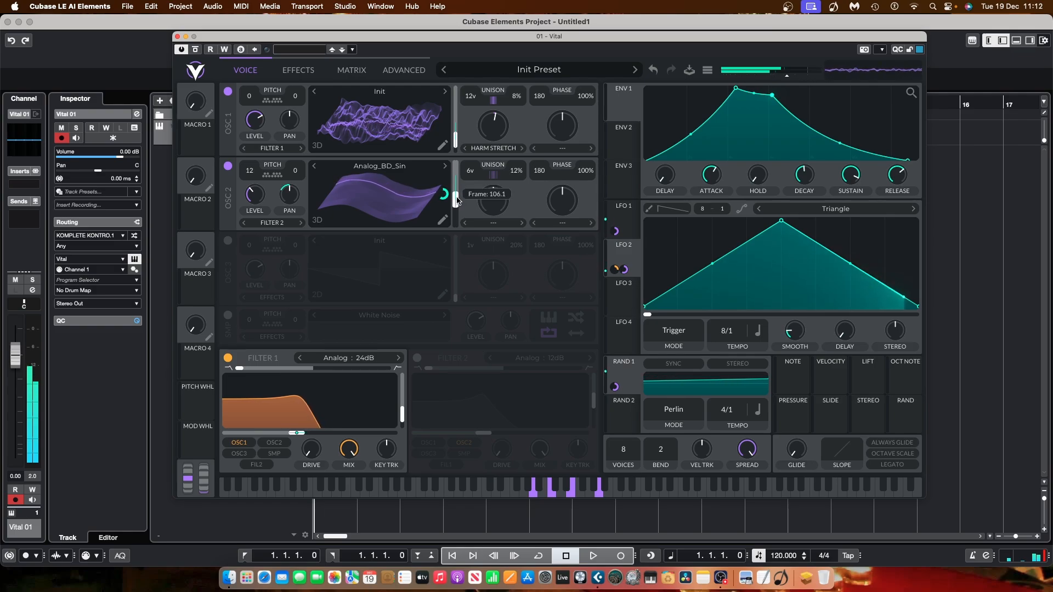
drag(455, 199, 457, 221)
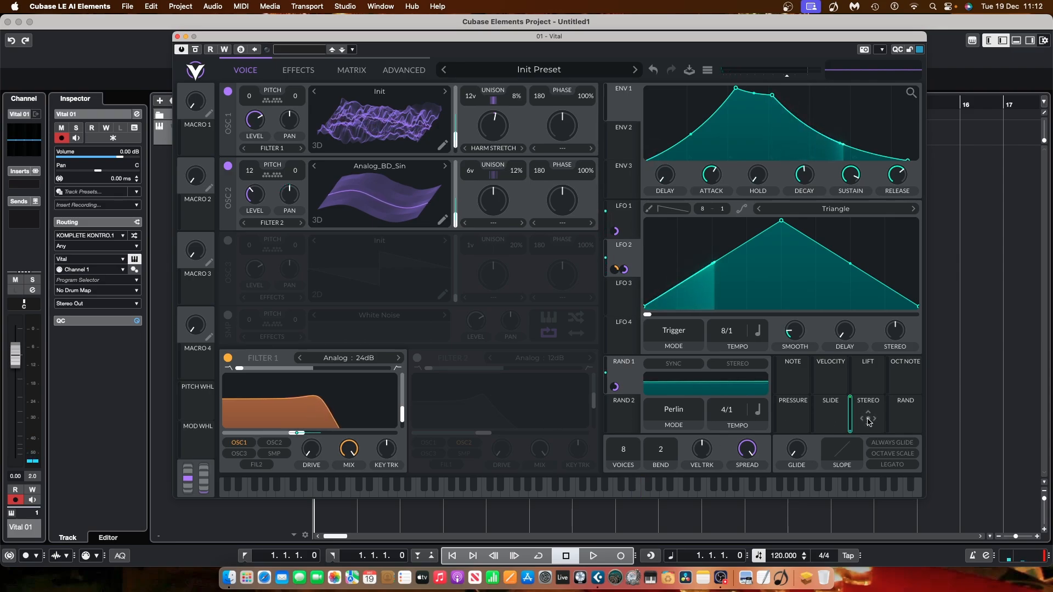
Step: Assign the Stereo source to filter 1's cutoff at a reduced amount, and modulate that amount subtly with RAND 1
drag(868, 419, 367, 430)
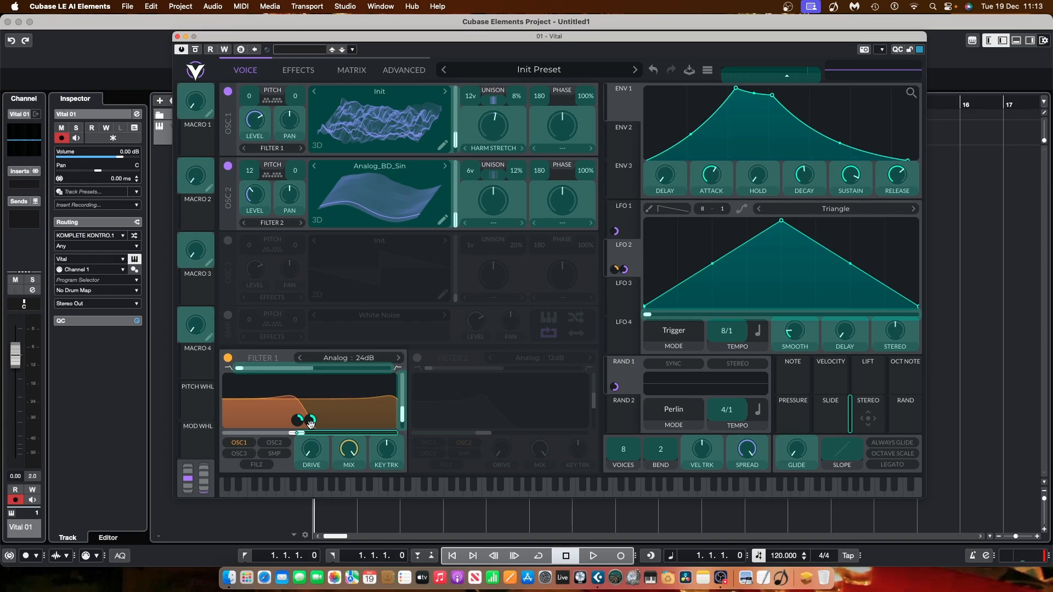
drag(310, 424, 310, 459)
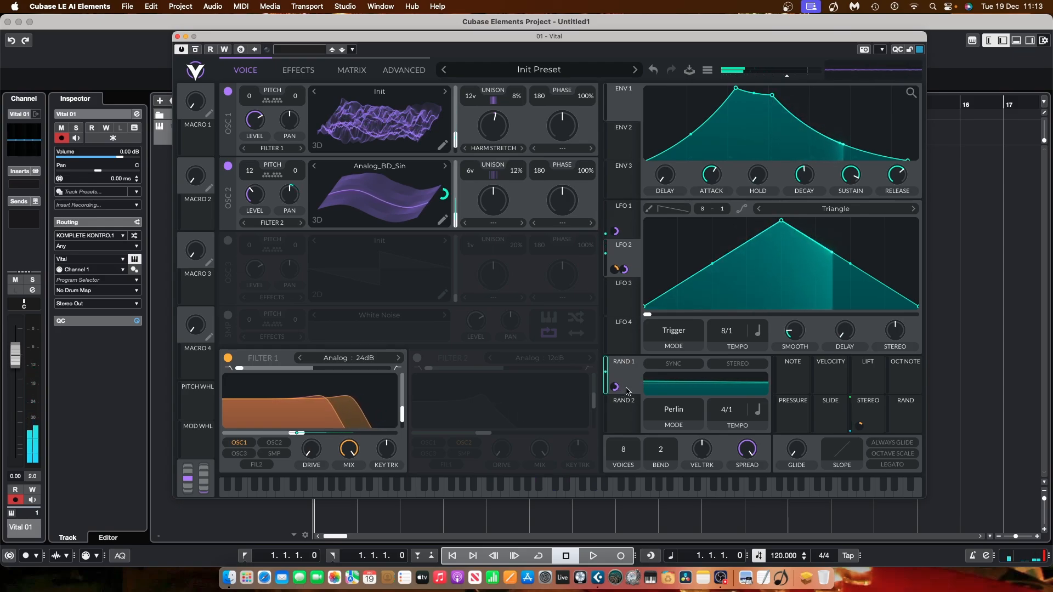
drag(615, 387, 860, 432)
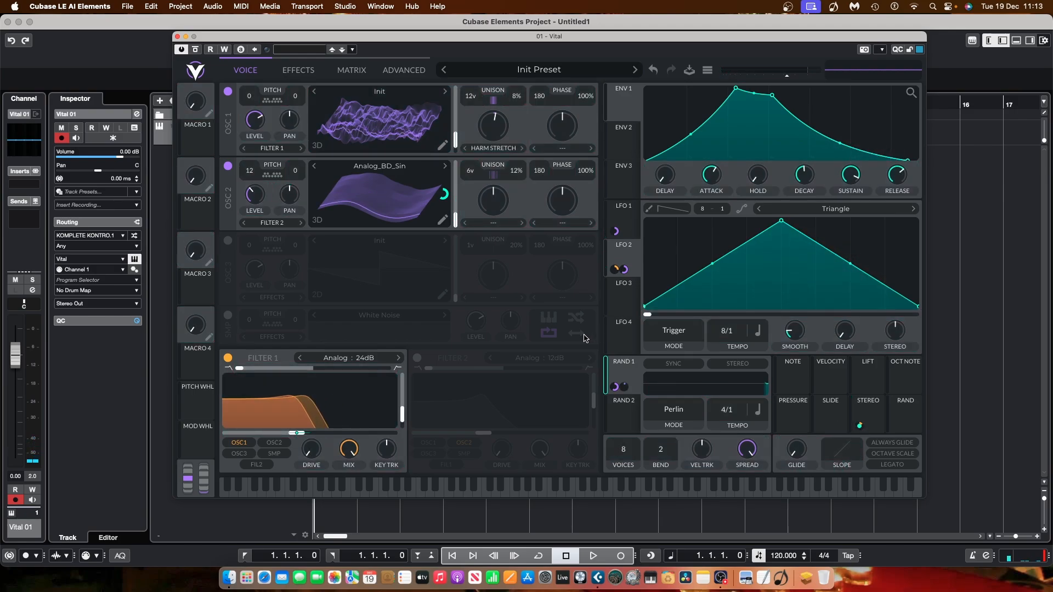
drag(625, 387, 626, 390)
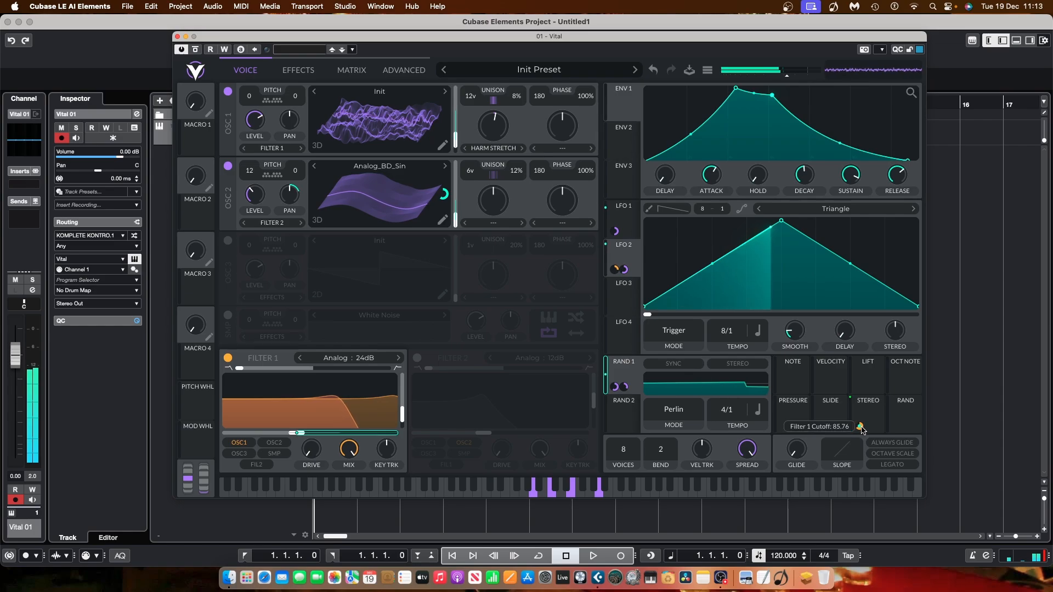
drag(394, 433, 331, 432)
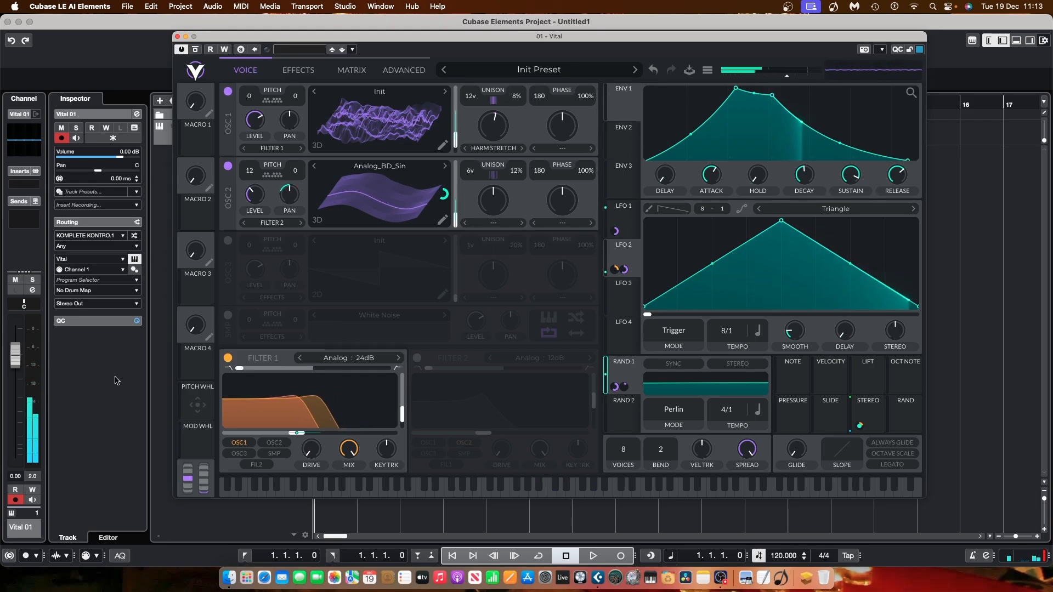
Step: Turn on oscillator 3 and load the factory Harmonic Series wavetable into it
click(229, 241)
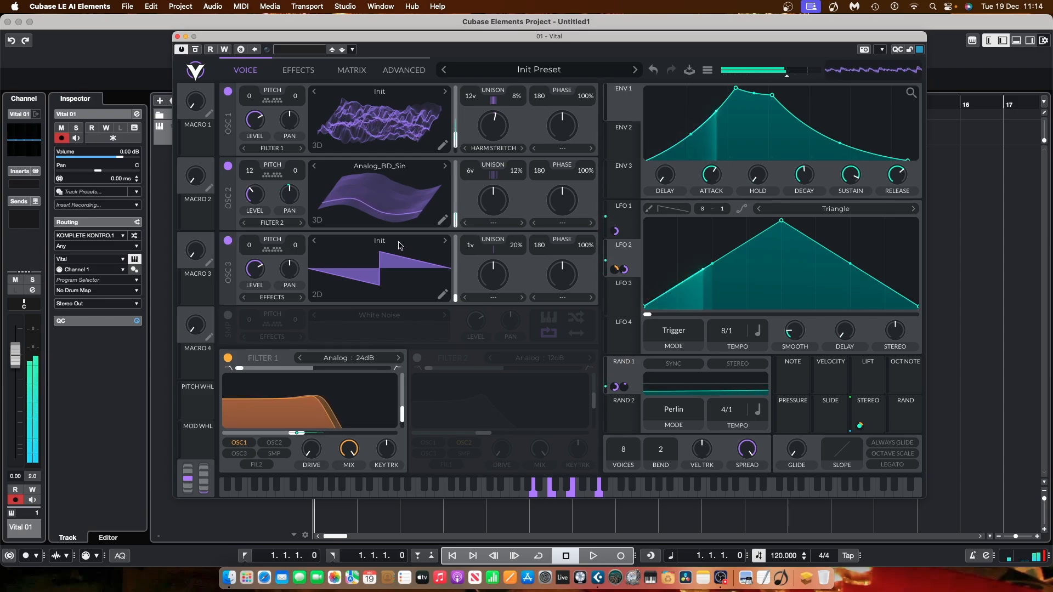
click(379, 241)
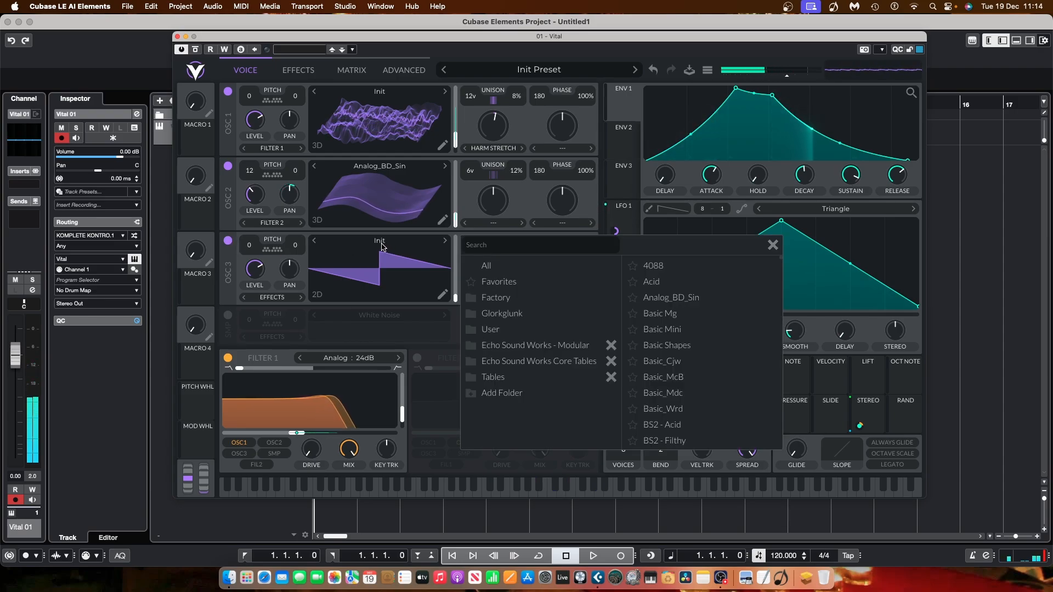
click(519, 299)
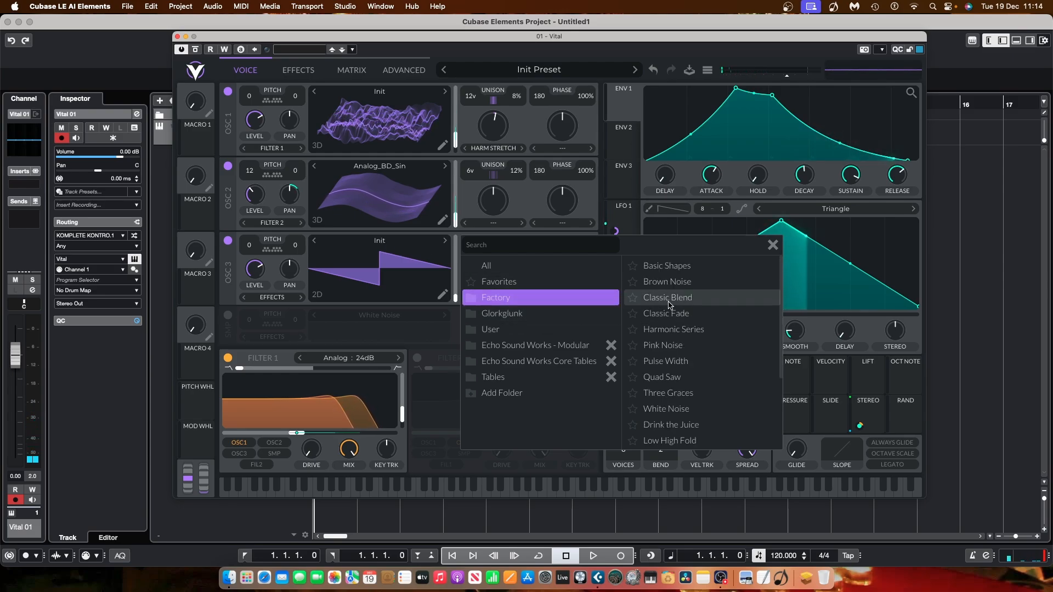
click(674, 328)
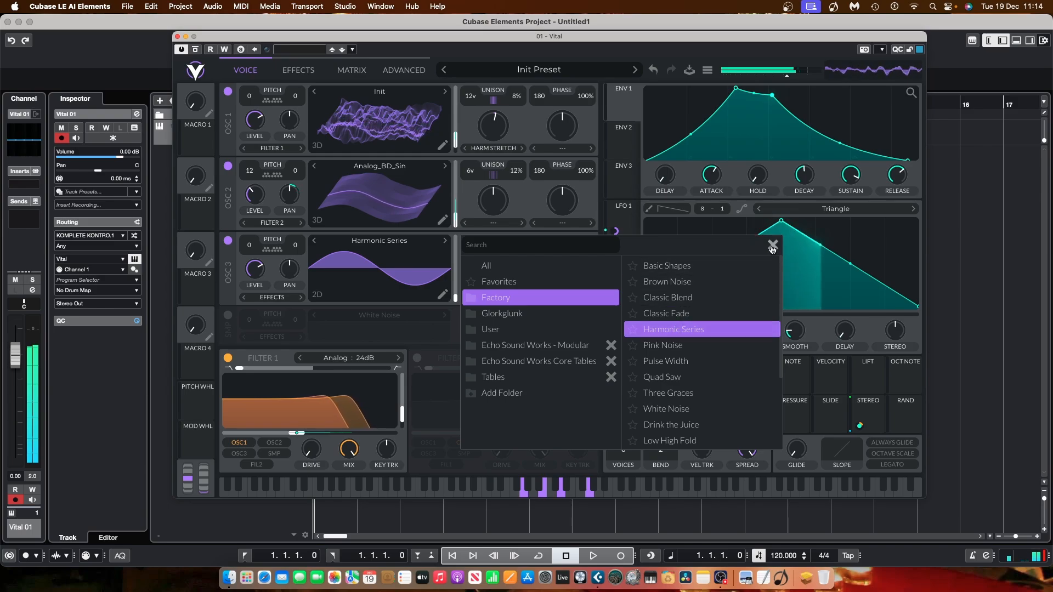
Step: Audition the Vital Sine, Jaw Harp and Drink the Juice wavetables in oscillator 3, raising the wave frame to about 6
scroll(720, 387, down, 1)
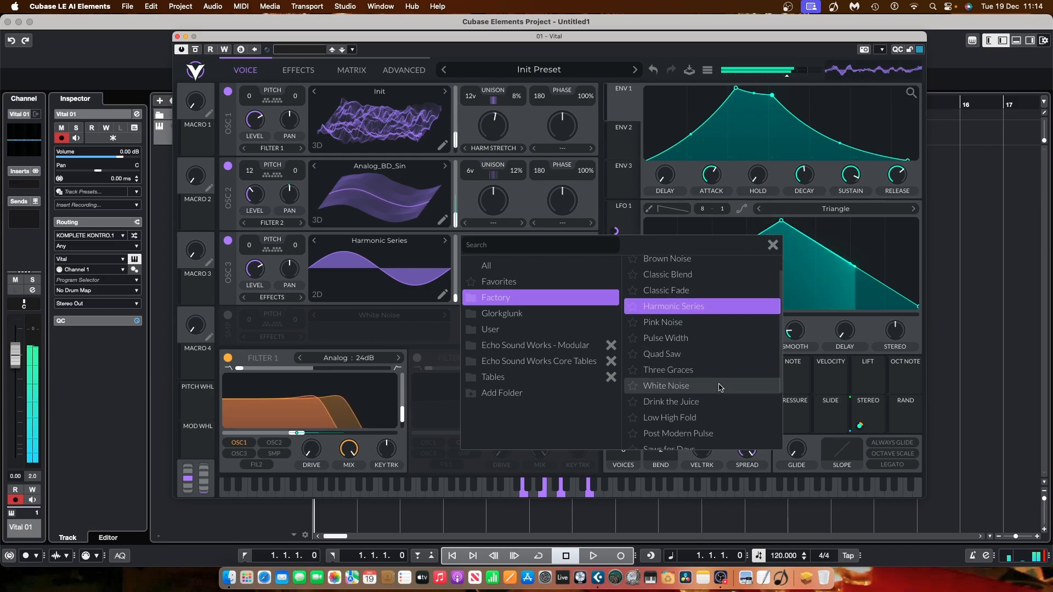
scroll(720, 387, down, 4)
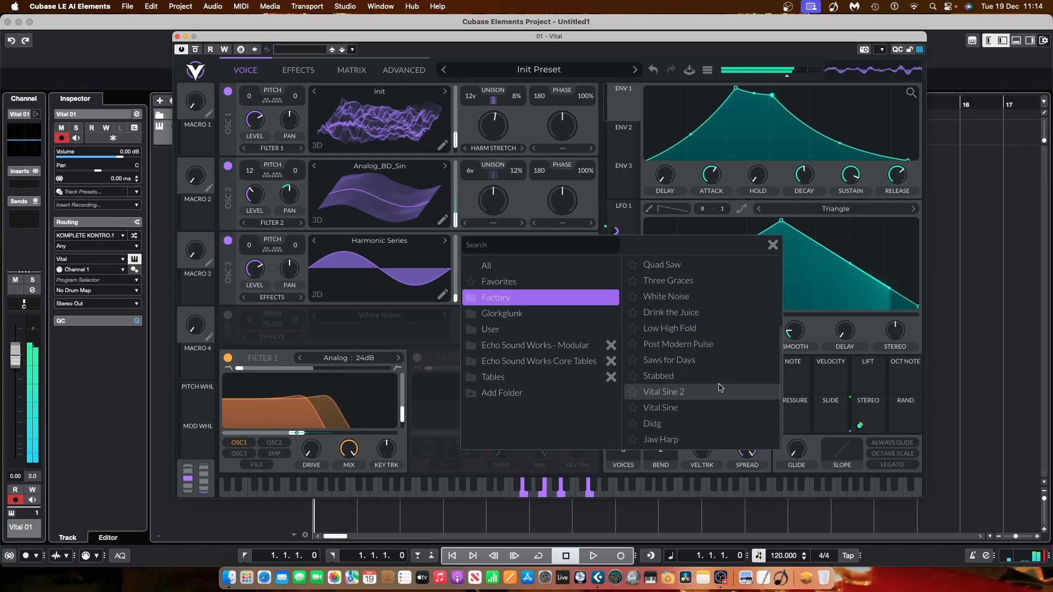
click(680, 412)
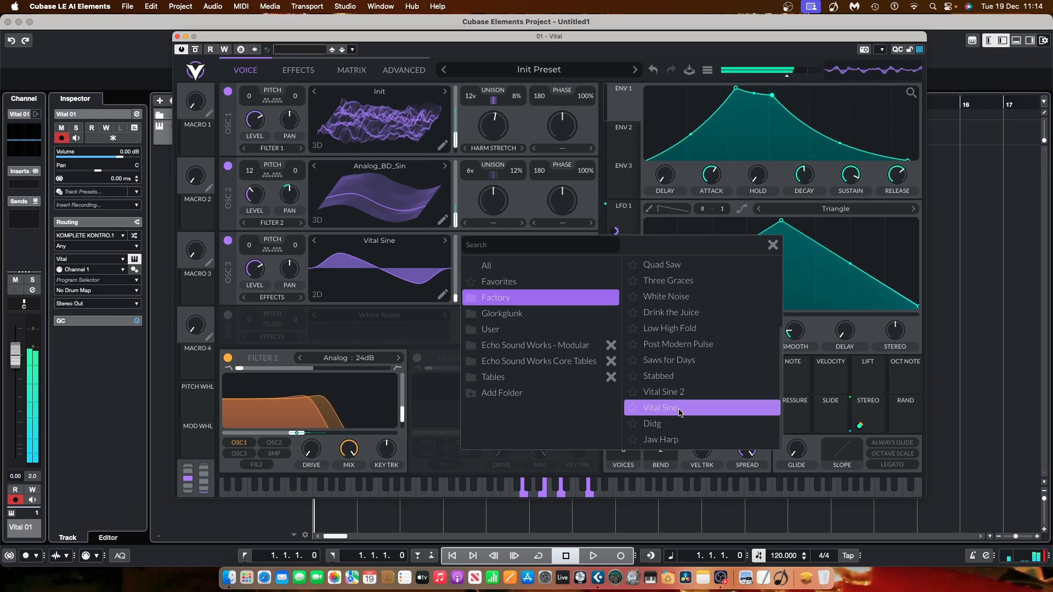
click(680, 442)
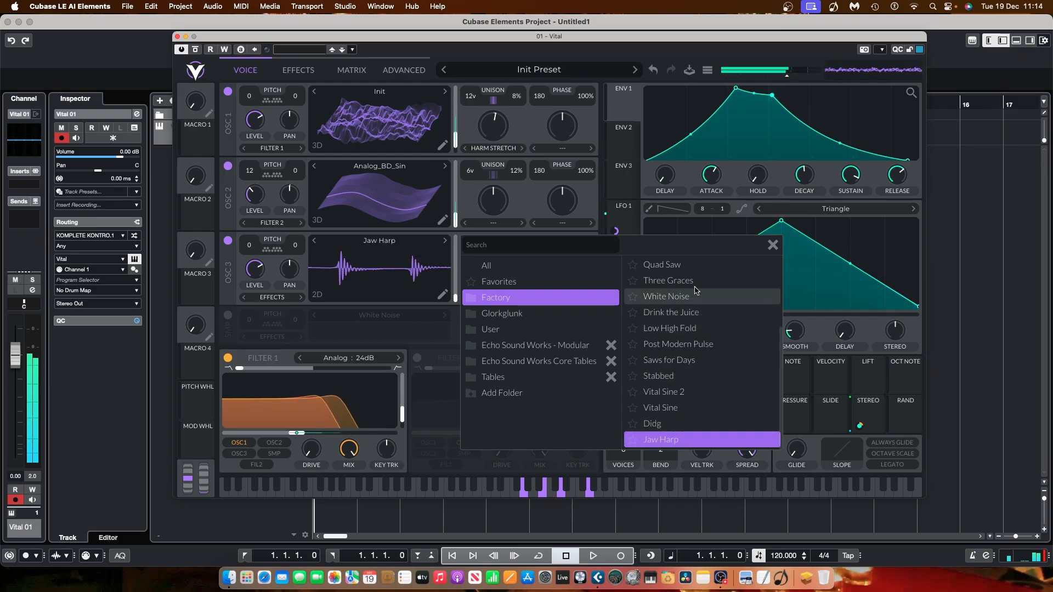
click(692, 313)
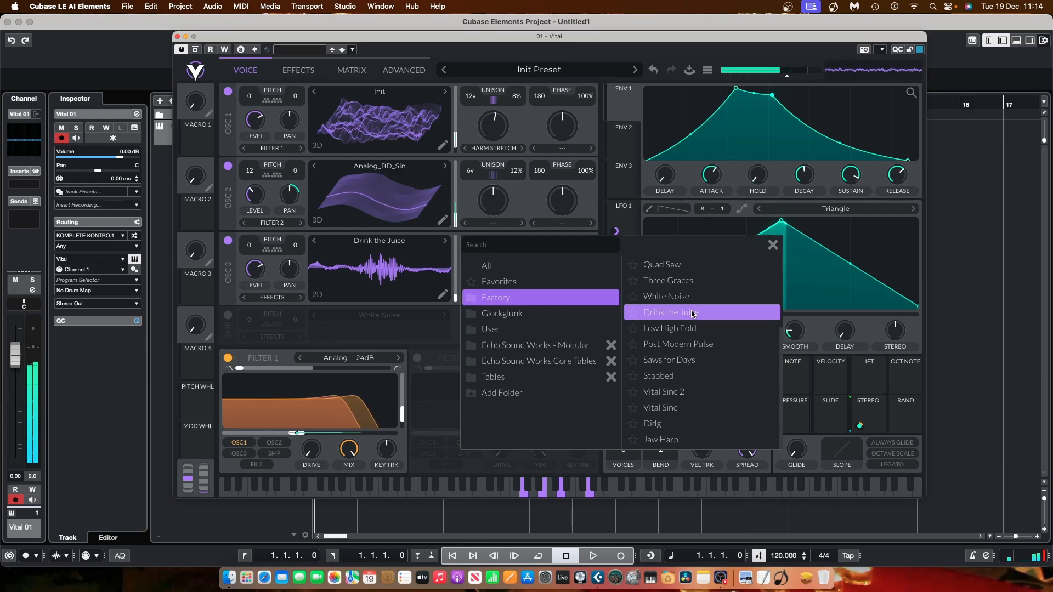
mouse_move(456, 300)
mouse_down()
mouse_move(449, 278)
mouse_move(451, 300)
mouse_up()
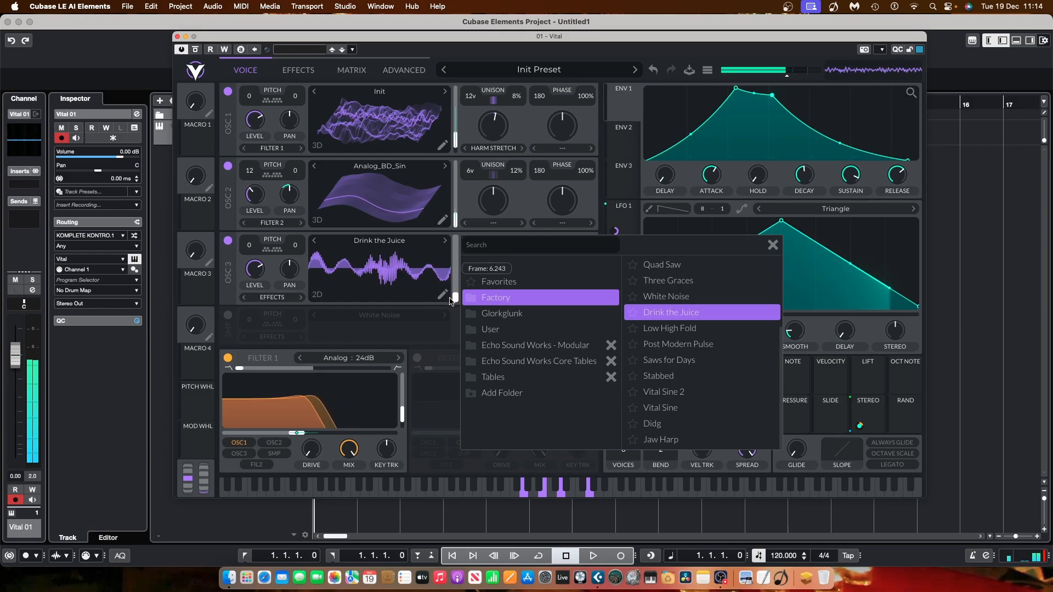
Step: Compare the Three Graces and Quad Saw wavetables in oscillator 3, choose Three Graces and adjust its wave frame
click(692, 285)
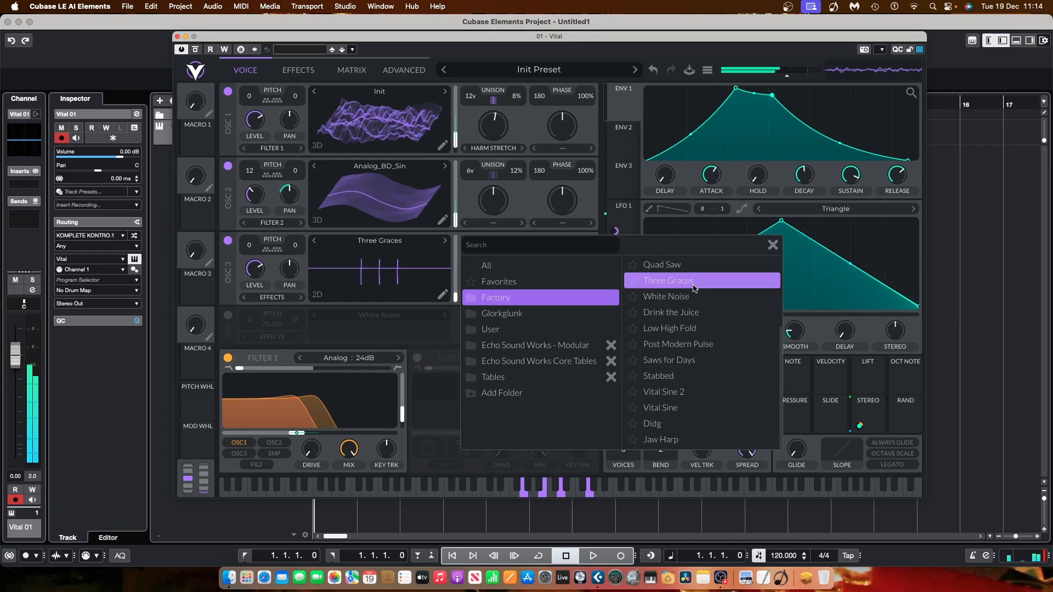
click(683, 268)
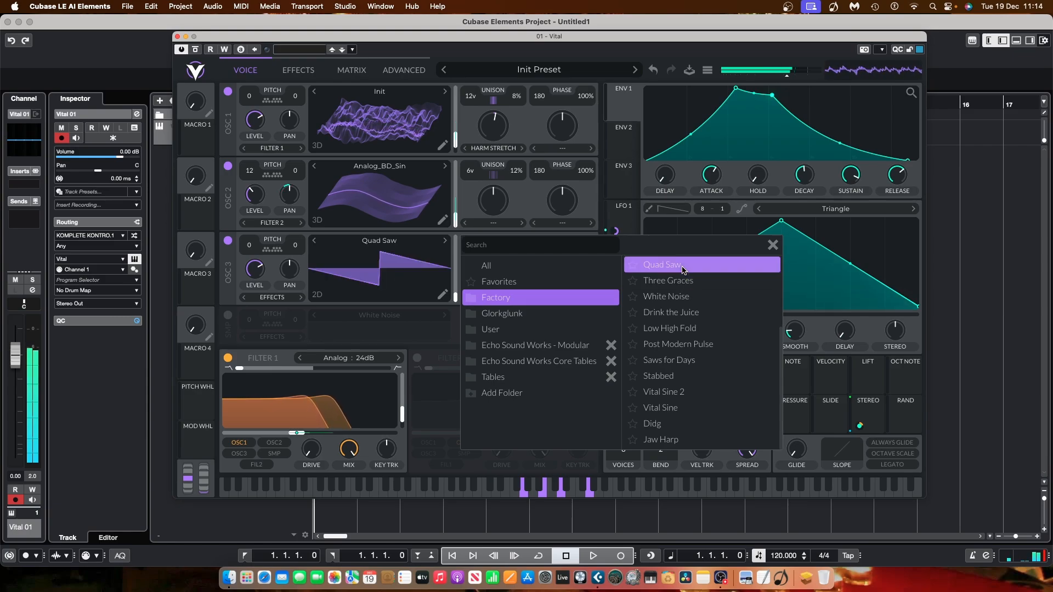
click(527, 315)
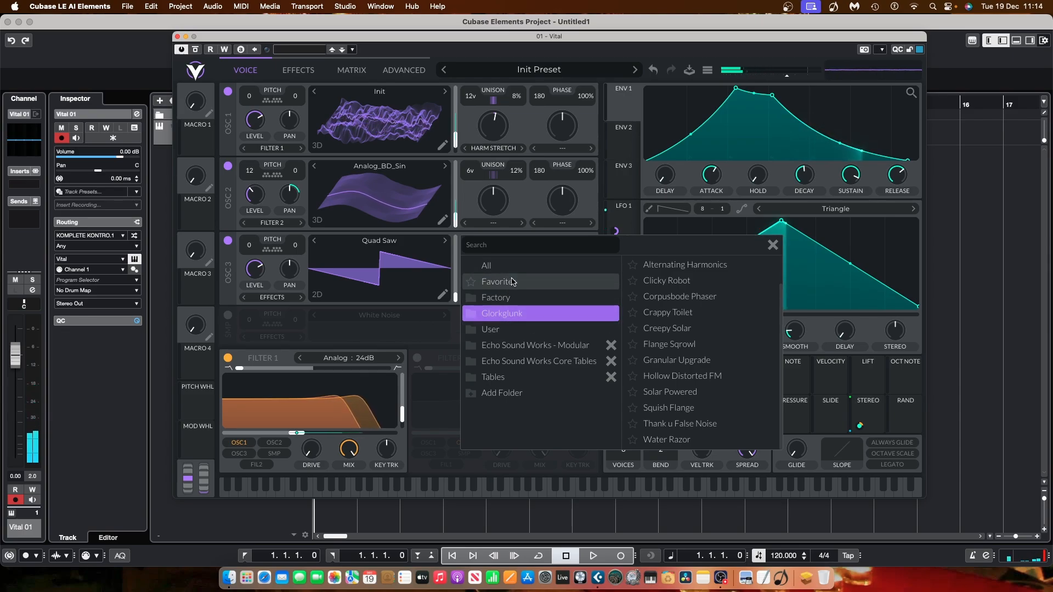
click(516, 299)
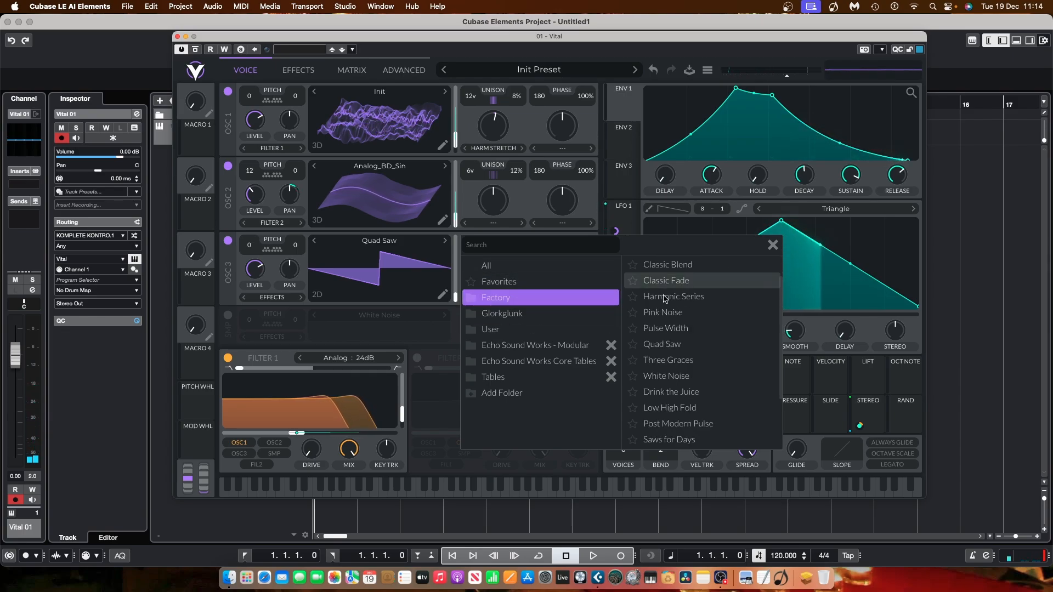
click(690, 365)
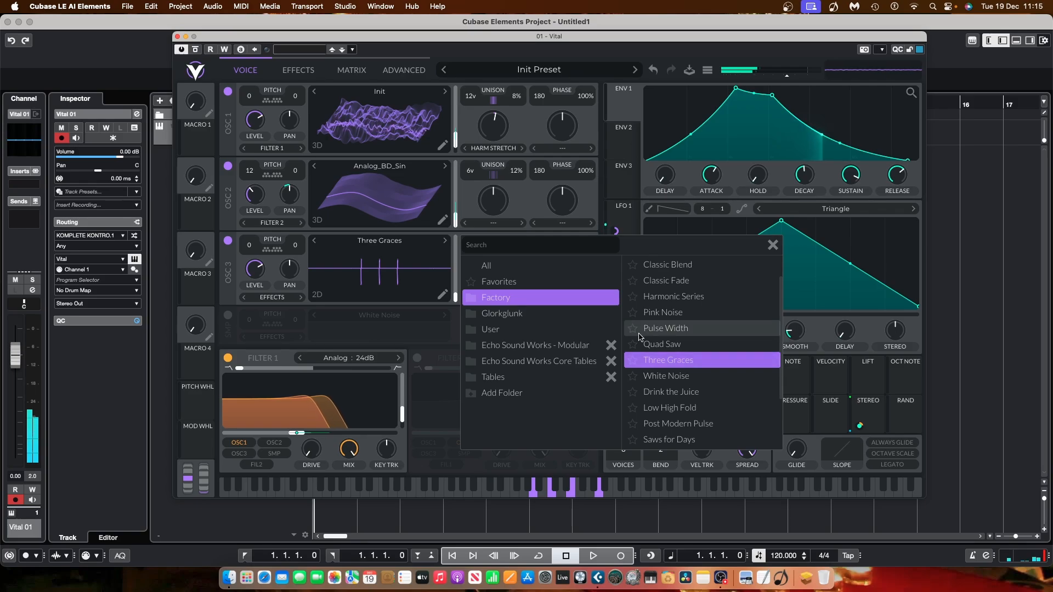
mouse_move(459, 302)
mouse_down()
mouse_move(449, 250)
mouse_move(451, 296)
mouse_up()
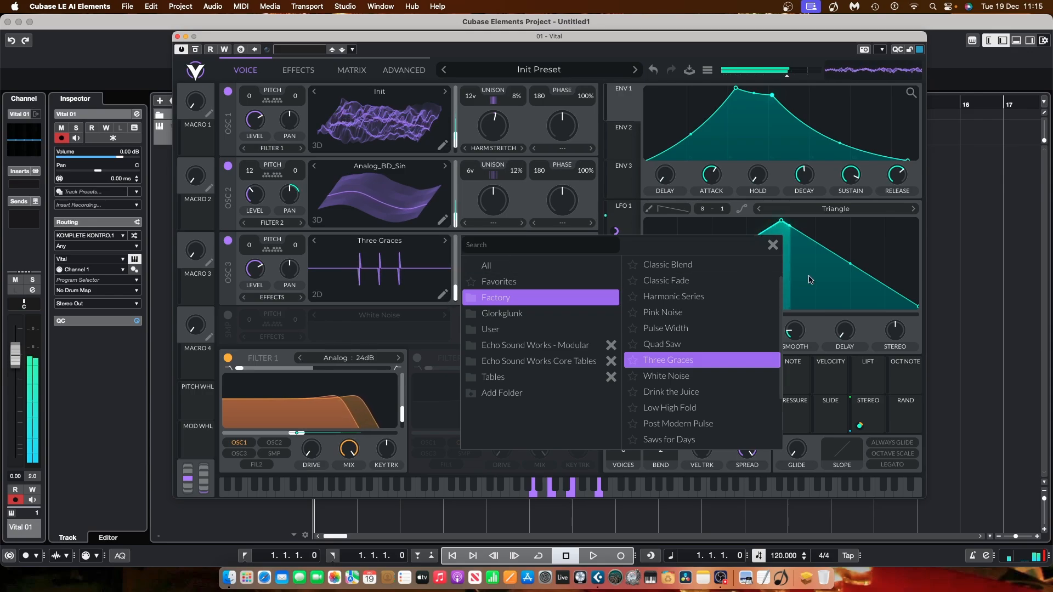
click(772, 245)
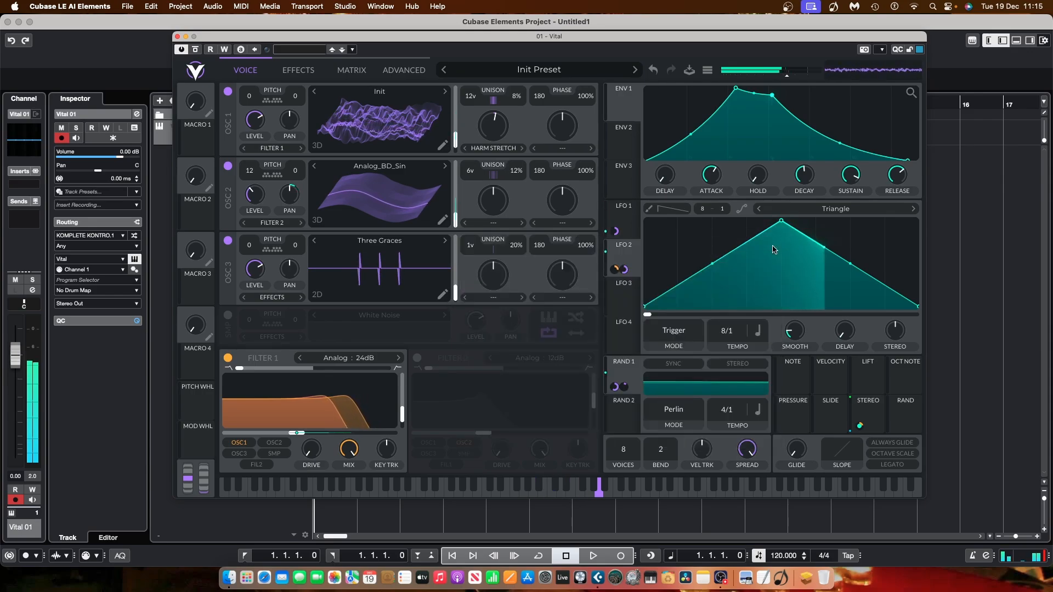
Step: Isolate oscillator 3 by switching off oscillators 1 and 2, and set its pitch to -12 with 7 unison voices at 9% detune
click(228, 92)
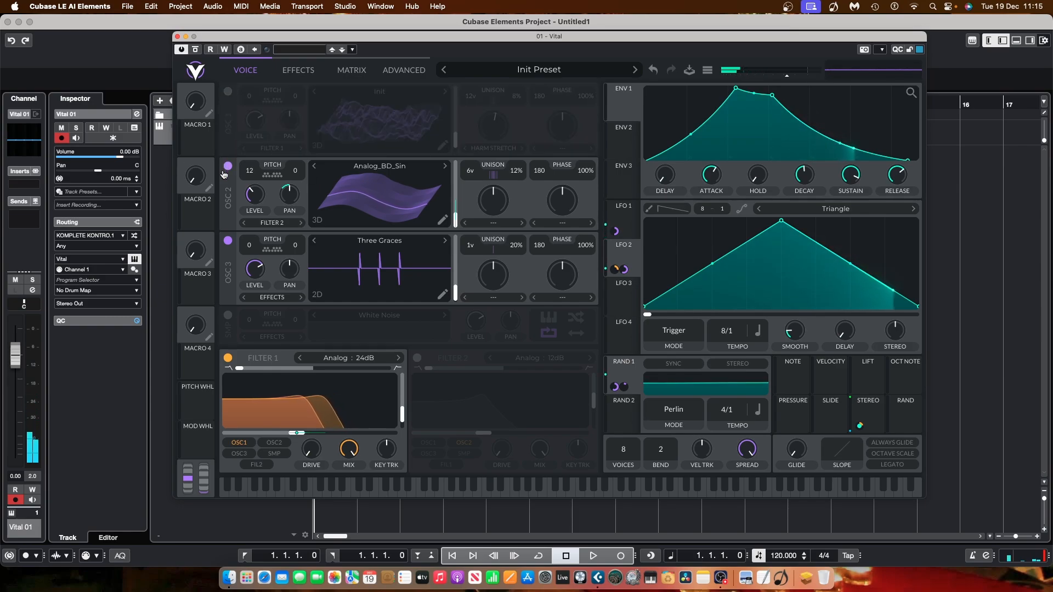
click(228, 167)
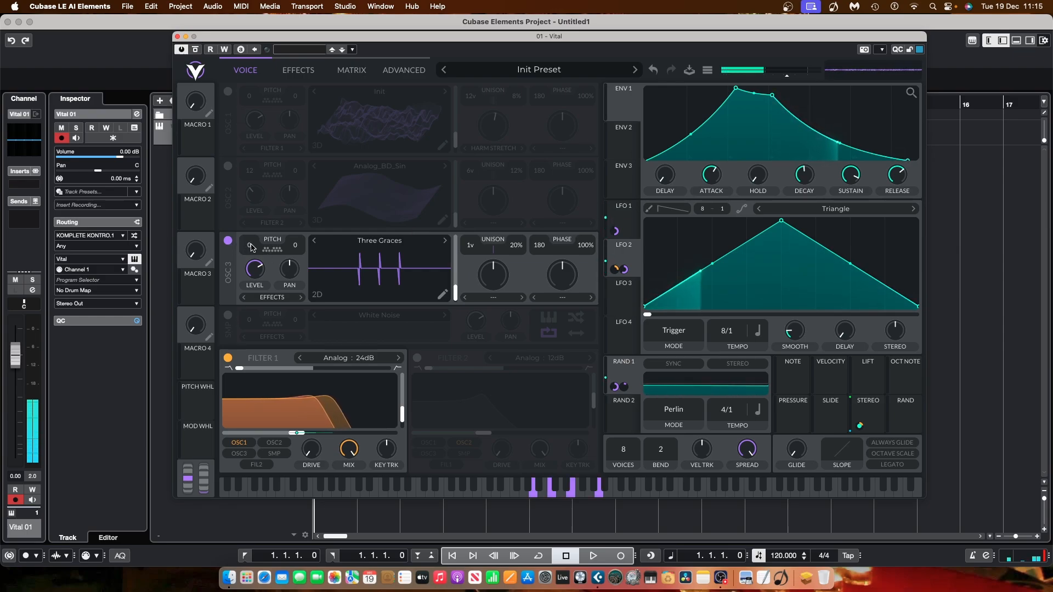
drag(251, 246, 253, 321)
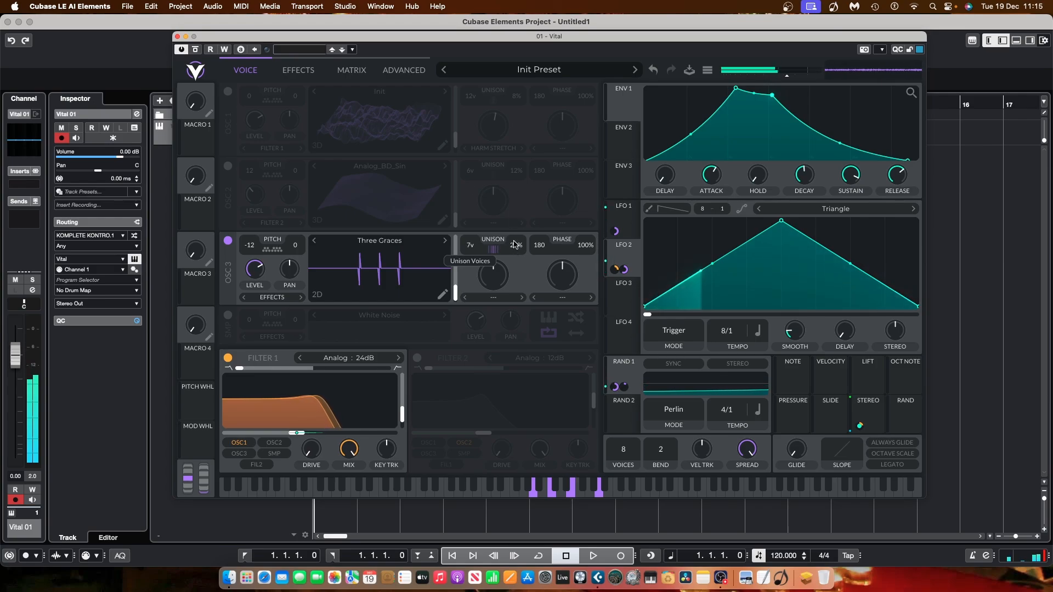
drag(515, 244, 512, 256)
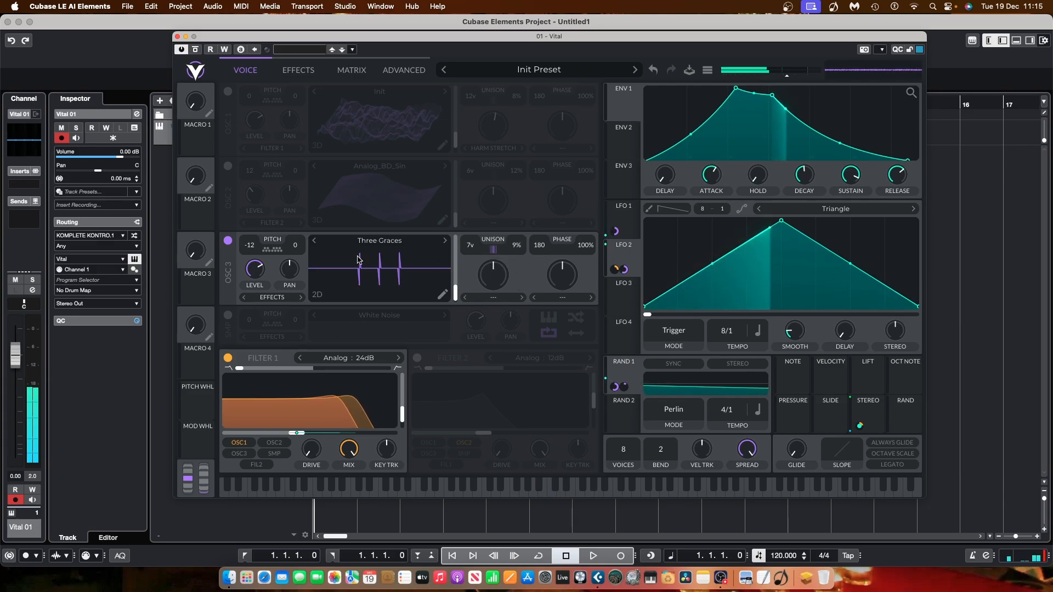
Step: Load the factory Quad Saw wavetable into oscillator 3 and lower the oscillator's level
click(402, 243)
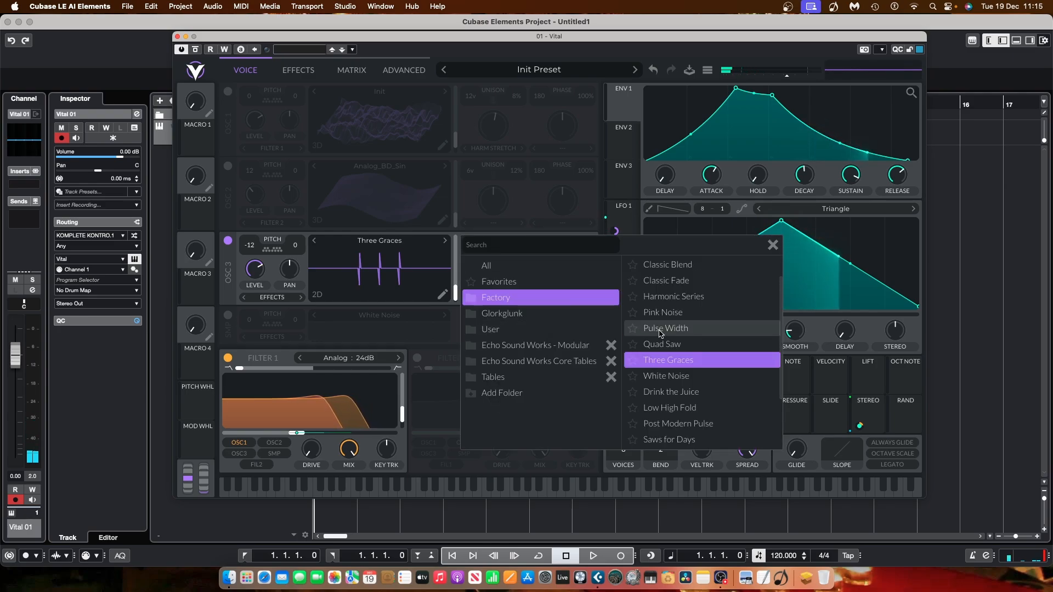
click(690, 346)
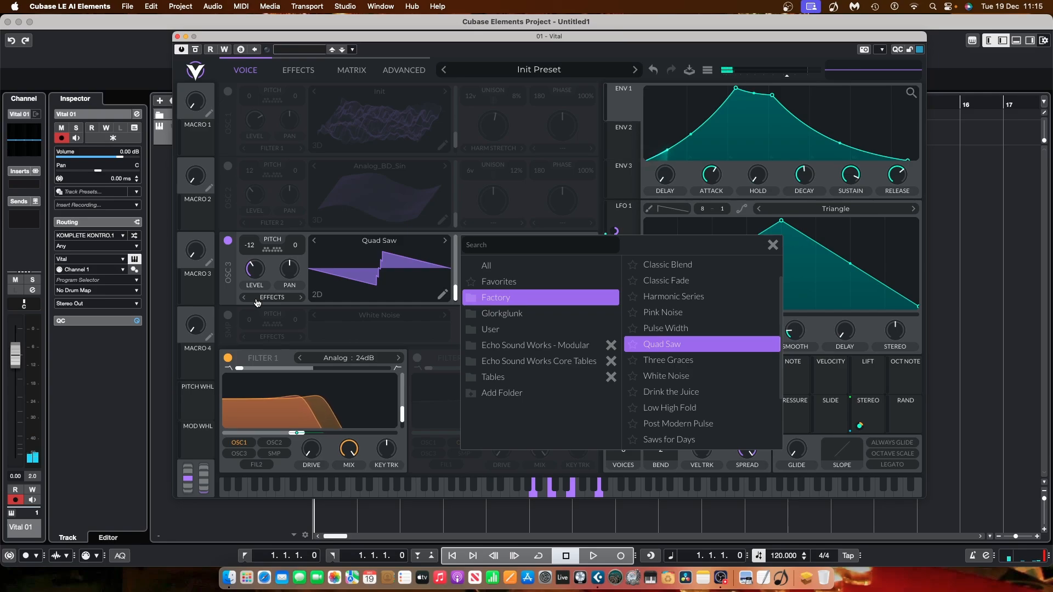
click(772, 245)
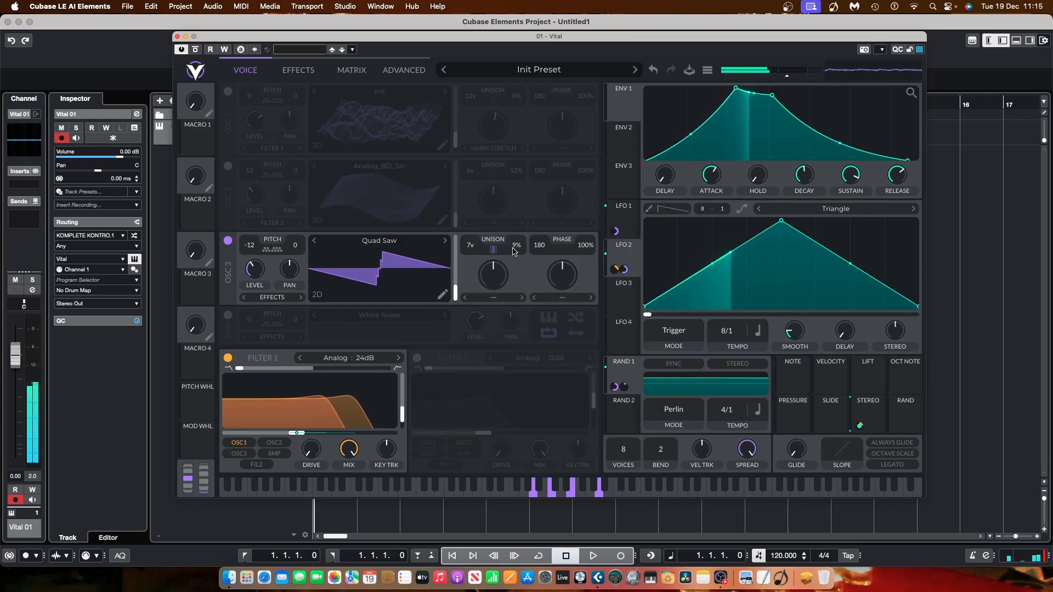
Step: Raise oscillator 3's wave frame to about 58 and set its unison to 12 voices with 3% detune
mouse_move(475, 244)
mouse_down()
mouse_move(471, 231)
mouse_move(473, 257)
mouse_up()
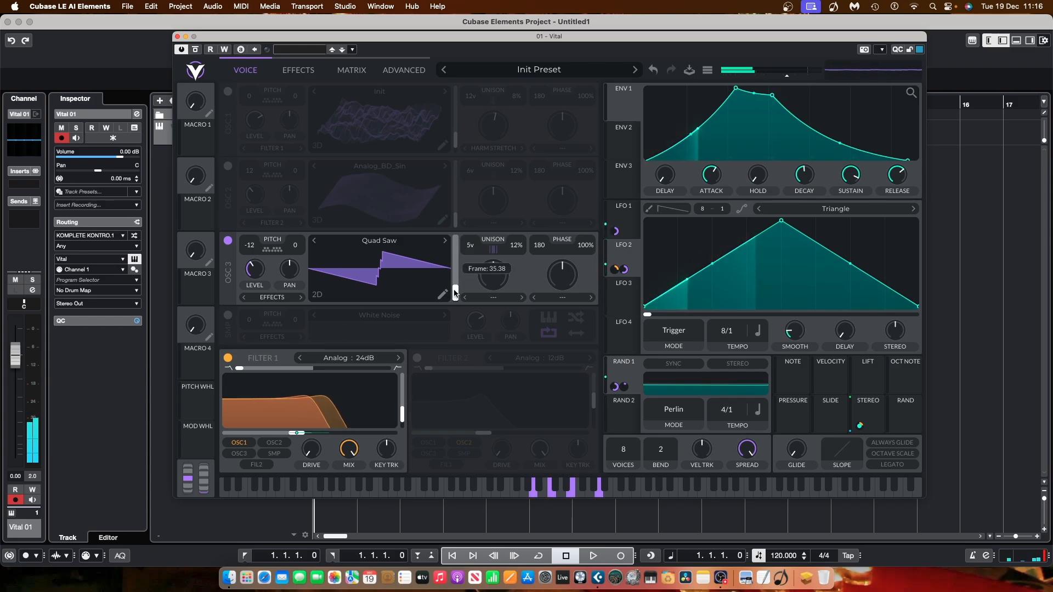
mouse_move(455, 291)
mouse_down()
mouse_move(455, 250)
mouse_move(455, 286)
mouse_up()
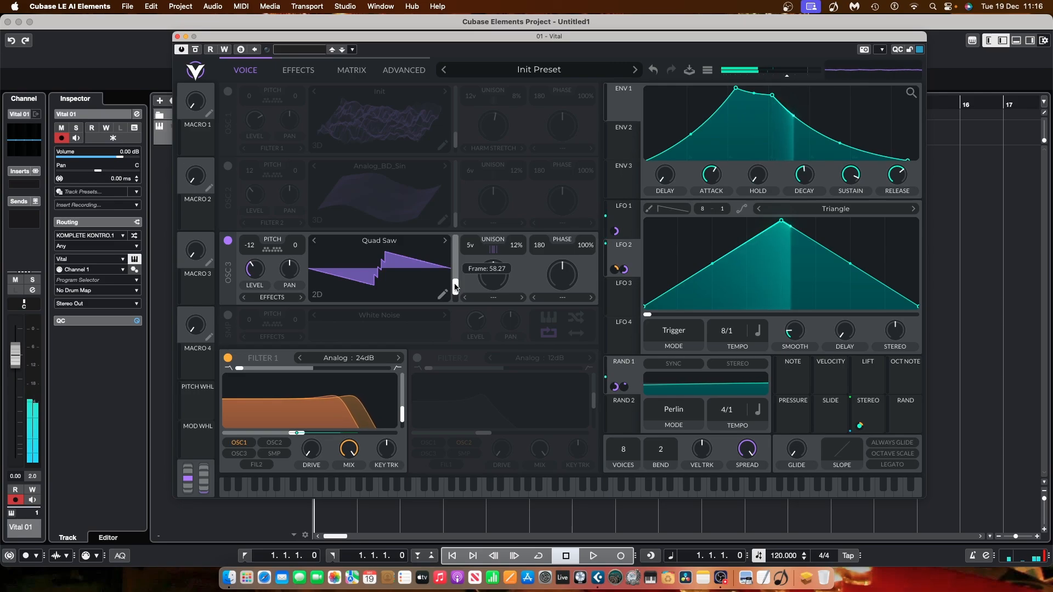
drag(469, 251, 471, 214)
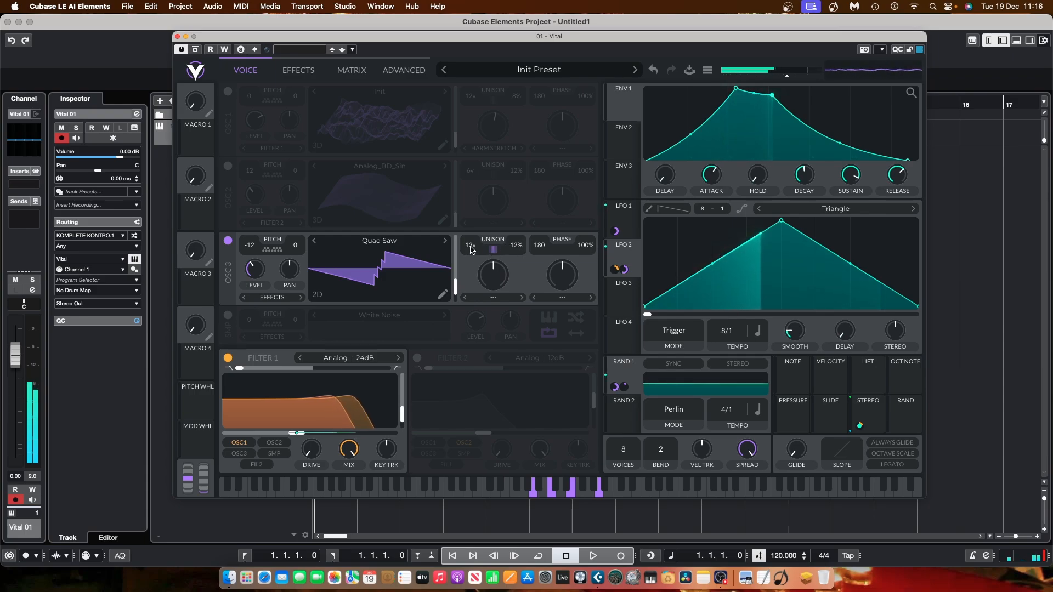
drag(471, 246, 471, 282)
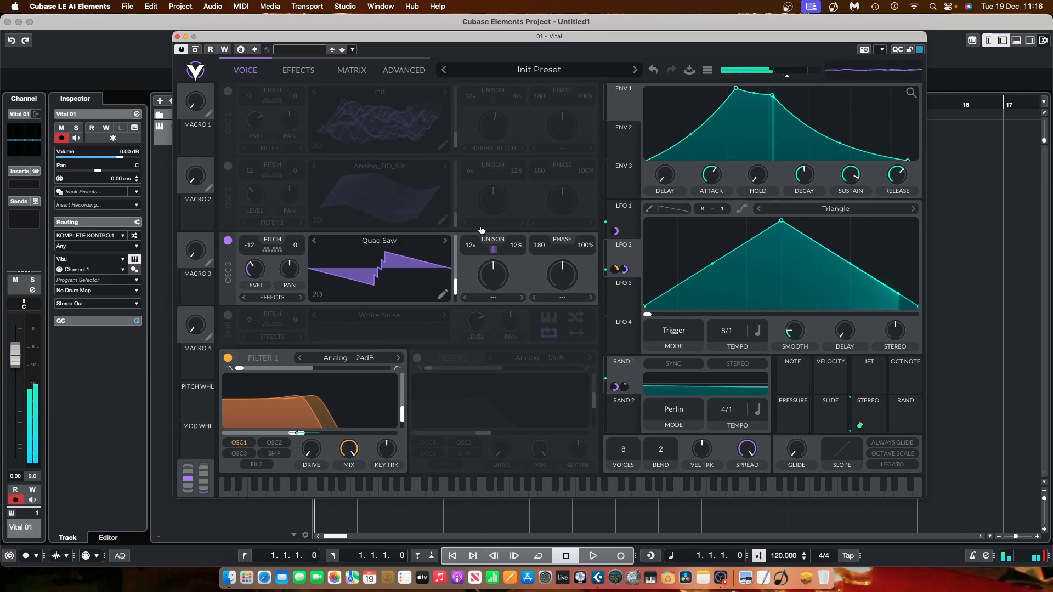
drag(520, 247, 519, 254)
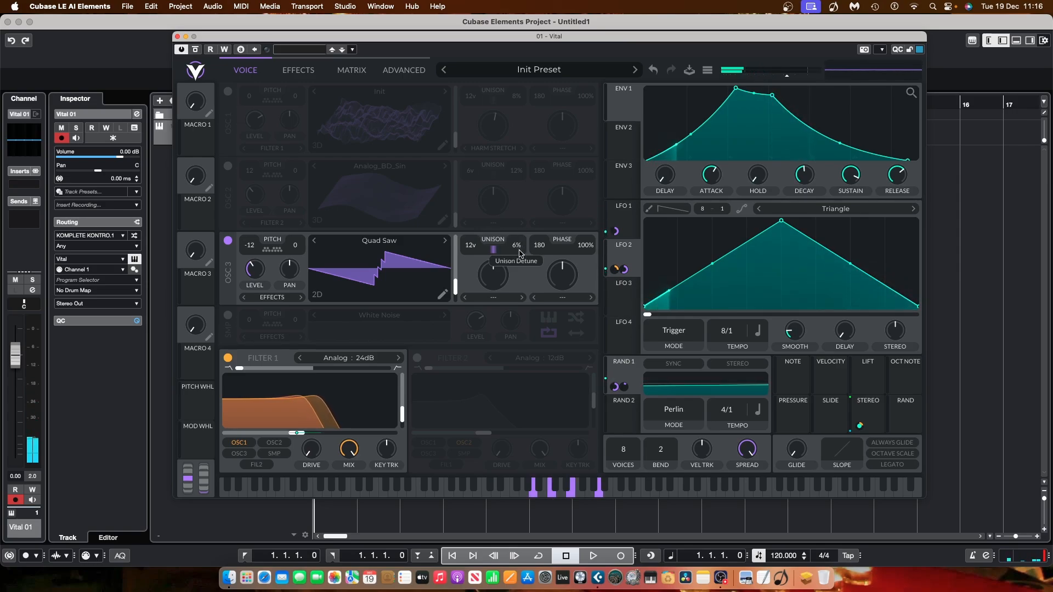
drag(519, 254, 507, 306)
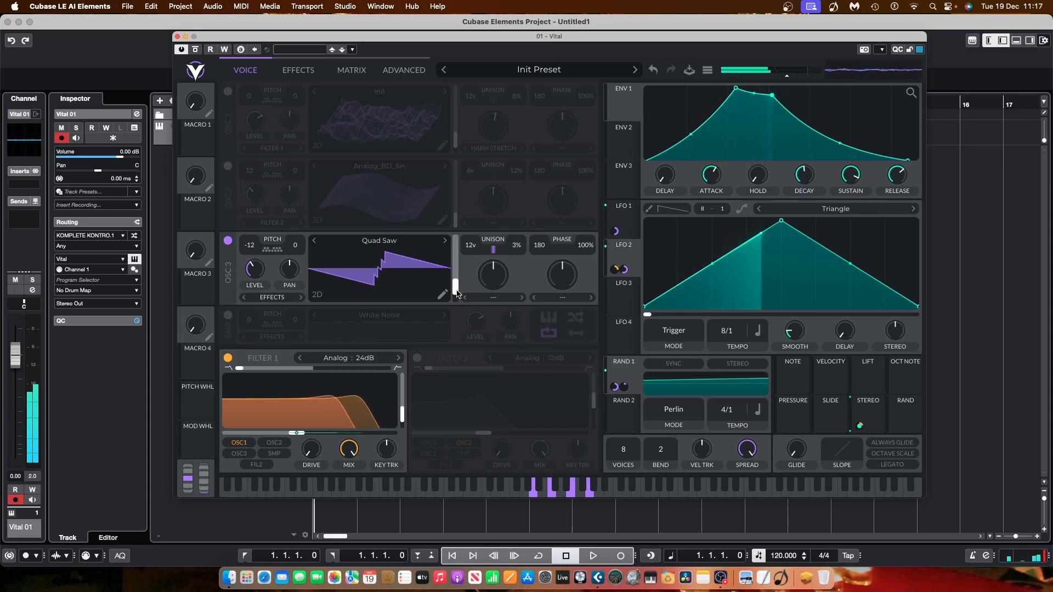
Step: Switch oscillators 1 and 2 back on and lower oscillator 3's wave frame to near the start
click(228, 166)
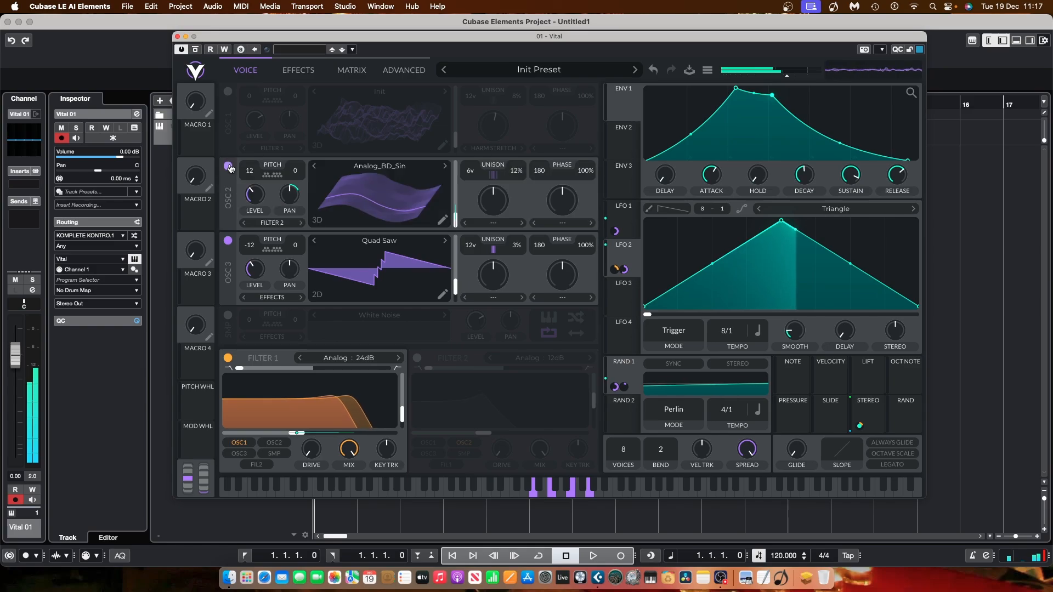
click(227, 92)
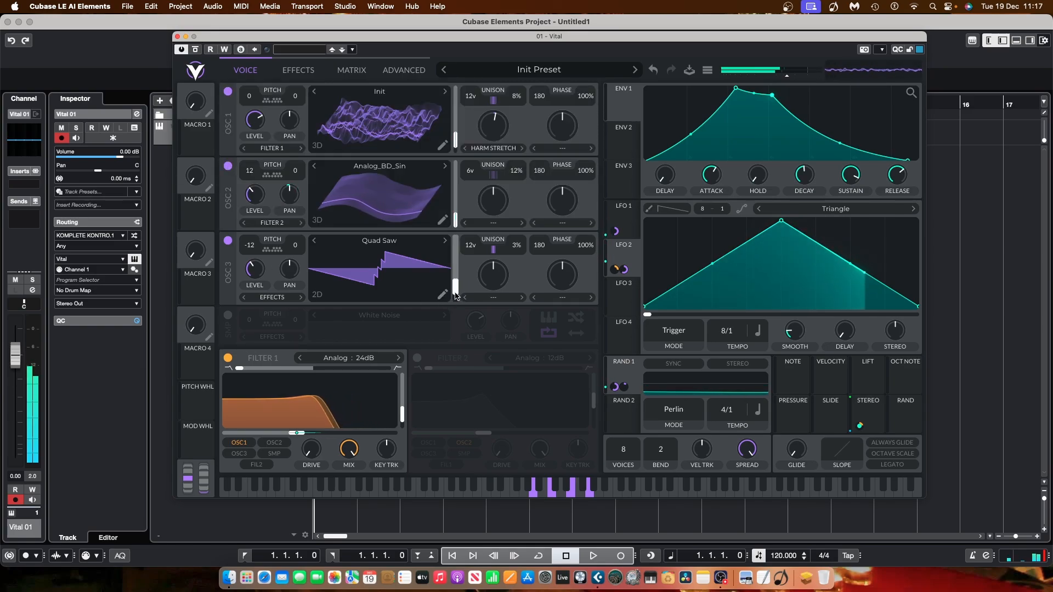
drag(455, 296, 456, 301)
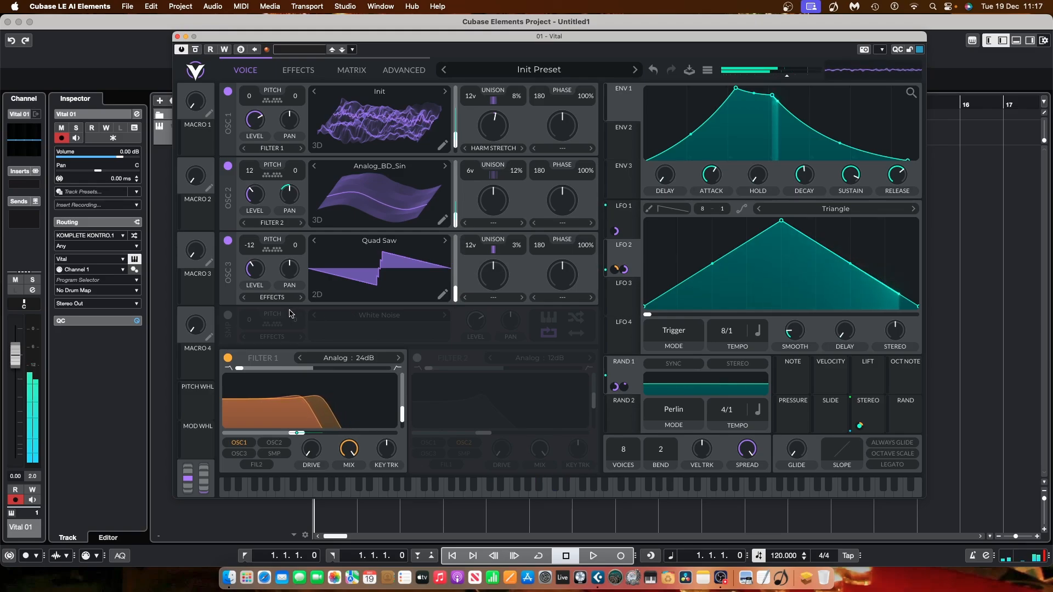
Step: Open oscillator 3's output routing choices and turn on filter 2
click(274, 297)
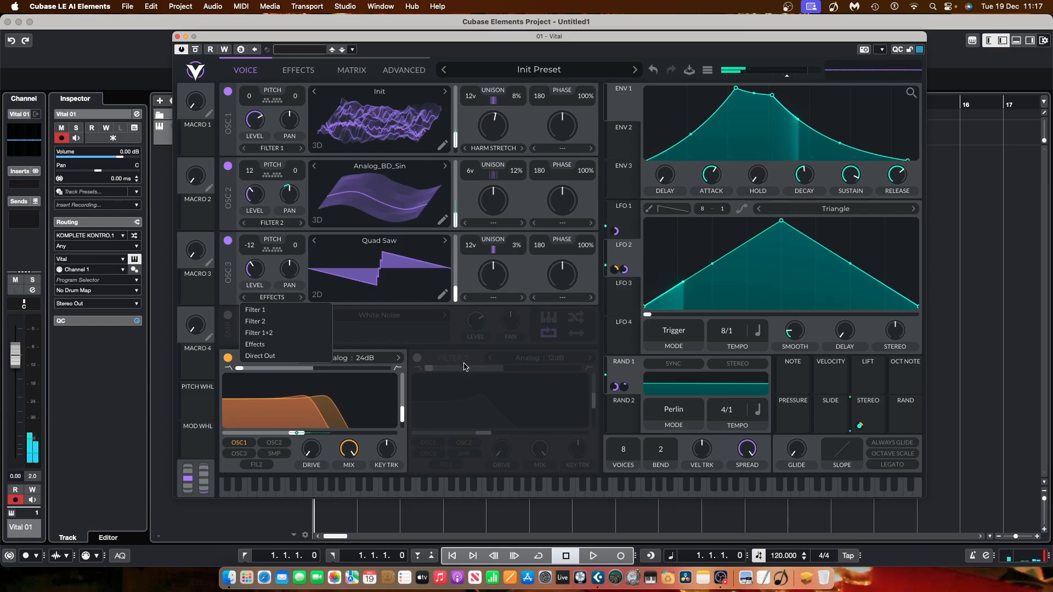
click(416, 357)
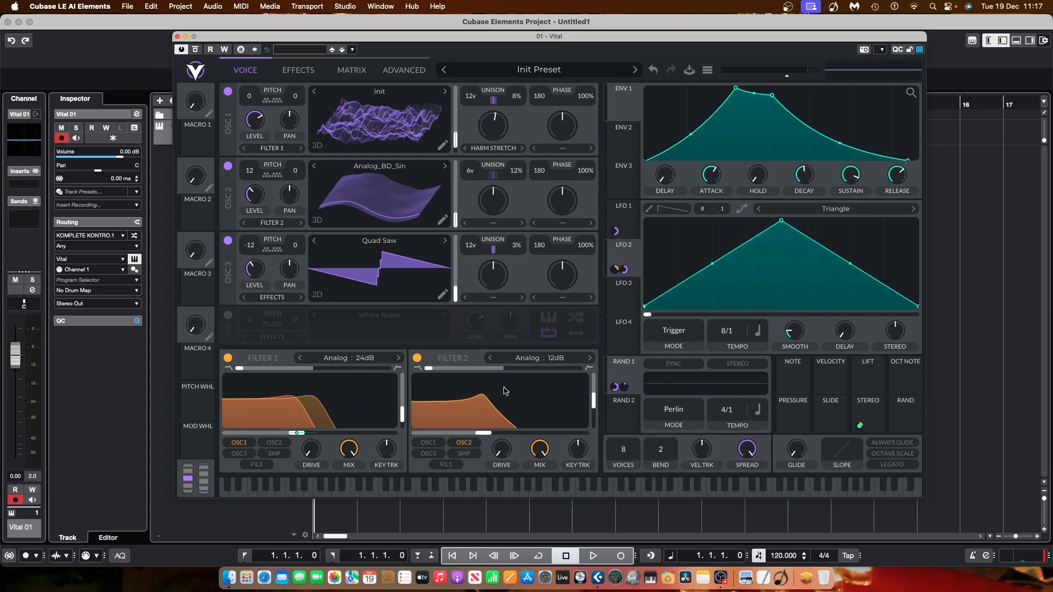
Step: Switch off oscillators 2 and 1, lower filter 2's cutoff slightly and route oscillator 3 to Filter 2
click(228, 166)
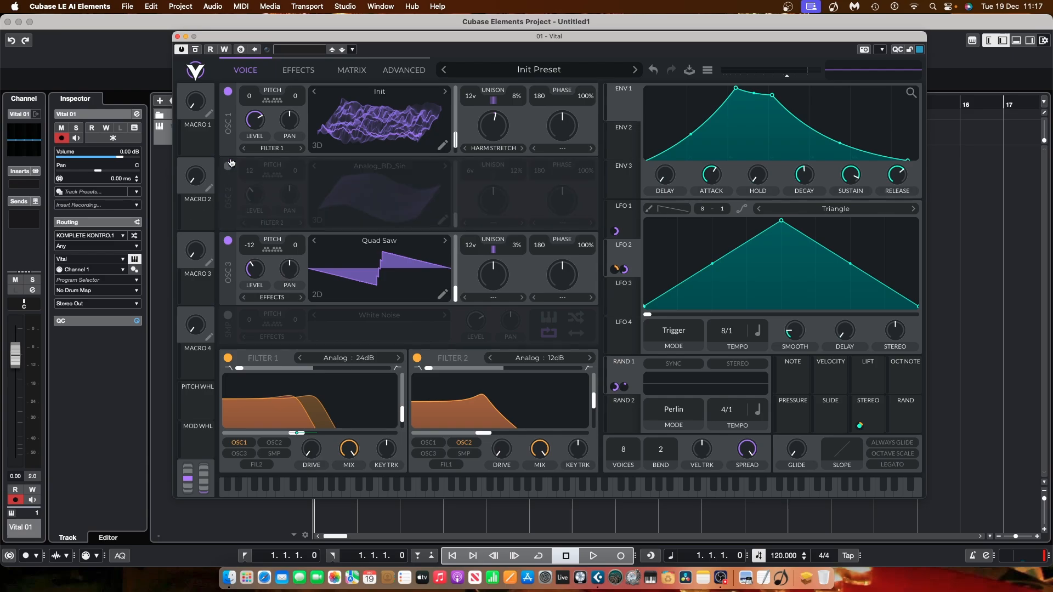
click(228, 92)
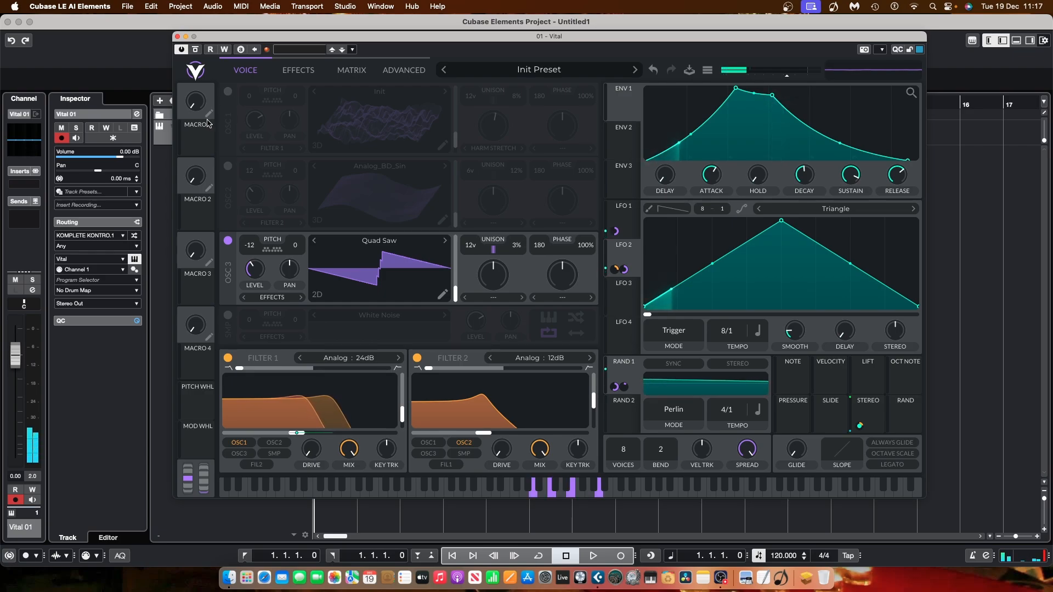
mouse_move(476, 434)
mouse_down()
mouse_move(543, 436)
mouse_move(410, 457)
mouse_move(463, 450)
mouse_up()
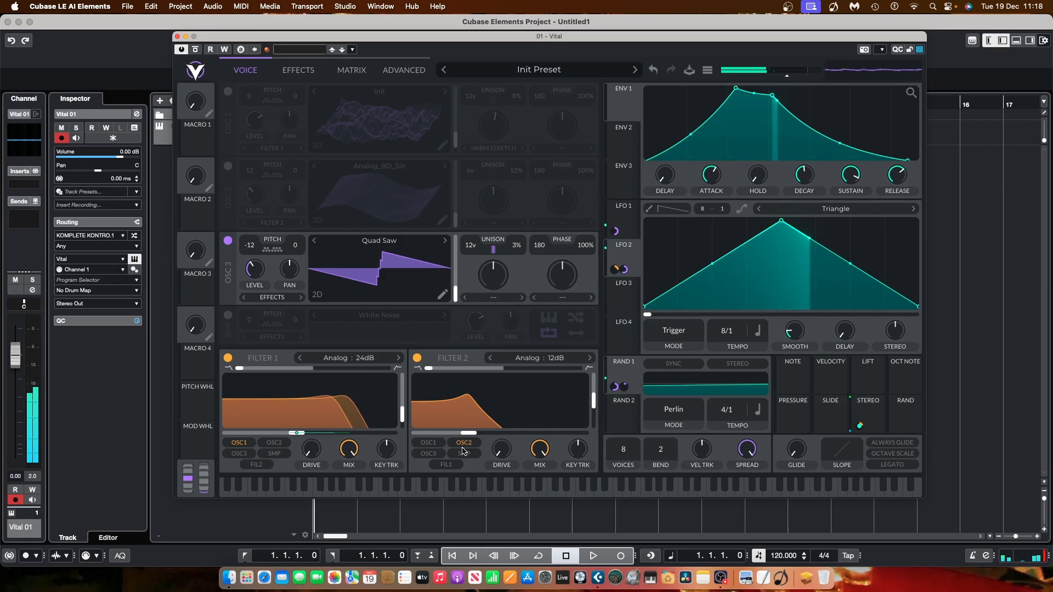
click(273, 298)
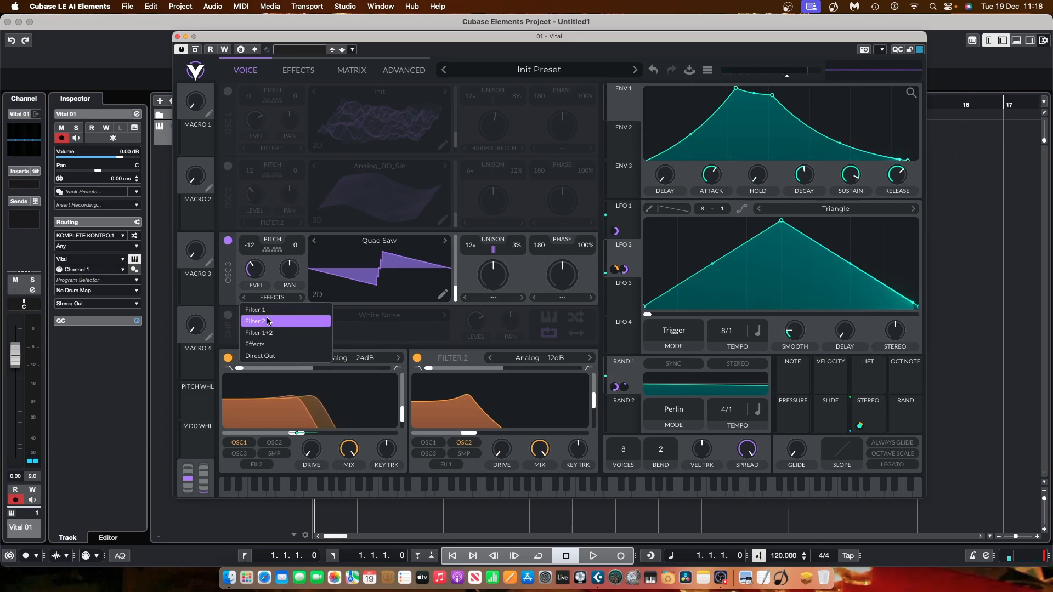
click(268, 322)
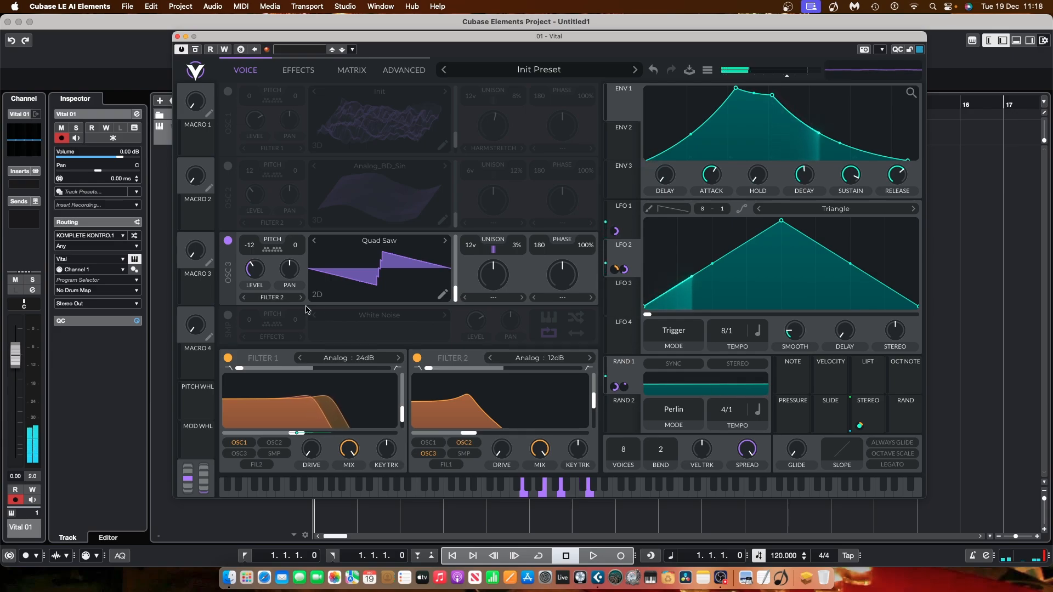
Step: Raise filter 2's cutoff and assign Rand 2 to modulate it with a small amount
drag(468, 433, 492, 440)
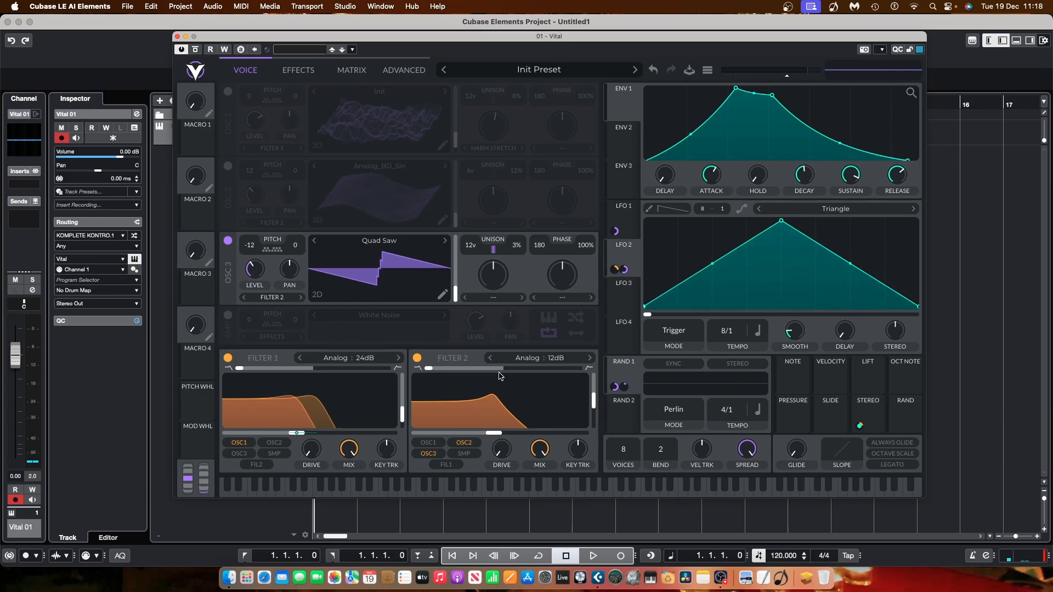
click(554, 359)
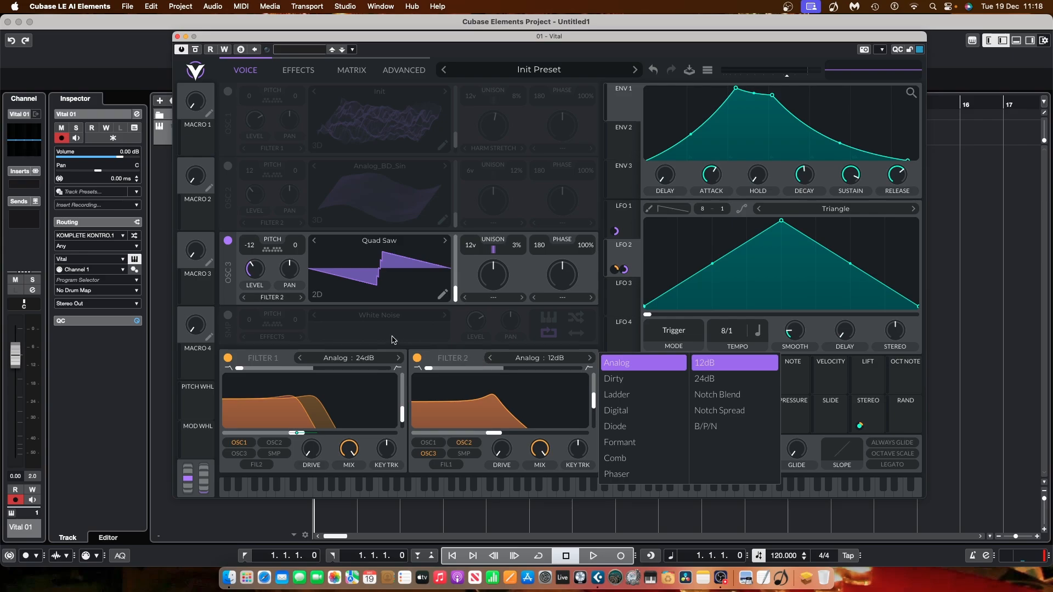
click(357, 257)
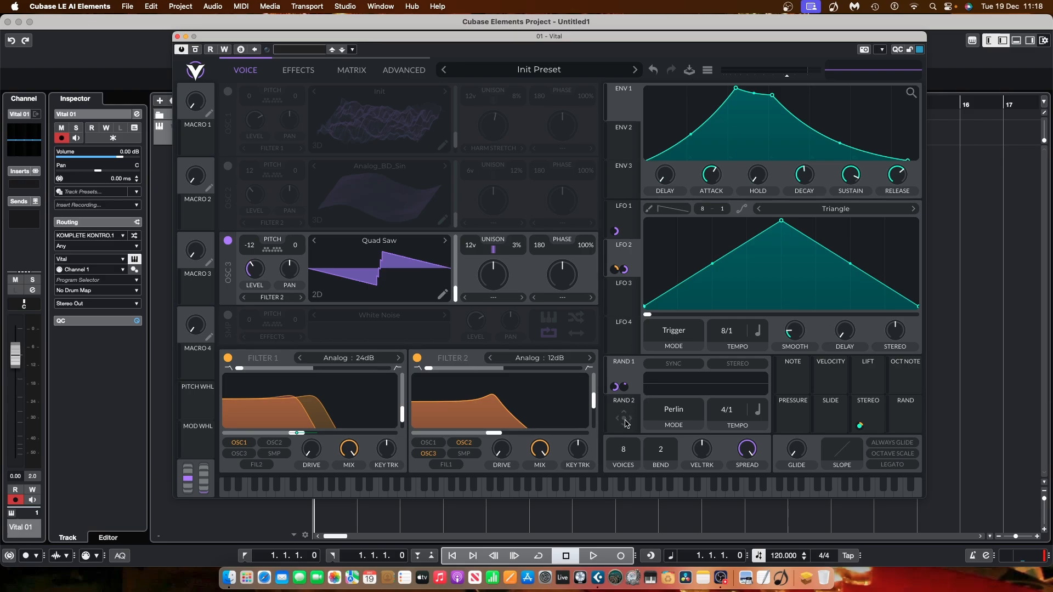
drag(625, 419, 502, 422)
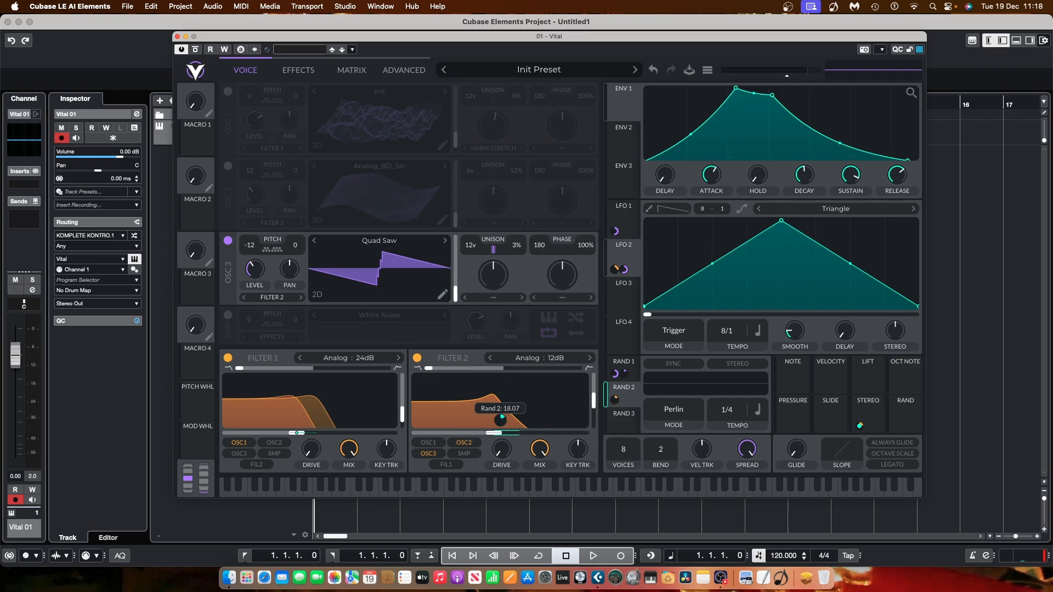
drag(501, 420, 501, 423)
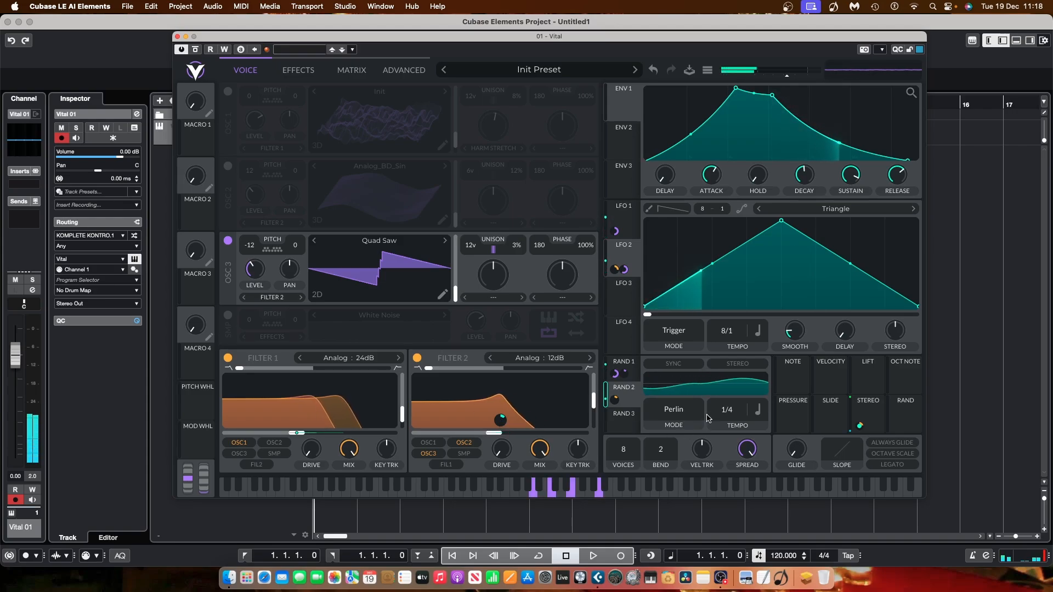
Step: Slow Rand 2's tempo to 2/1 and switch oscillators 2 and 1 back on
drag(725, 415, 722, 450)
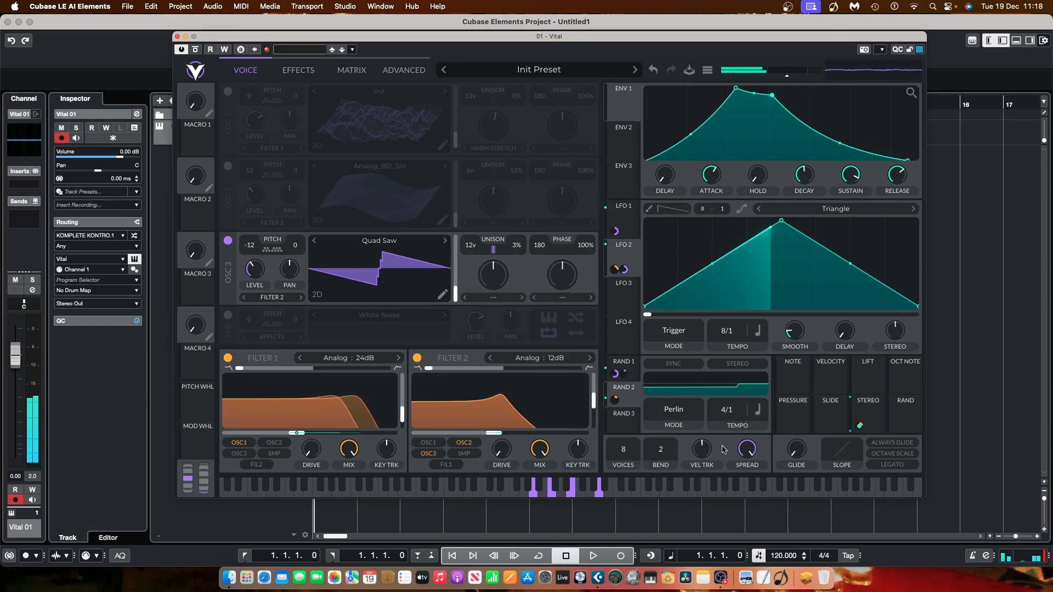
drag(723, 450, 722, 442)
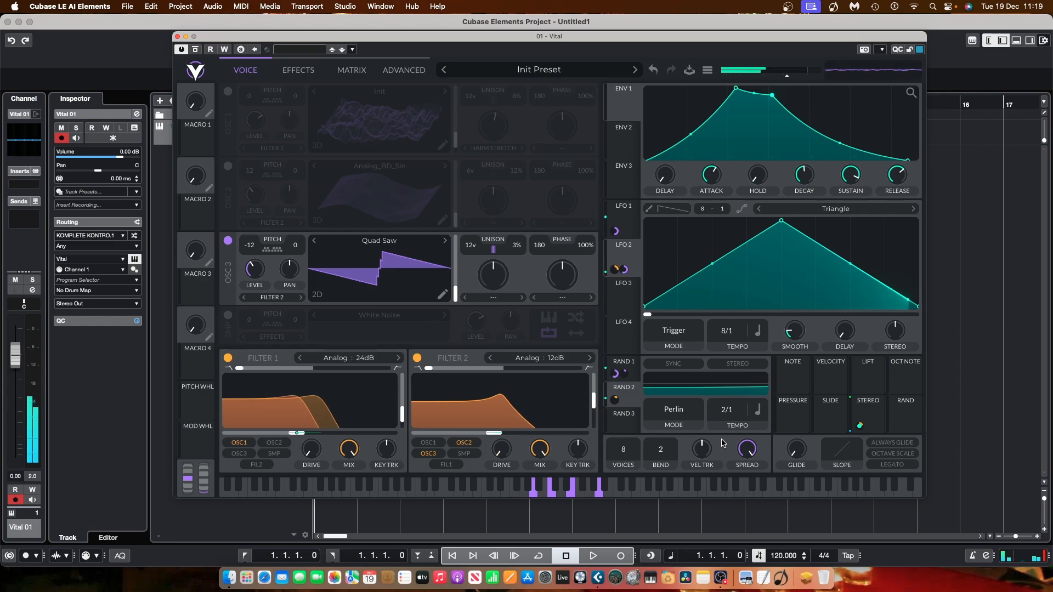
click(229, 167)
click(228, 92)
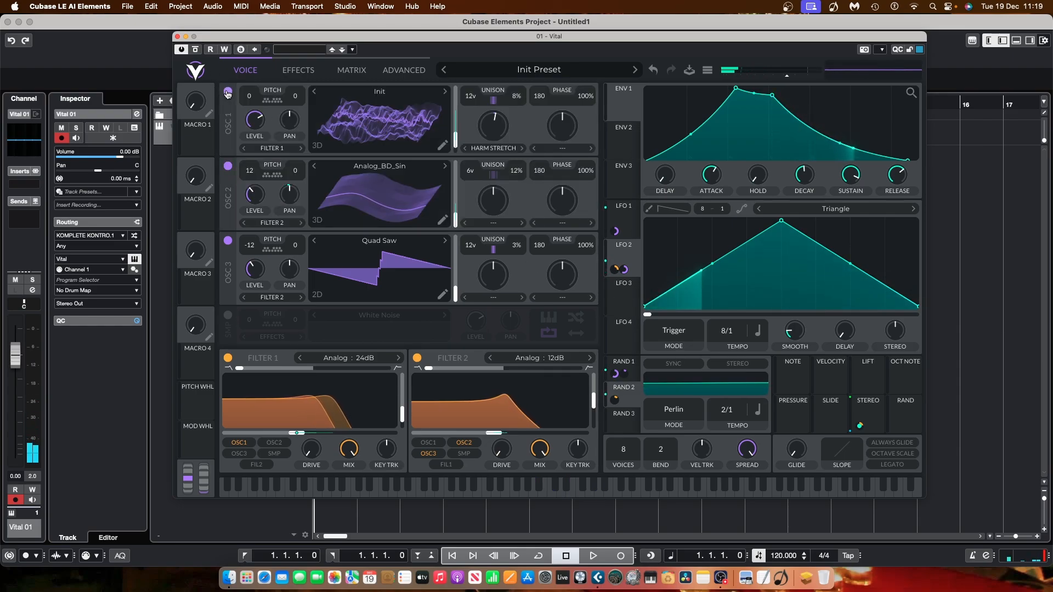
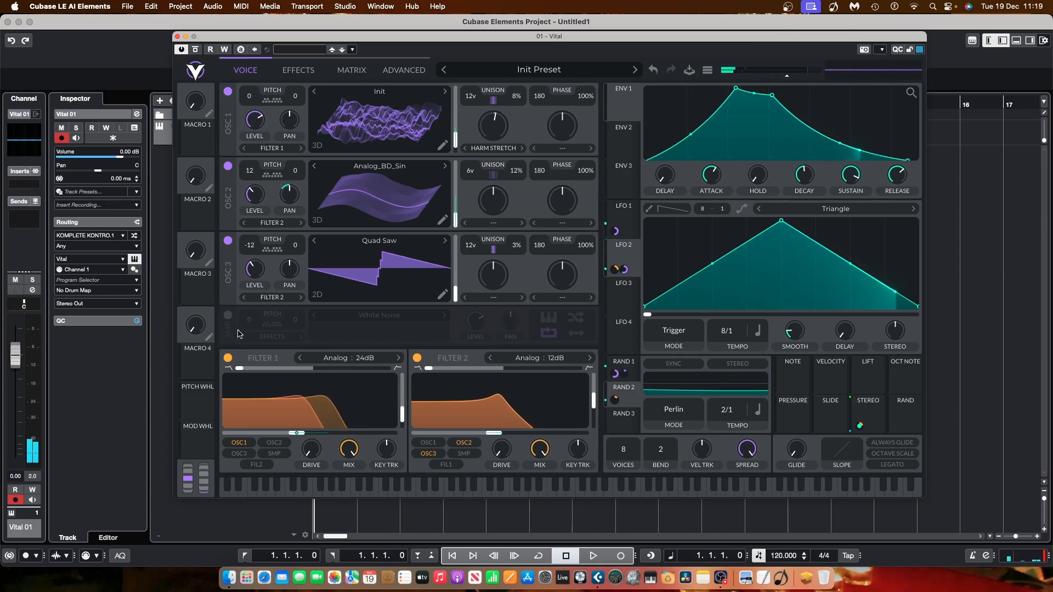
Step: Turn on the sampler and load the factory Waves sample into it
click(228, 314)
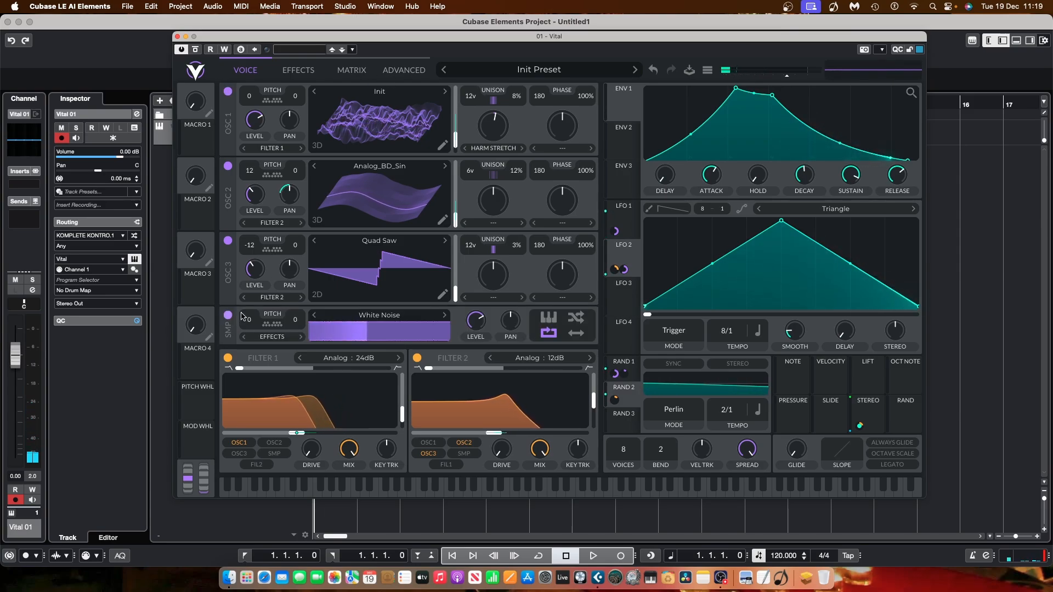
click(385, 316)
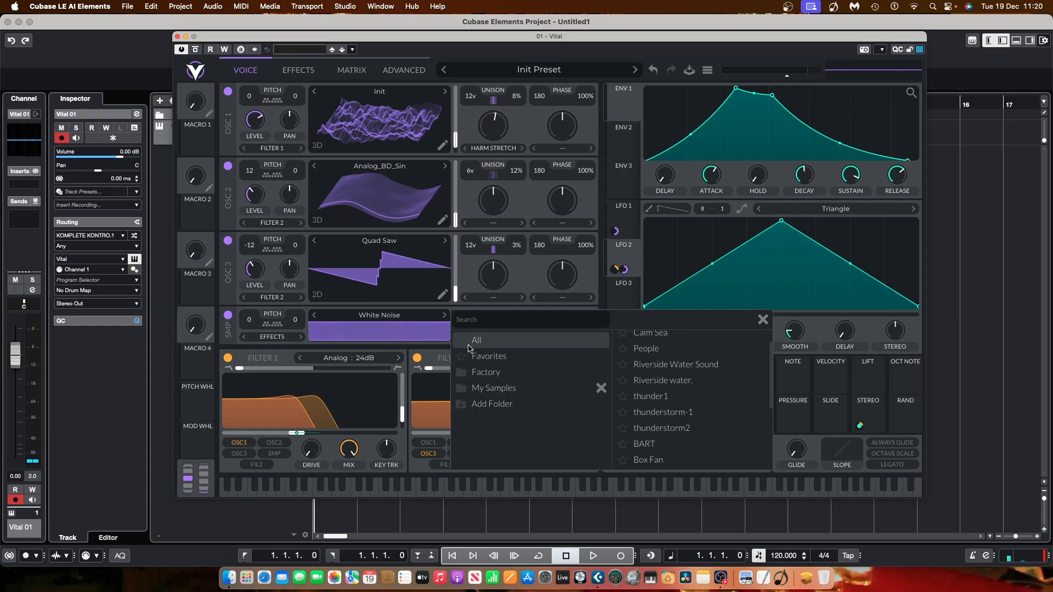
click(485, 372)
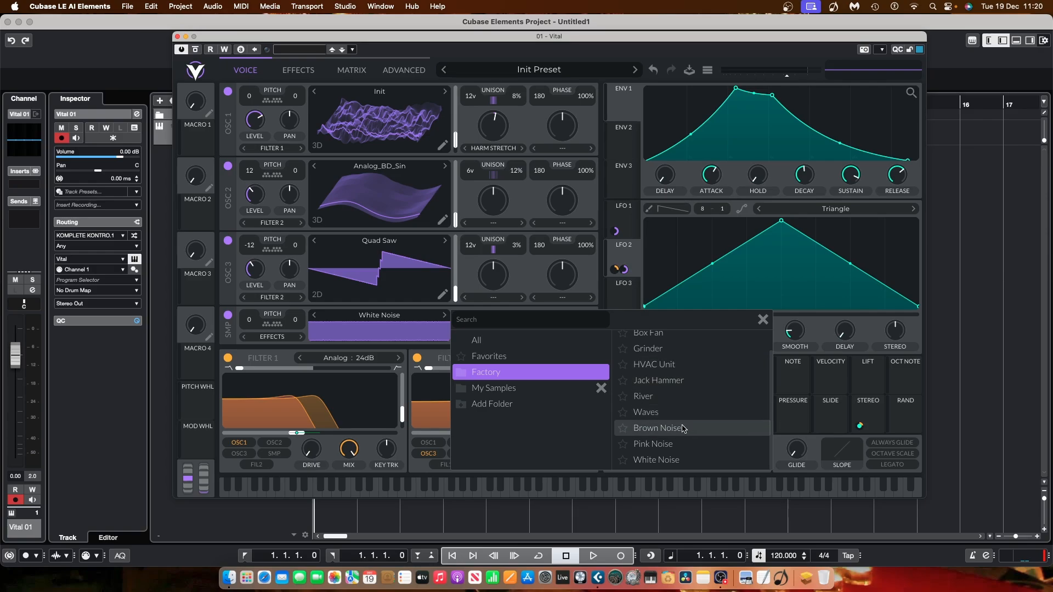
click(657, 415)
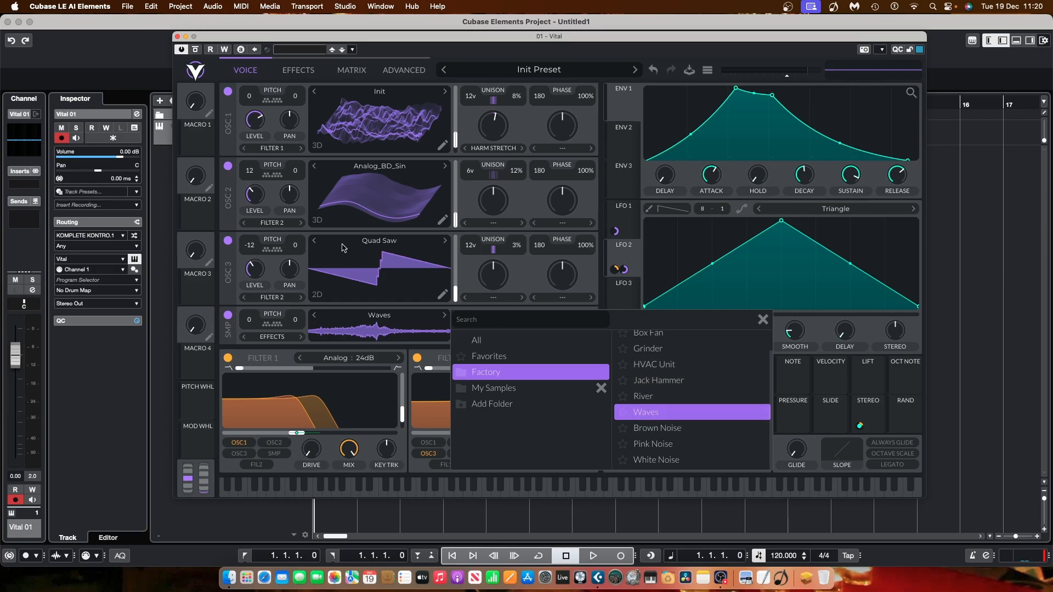
Step: Switch off all three oscillators to hear the Waves sample alone and lower its level slightly
click(229, 242)
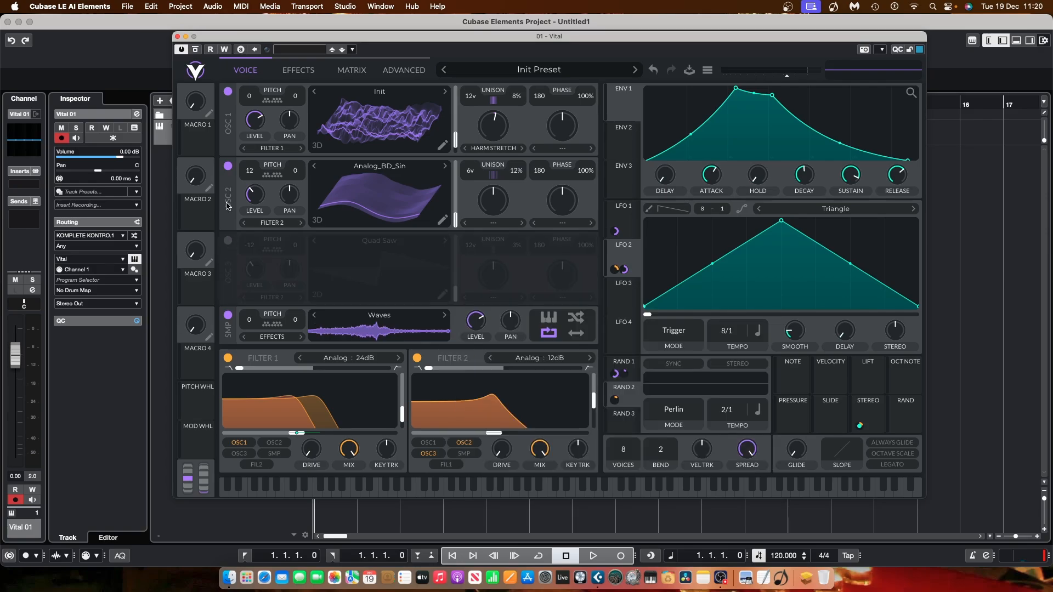
click(228, 166)
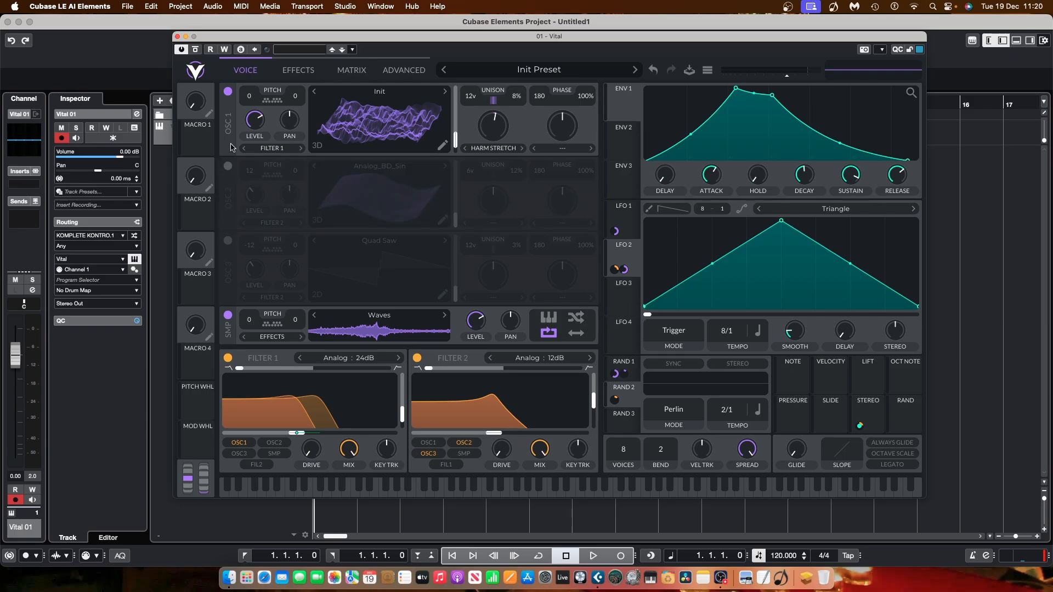
click(228, 91)
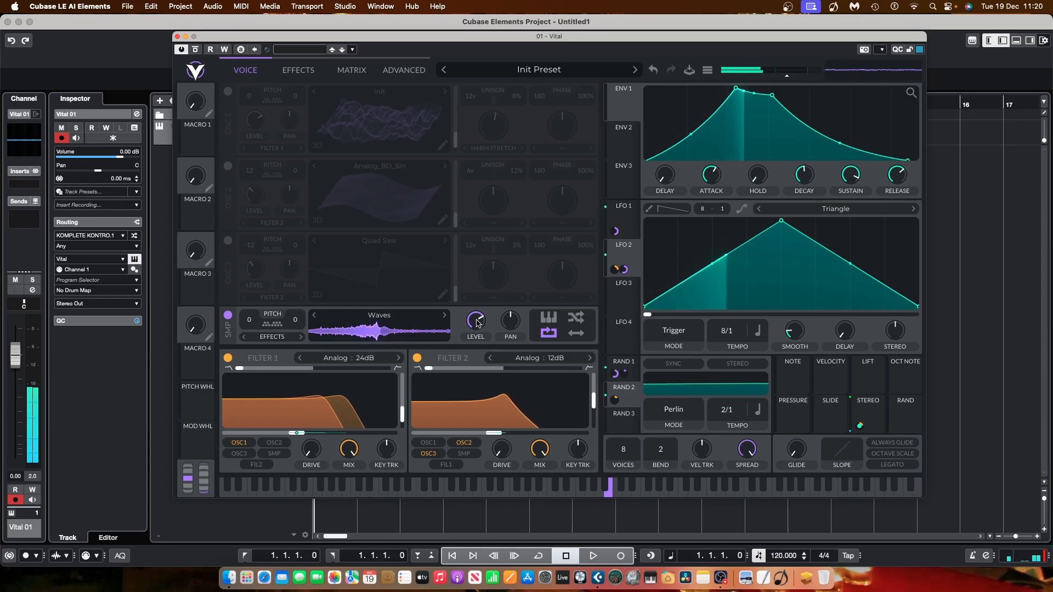
drag(476, 321, 477, 333)
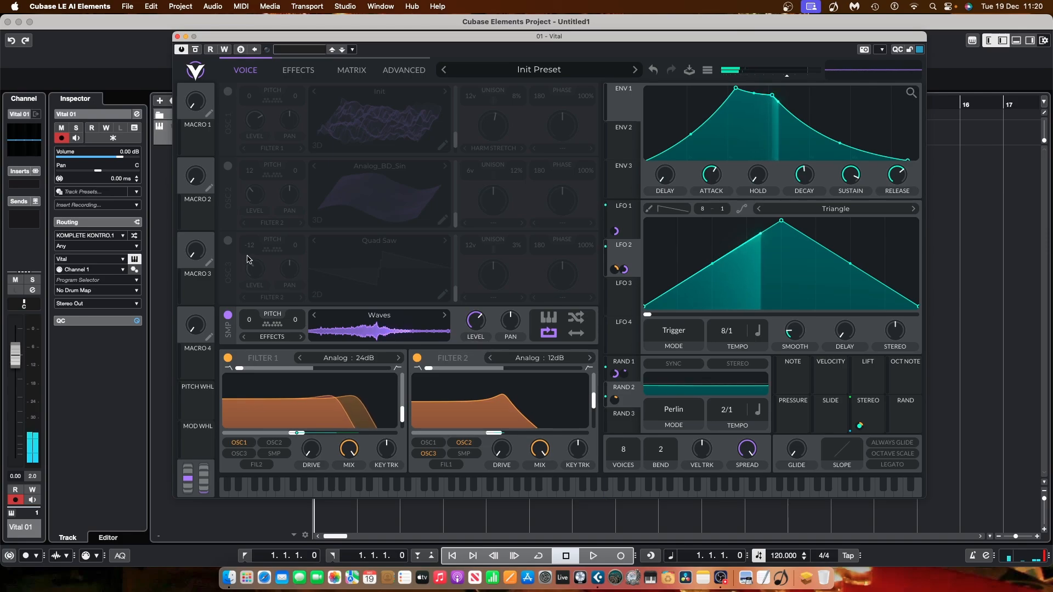
Step: Switch oscillators 3, 2 and 1 back on alongside the sampler
click(228, 240)
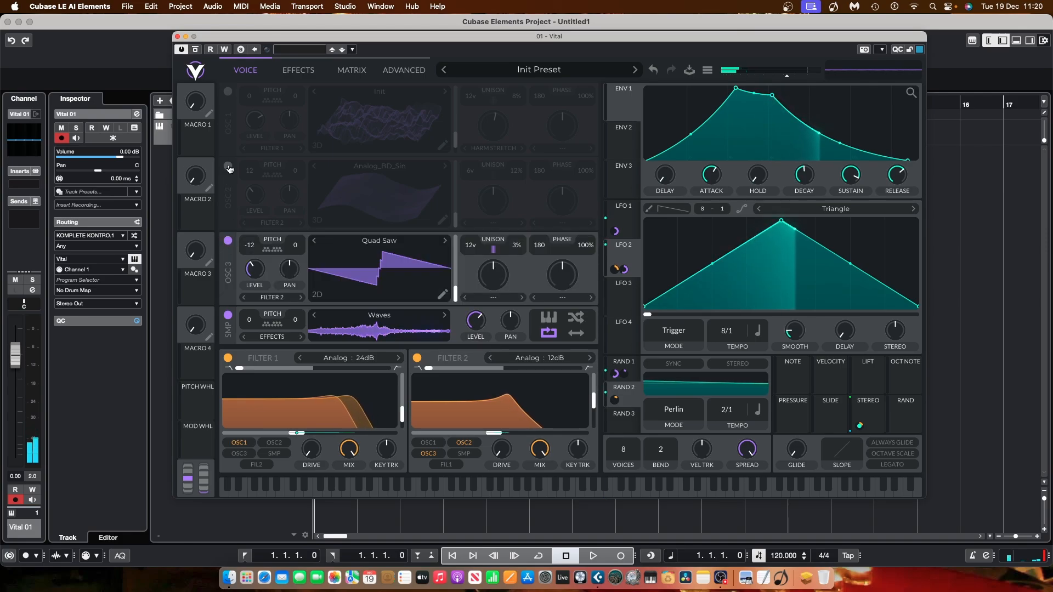
click(227, 166)
click(227, 91)
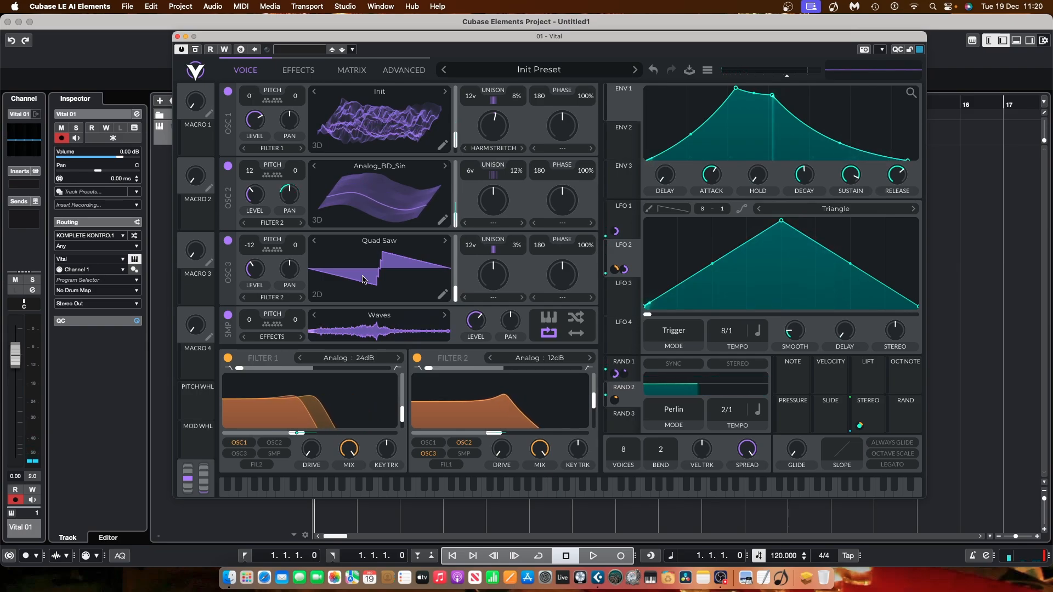
Step: Lower the Waves sample's level to about 0.056 and route the sampler to Filter 1+2
drag(477, 321, 479, 348)
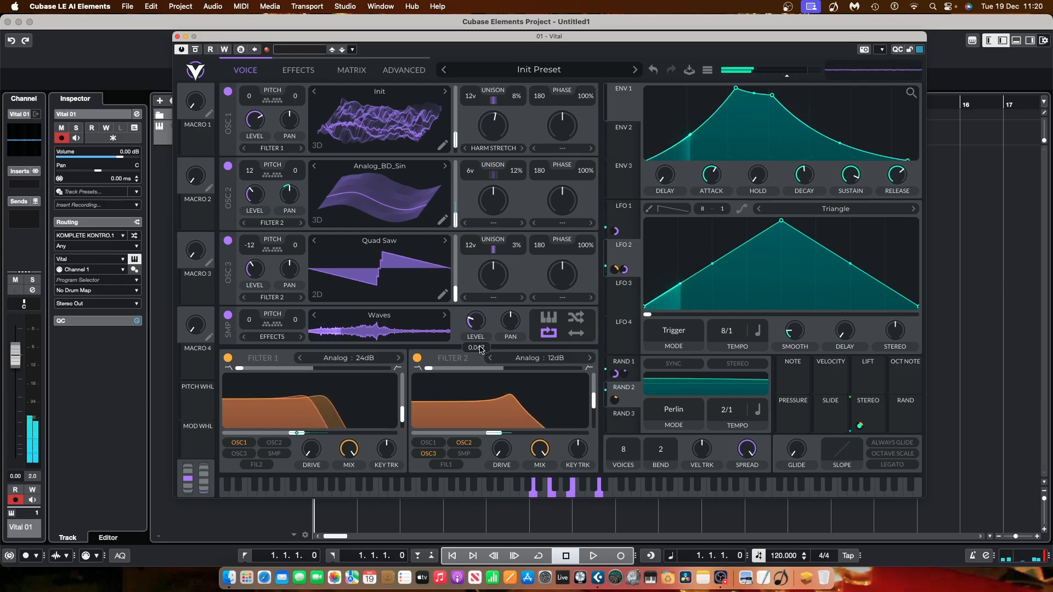
drag(480, 351, 485, 359)
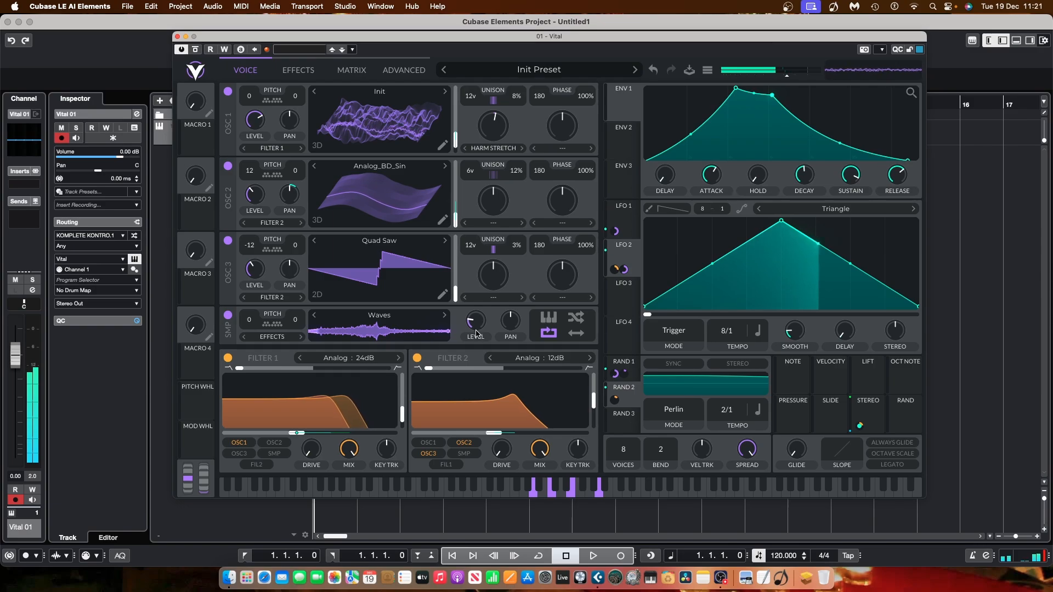
drag(475, 323, 475, 324)
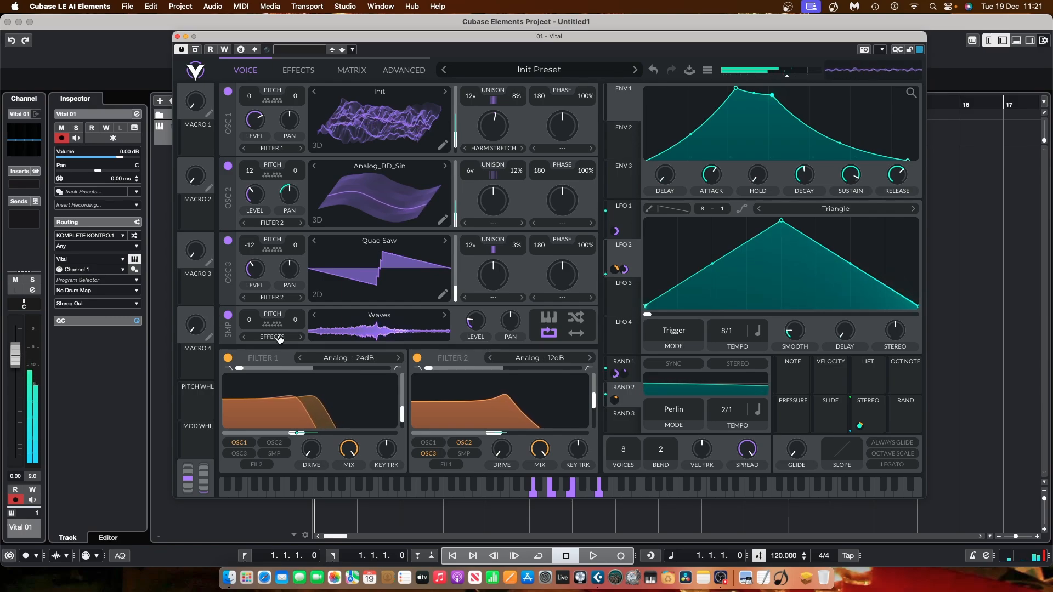
click(280, 337)
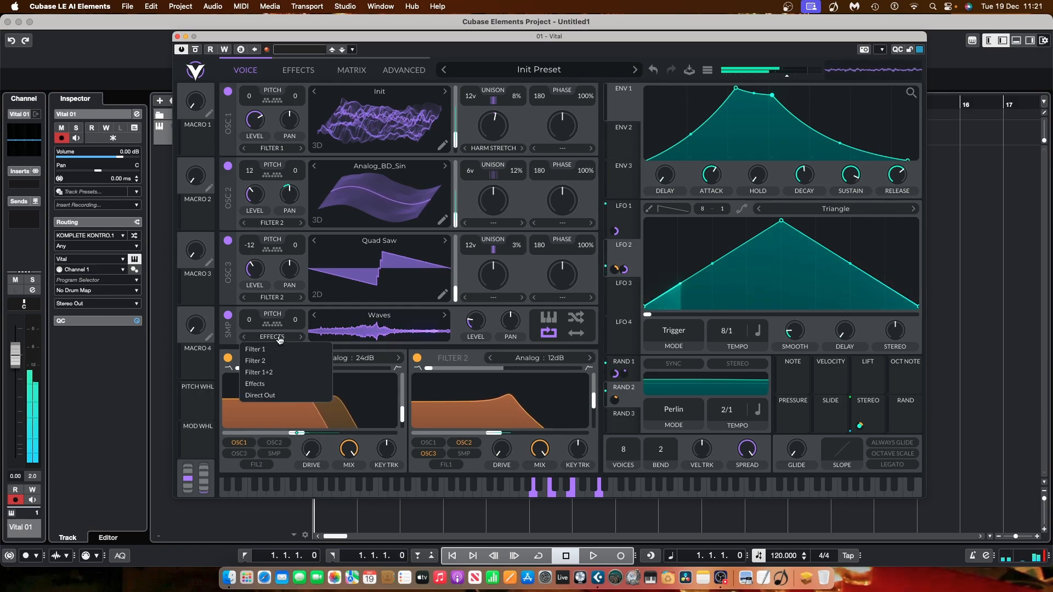
click(267, 373)
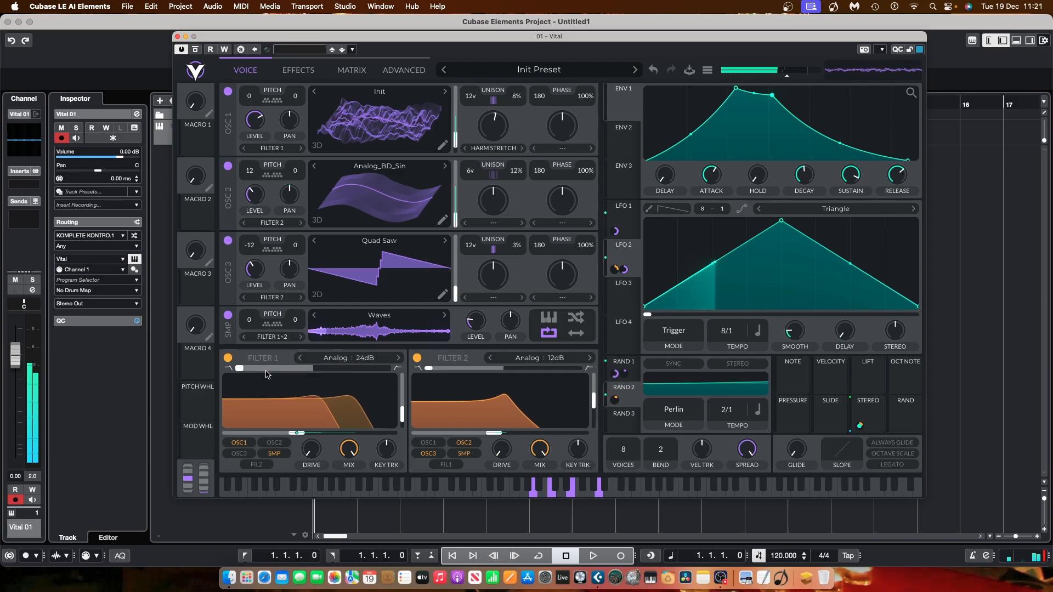
drag(475, 322, 475, 323)
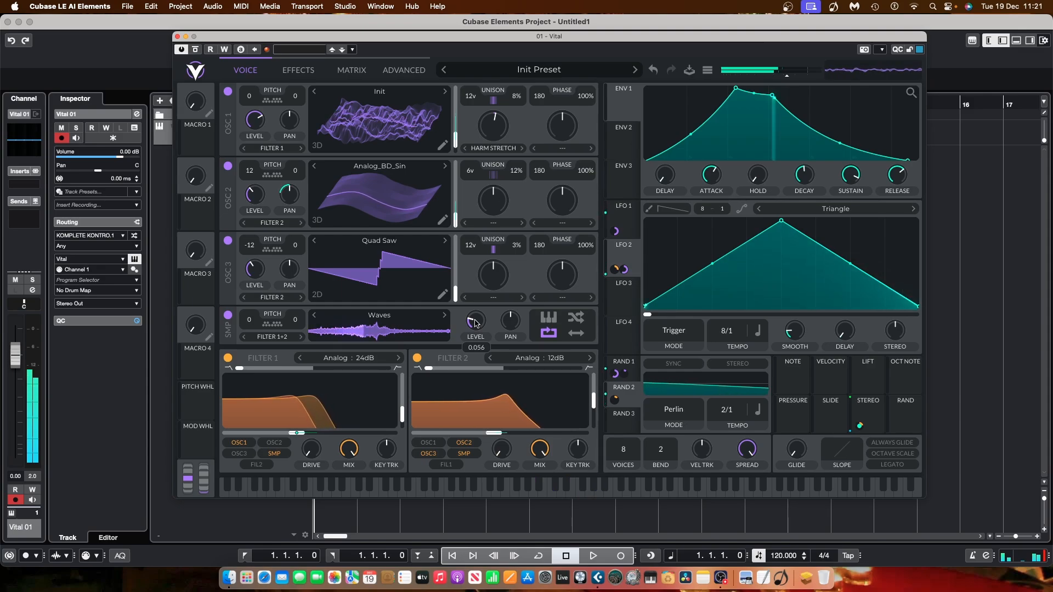
Step: Turn on the Chorus effect, compare the sound with it bypassed, and lower its mix to about 32%
click(295, 72)
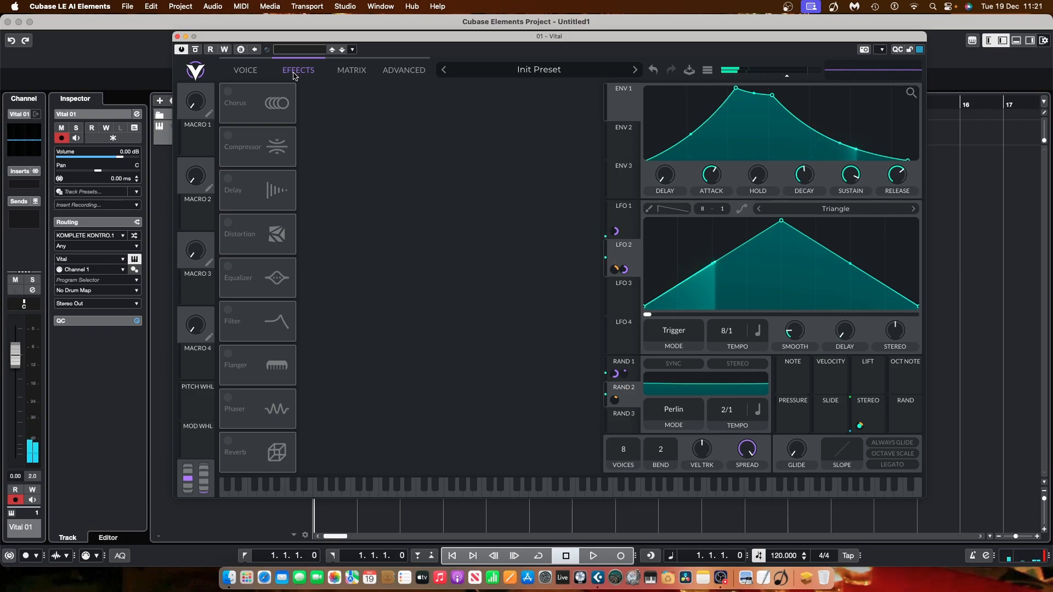
click(229, 98)
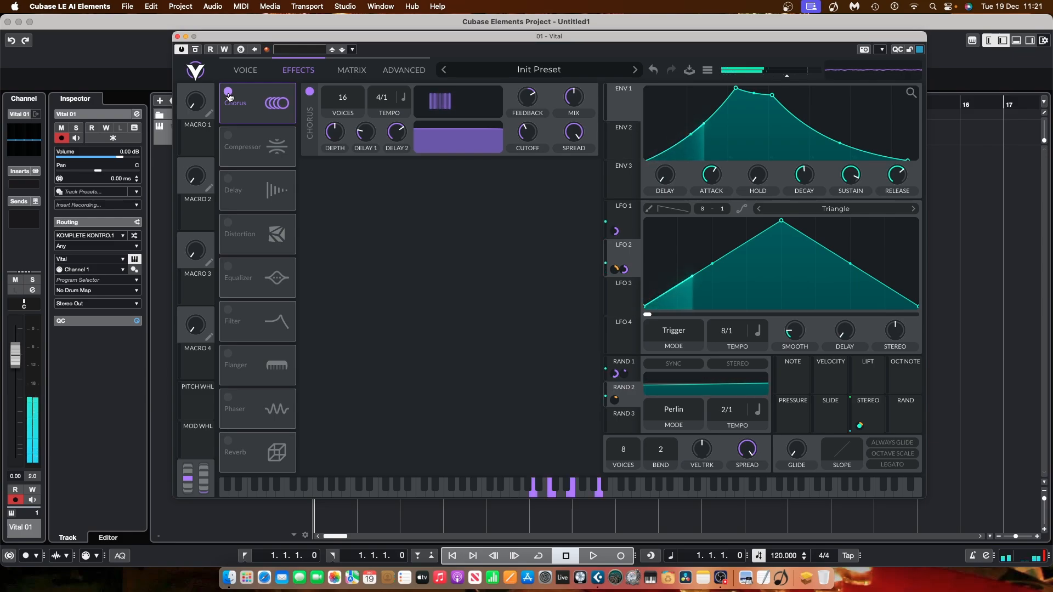
click(311, 94)
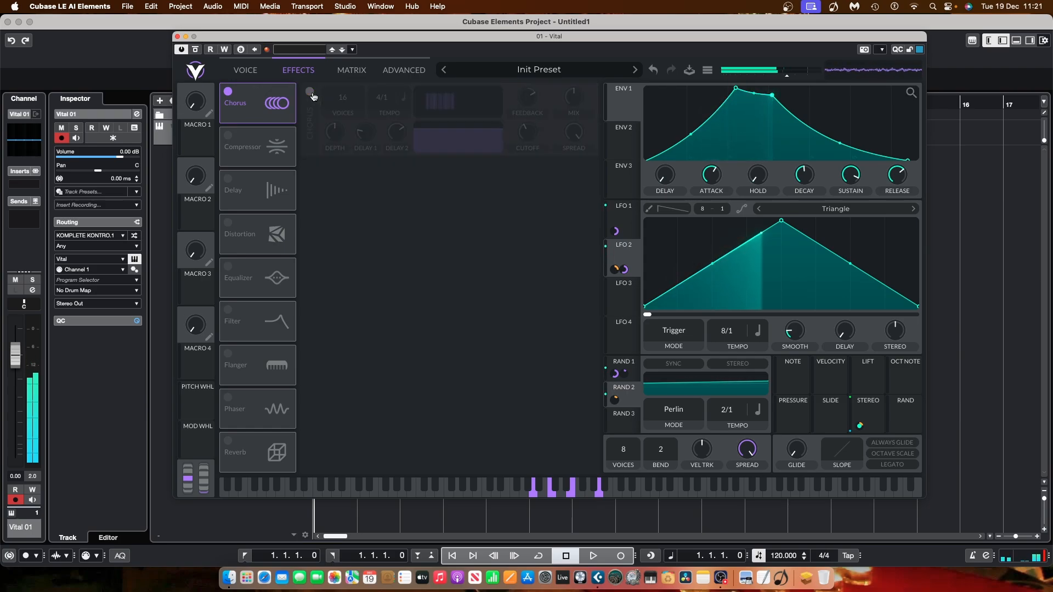
click(311, 94)
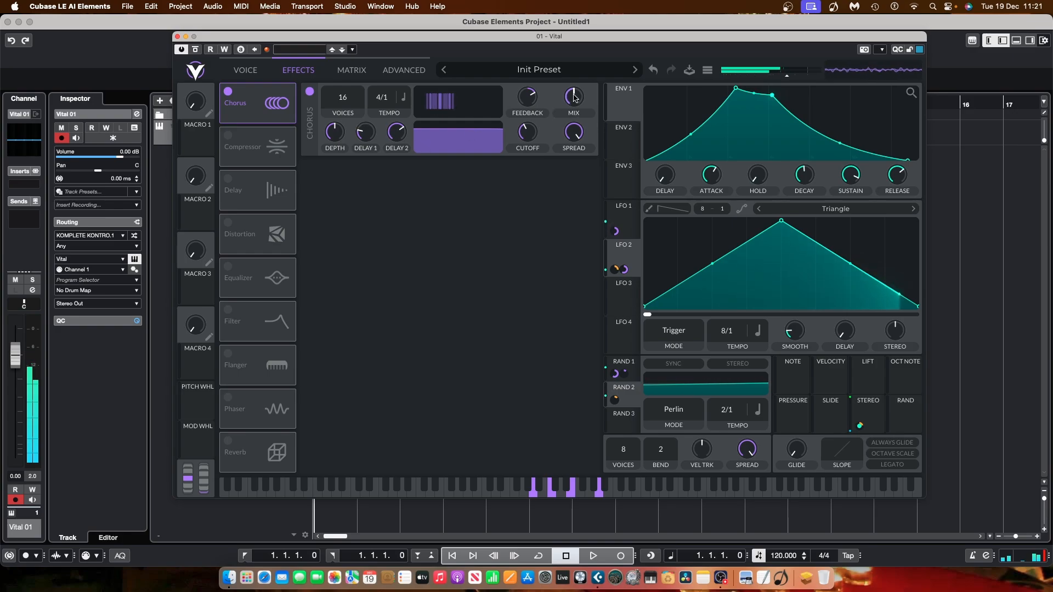
mouse_move(573, 97)
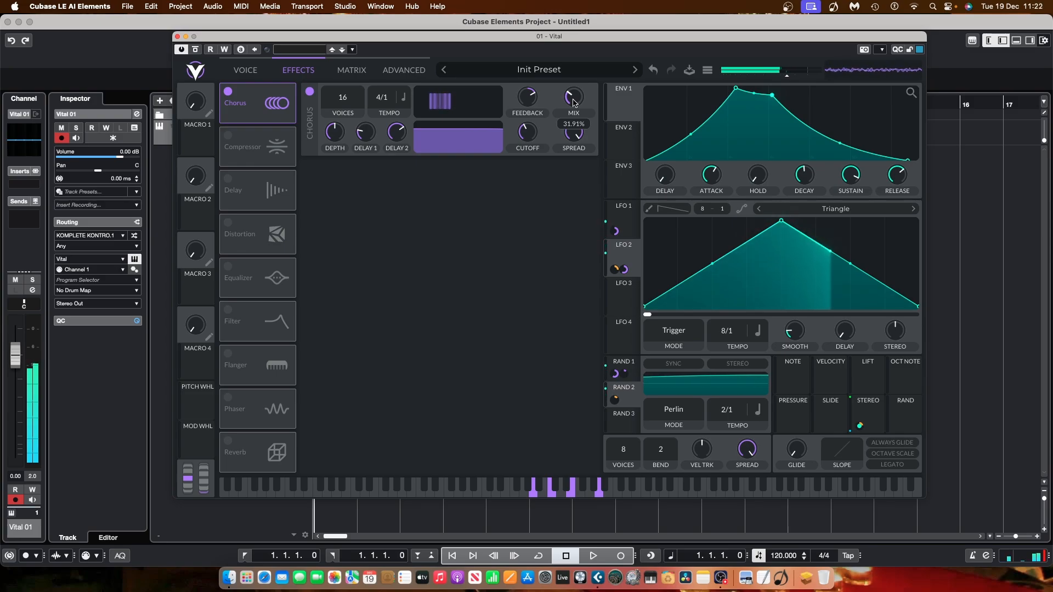
Step: Shape the Chorus filter into a band centred on the mid frequencies by adjusting its cutoff and reducing its spread
drag(525, 133, 526, 171)
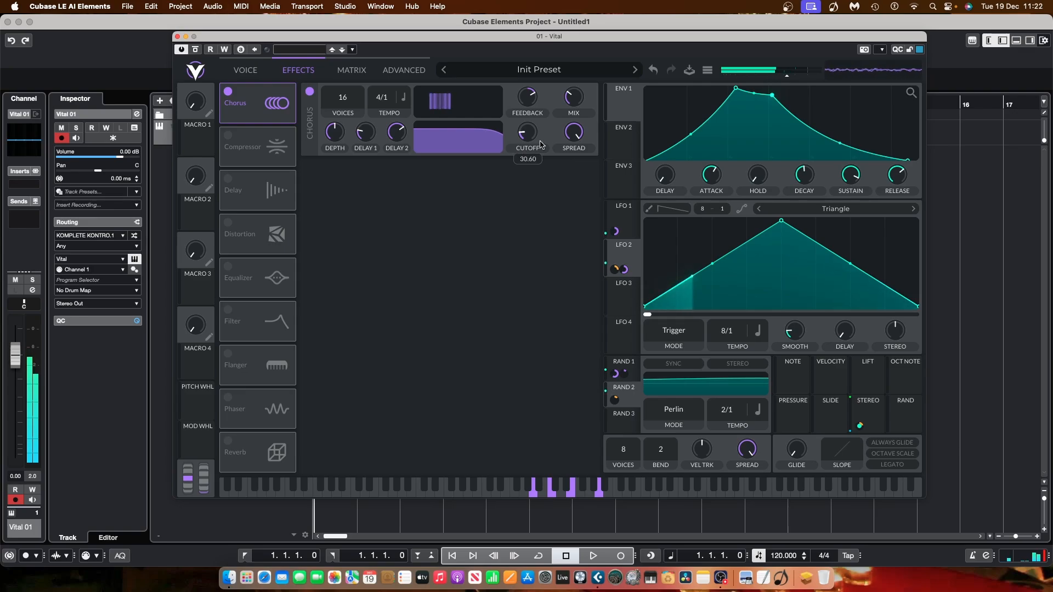
mouse_move(574, 135)
mouse_down()
mouse_move(577, 168)
mouse_move(574, 139)
mouse_up()
drag(441, 136, 493, 146)
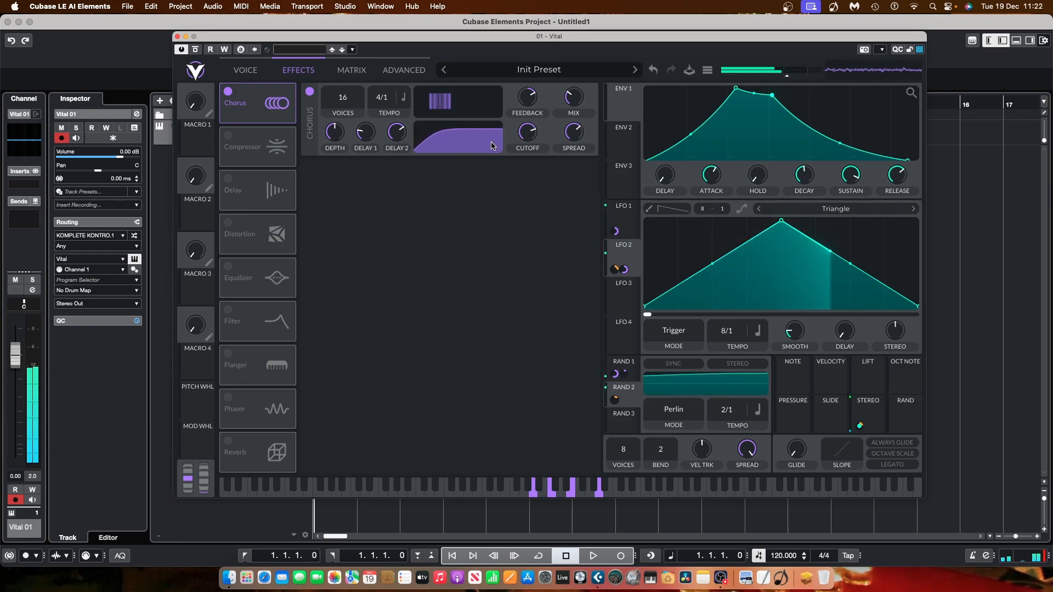
drag(581, 128, 578, 159)
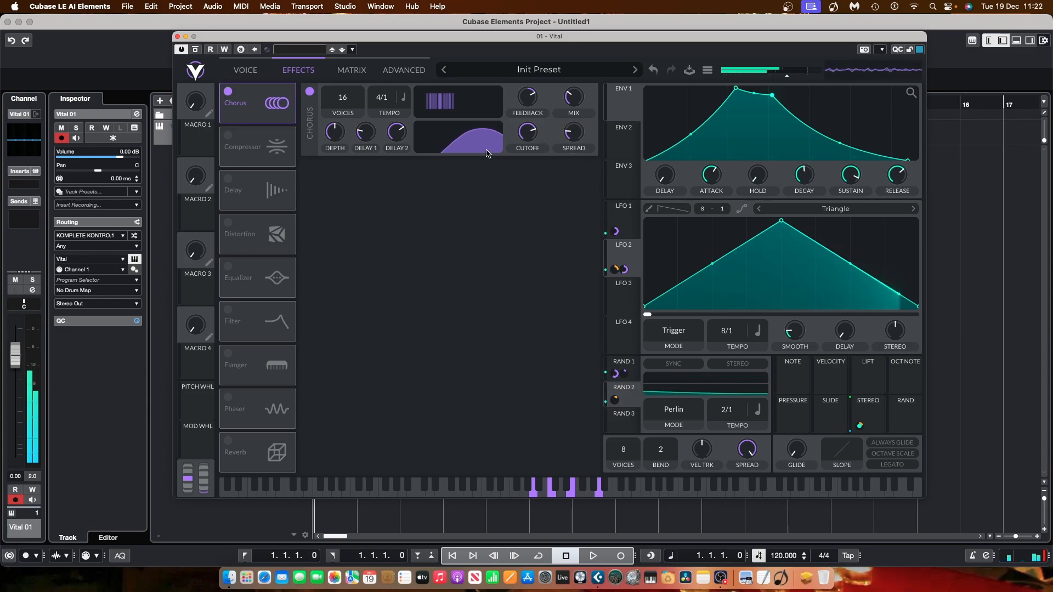
drag(487, 142, 464, 142)
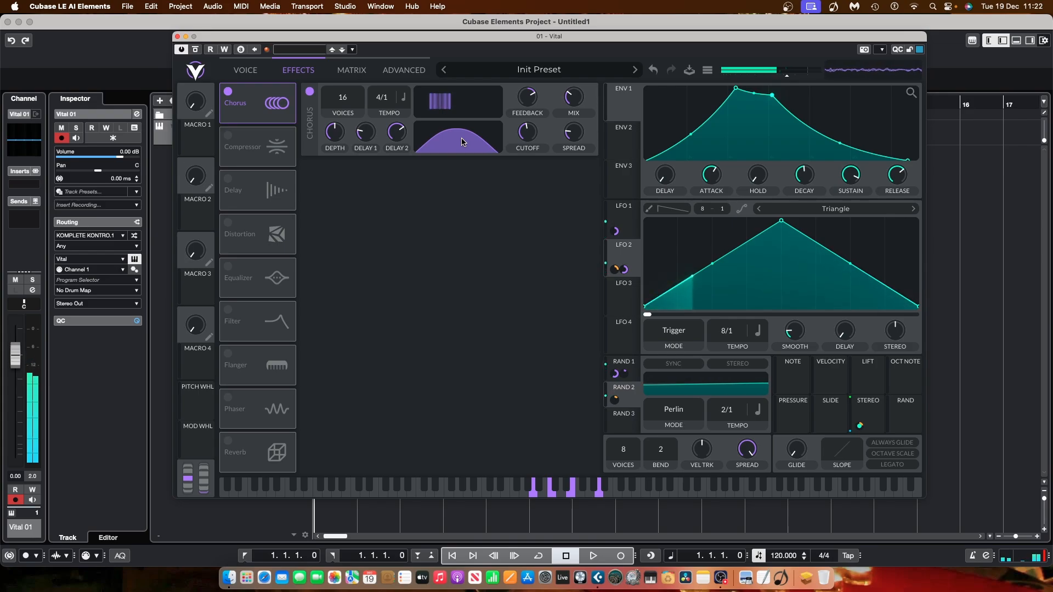
drag(461, 142, 441, 102)
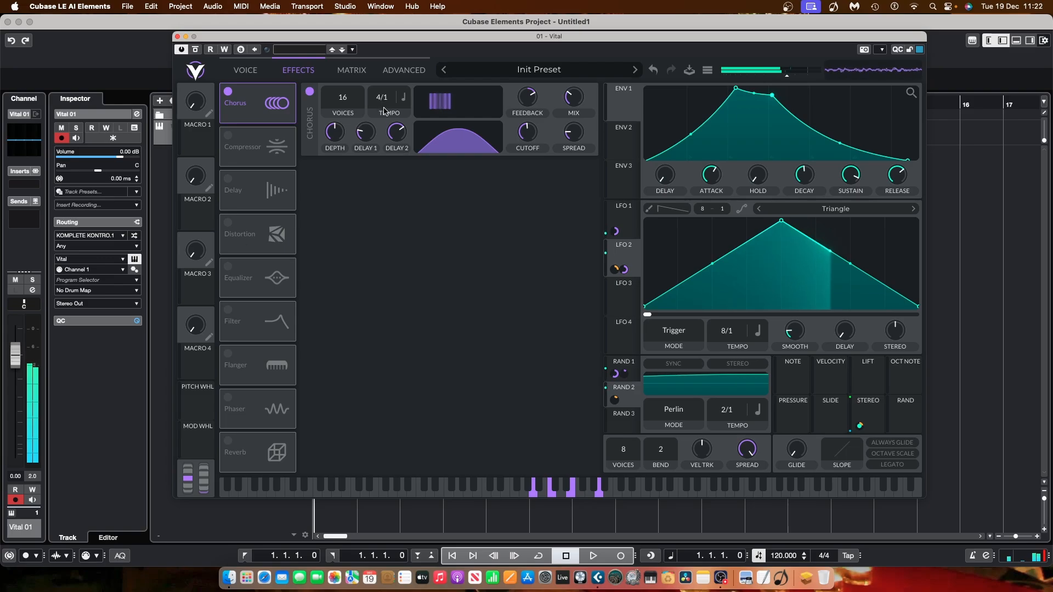
Step: Set the Chorus tempo to 2/1 and lower its mix to about 27%
drag(386, 100, 387, 117)
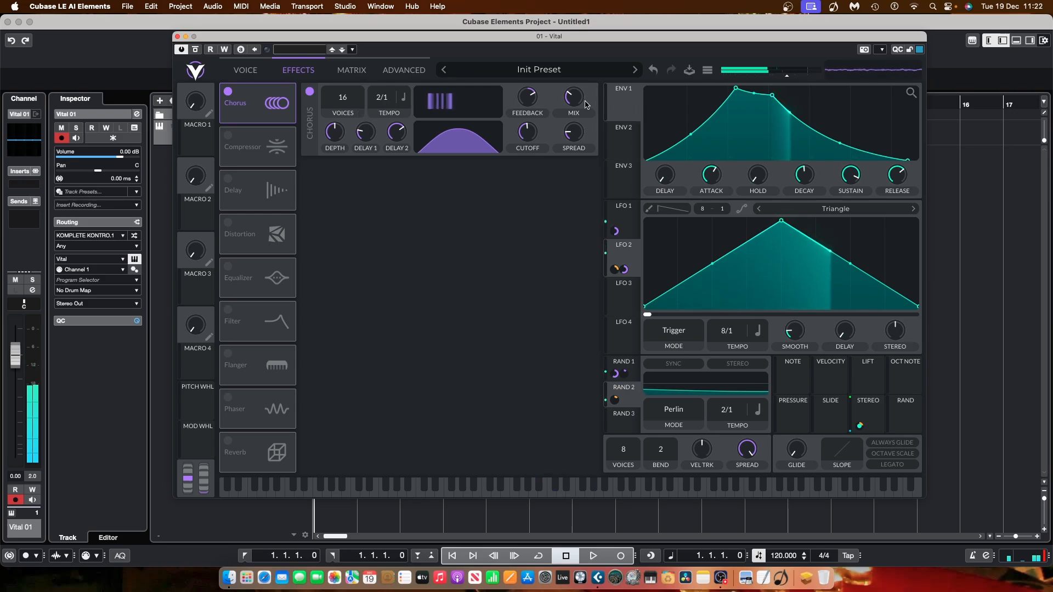
drag(571, 96, 571, 99)
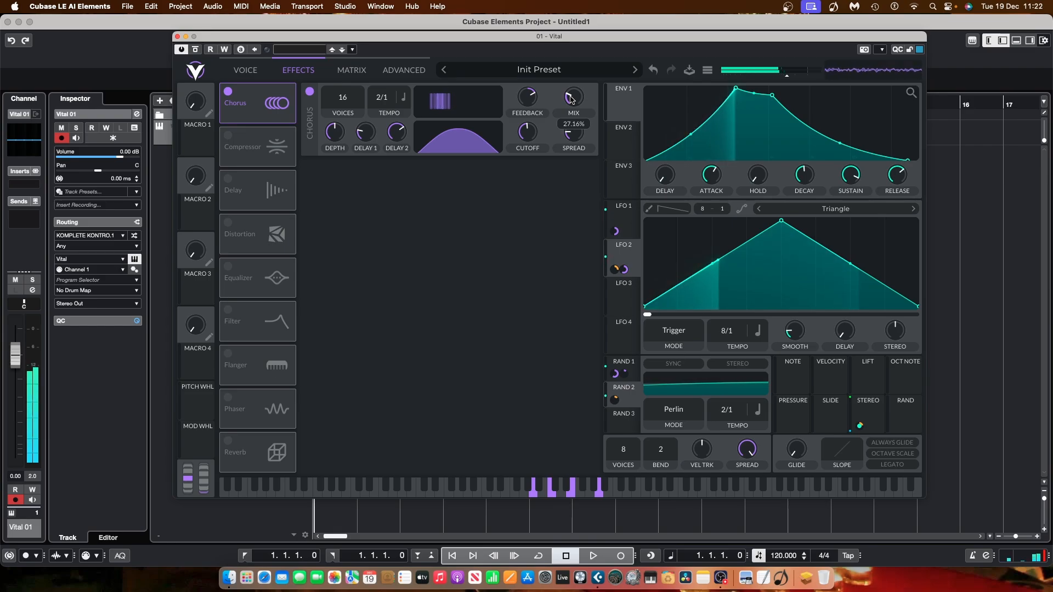
Step: Turn on the Compressor, adjust the upper thresholds of its low and high bands, and reduce its mix to roughly half
mouse_move(279, 109)
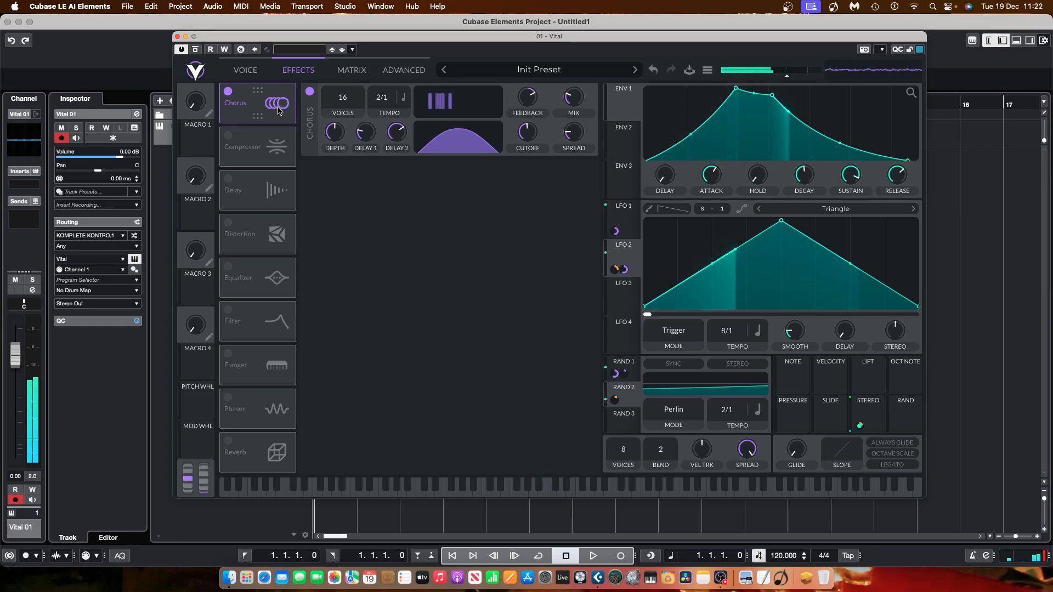
click(228, 135)
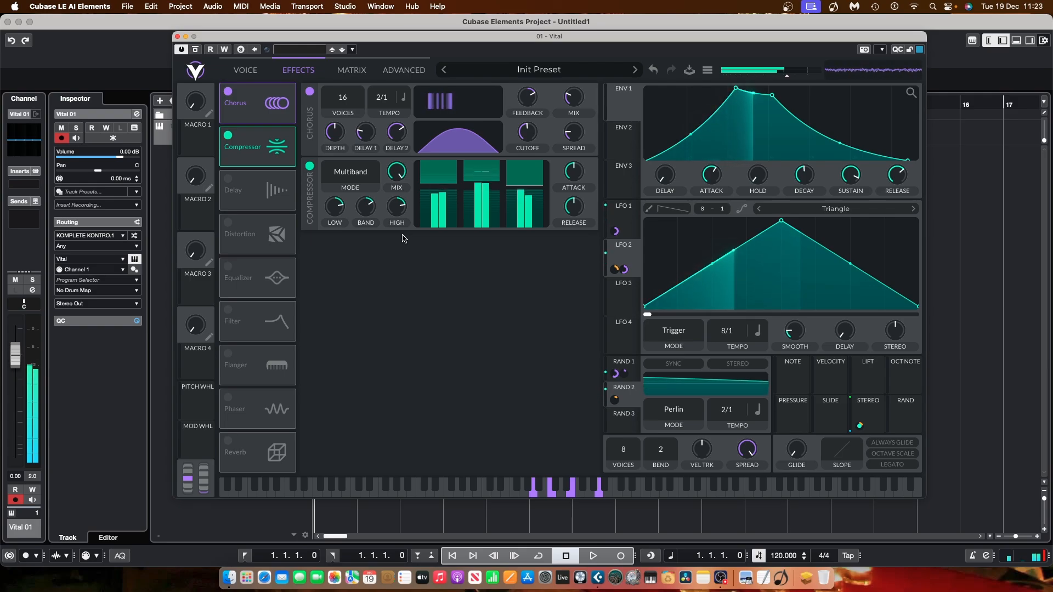
mouse_move(573, 171)
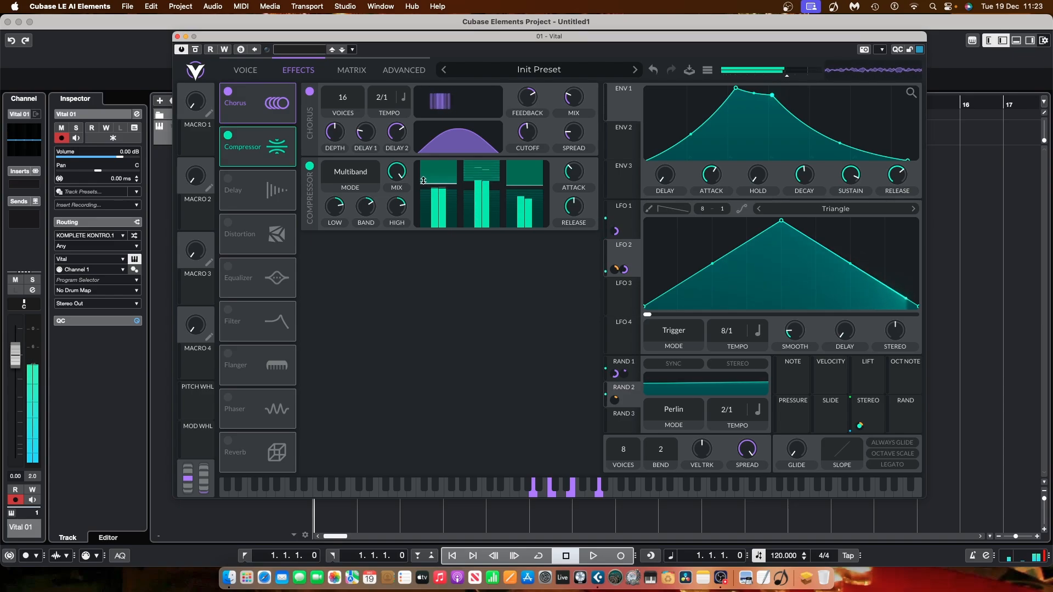
mouse_move(422, 181)
mouse_down()
mouse_move(423, 157)
mouse_move(425, 213)
mouse_move(425, 177)
mouse_up()
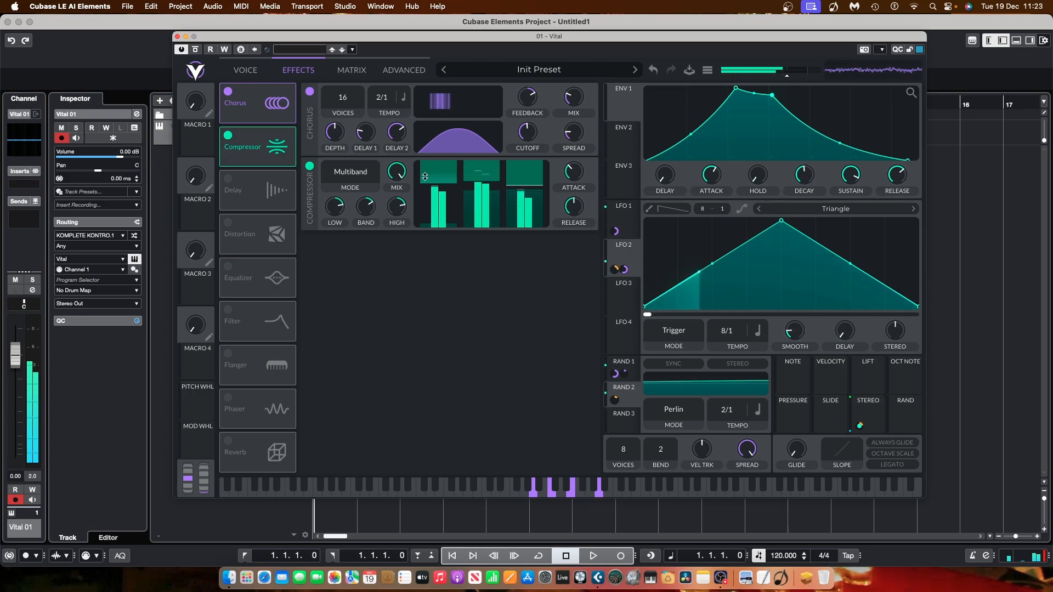
mouse_move(533, 185)
mouse_down()
mouse_move(533, 169)
mouse_move(534, 191)
mouse_up()
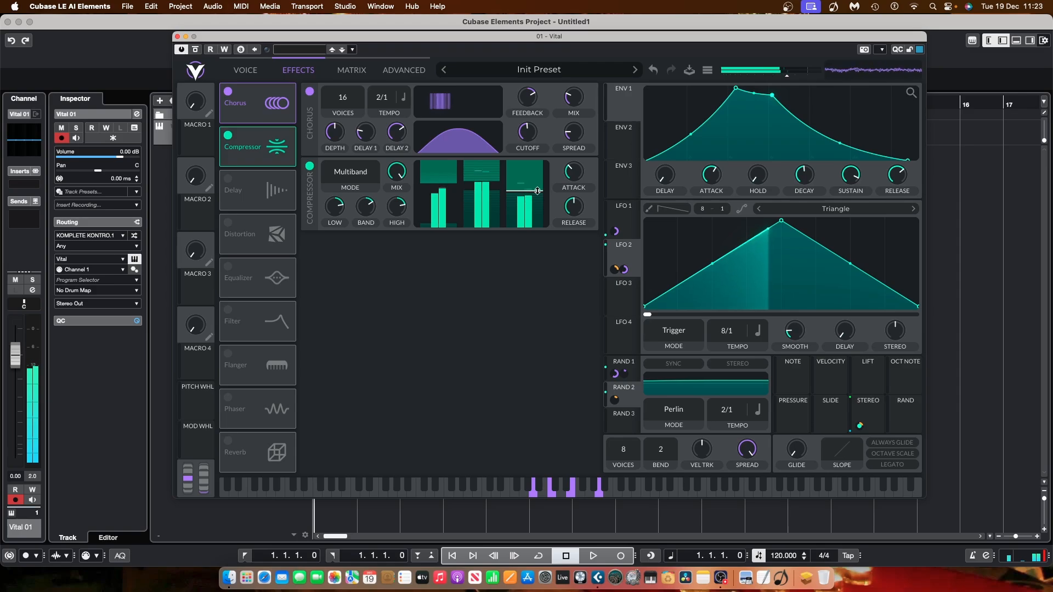
drag(399, 173, 400, 218)
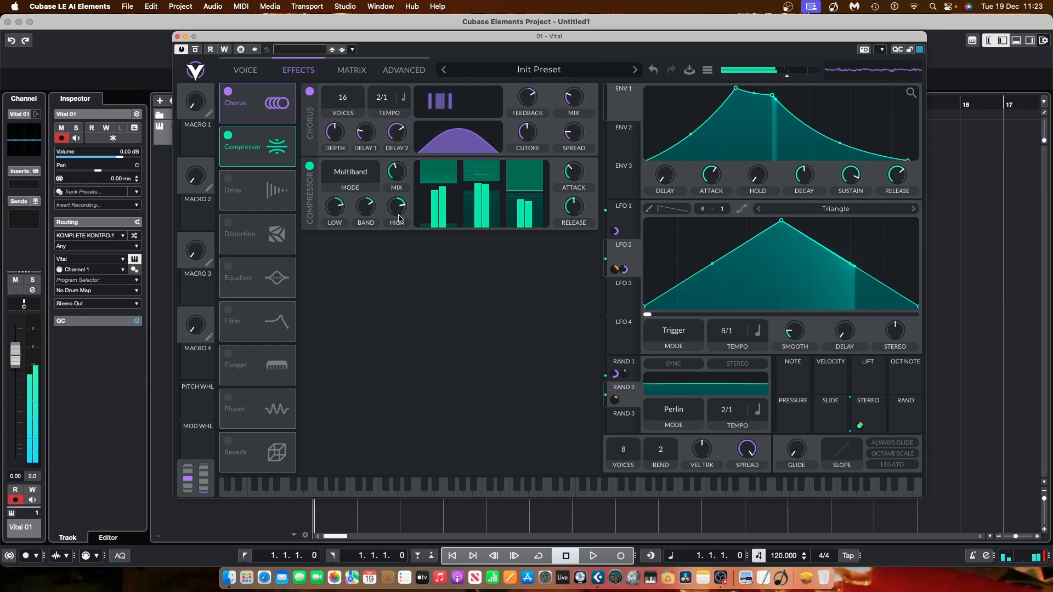
Step: Turn on the Delay effect and change its timing to Tempo Dotted
click(230, 181)
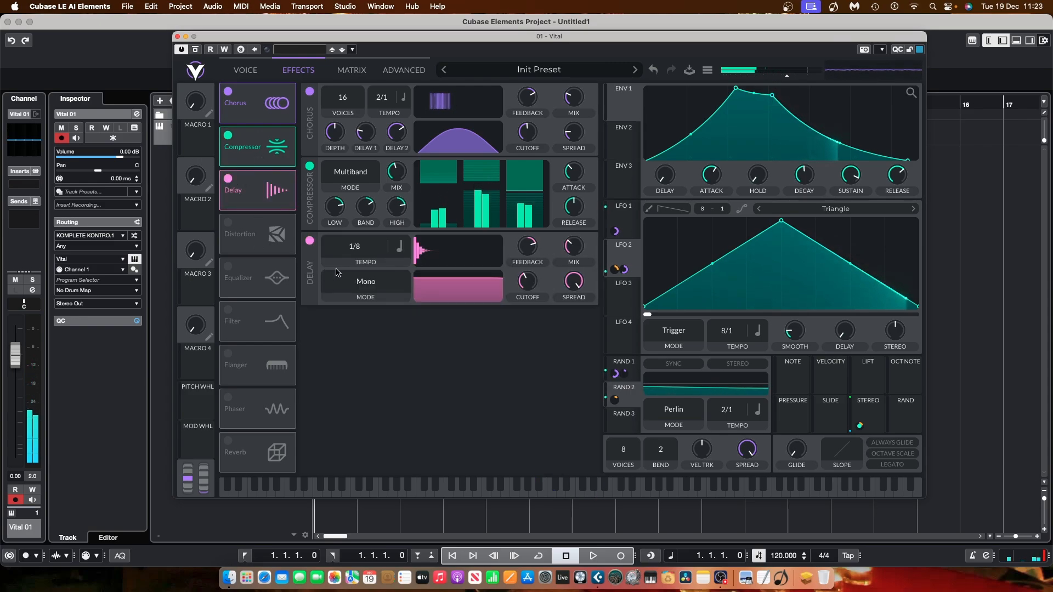
right_click(398, 249)
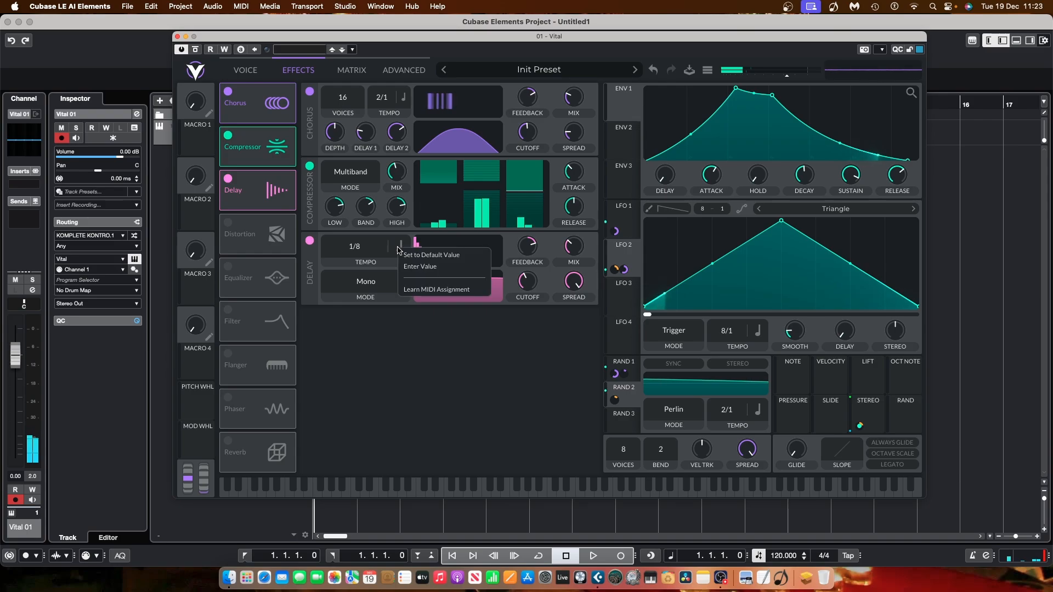
click(399, 250)
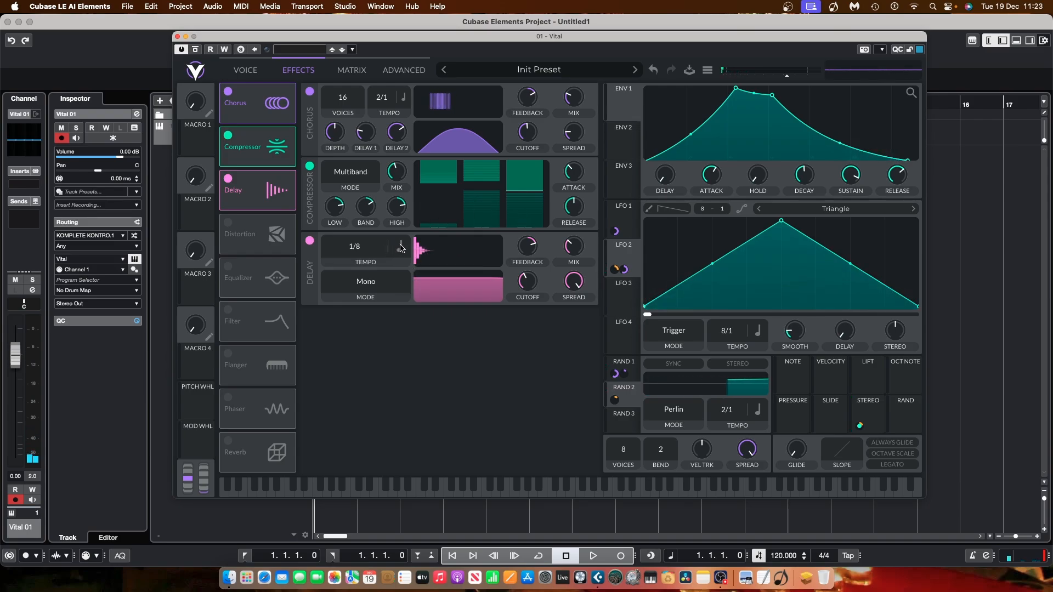
click(401, 247)
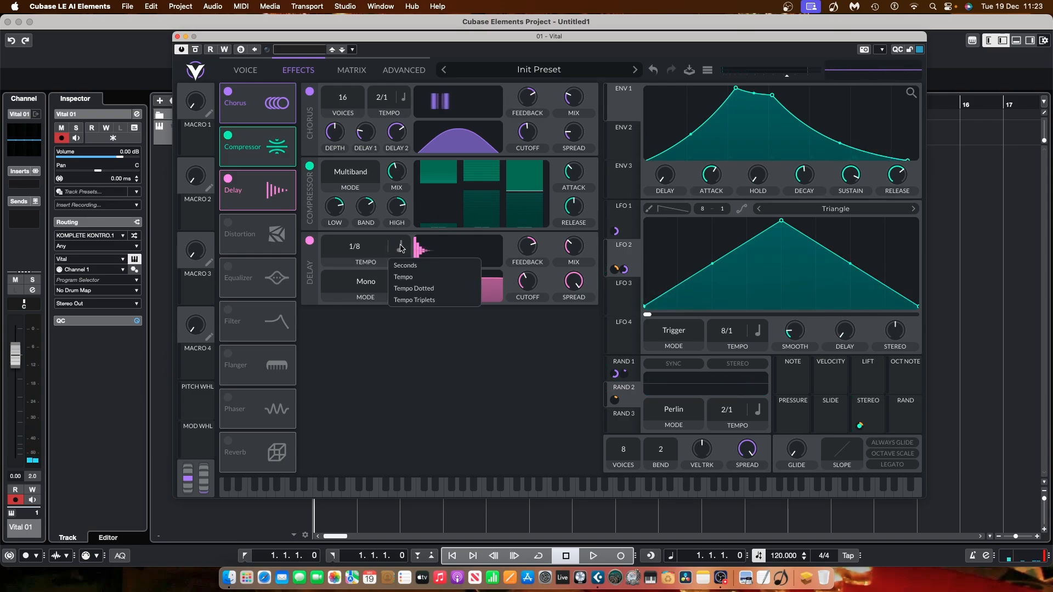
click(410, 289)
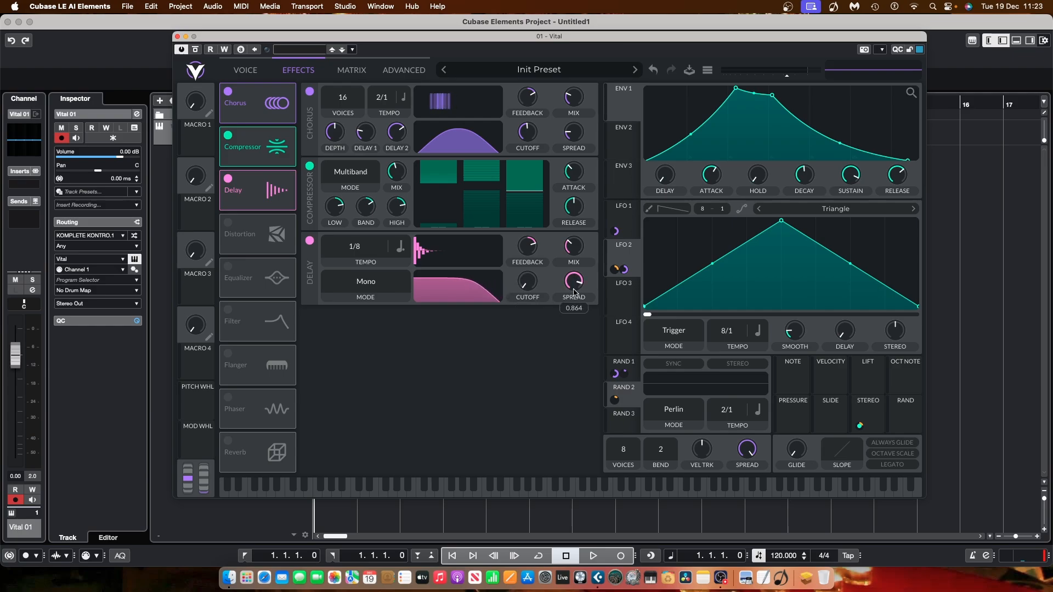
Step: Narrow the Delay's filter by reducing its spread and move the cutoff to the mid frequencies
drag(574, 291, 575, 308)
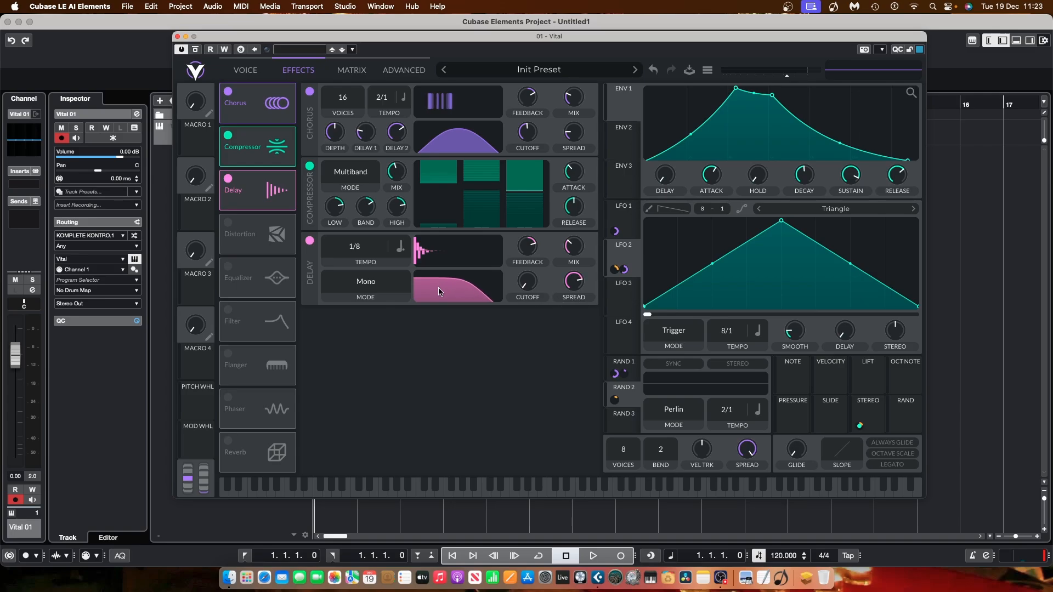
drag(573, 279, 586, 339)
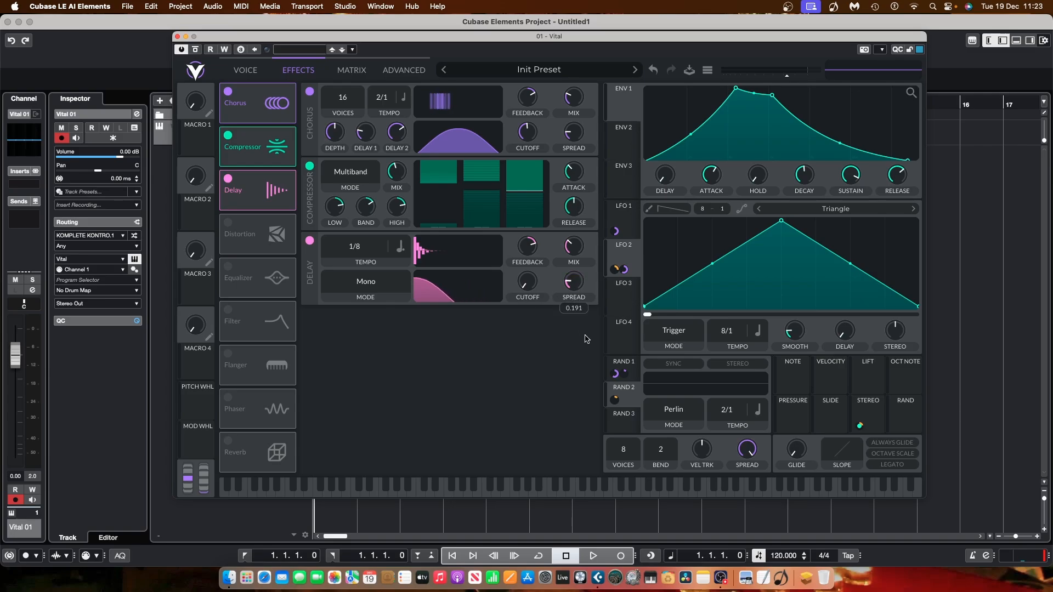
drag(427, 288, 469, 294)
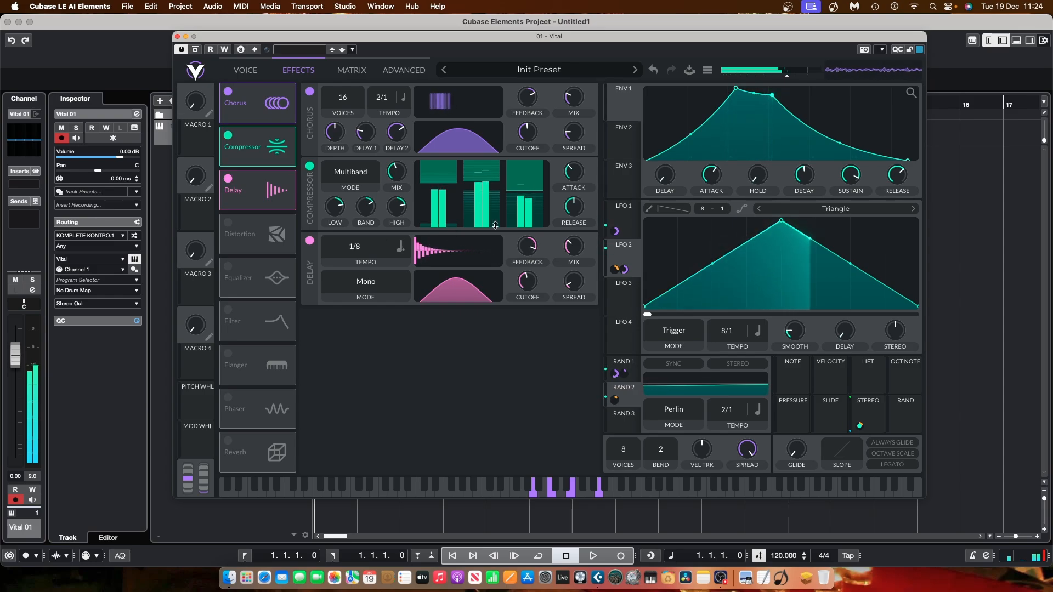
Step: Raise the Delay's mix and change its mode to Stereo
drag(574, 248, 577, 211)
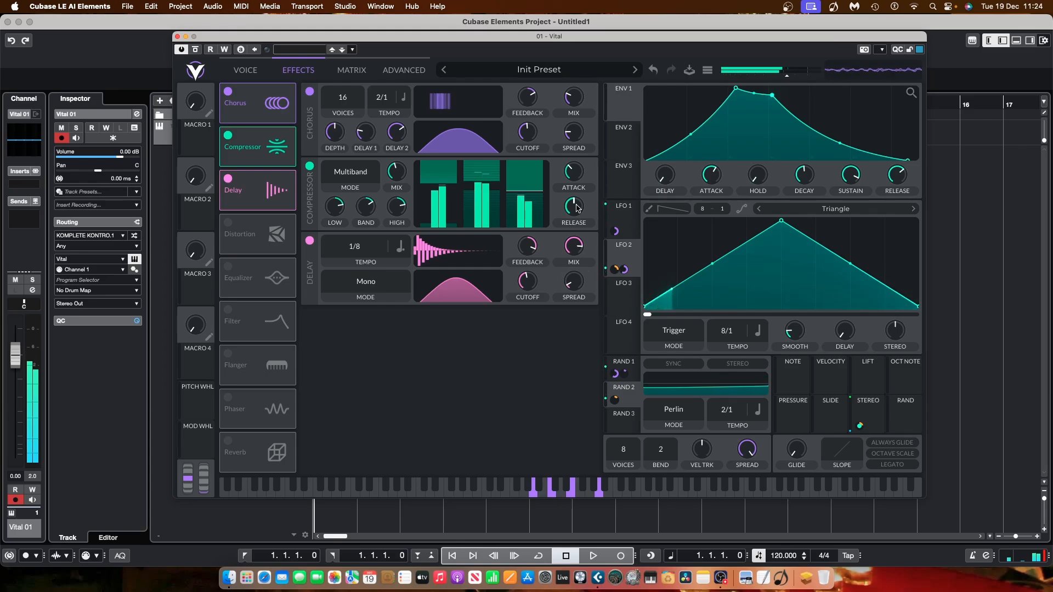
click(373, 276)
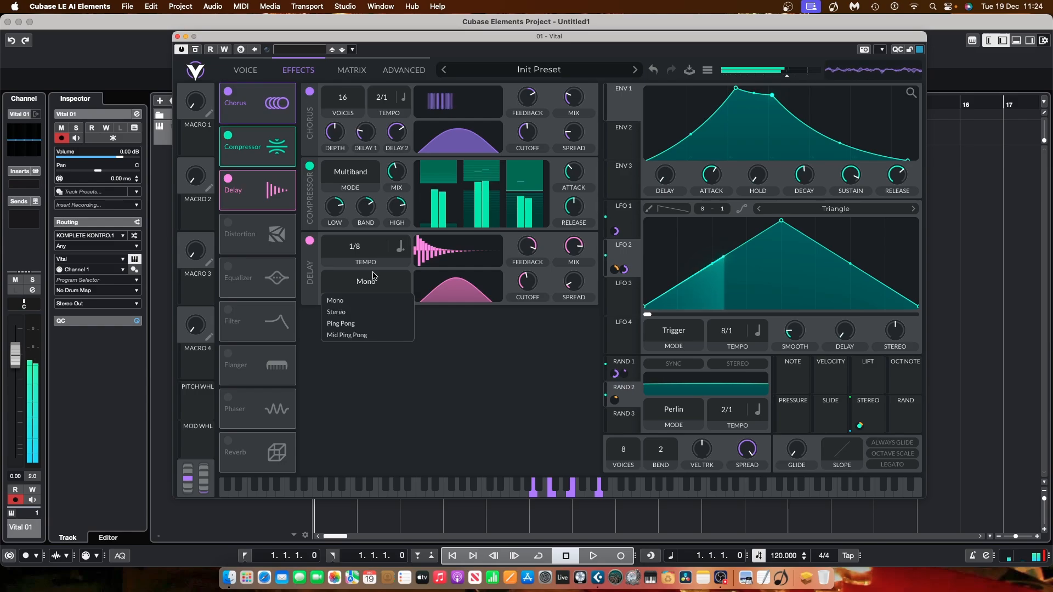
click(356, 311)
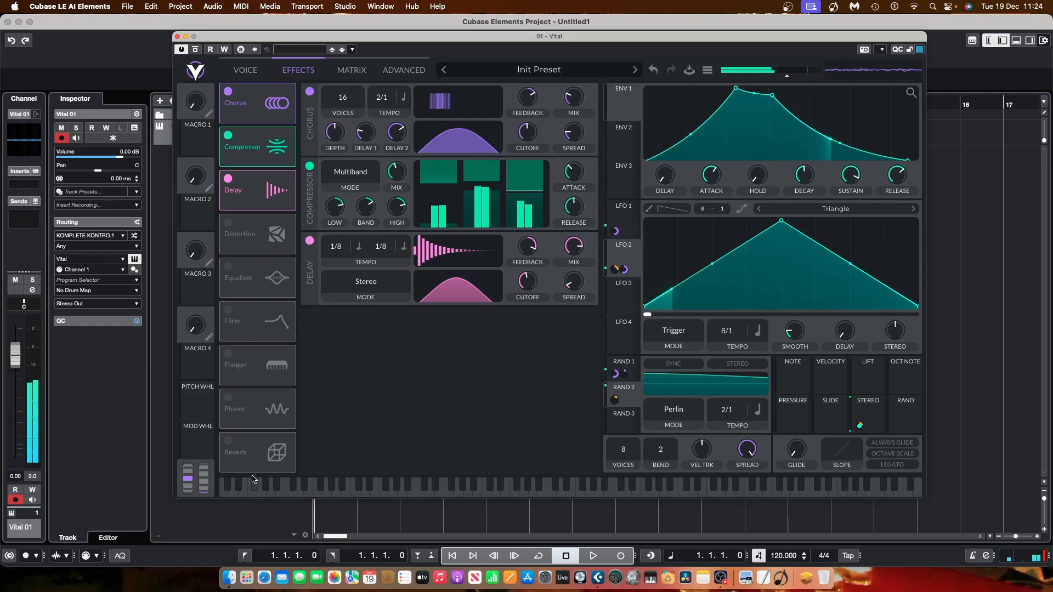
Step: Turn on the Reverb, cut its low frequencies with the low filter, and adjust its delay and mix
click(228, 442)
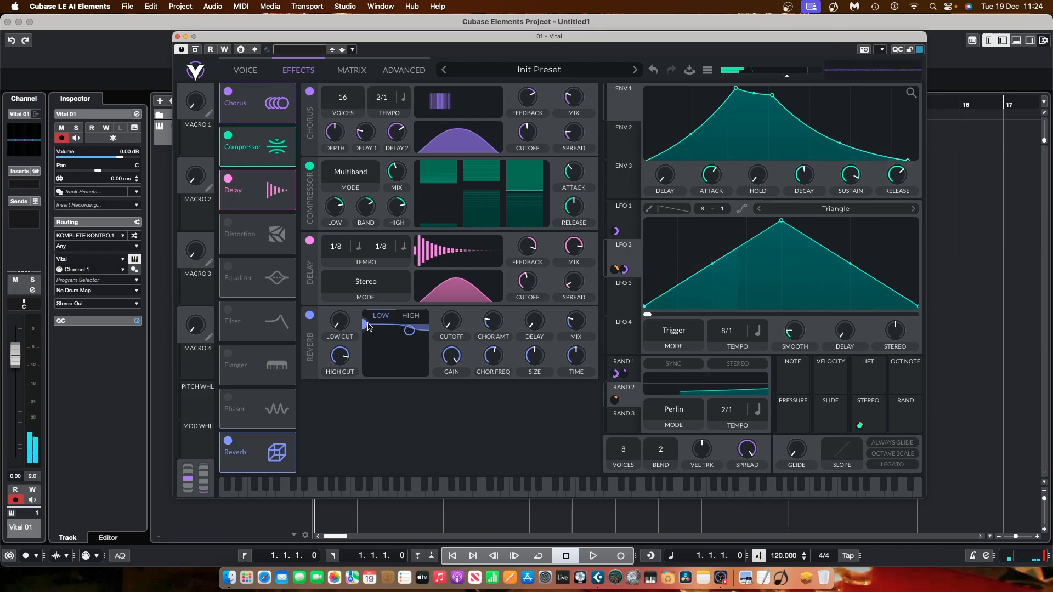
drag(365, 325, 367, 381)
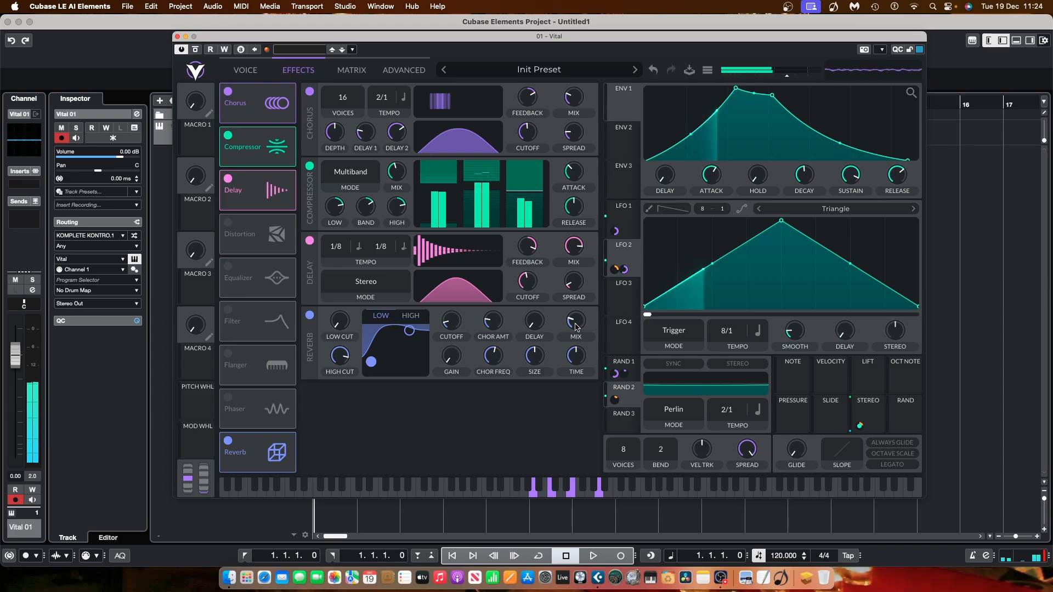
drag(575, 323, 576, 321)
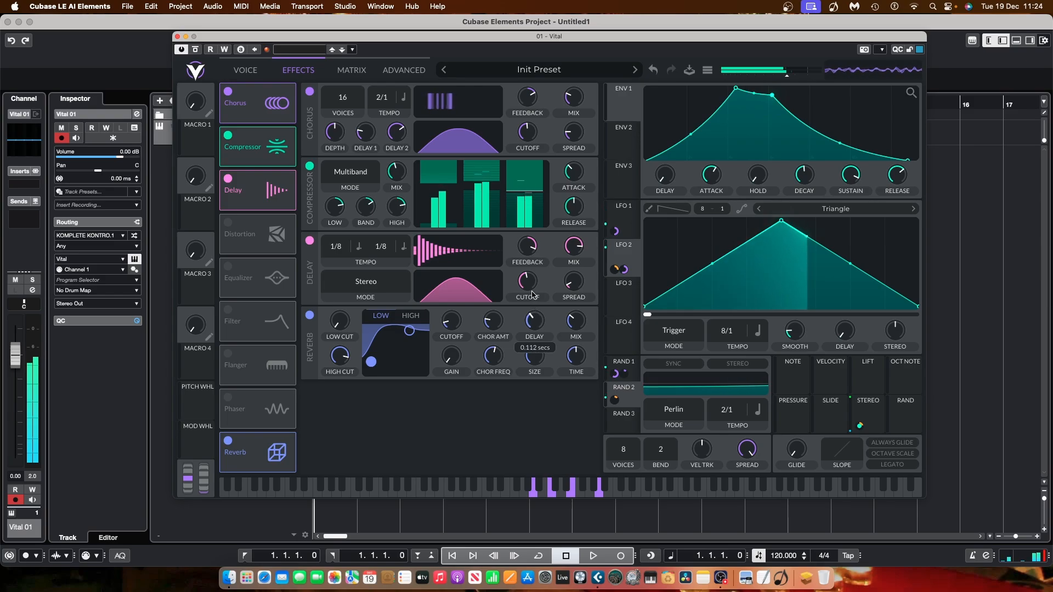
drag(532, 294, 532, 282)
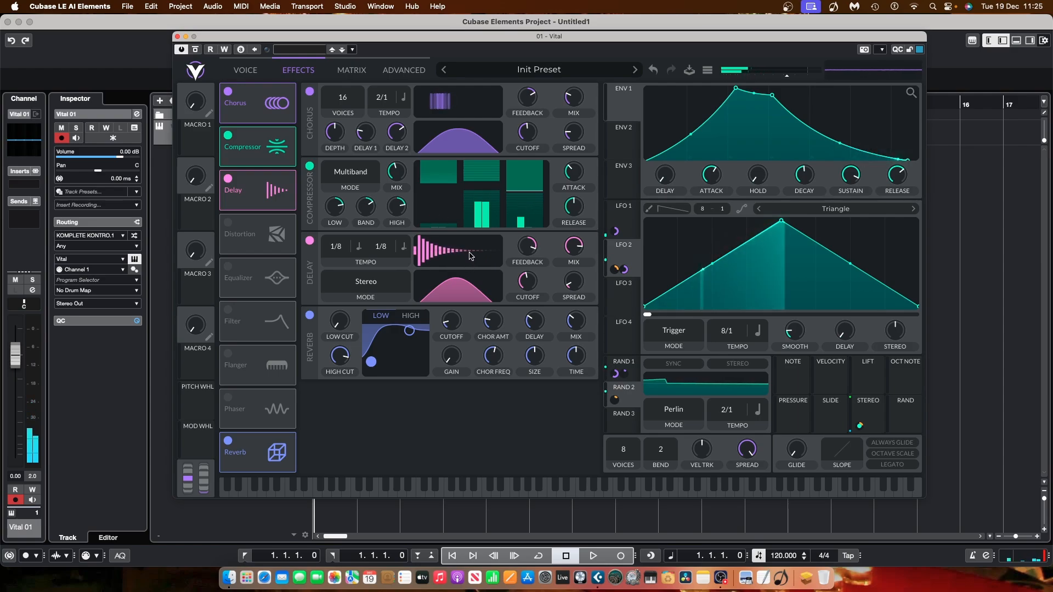
drag(372, 363, 381, 377)
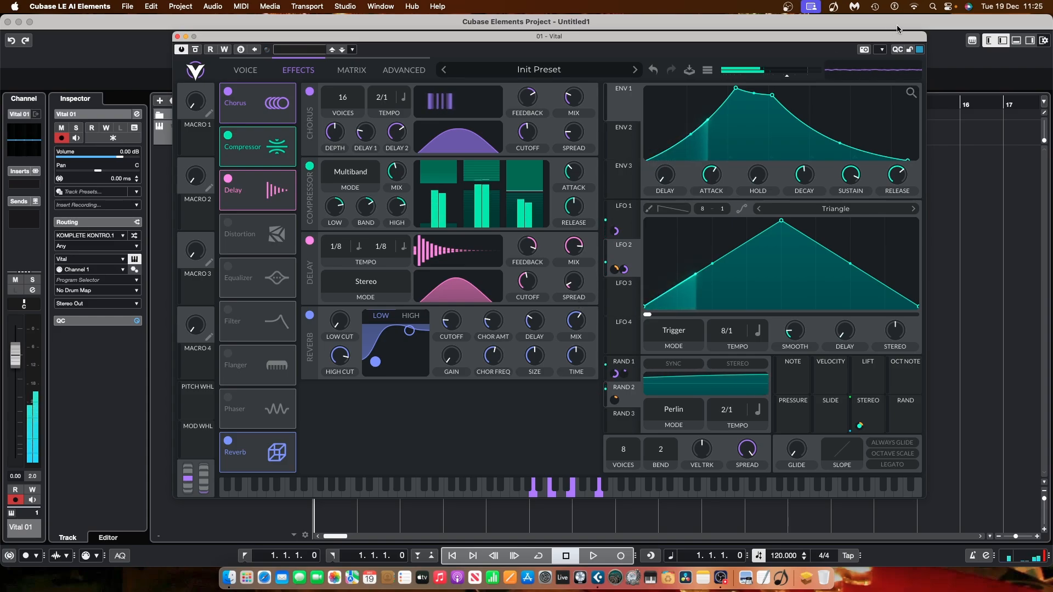
Step: Raise the synth's output volume slightly and increase oscillator 2's level
mouse_move(789, 79)
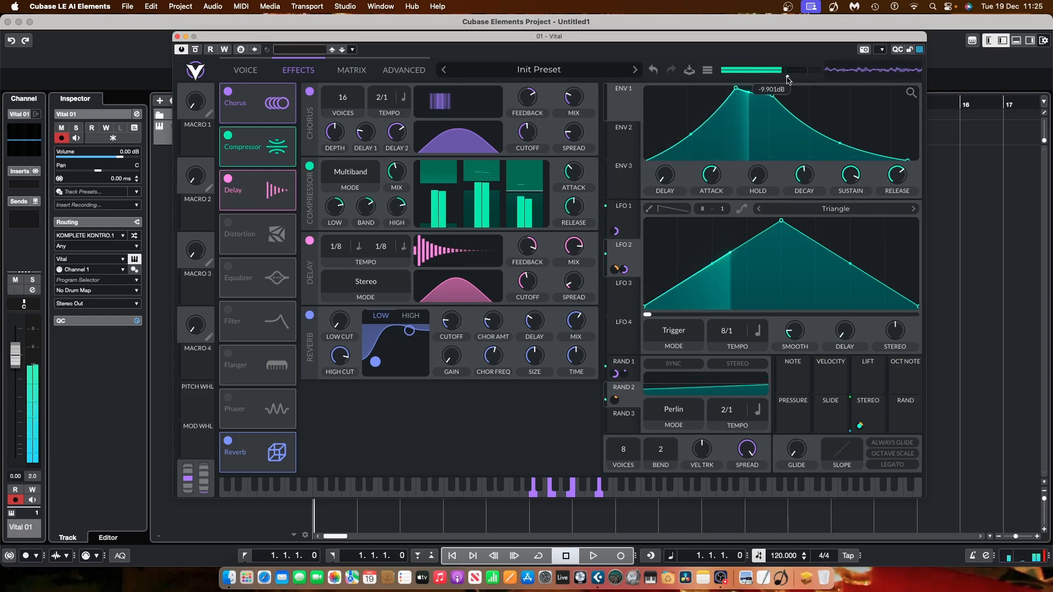
drag(789, 80, 794, 80)
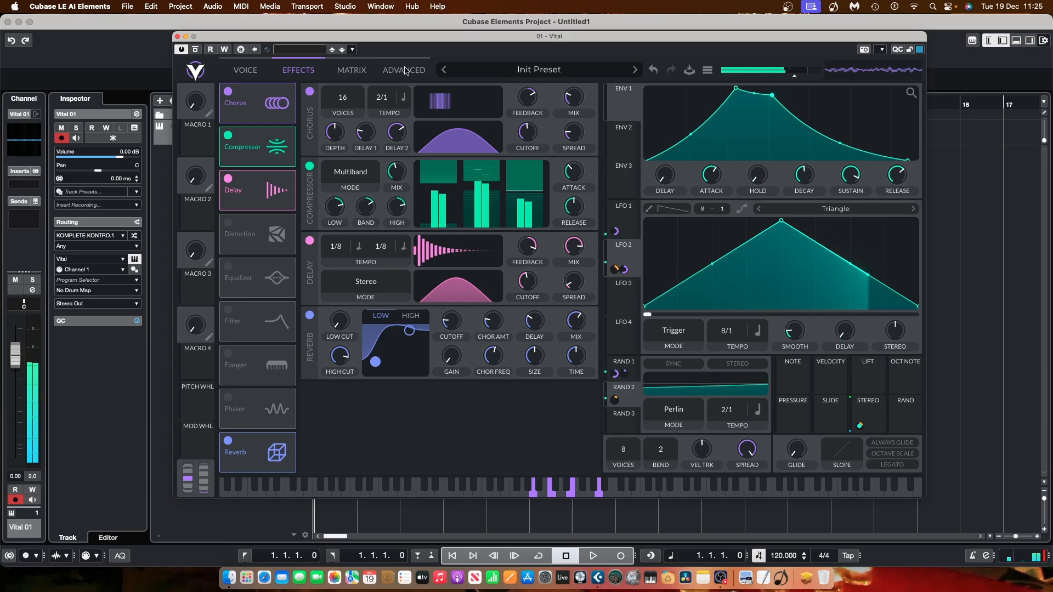
click(247, 70)
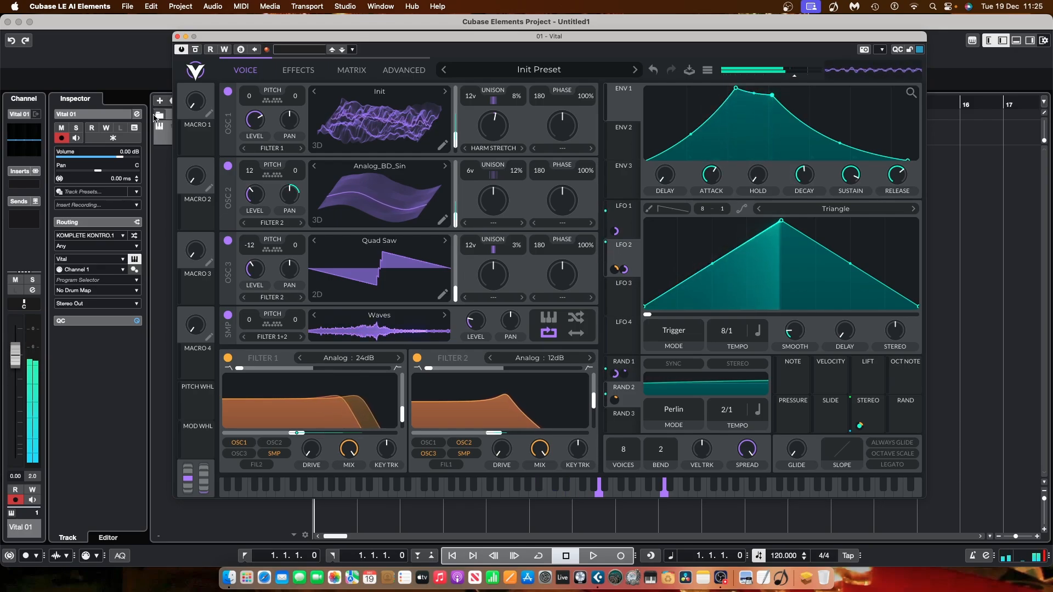
drag(253, 194, 256, 186)
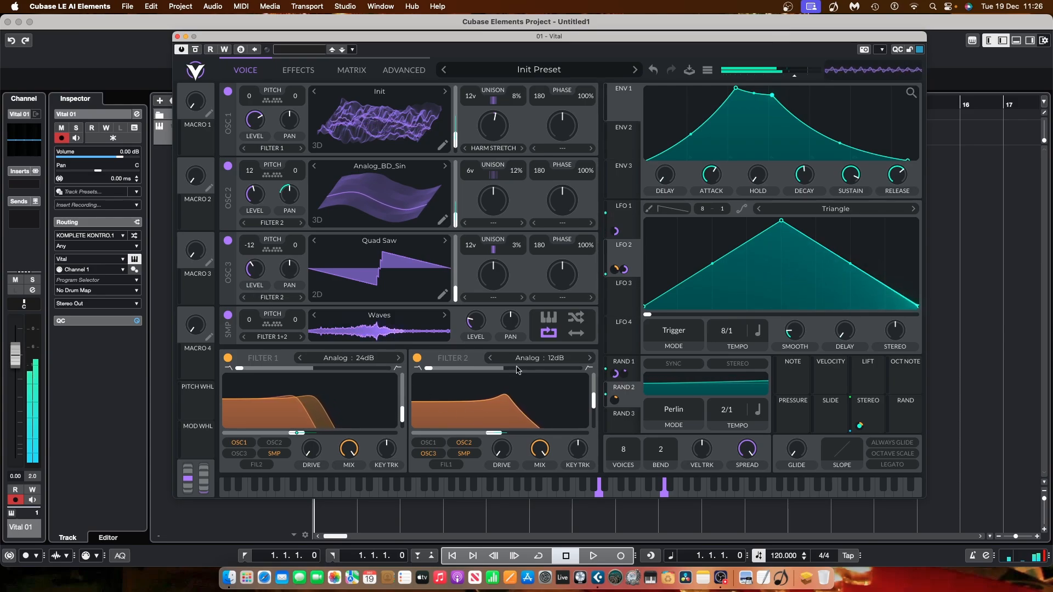
Step: Look through the filter models available for Filter 2
click(559, 359)
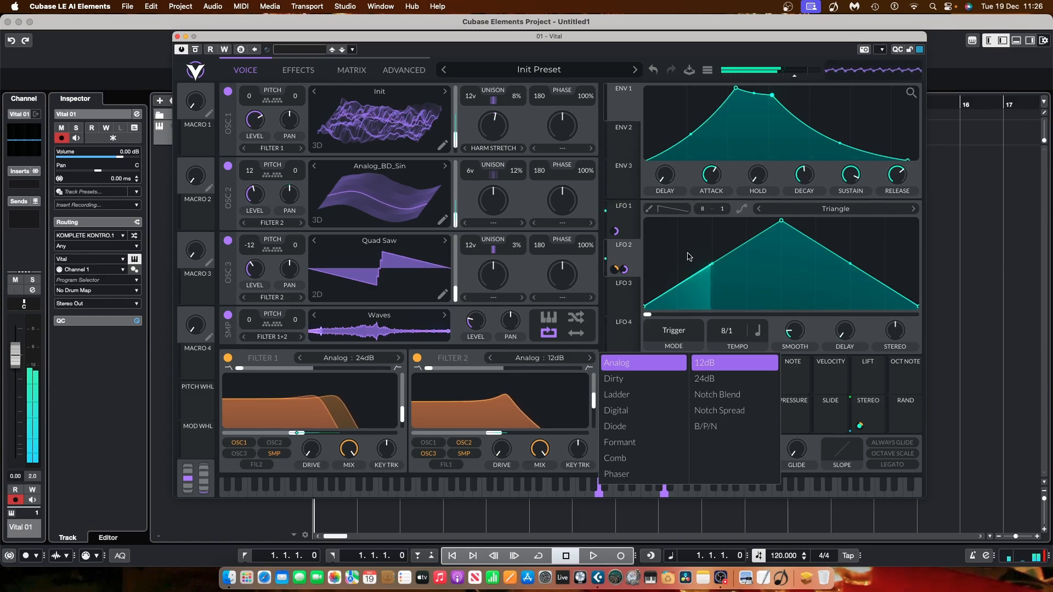
click(474, 517)
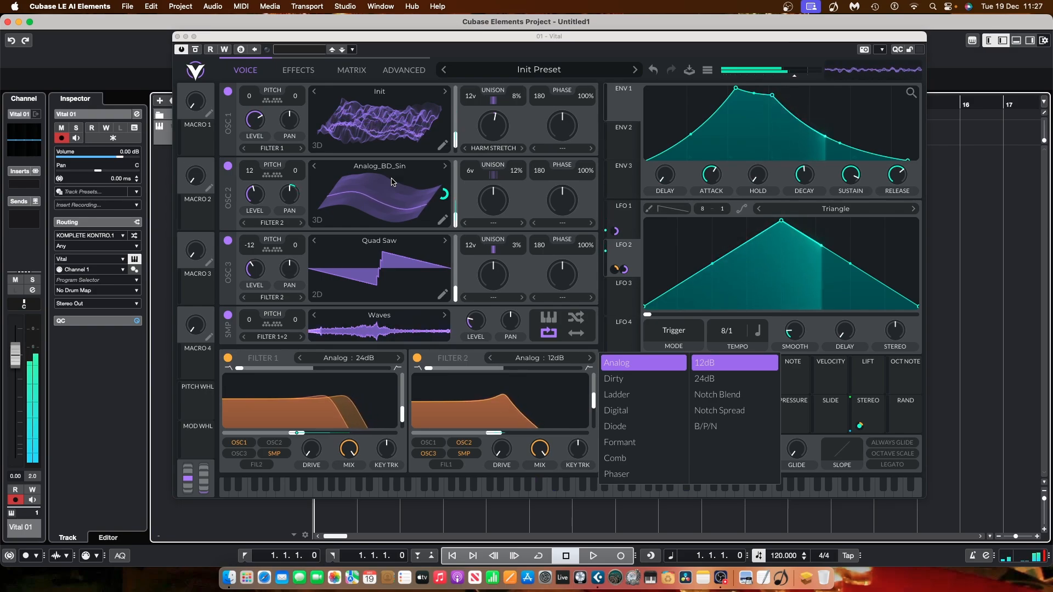
Step: Save the patch as a preset named "Pad demo" with the Pad style
click(688, 70)
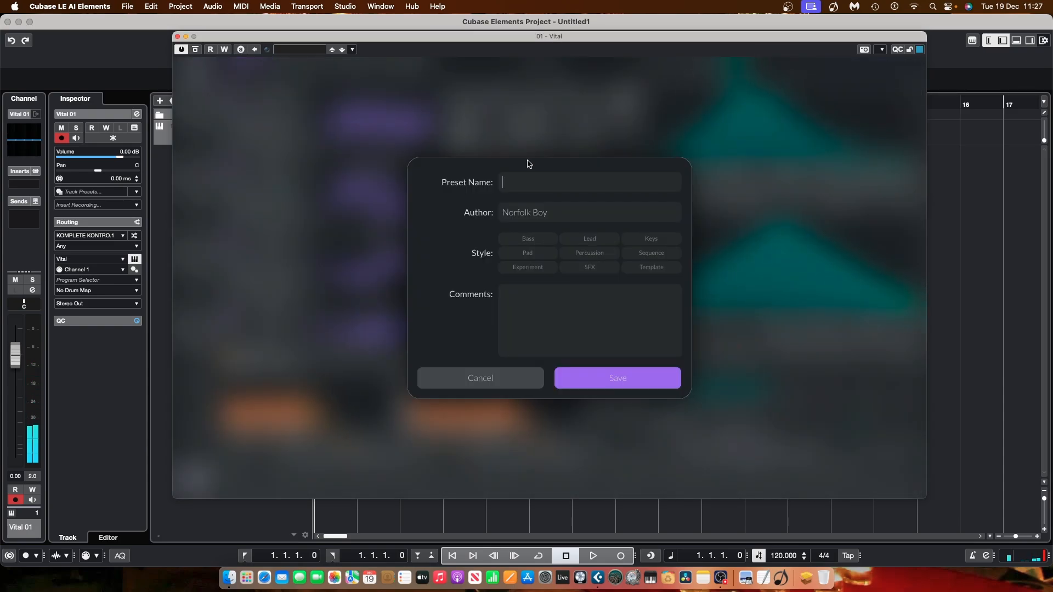
text(Pad demo)
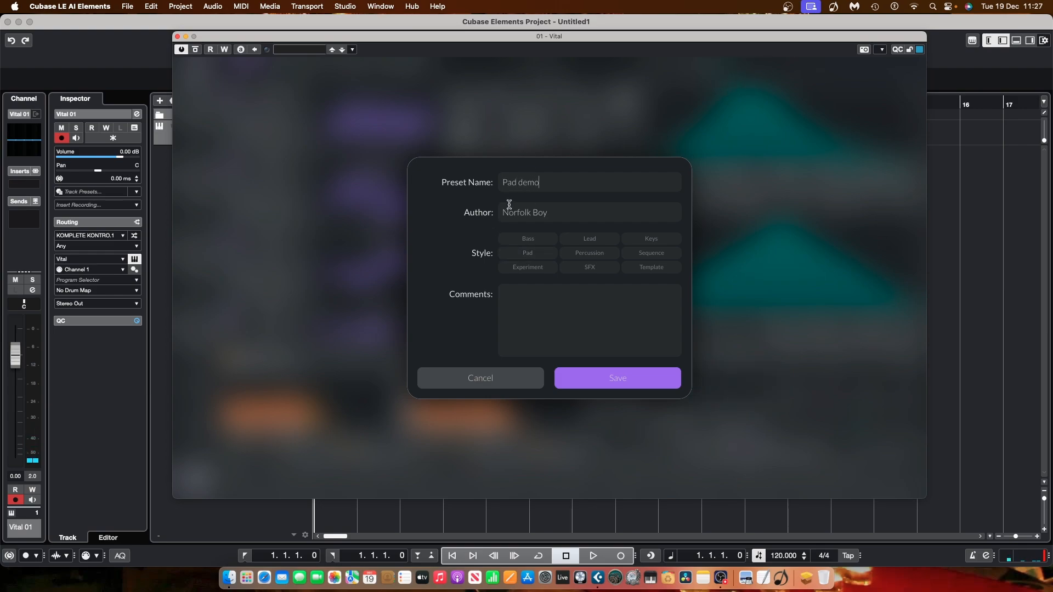
click(526, 259)
click(630, 382)
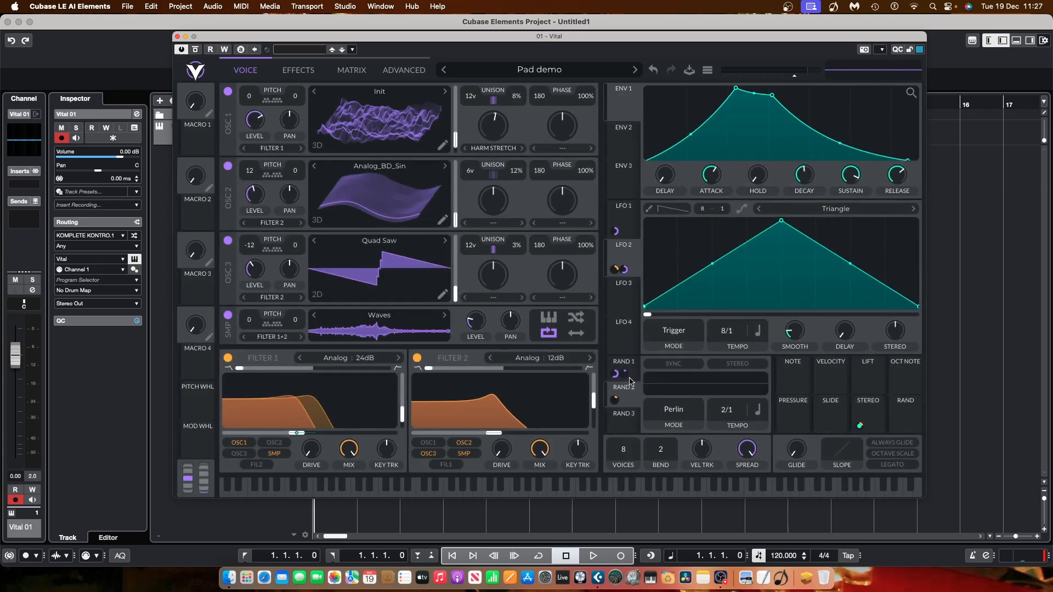
Step: Browse the User folder in the preset browser and audition Deep Ambient Ifinite, Surfing the clouds and Gentle Pad
click(444, 70)
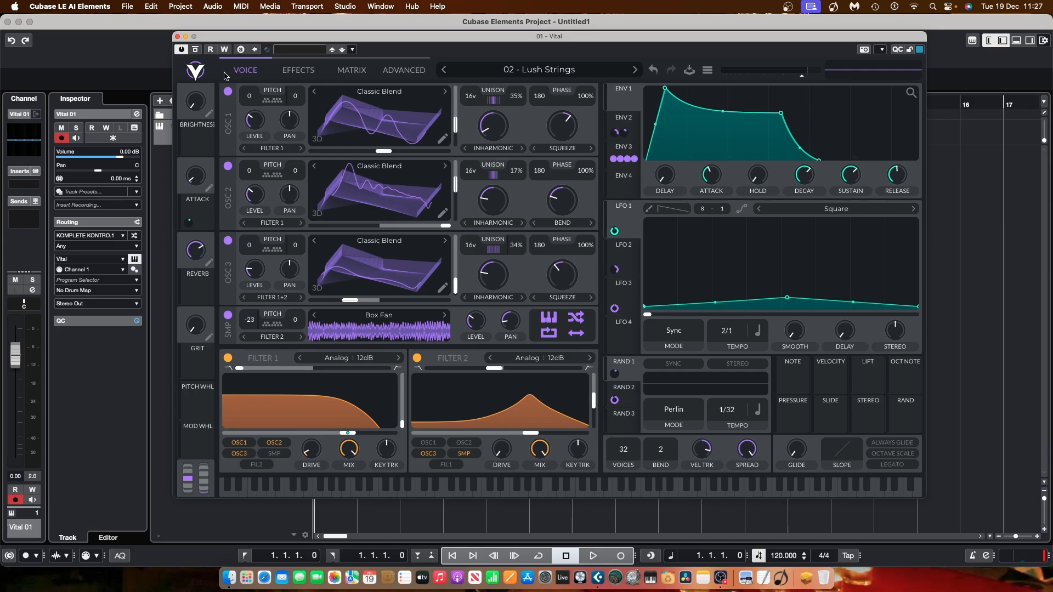
click(708, 71)
click(726, 84)
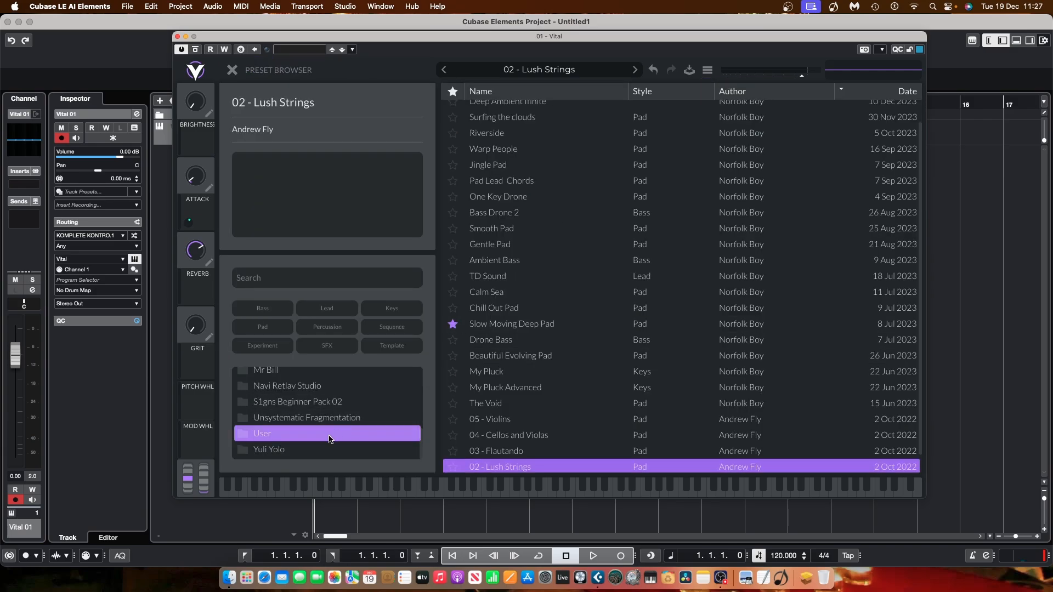
scroll(546, 289, up, 1)
scroll(546, 289, down, 2)
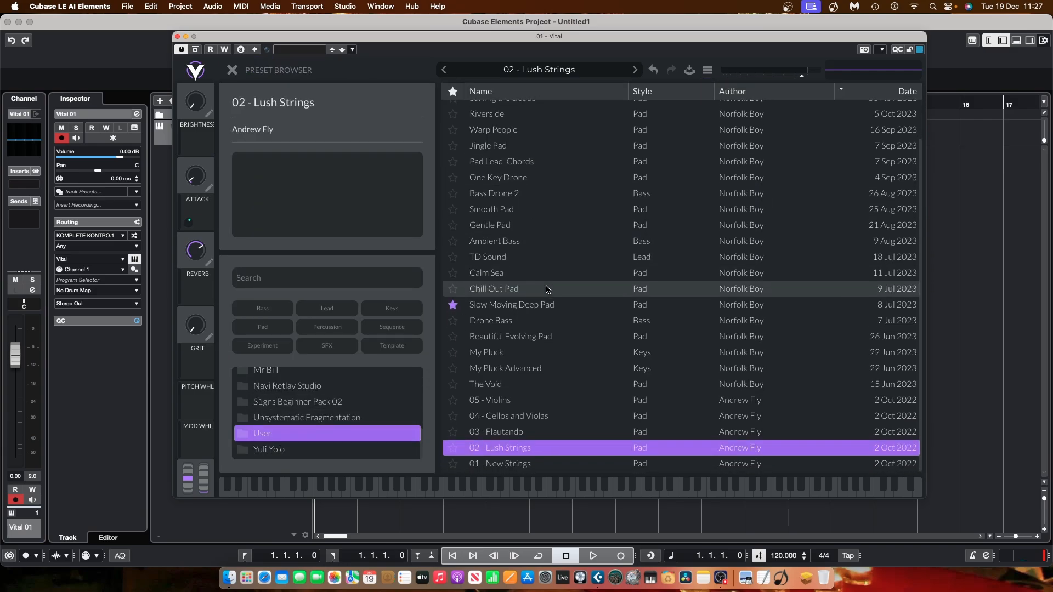
scroll(546, 289, up, 3)
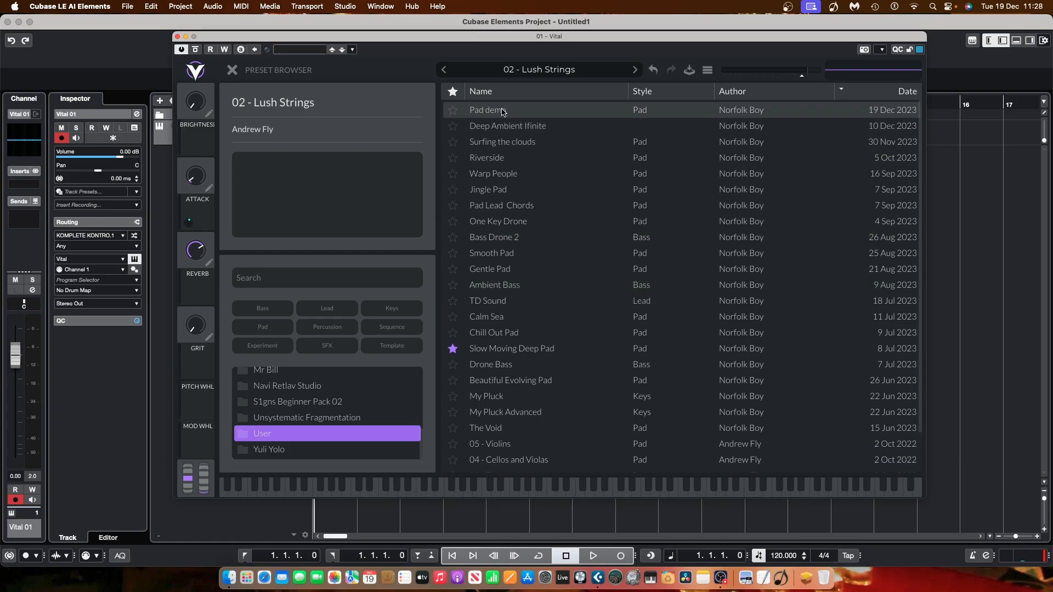
click(514, 130)
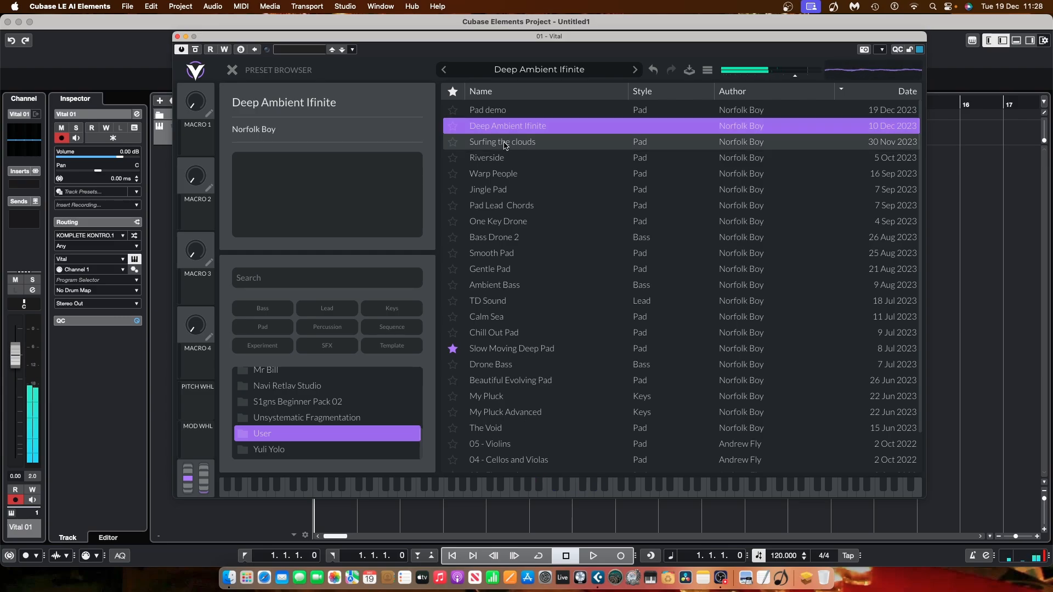
click(505, 143)
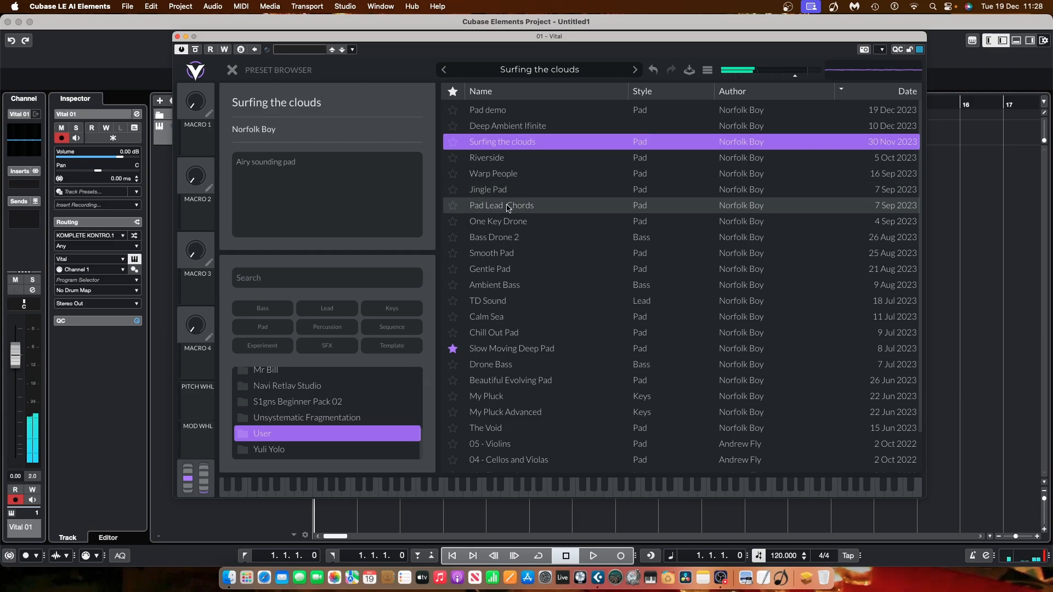
click(504, 270)
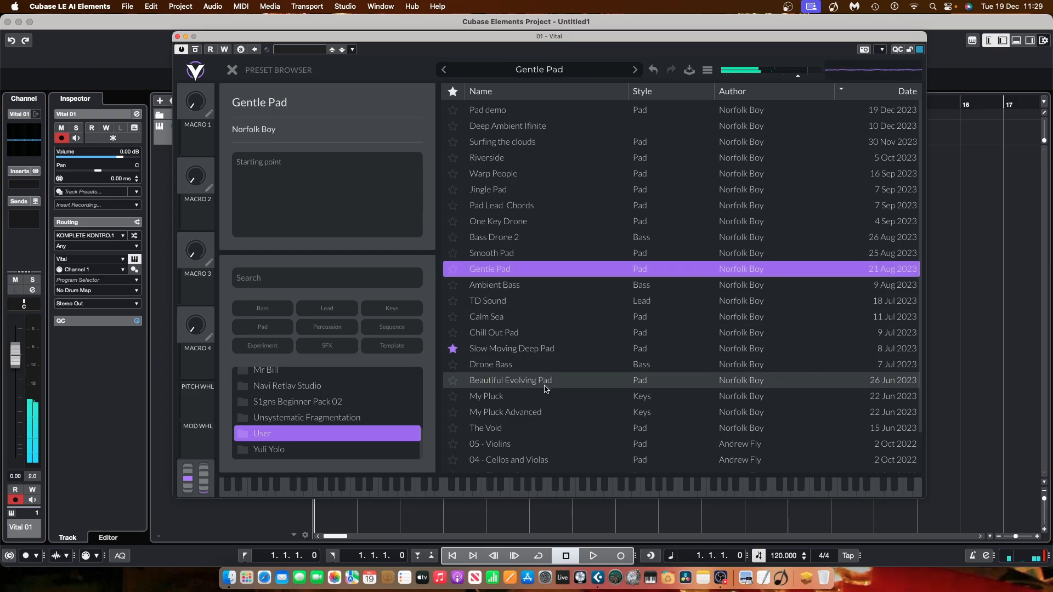
Step: Load the My Pluck preset and leave the preset browser
click(502, 402)
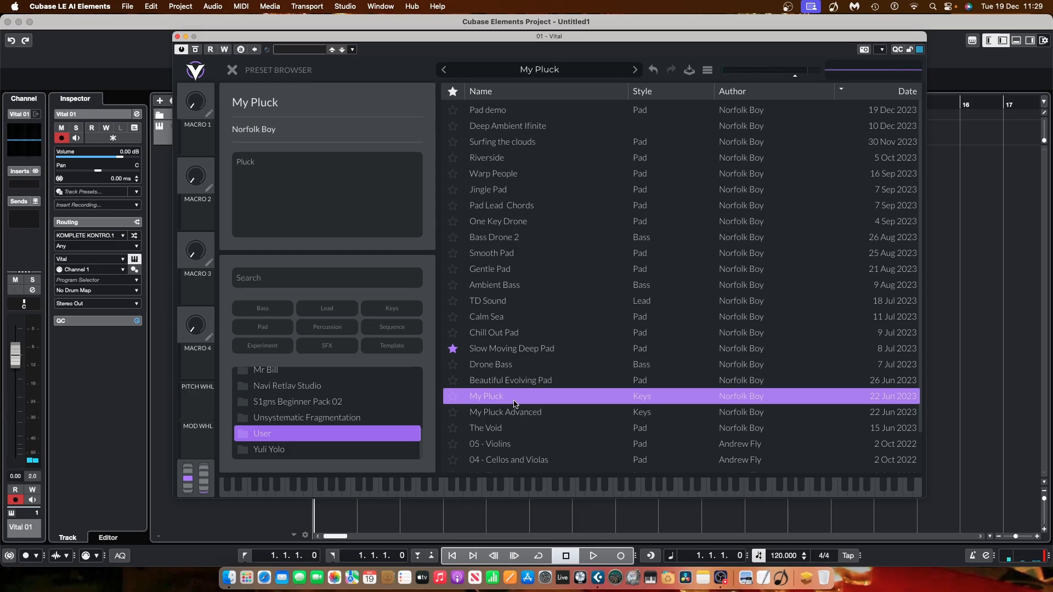
click(235, 68)
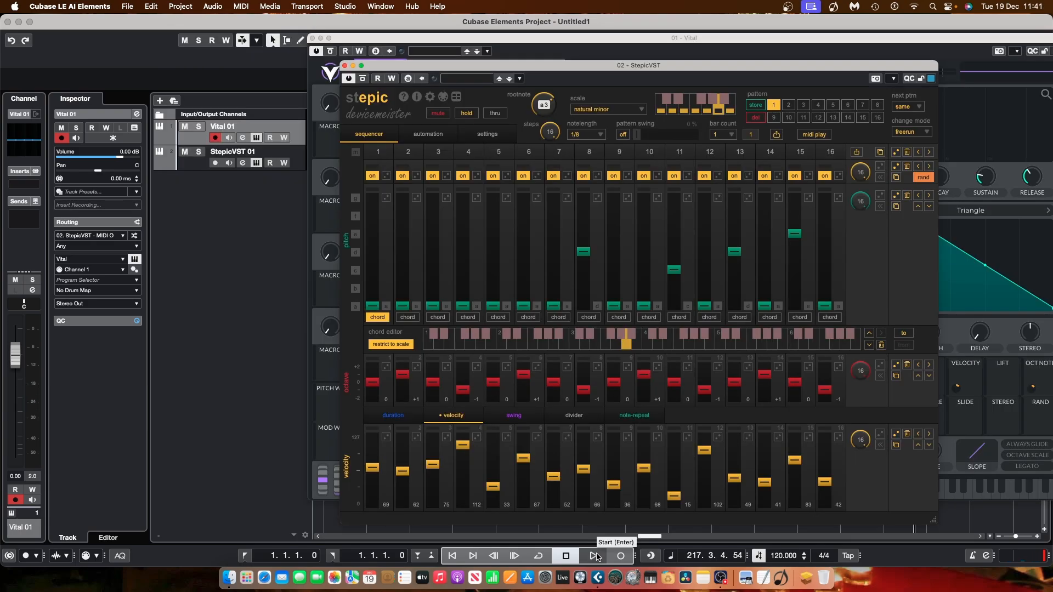
Step: Start playback of the StepicVST sequence, then close its window and reposition the Vital window
click(595, 556)
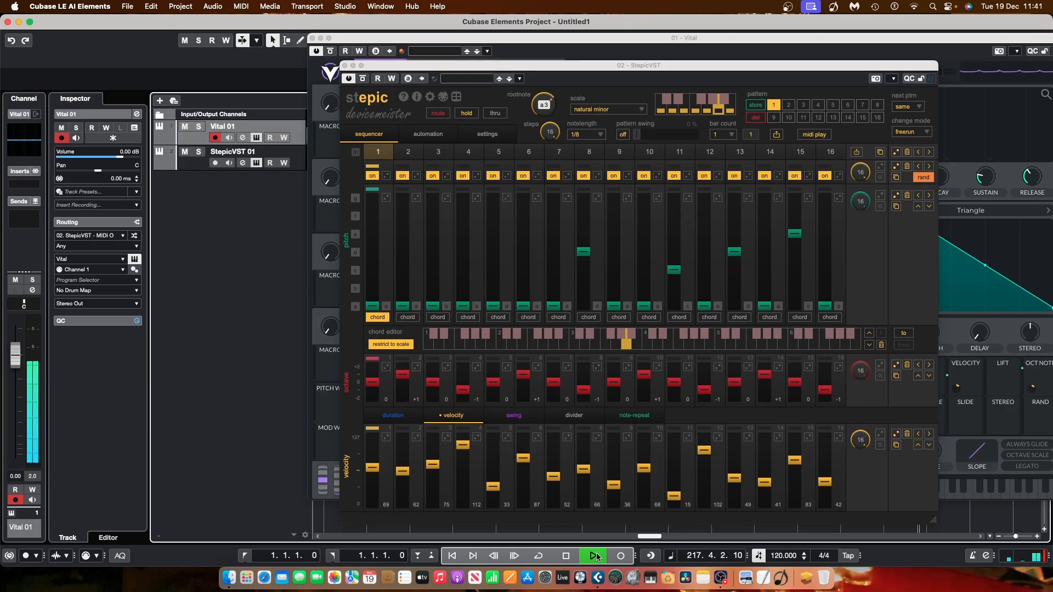
click(344, 66)
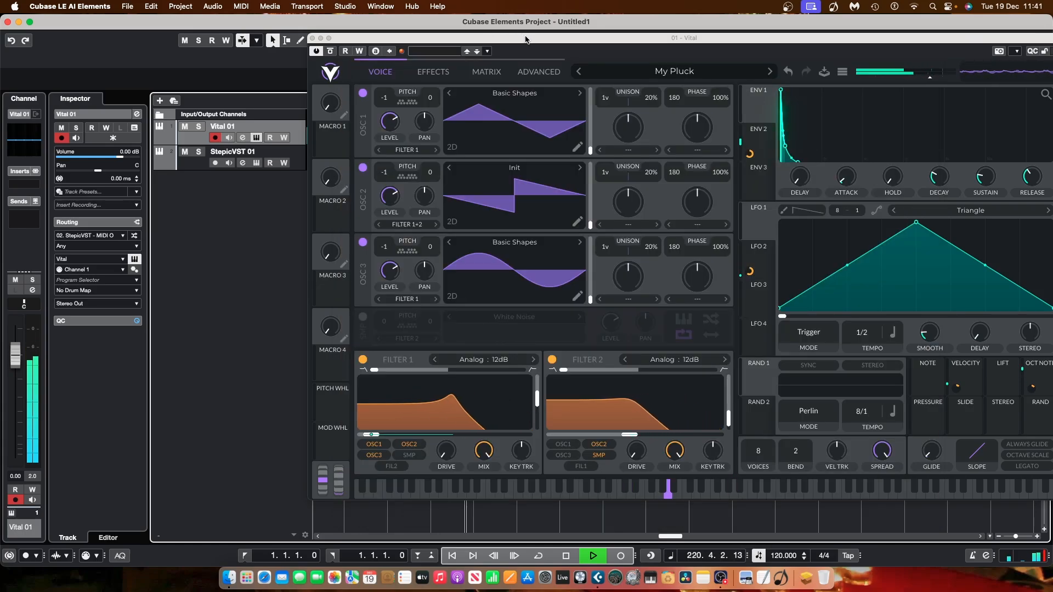
drag(521, 37, 423, 44)
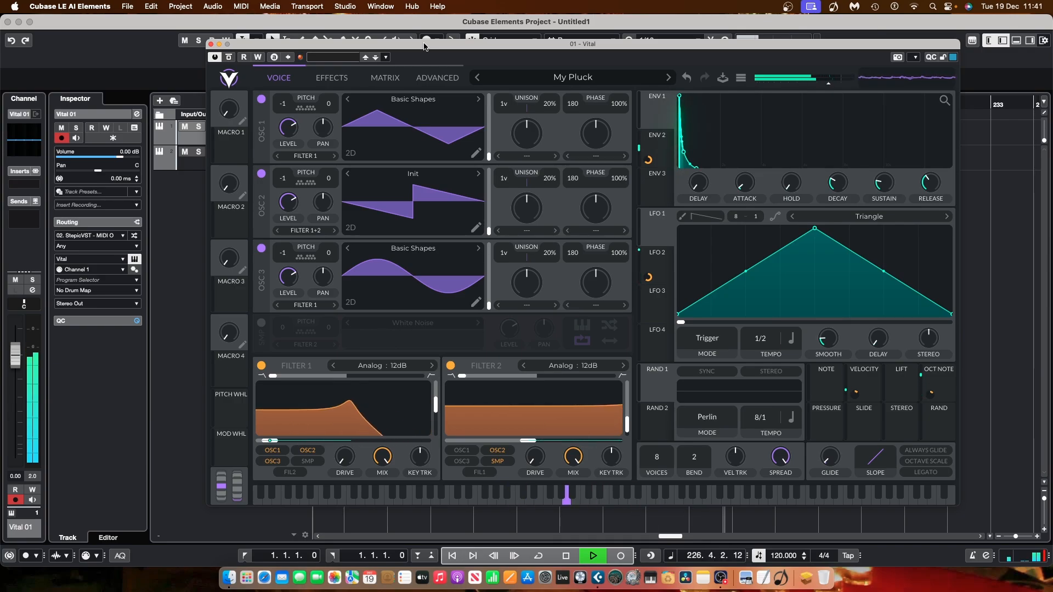
Step: Close the Vital window and show the MixConsole in the project's lower zone
click(1015, 41)
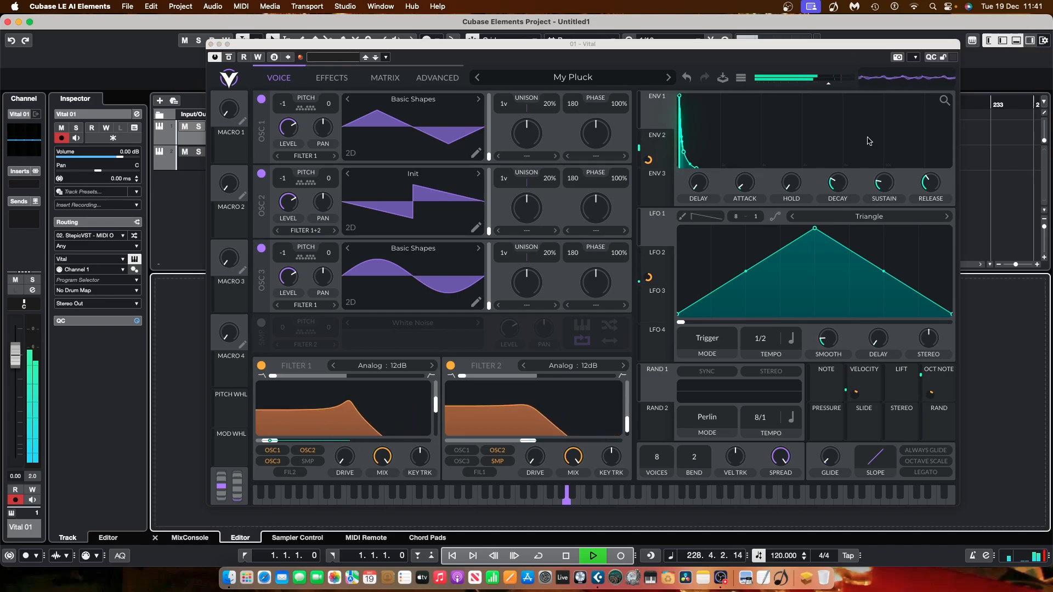
click(211, 44)
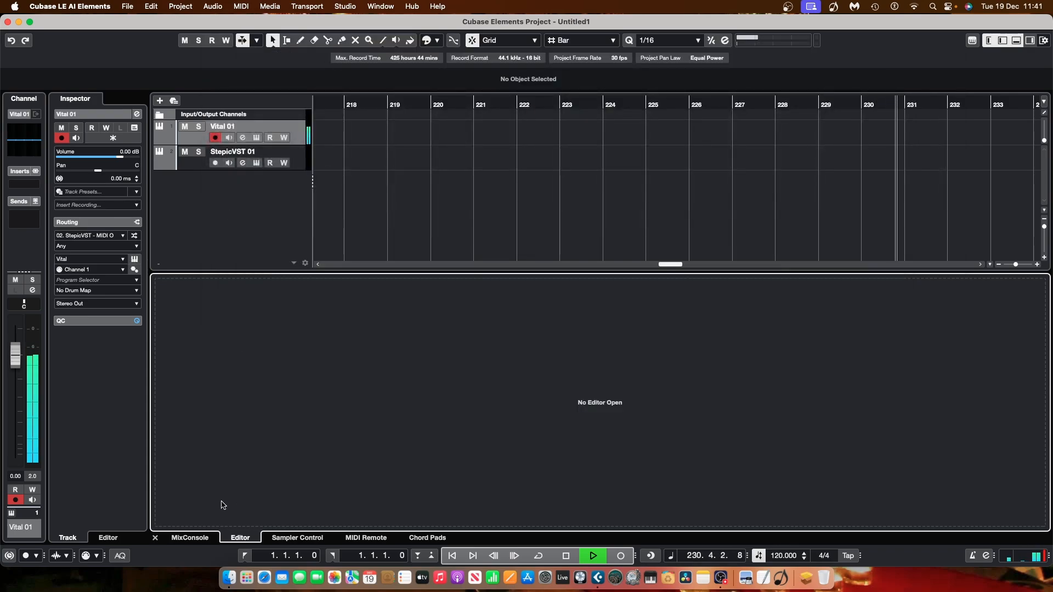
click(191, 539)
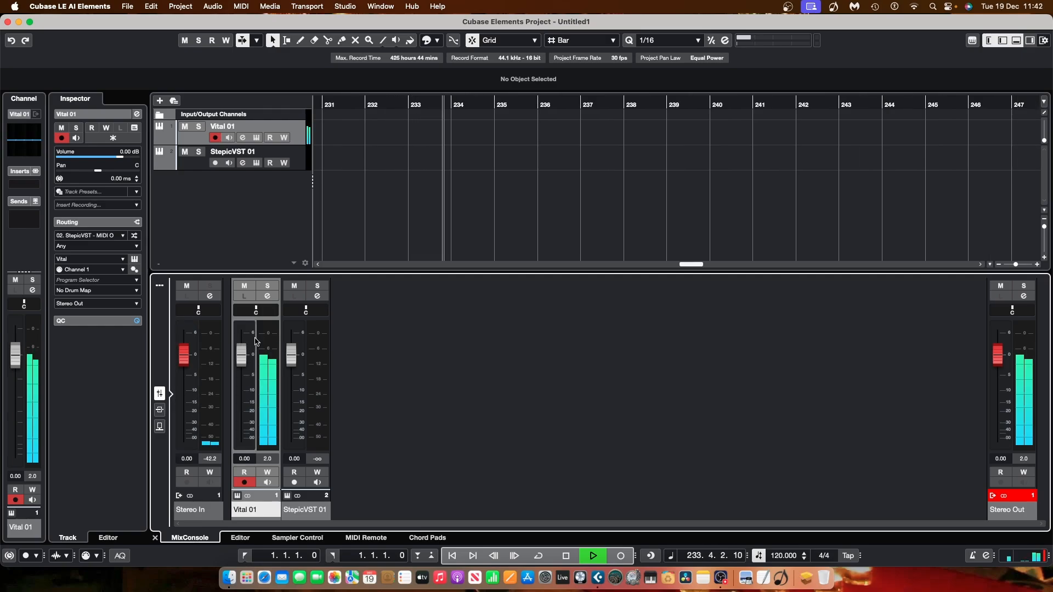
Step: Open the Vital 01 channel settings and add ValhallaSupermassive in the first insert slot
click(267, 297)
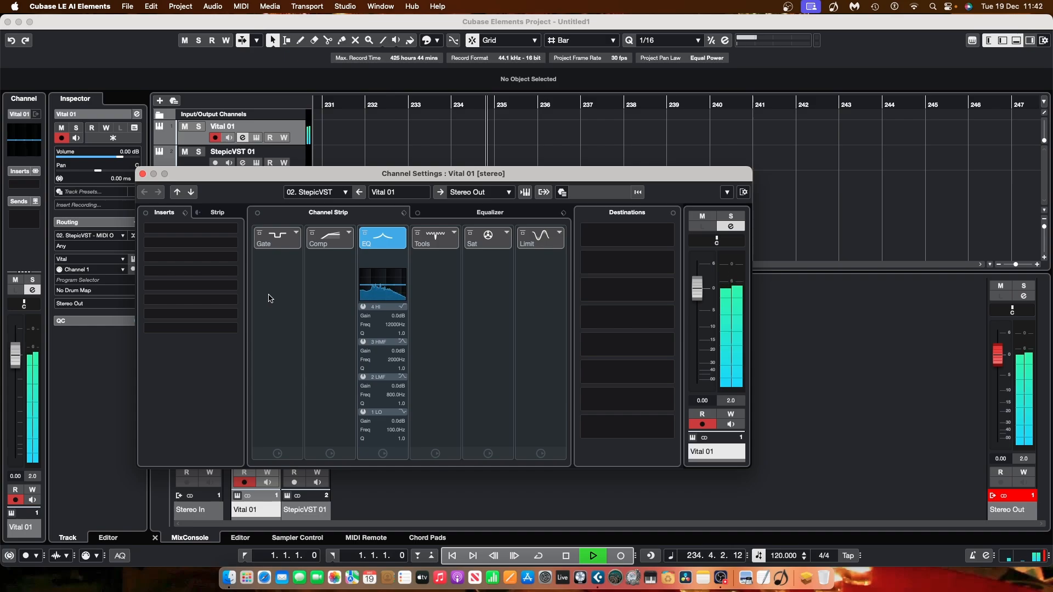
click(212, 232)
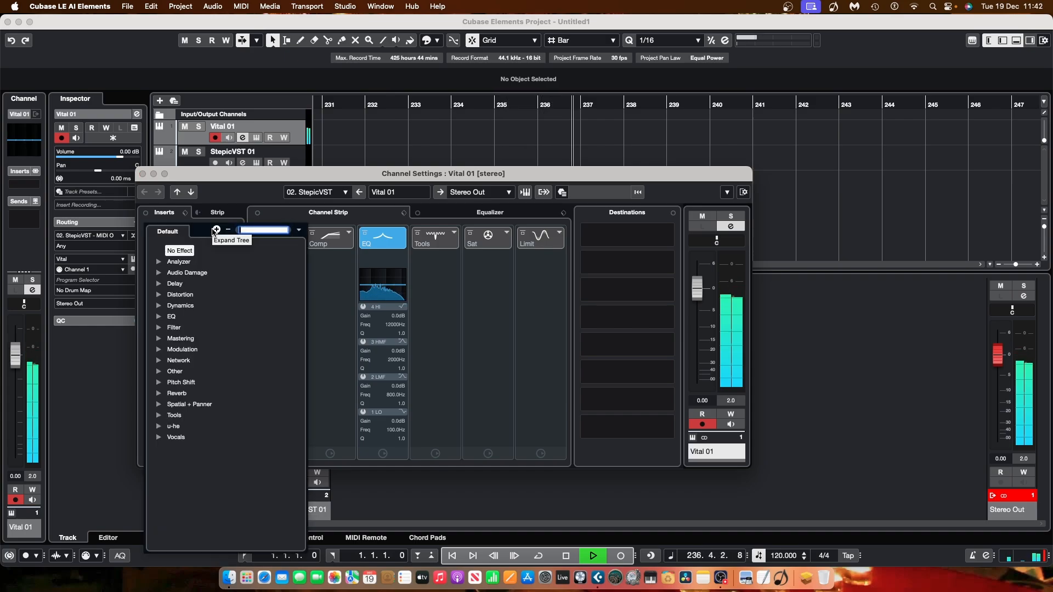
click(164, 371)
scroll(235, 455, down, 10)
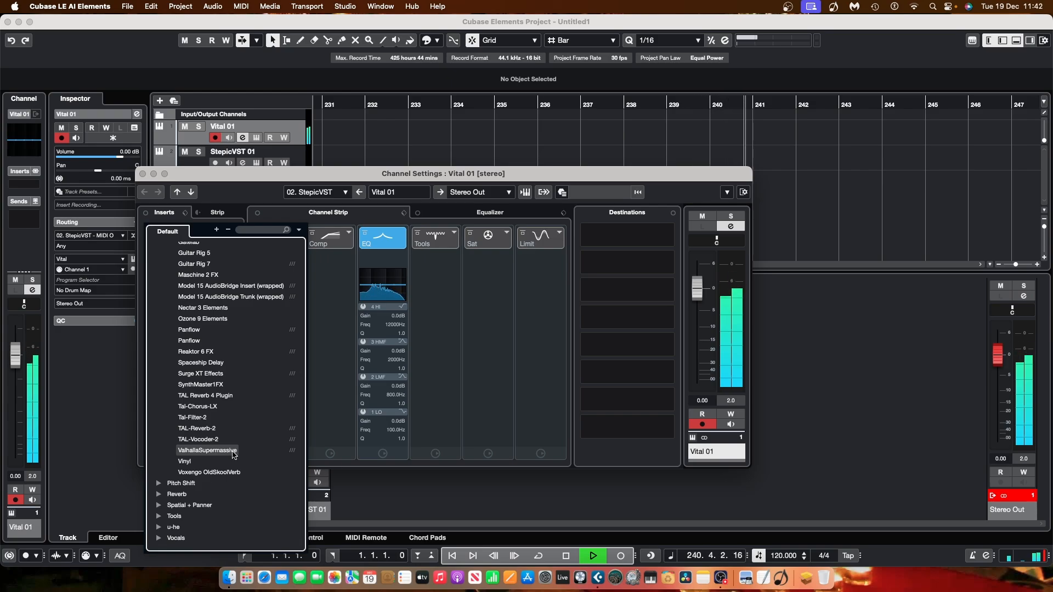
click(232, 451)
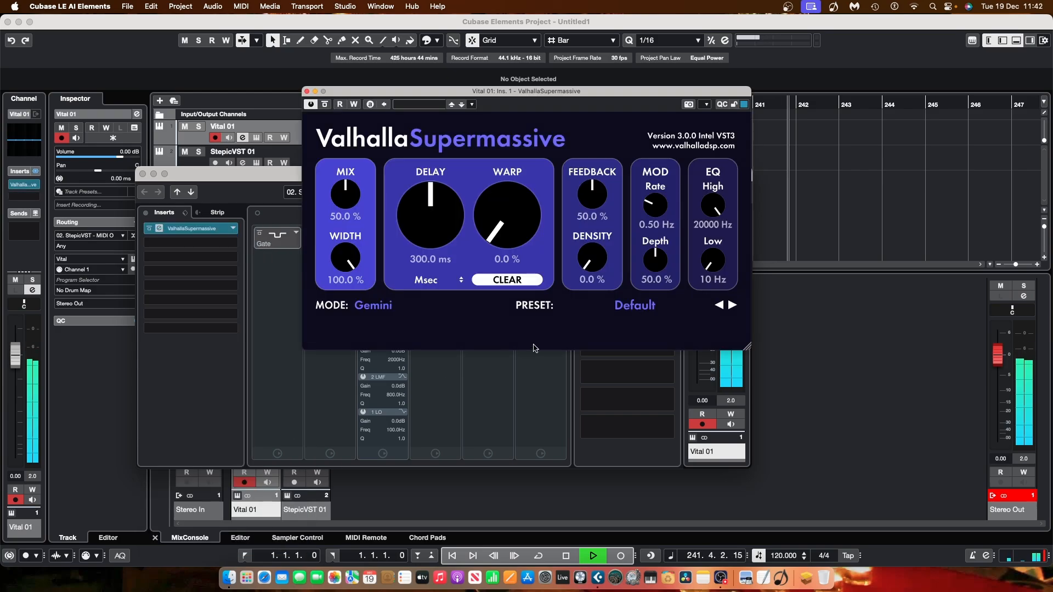
Step: Load the Dotted8thChorusEcho preset from the dotted echoes in ValhallaSupermassive
click(639, 306)
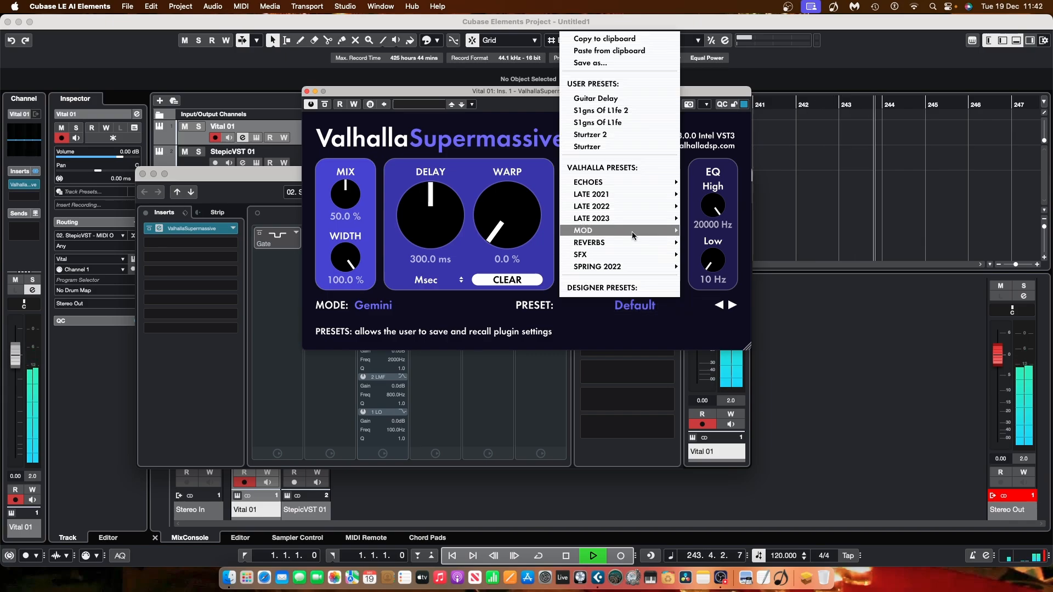
mouse_move(658, 182)
mouse_move(713, 182)
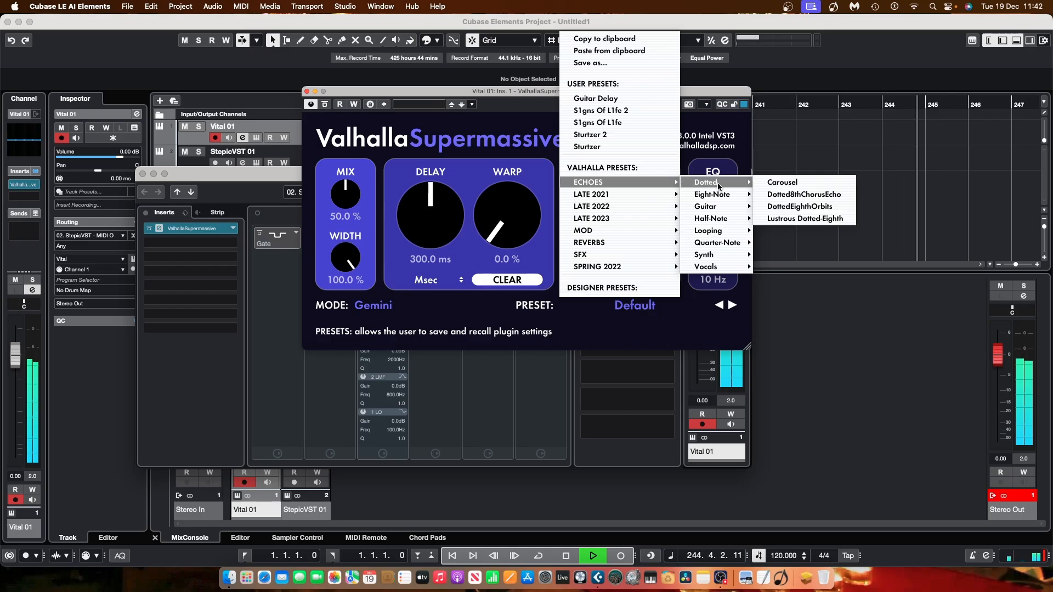
click(788, 195)
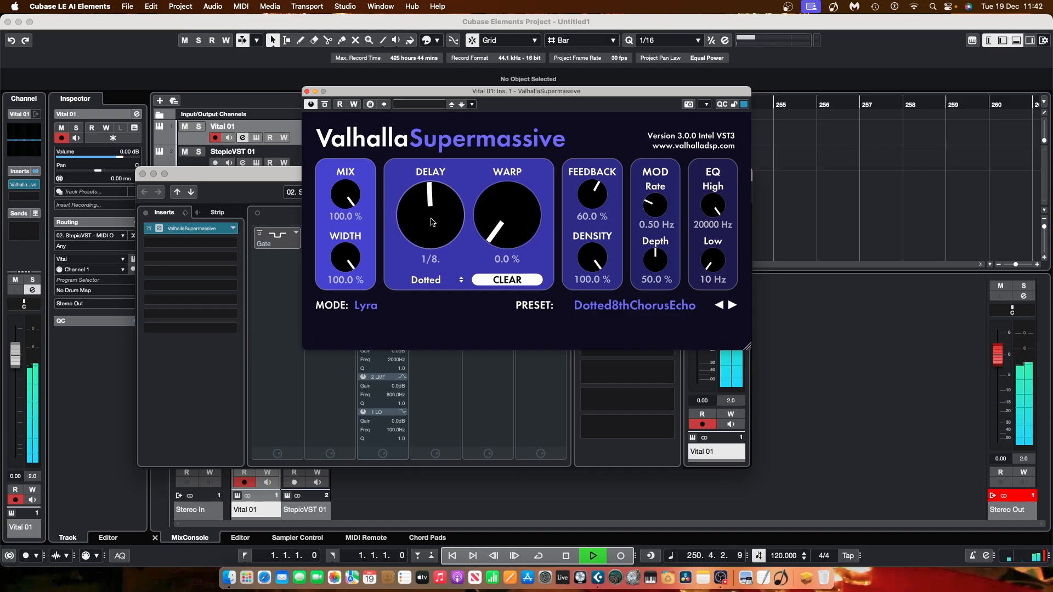
Step: Lower ValhallaSupermassive's mix to about 20 %
drag(336, 199, 362, 278)
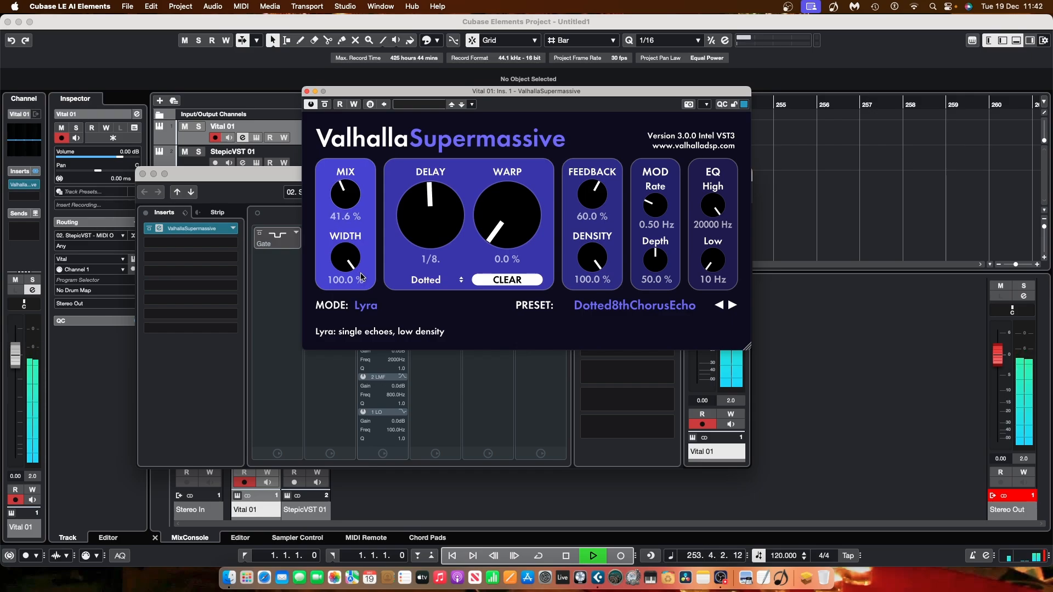
drag(362, 281, 361, 286)
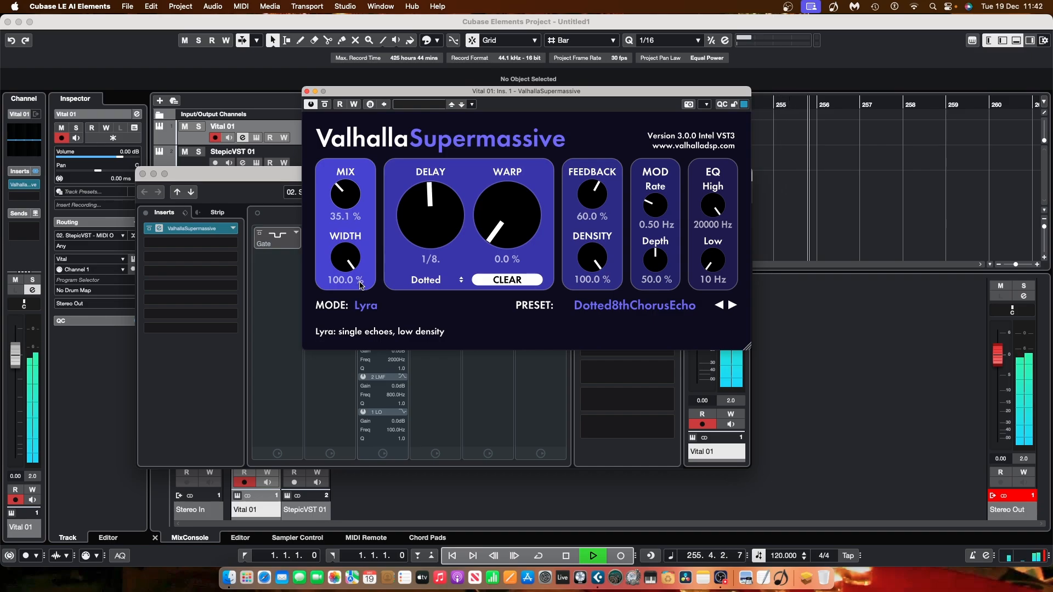
drag(361, 286, 362, 295)
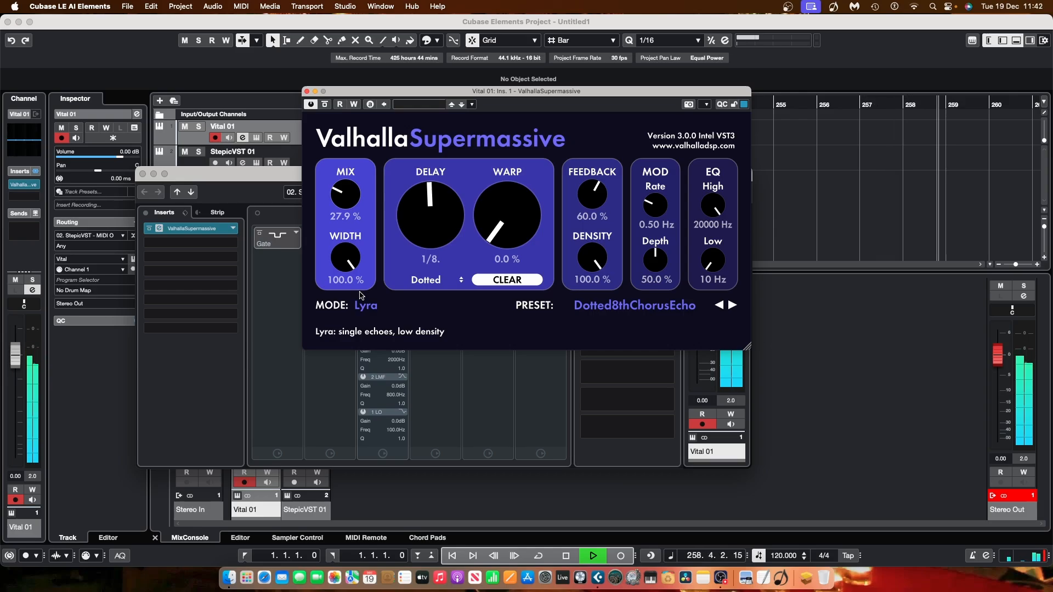
Step: Load the MorseCodeEchoes preset from ValhallaSupermassive's synth echoes
click(648, 307)
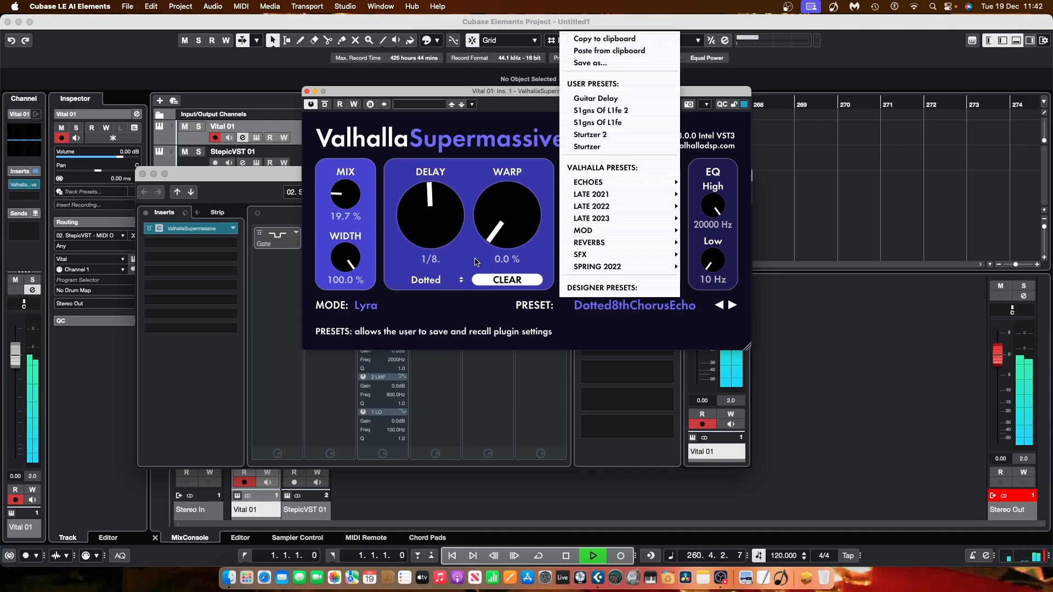
mouse_move(603, 196)
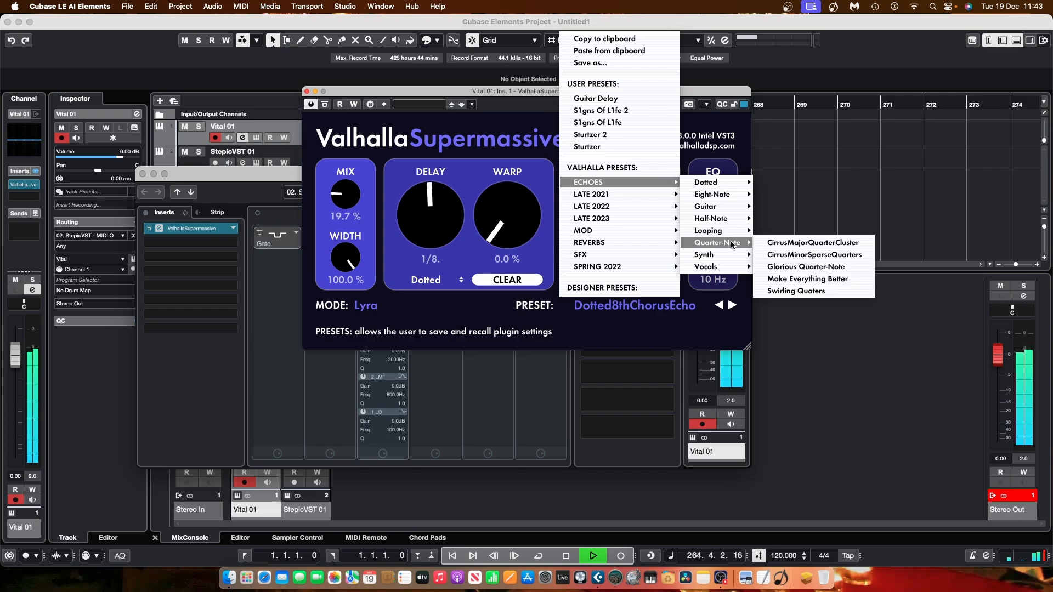
mouse_move(730, 257)
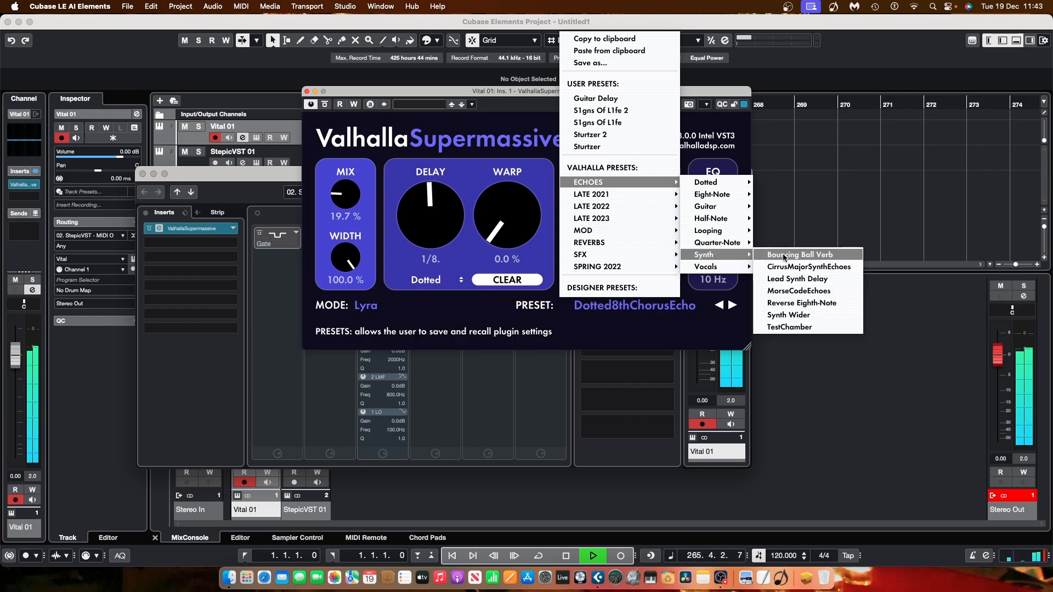
click(795, 291)
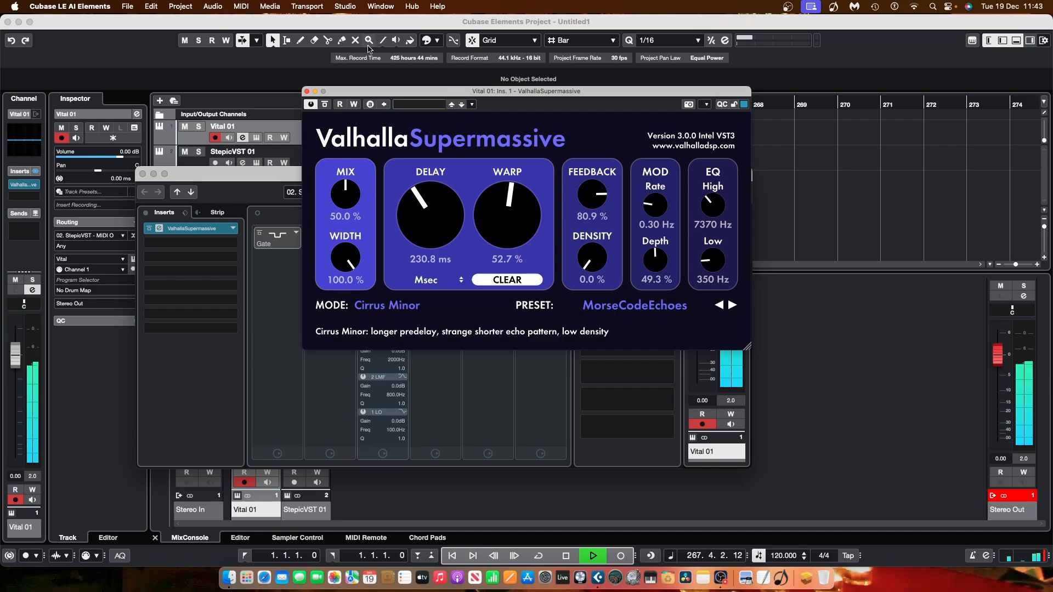
Step: Load the DottedEighthOrbits preset from the dotted echoes in ValhallaSupermassive and close the plug-in window
click(635, 306)
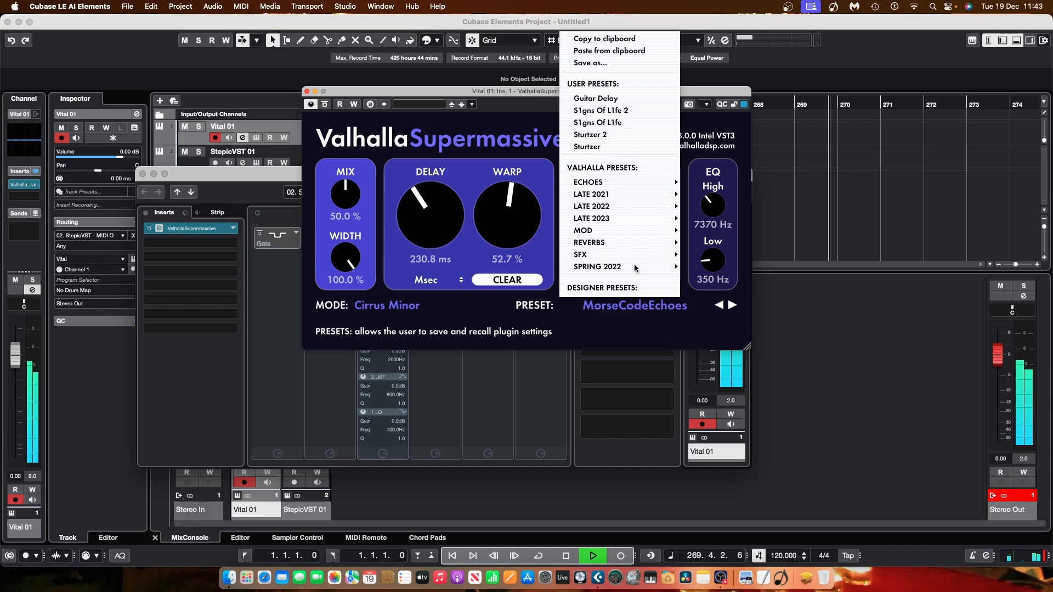
mouse_move(645, 183)
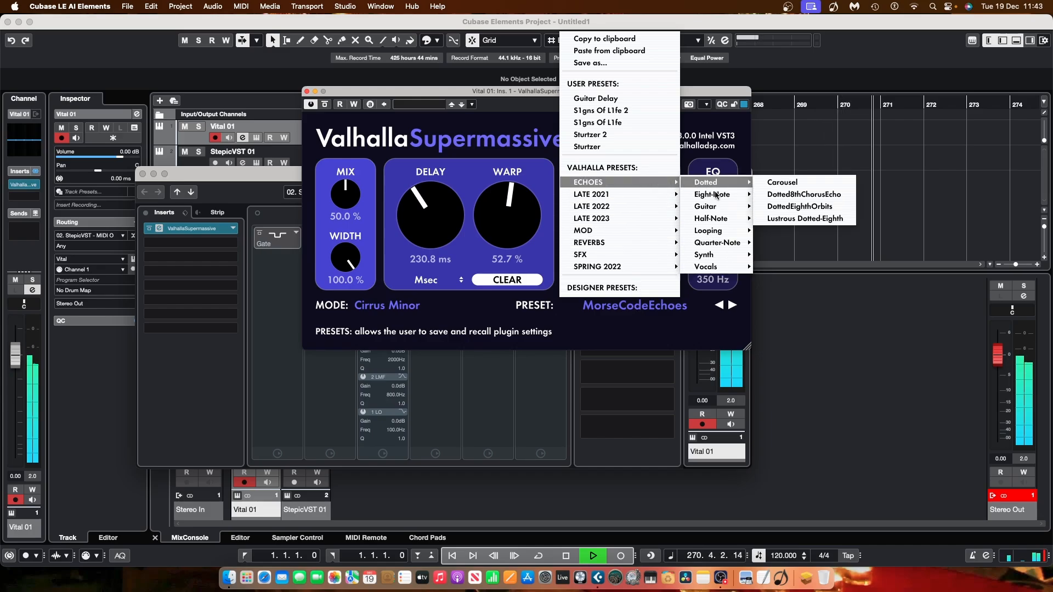
mouse_move(713, 195)
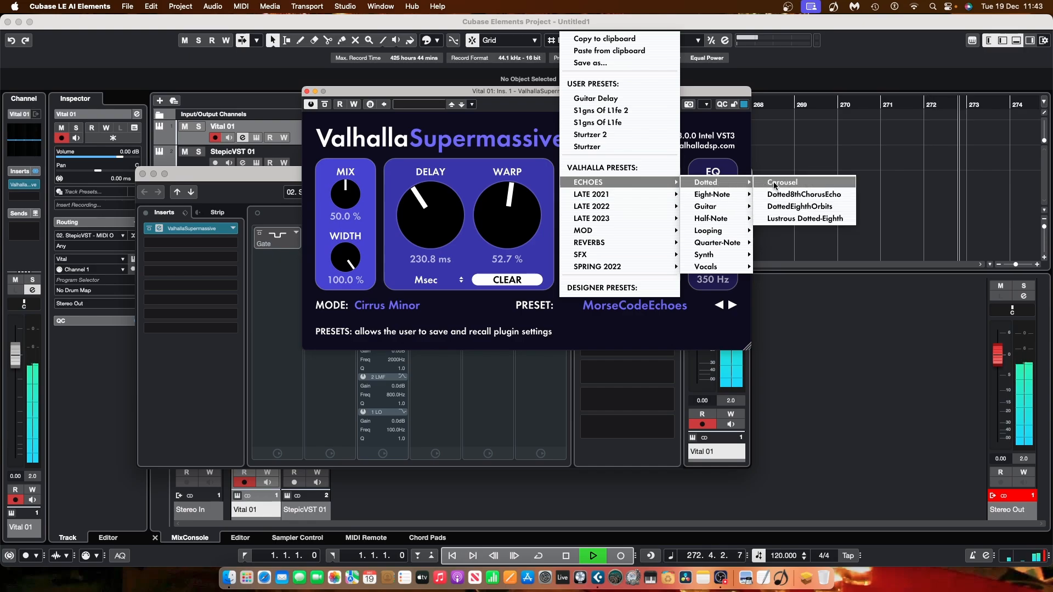
click(803, 207)
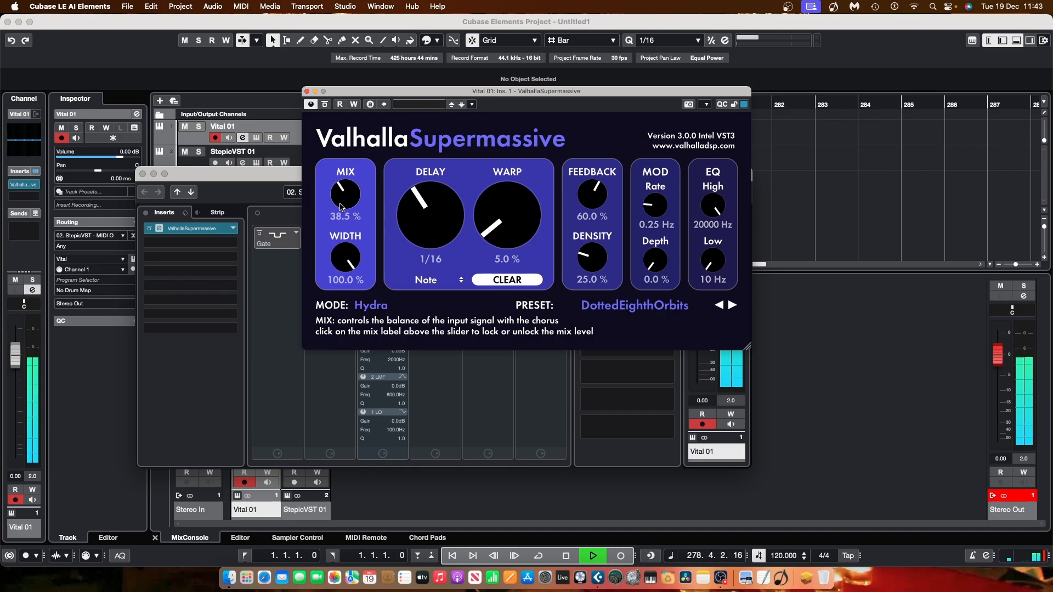
click(307, 91)
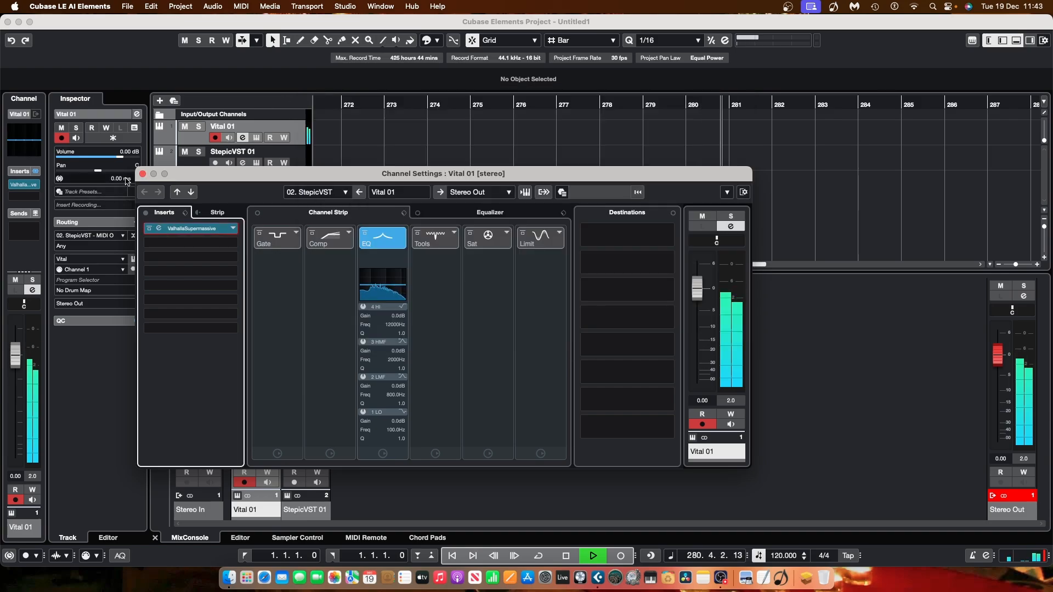
Step: Add the OldSkoolVerb reverb in the second insert slot of the Vital 01 channel
click(190, 242)
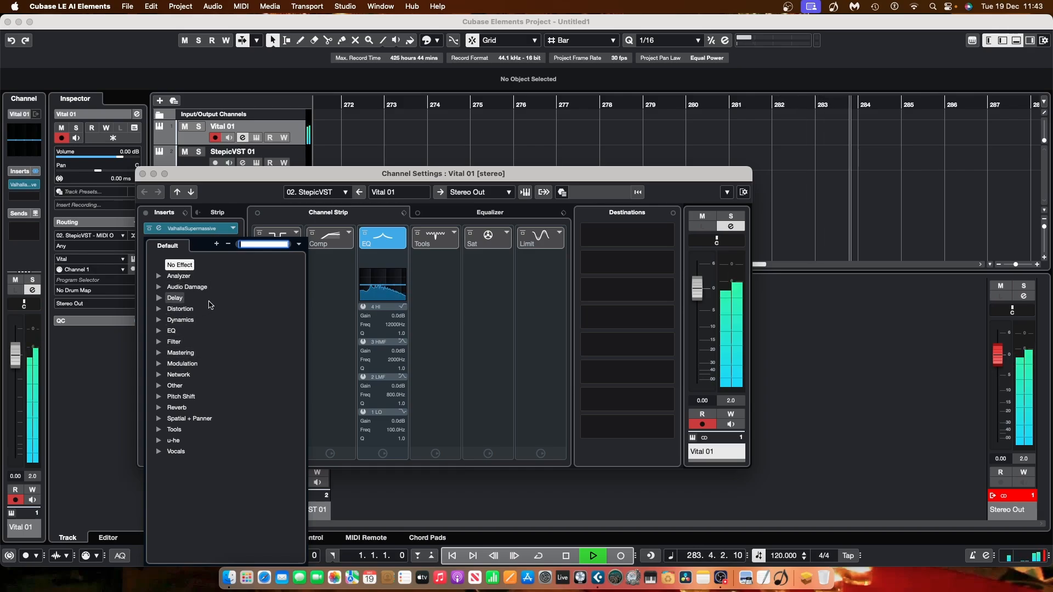
click(184, 409)
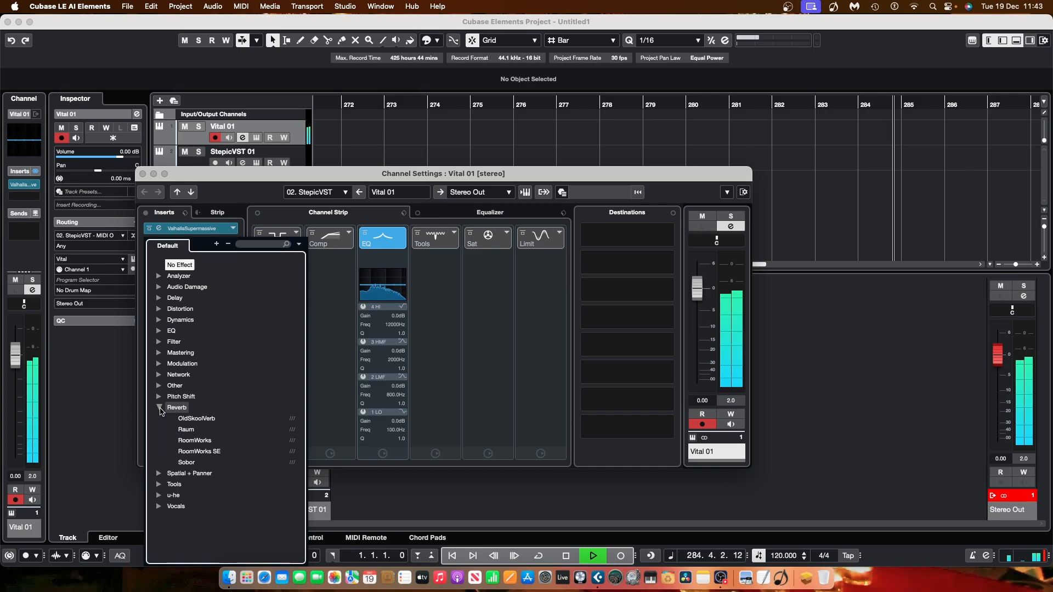
click(192, 418)
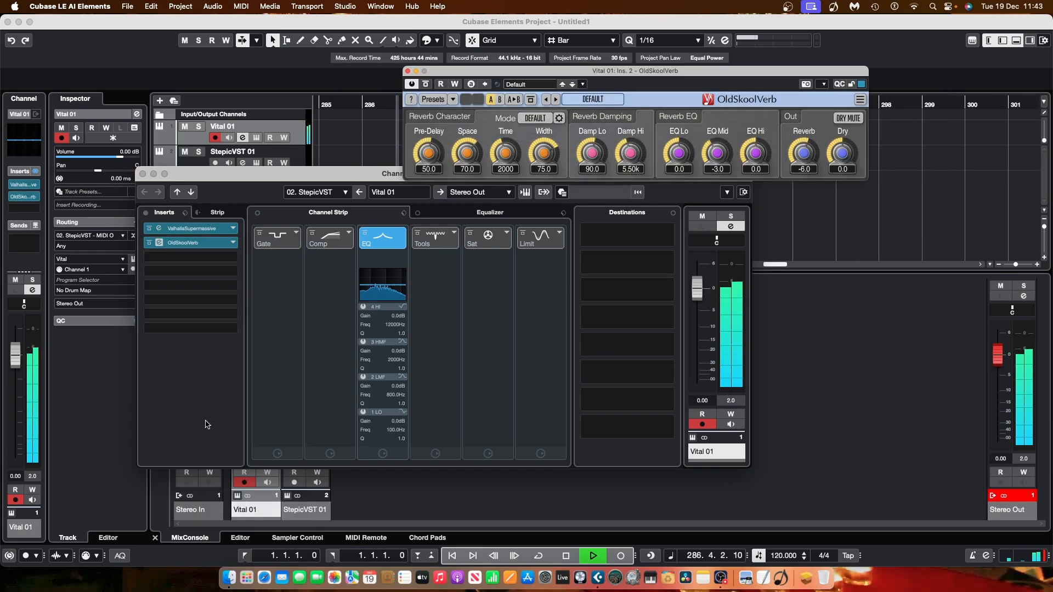
Step: Step through OldSkoolVerb's presets to Spatial Plate, then close the reverb and channel settings windows
click(605, 102)
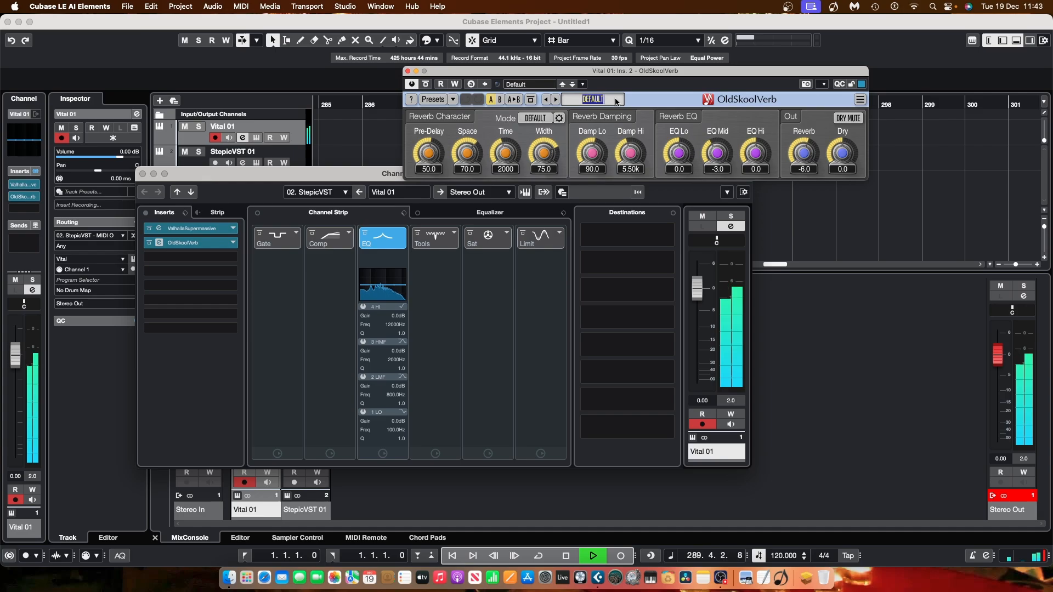
click(553, 99)
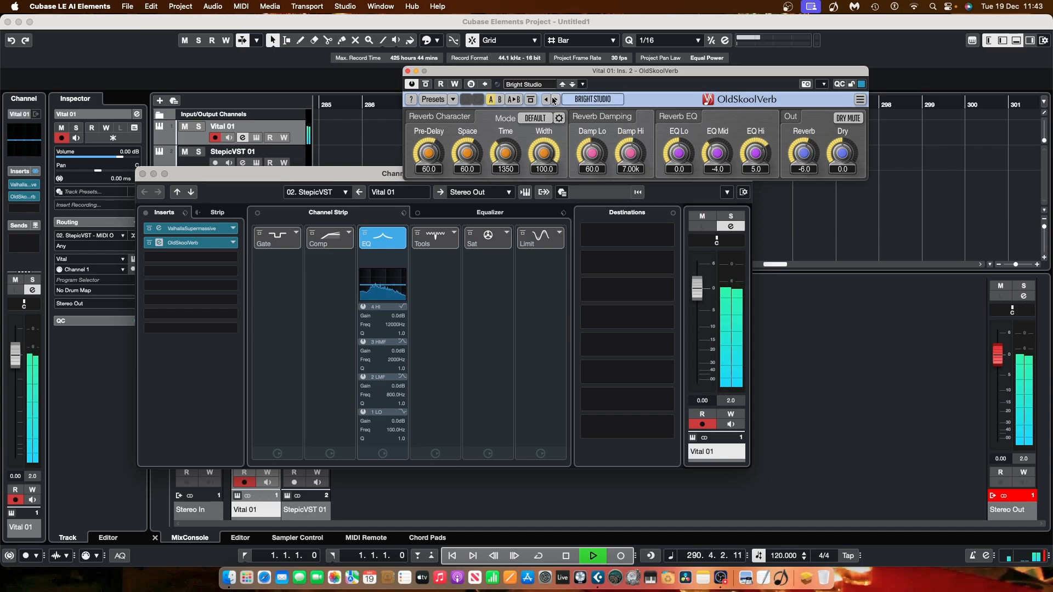
click(554, 100)
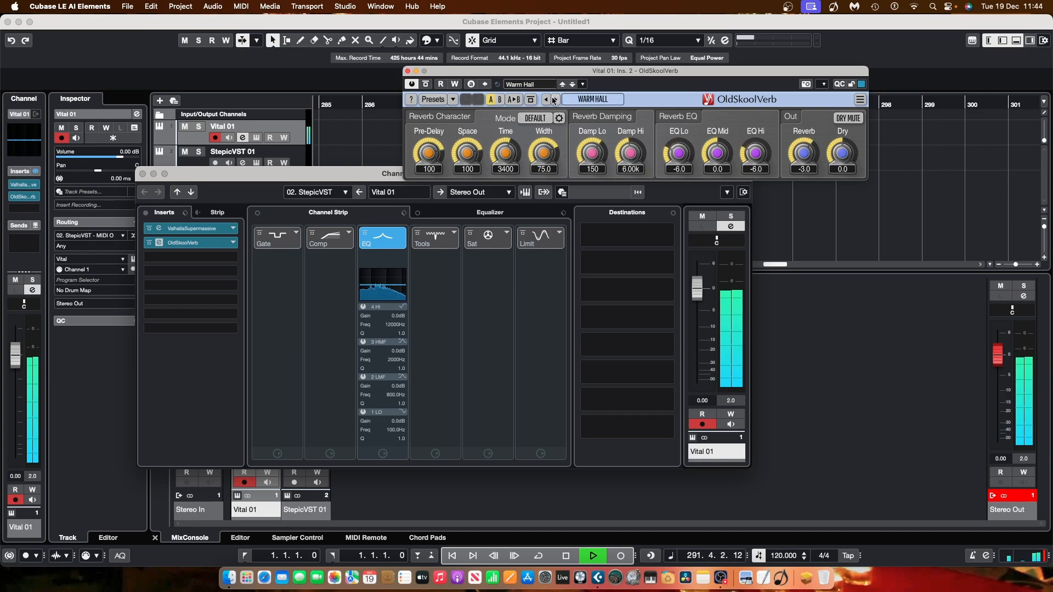
click(554, 99)
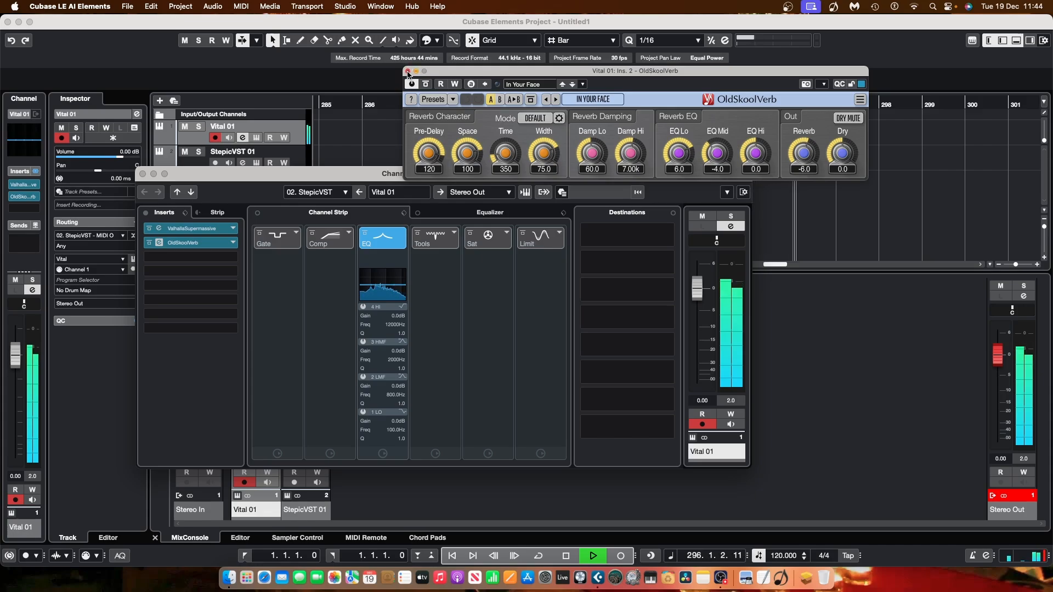
click(555, 101)
click(555, 101)
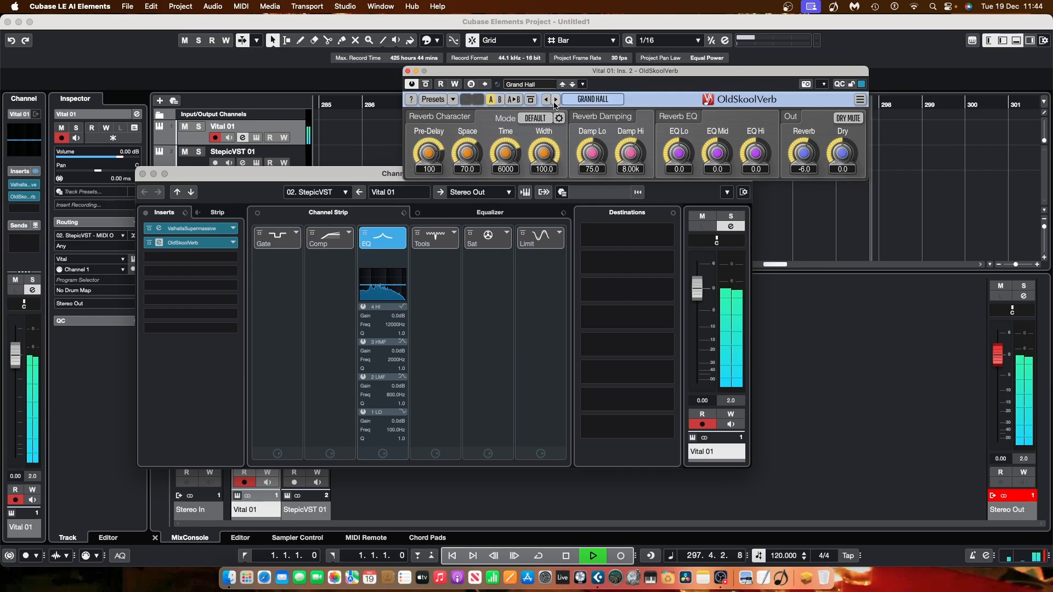
click(555, 101)
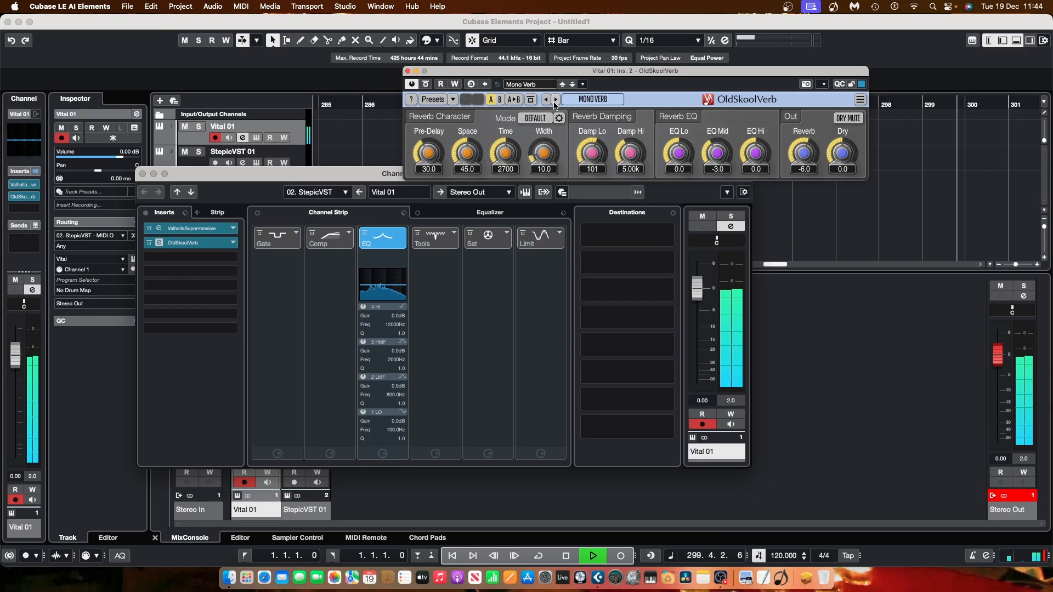
click(555, 102)
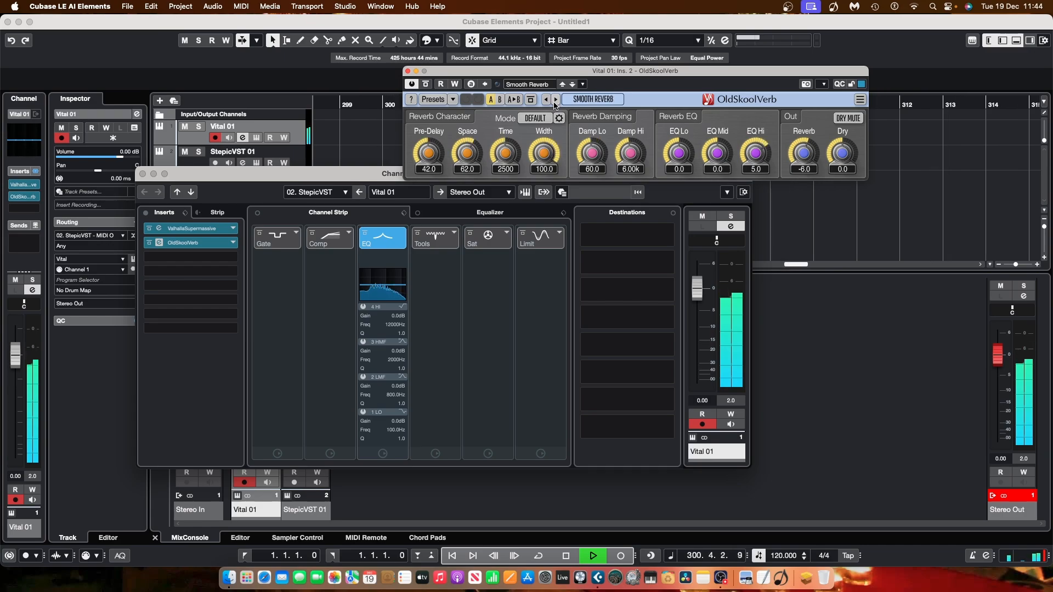
click(546, 102)
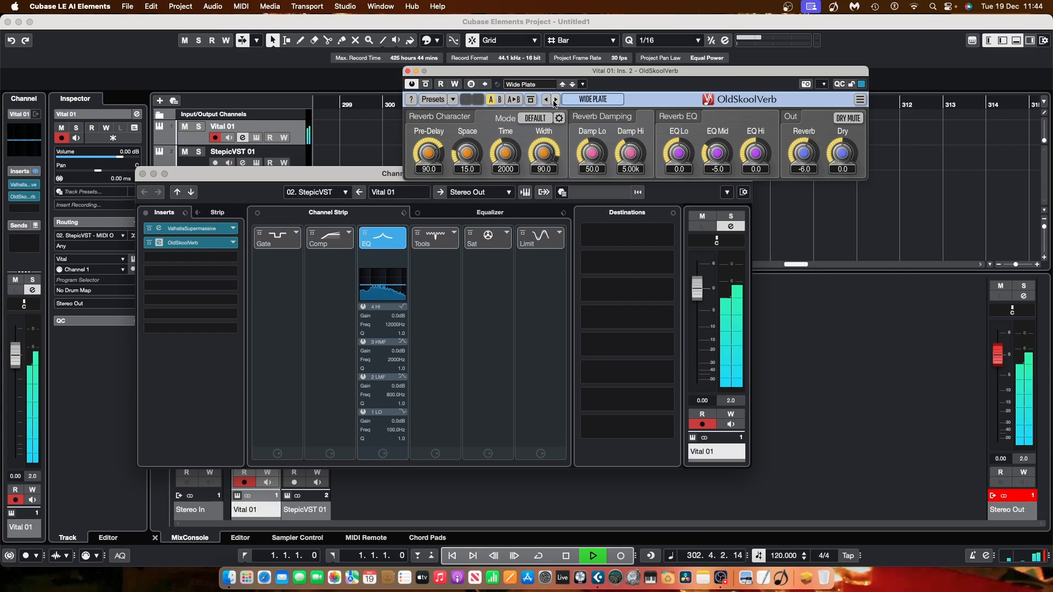
click(555, 102)
click(555, 102)
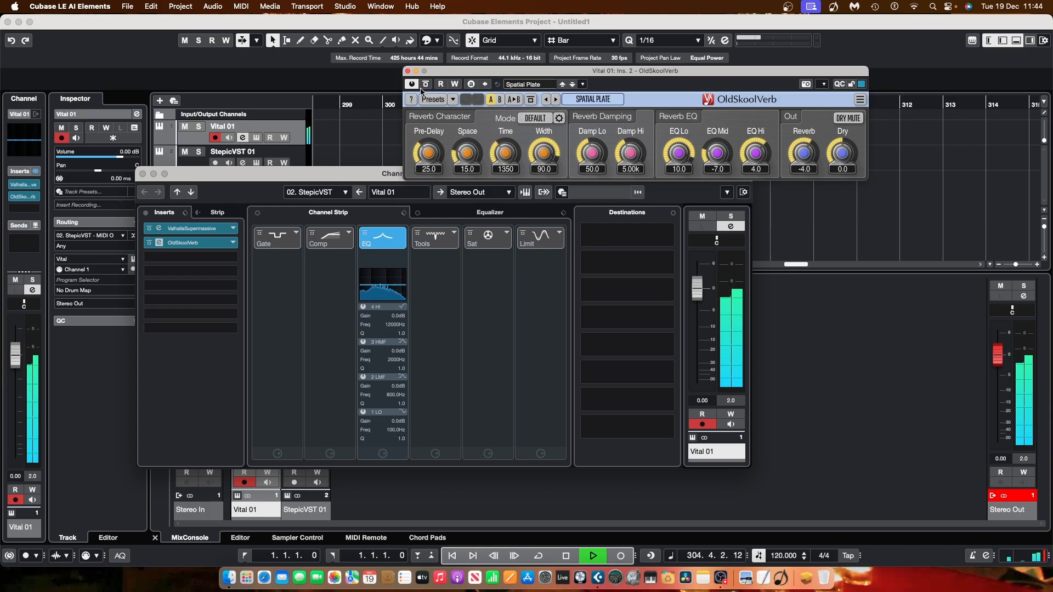
click(406, 71)
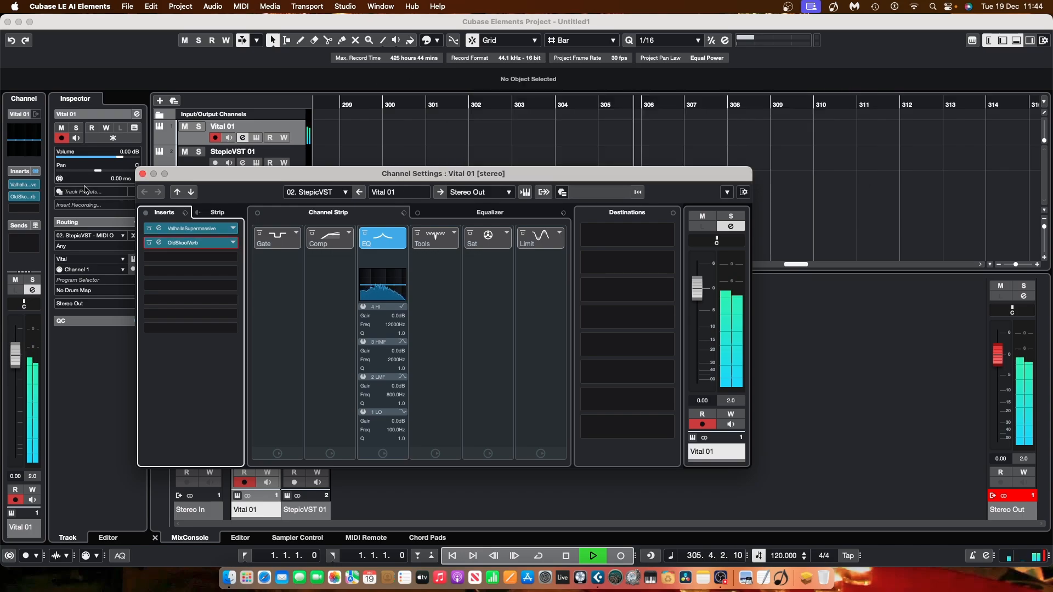
click(143, 174)
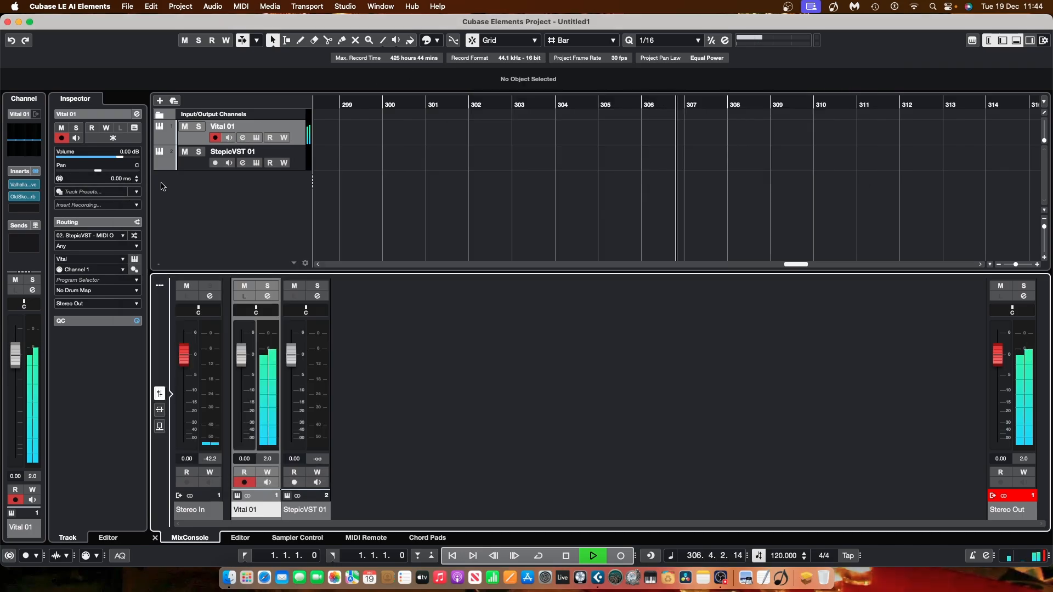
Step: Reopen Vital on the Vital 01 track, stop playback and load the My Pluck Advanced user preset
click(258, 138)
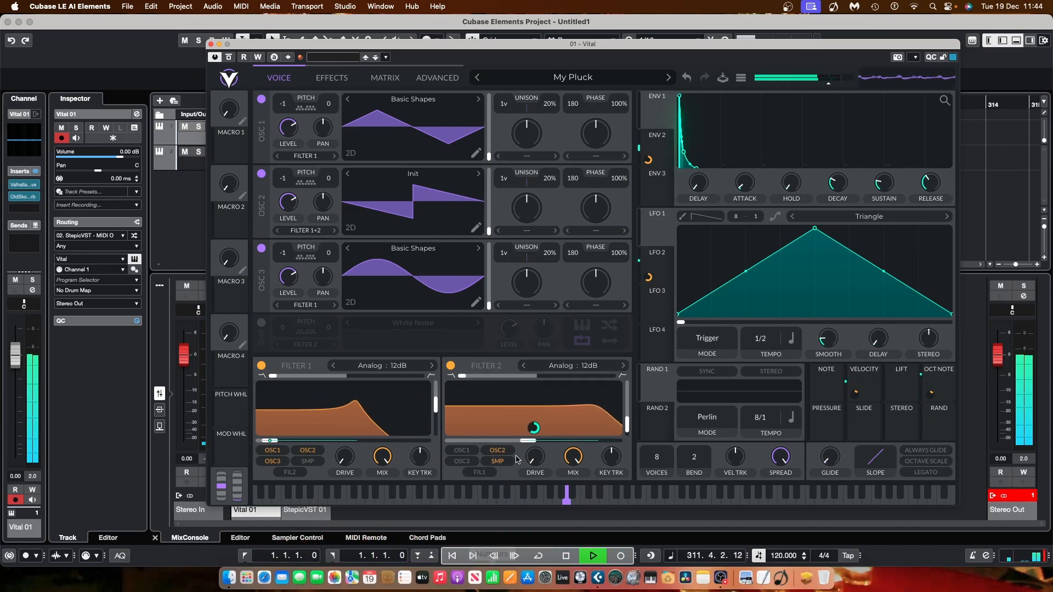
click(568, 556)
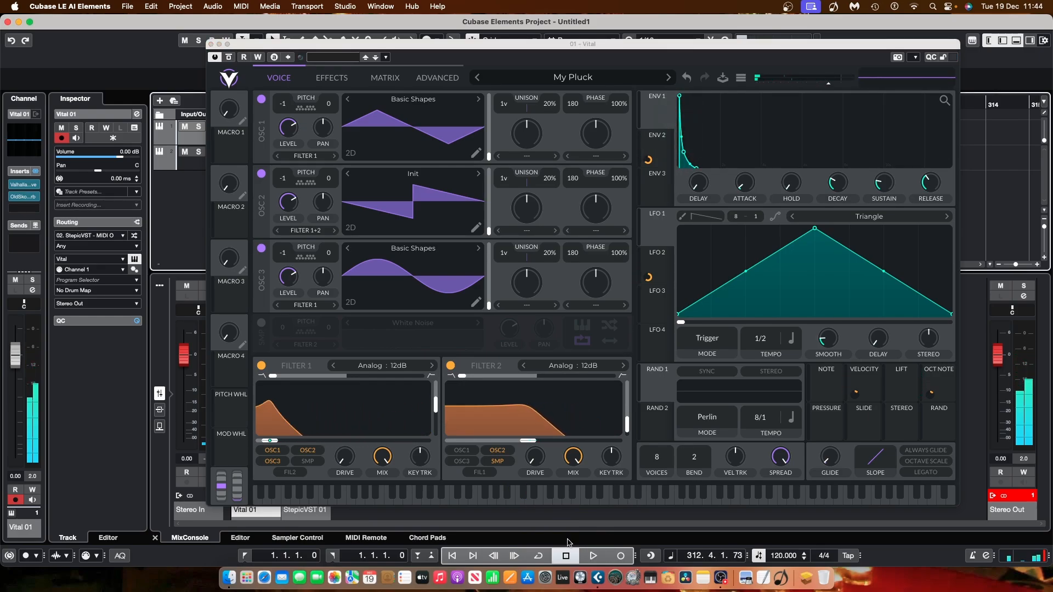
drag(589, 48, 557, 45)
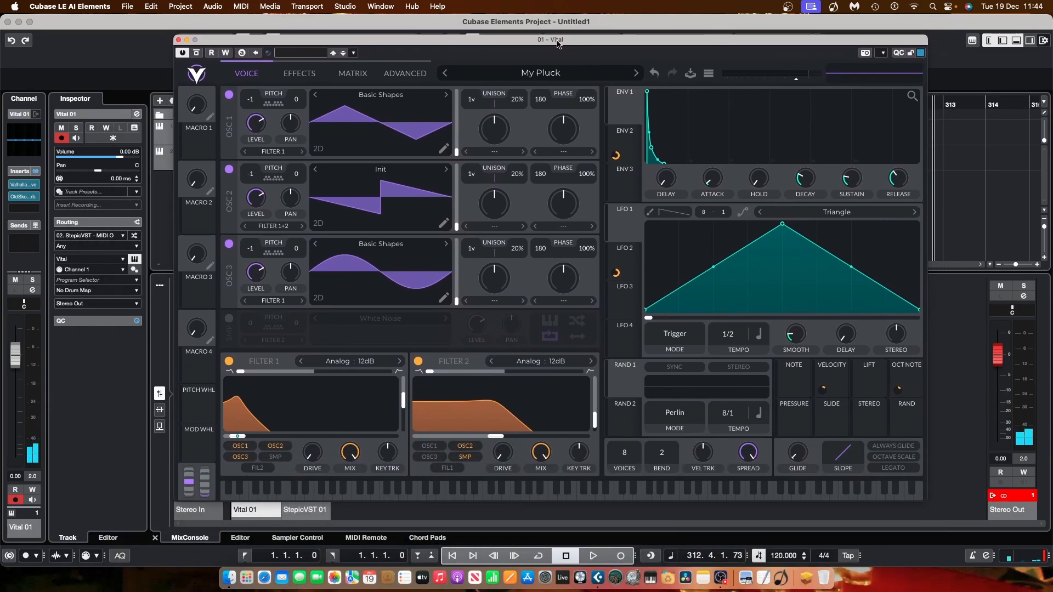
click(540, 74)
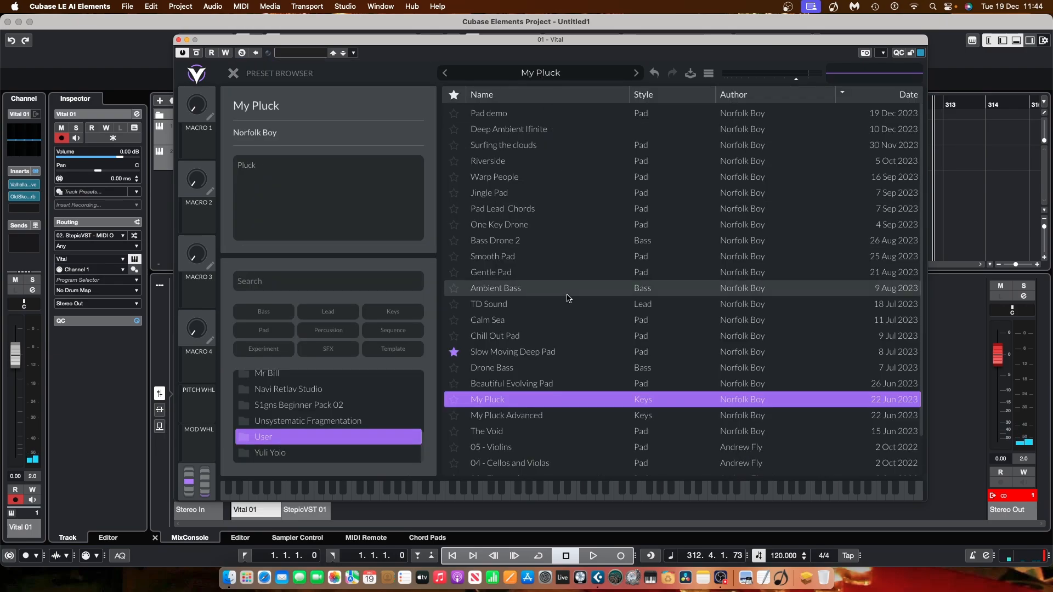
click(551, 417)
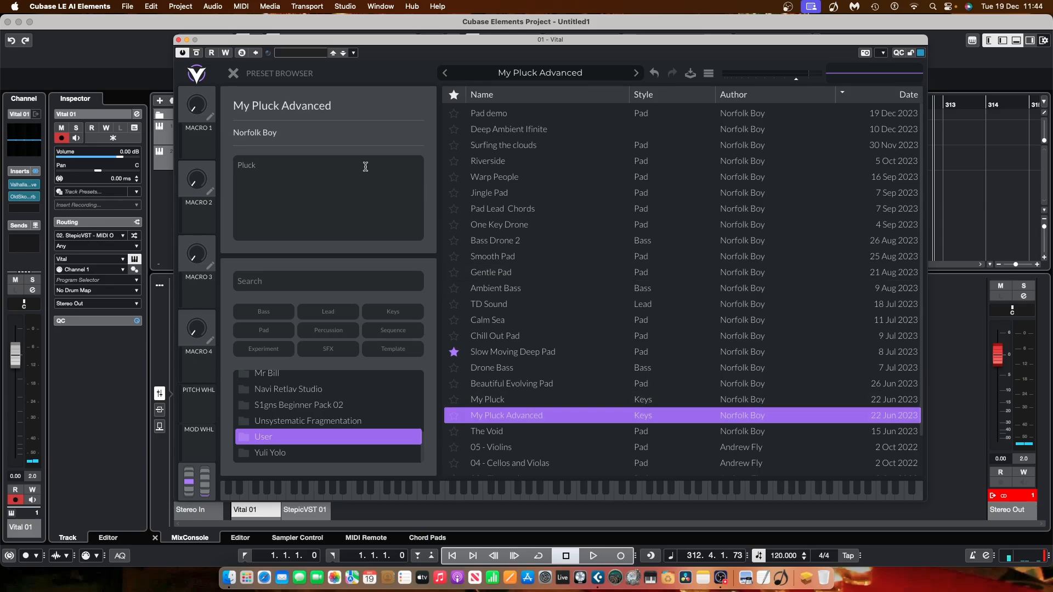
click(234, 73)
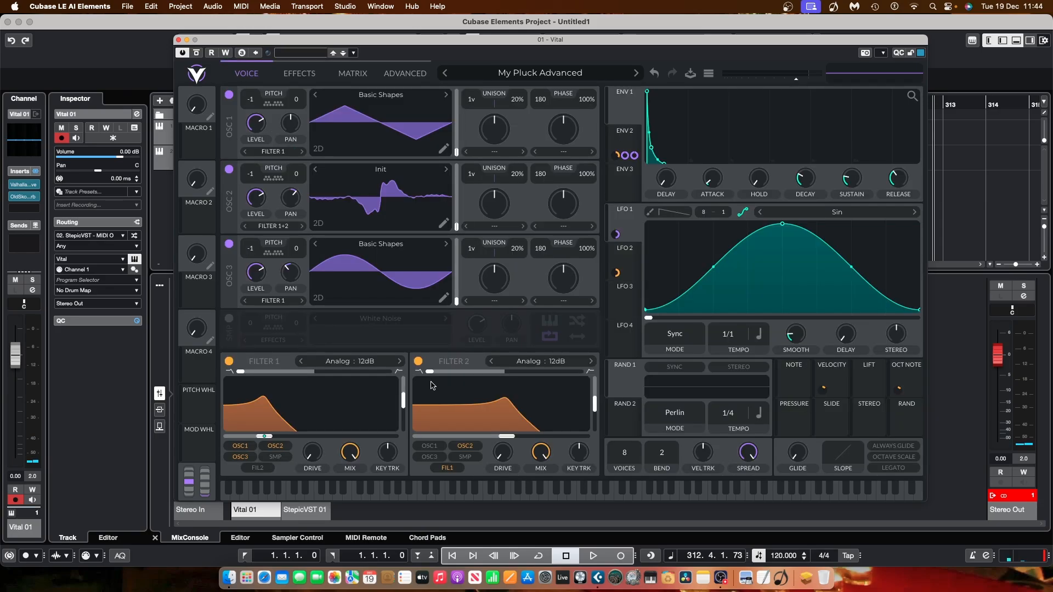
Step: Audition My Pluck Advanced with the running sequence, look through the user preset list, and stop playback
click(590, 557)
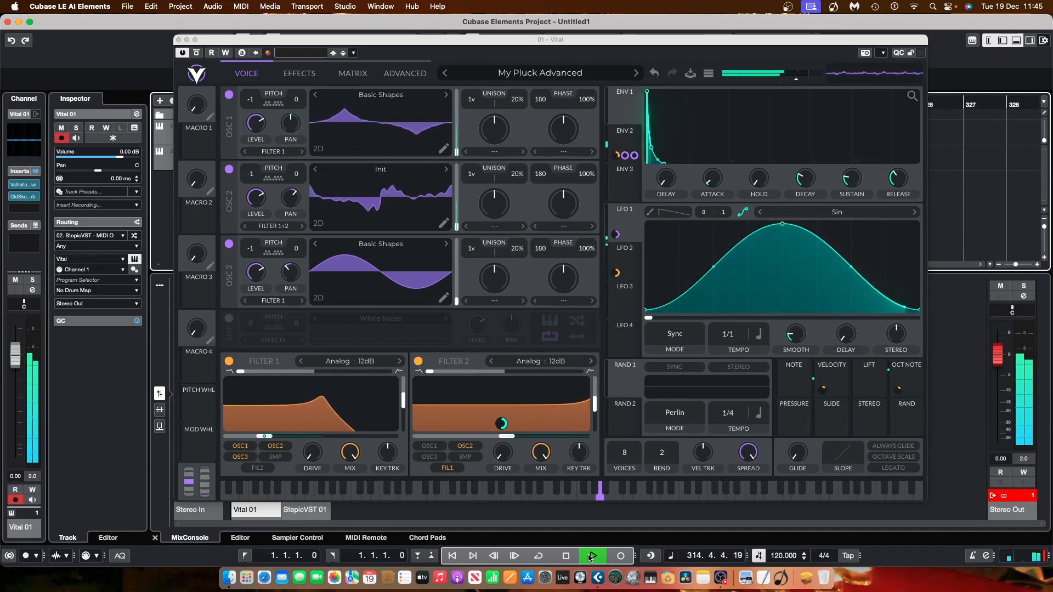
click(546, 72)
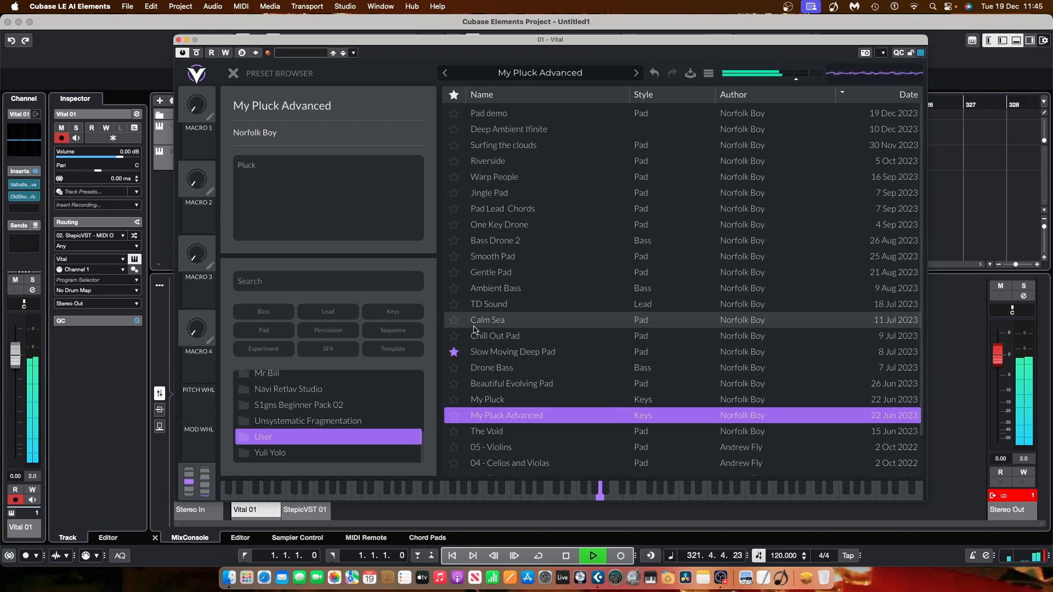
scroll(473, 328, down, 3)
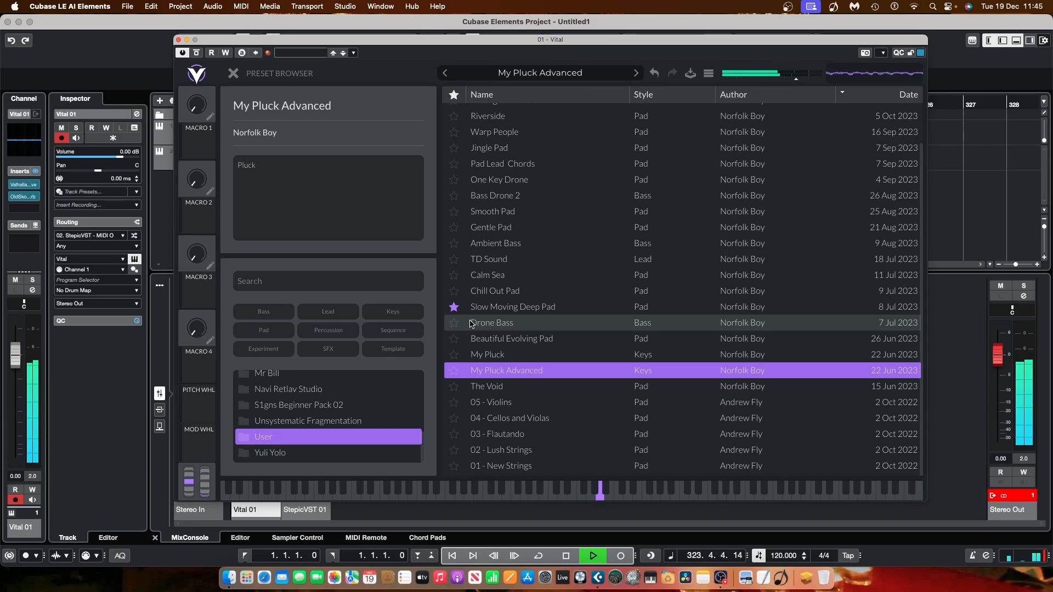
click(233, 74)
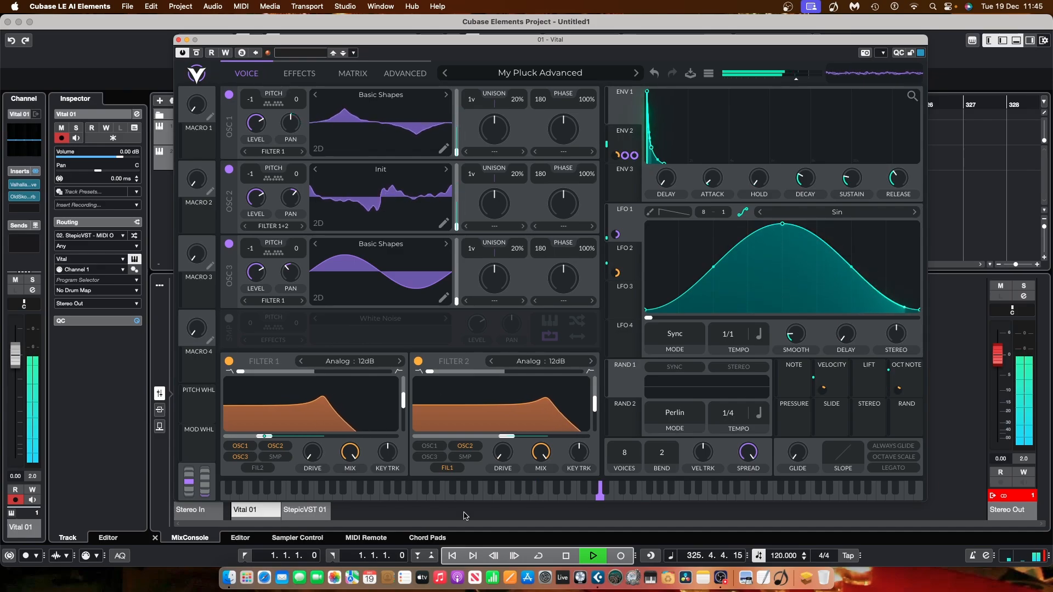
click(567, 556)
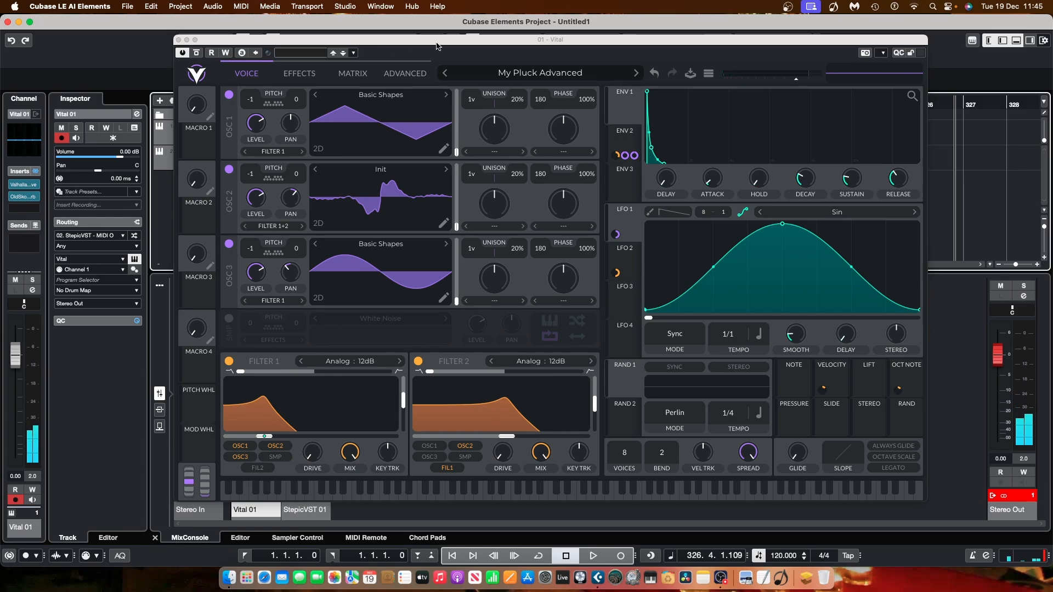
mouse_move(461, 45)
mouse_down()
mouse_move(429, 118)
mouse_move(473, 75)
mouse_move(457, 55)
mouse_up()
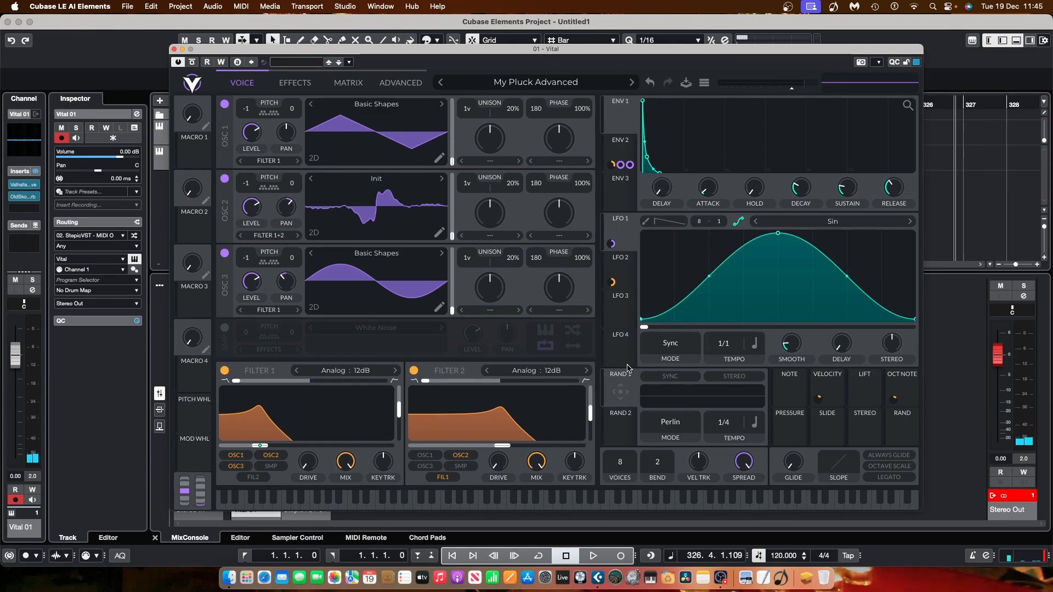